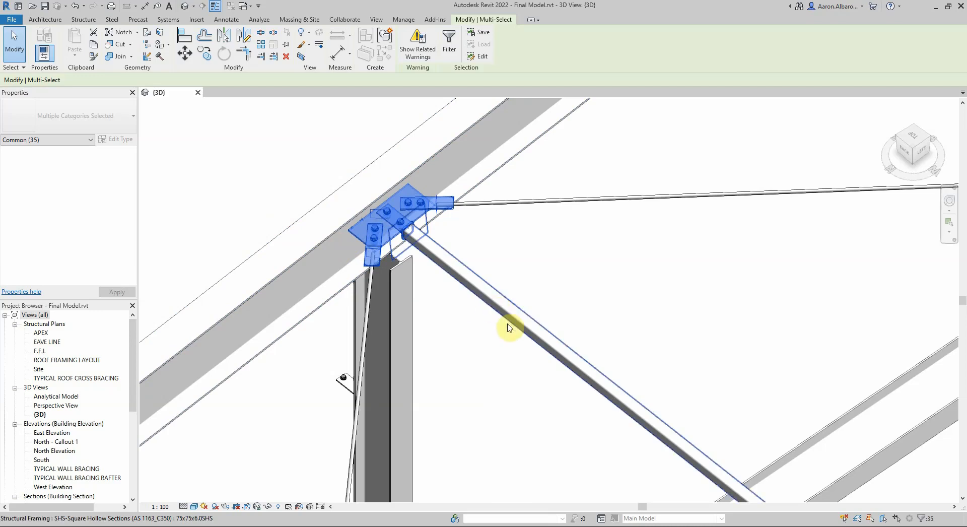
Examine the finished gusset connection where the braces meet the rafter and compare it with the unconnected brace joint on the other rafter.
click(254, 176)
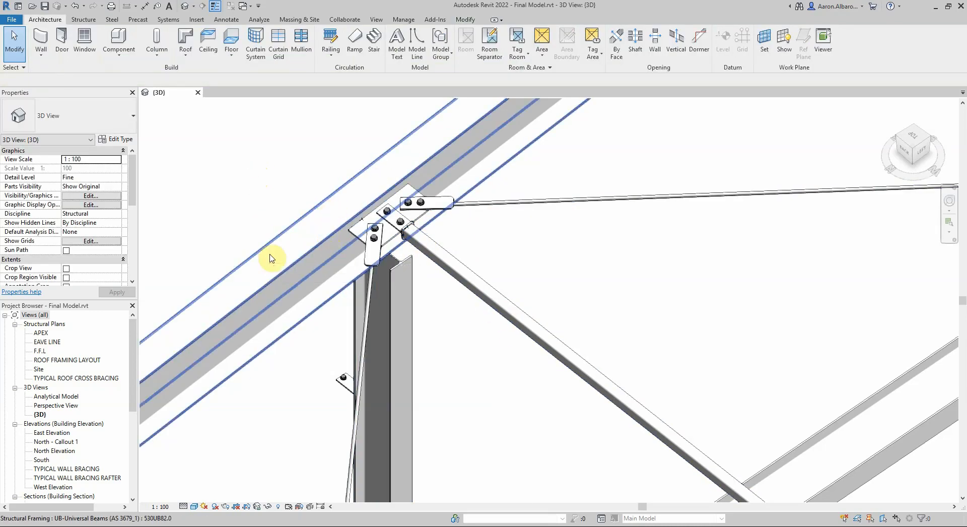
scroll(273, 259, down, 2)
scroll(254, 280, down, 6)
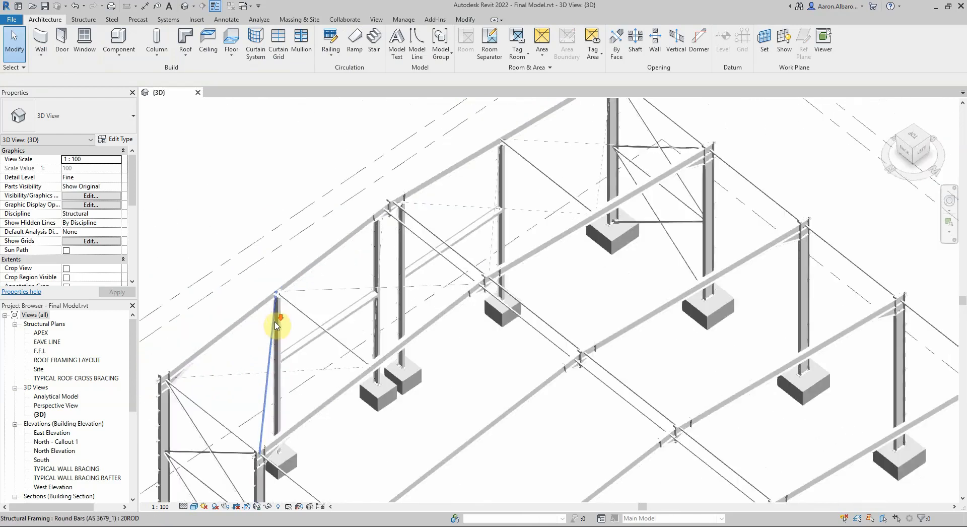
scroll(506, 136, up, 5)
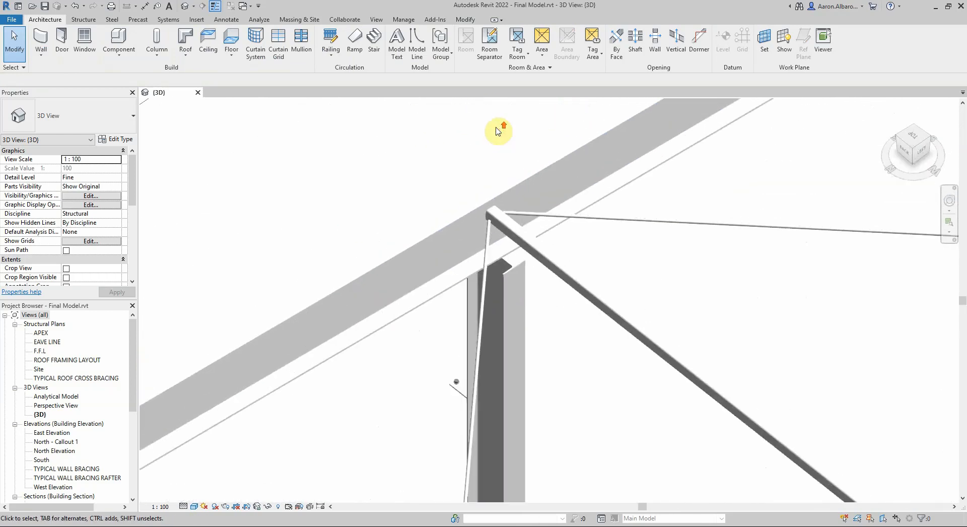
scroll(466, 180, up, 1)
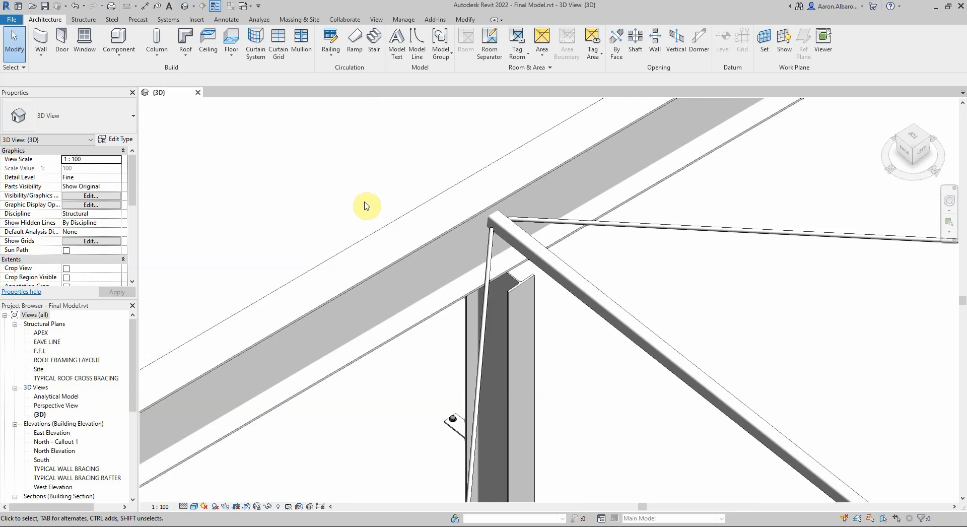
scroll(546, 199, down, 5)
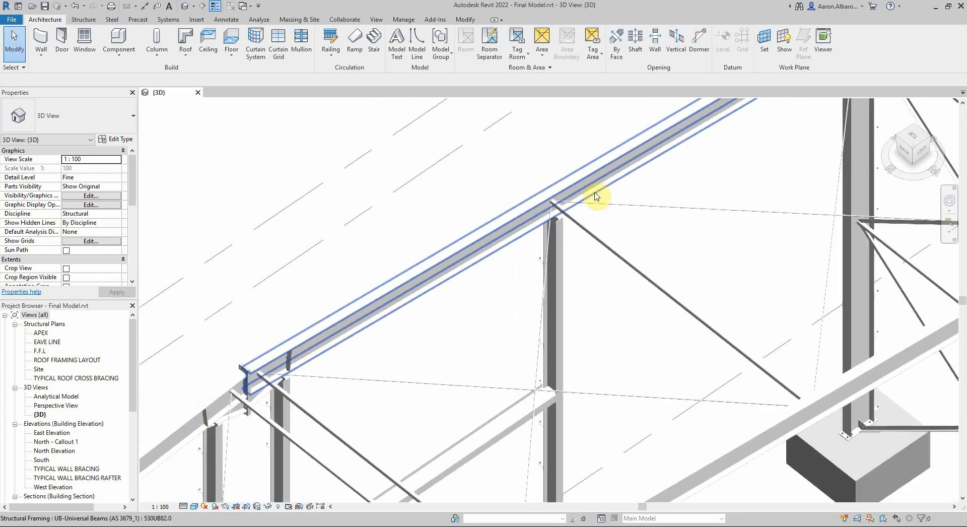
scroll(298, 433, up, 6)
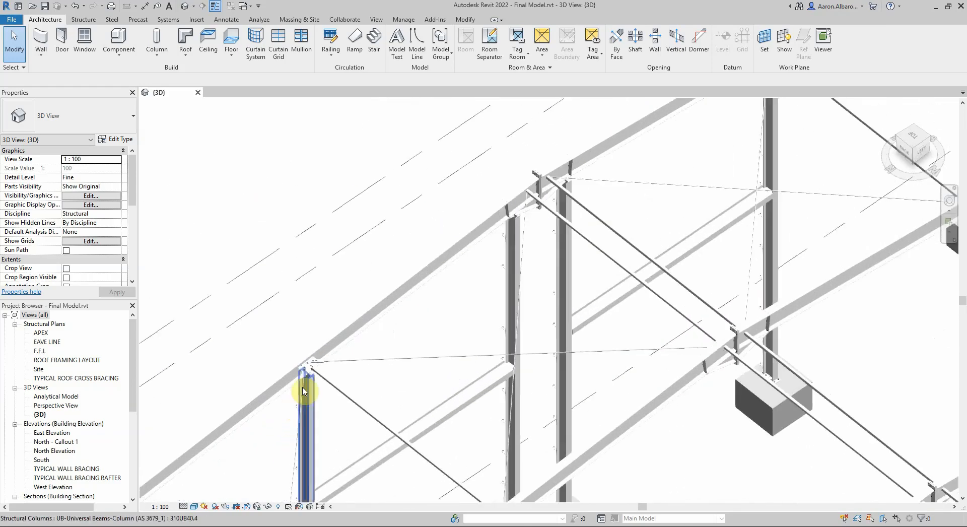
scroll(331, 370, up, 2)
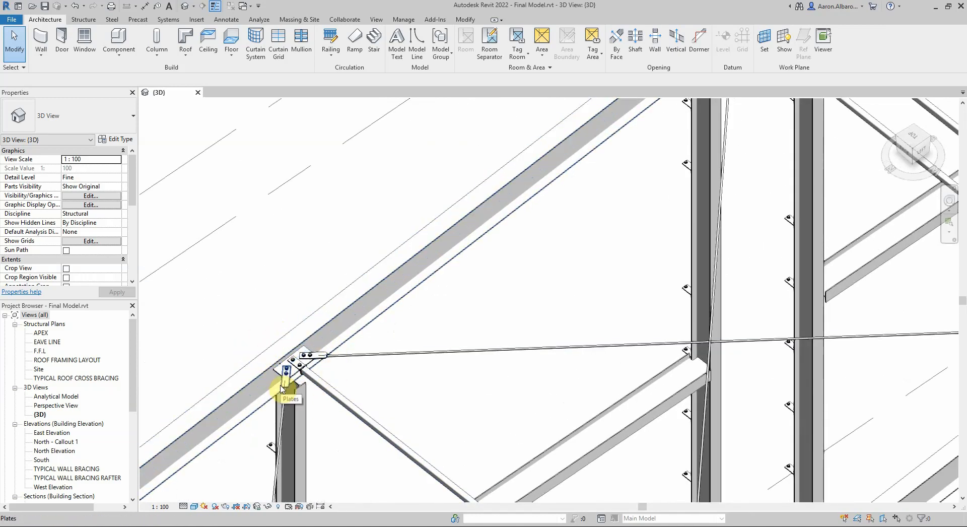
scroll(242, 393, down, 6)
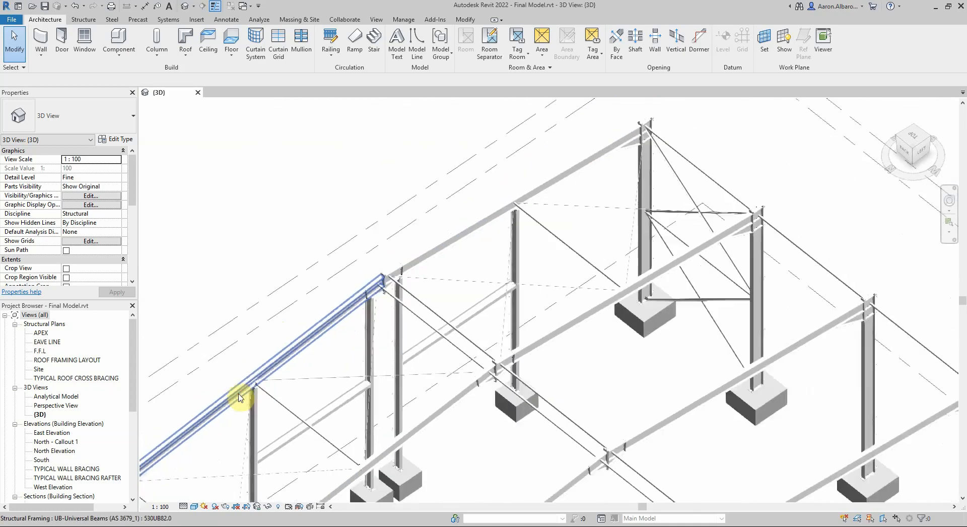
scroll(405, 271, up, 2)
scroll(404, 271, up, 3)
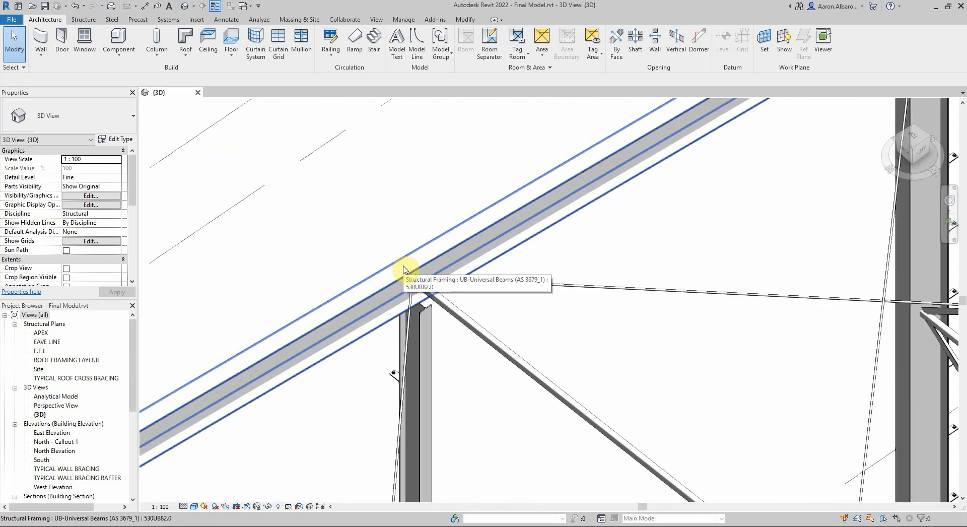
scroll(401, 271, up, 2)
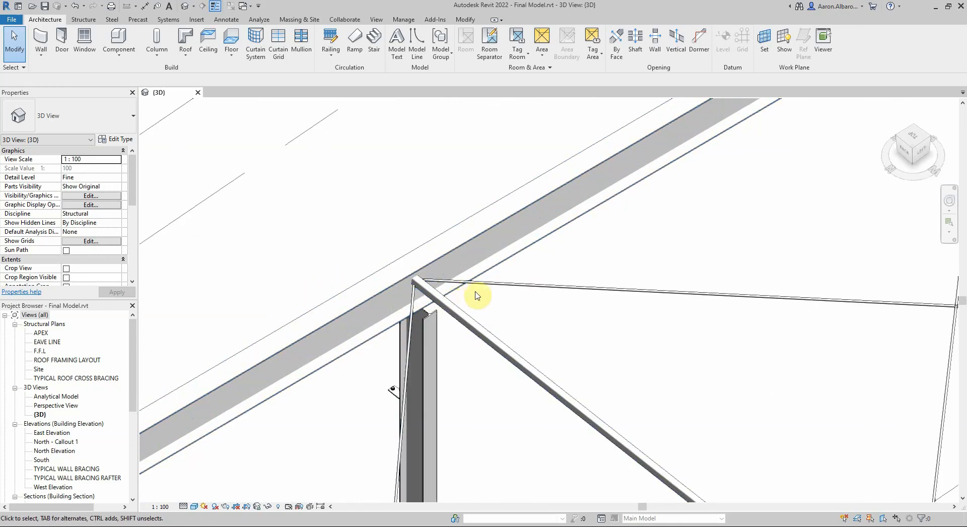
Create a structural connection joining the two 20ROD braces, the square hollow section strut and the 530UB82.0 rafter at the unconnected joint.
click(502, 288)
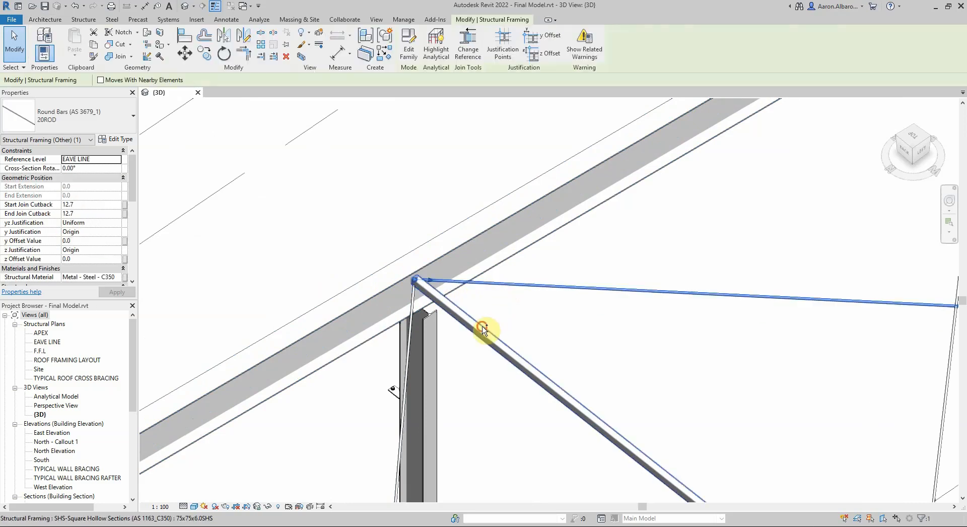
ctrl+click(483, 329)
ctrl+click(410, 340)
ctrl+click(385, 294)
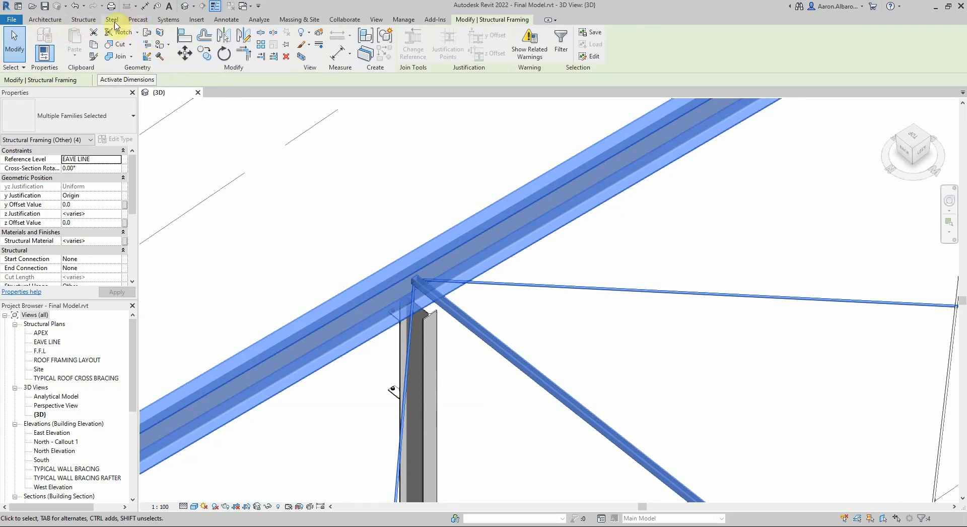
click(83, 19)
click(200, 44)
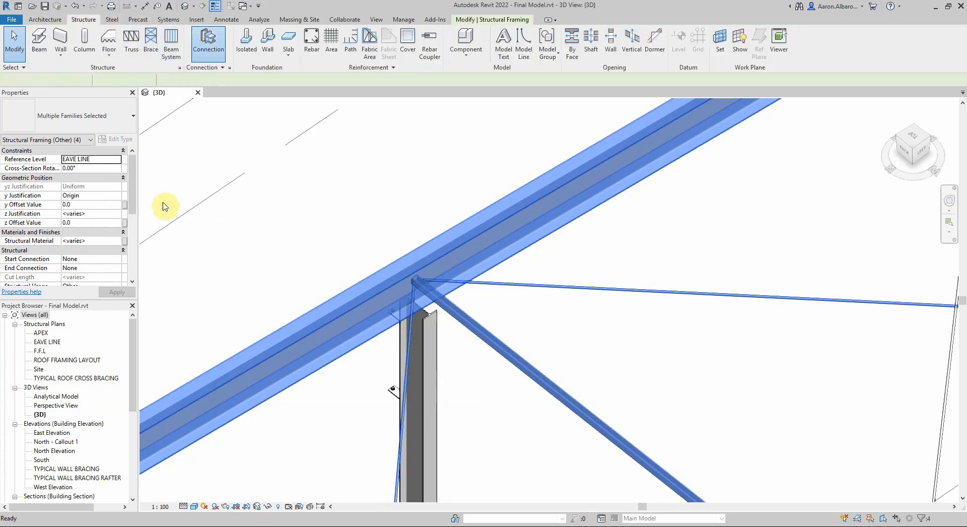
Change the generic connection's type to Triple tube brace gusset.
click(69, 118)
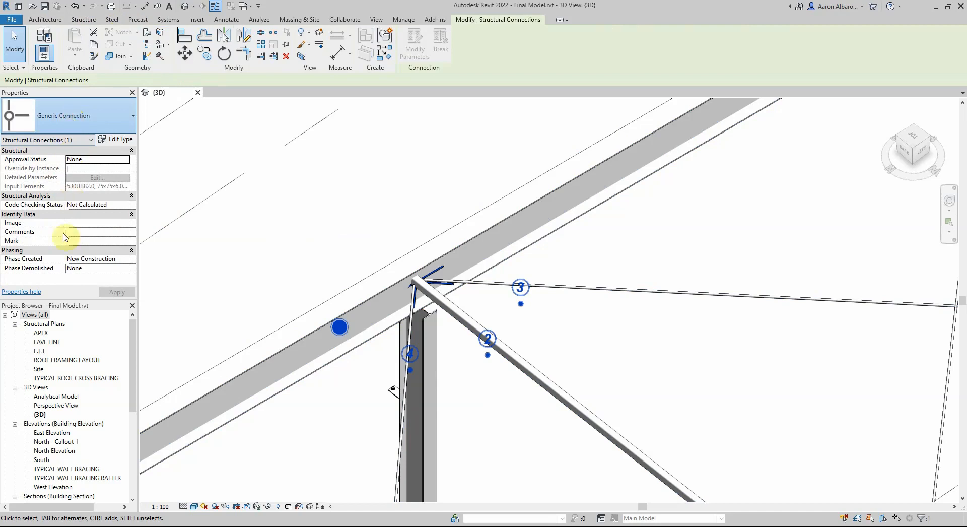
mouse_move(50, 283)
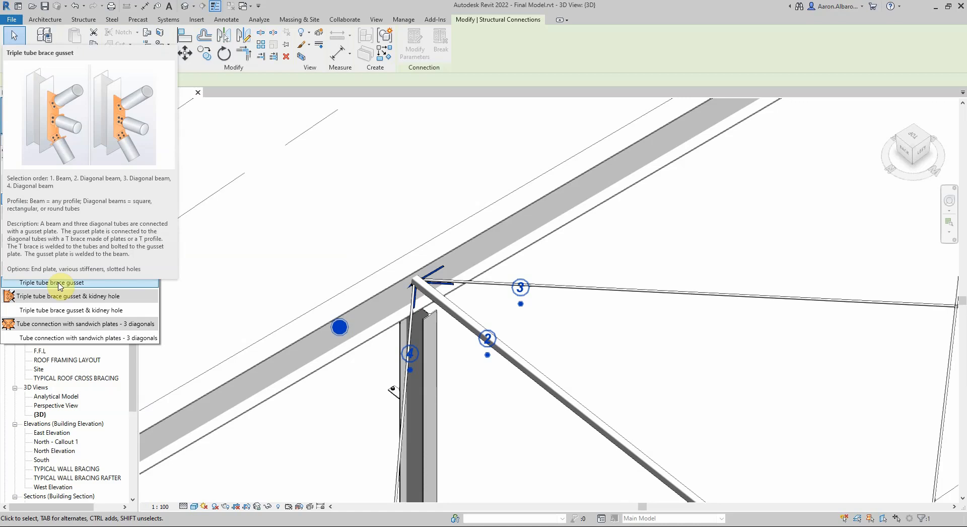
click(59, 284)
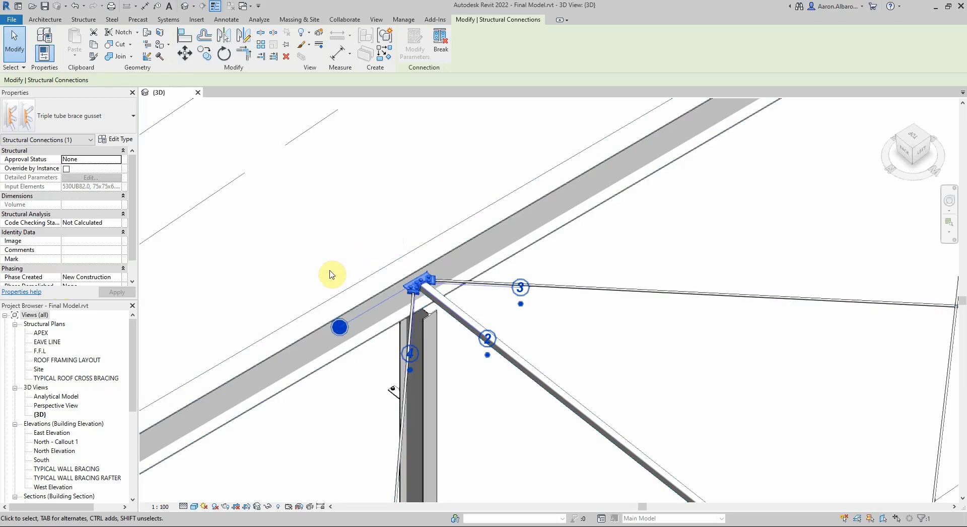
scroll(380, 276, up, 5)
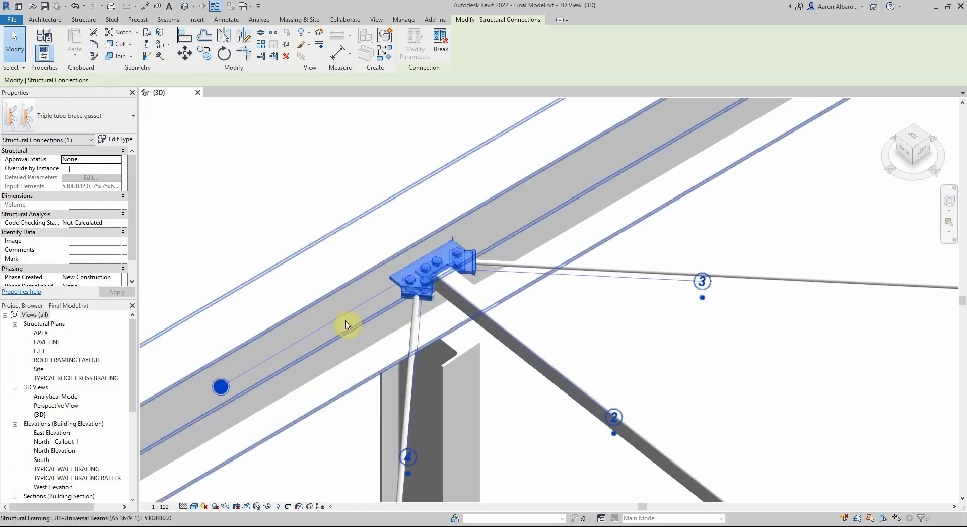
scroll(442, 276, up, 2)
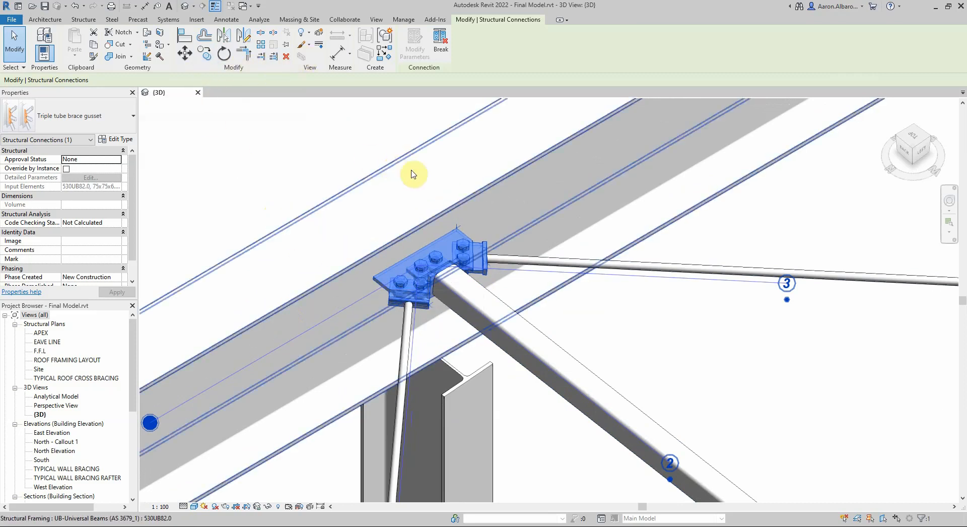
click(315, 174)
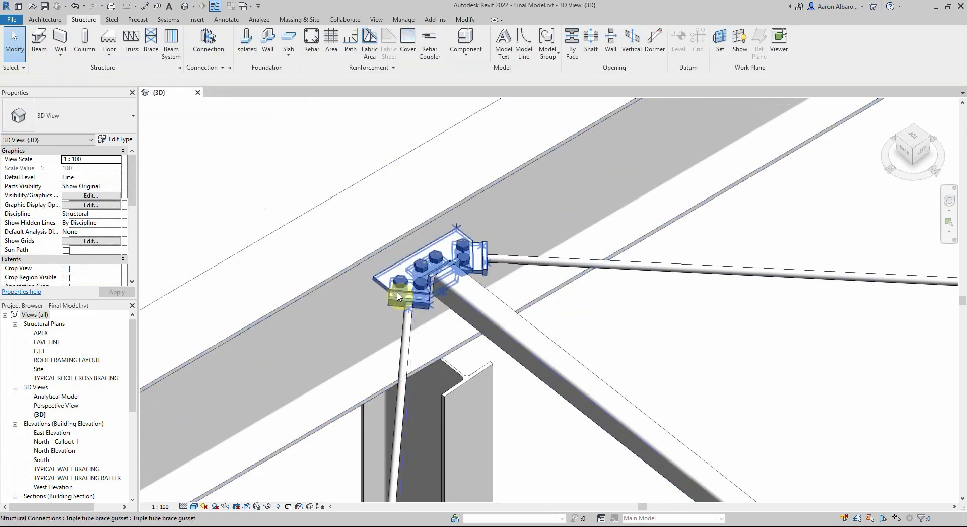
Isolate the new gusset connection in a section box and raise the box's bottom face to cut off the column below.
click(383, 281)
click(298, 56)
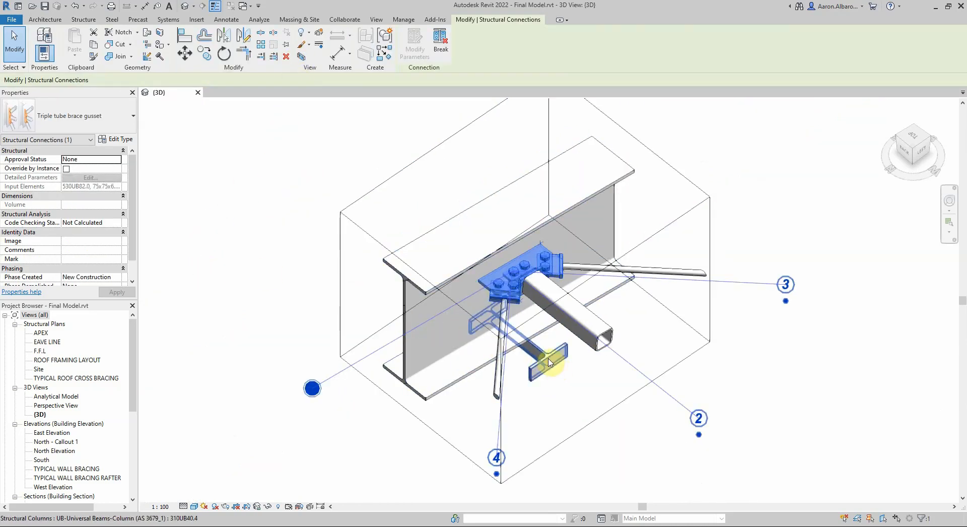
click(444, 437)
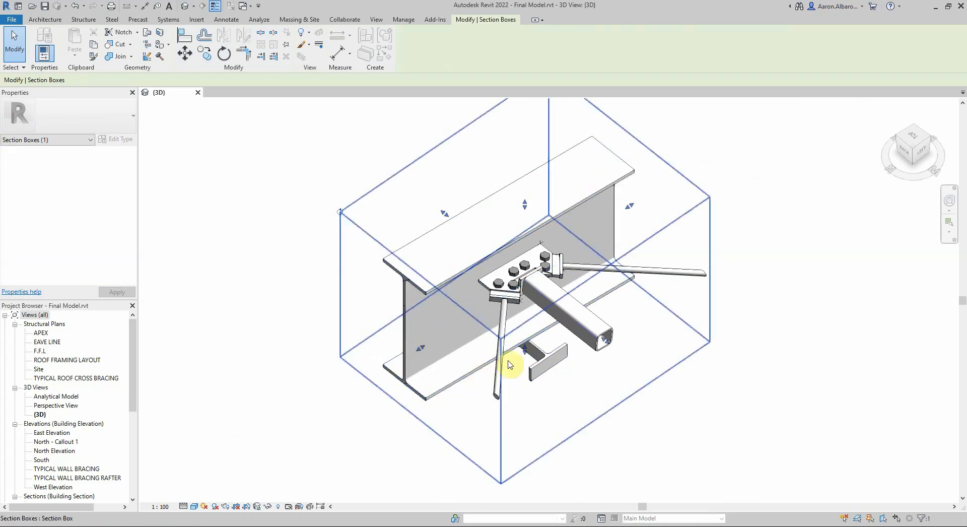
drag(525, 349, 525, 333)
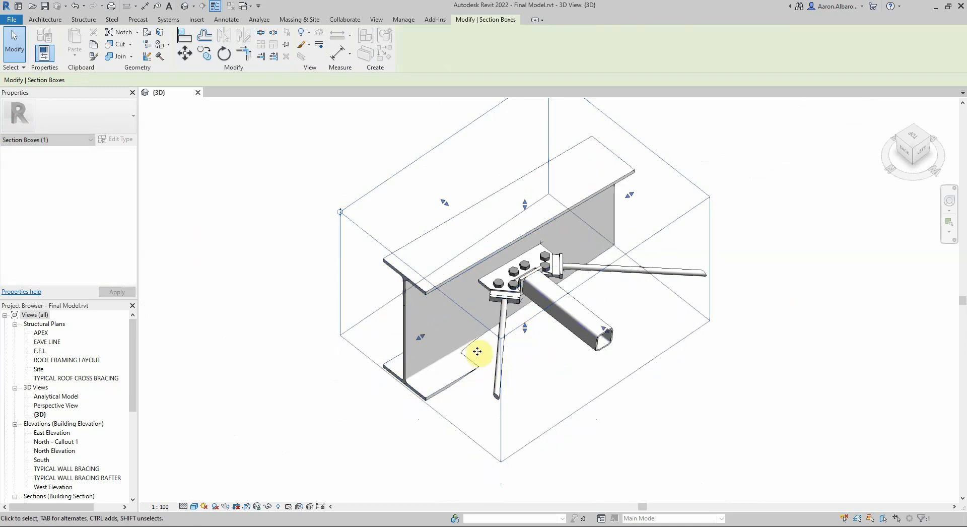
click(239, 306)
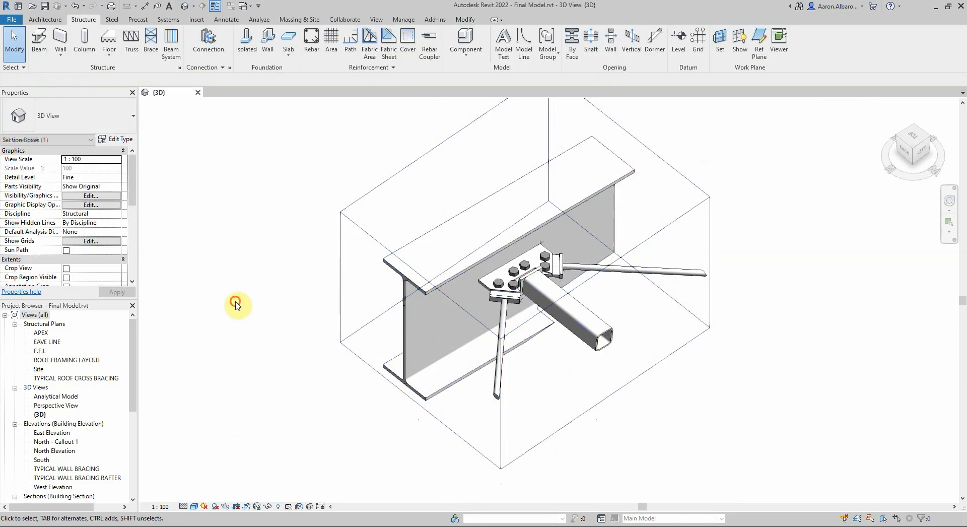
Enable Override by Instance for the gusset connection and open its detailed parameters.
click(489, 282)
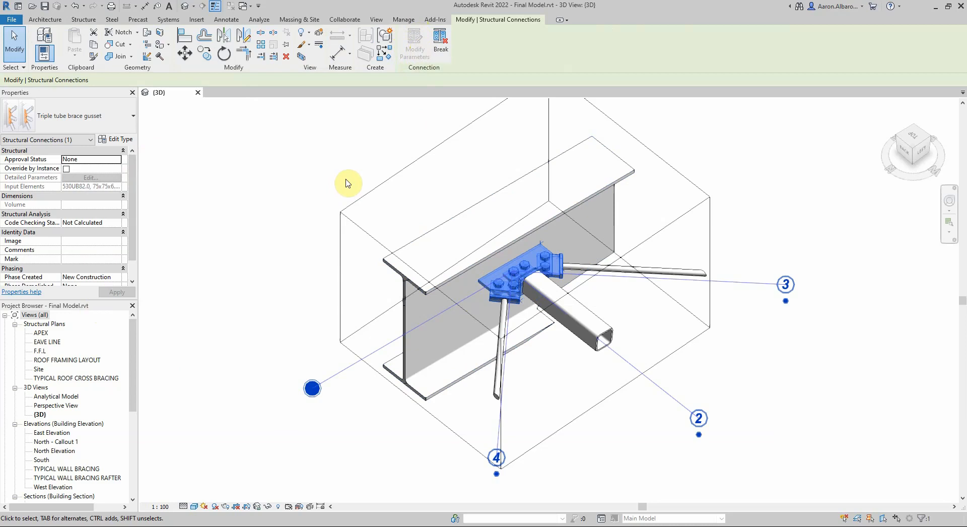
click(66, 169)
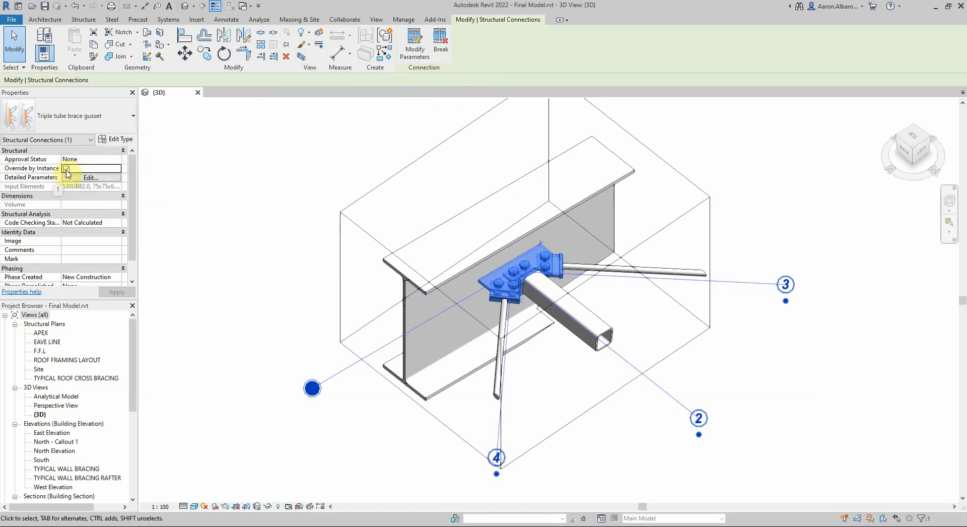
click(415, 46)
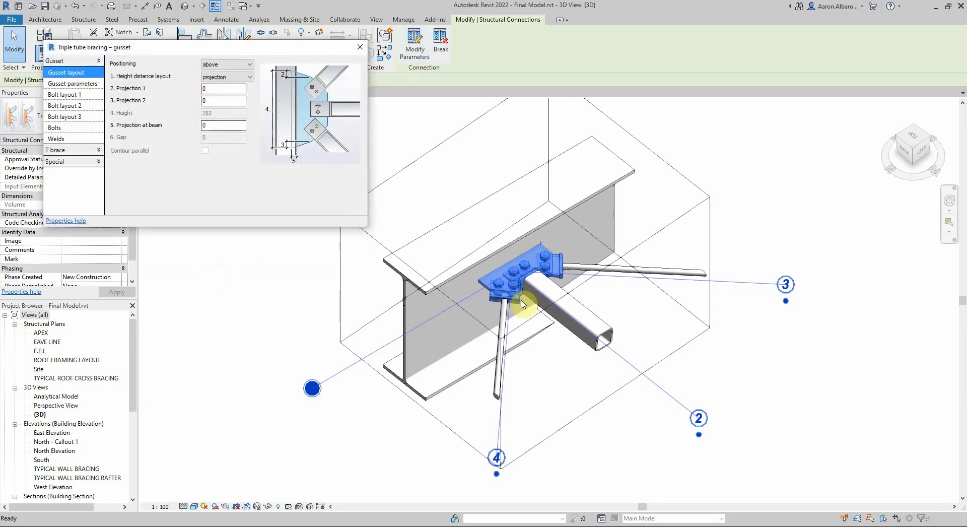
Turn off Same as first for Bolt layout 2 and Bolt layout 3 of the gusset.
click(75, 95)
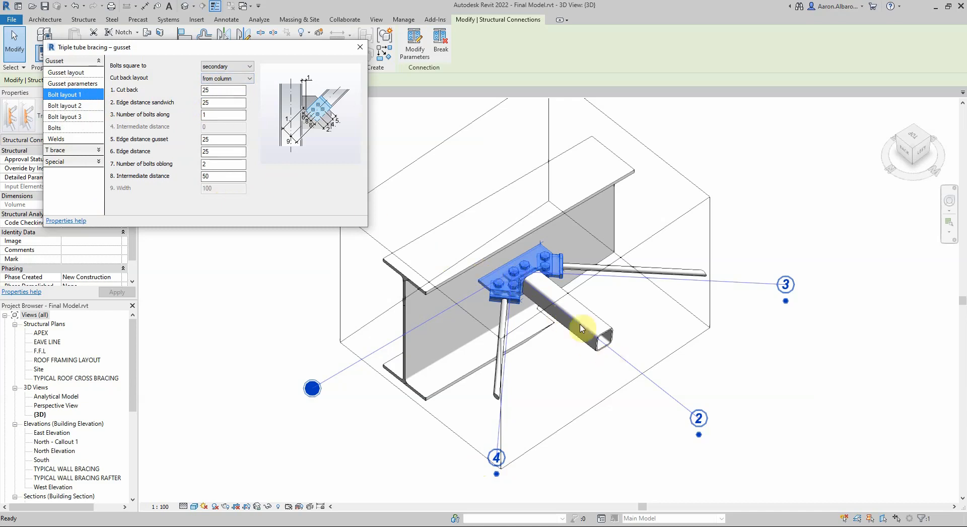
click(76, 106)
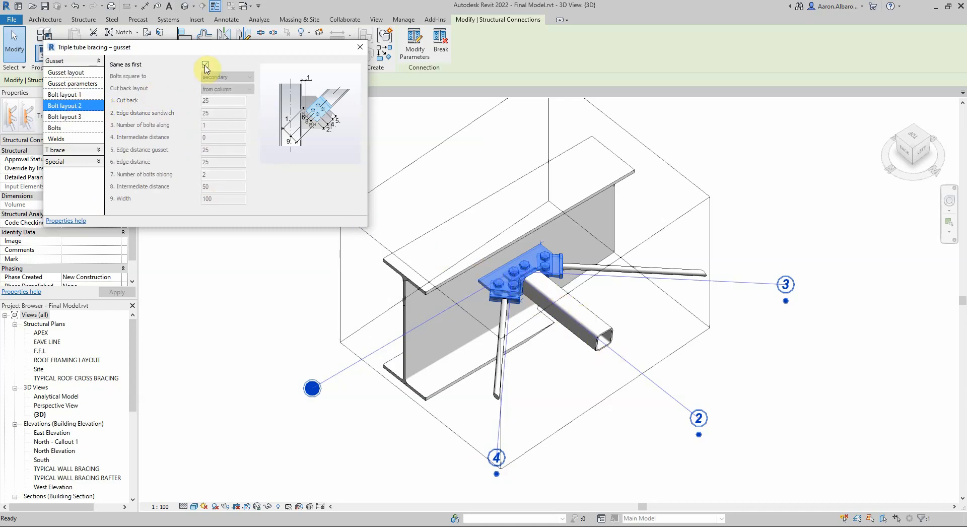
click(88, 116)
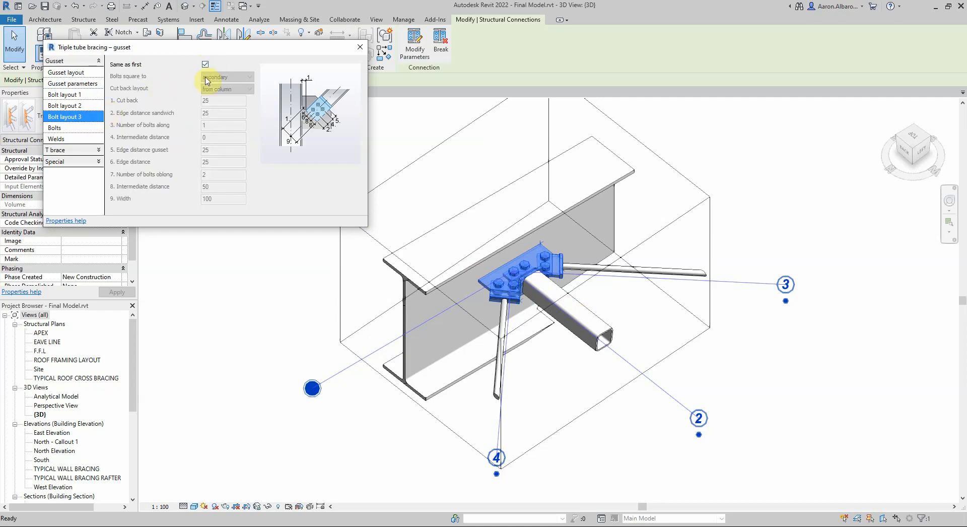
click(68, 107)
click(206, 64)
click(76, 116)
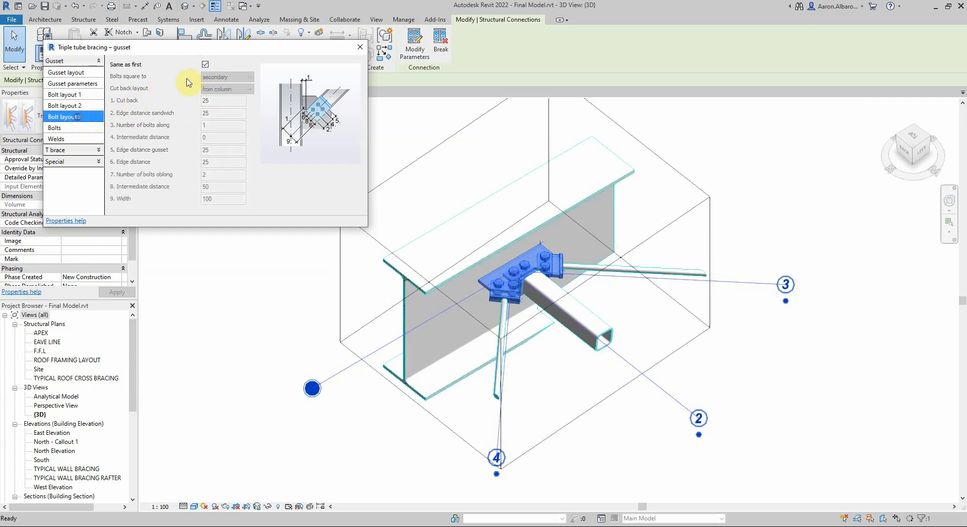
click(205, 65)
click(77, 107)
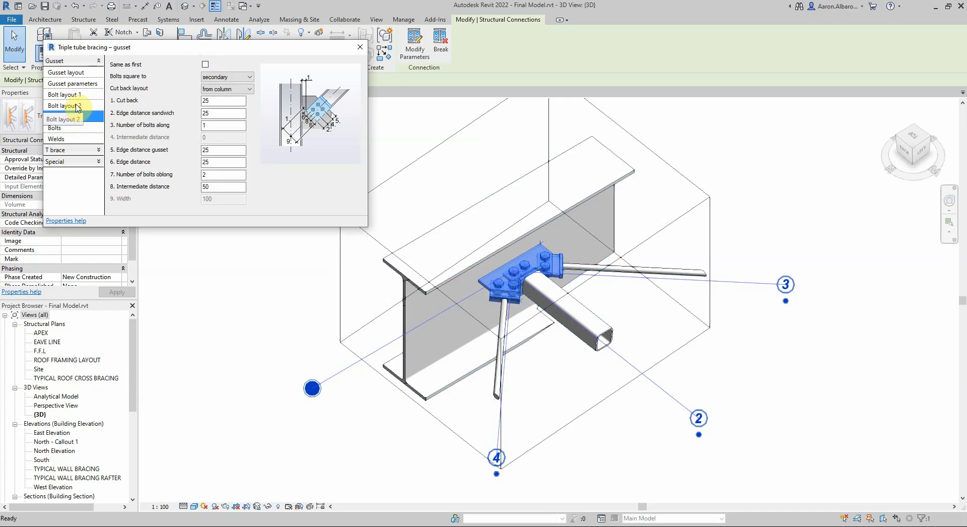
click(81, 93)
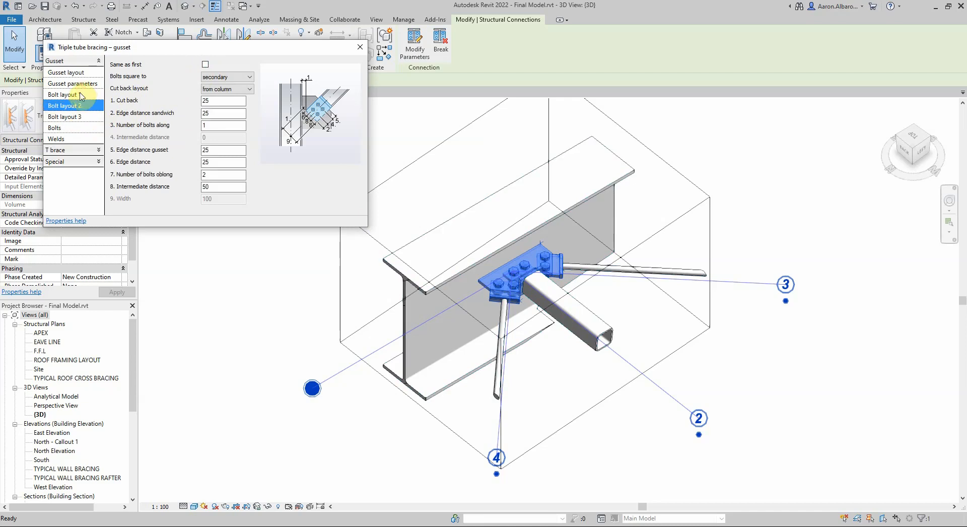
click(213, 116)
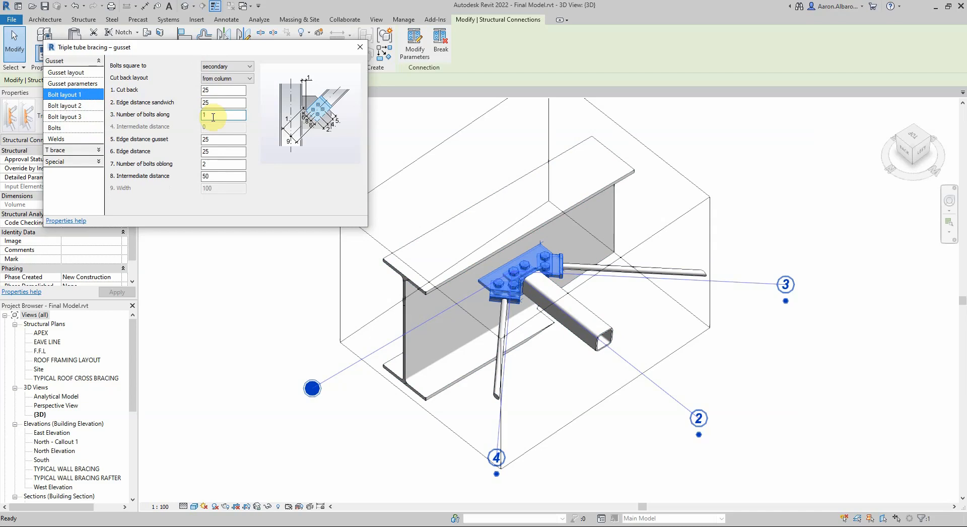
click(211, 173)
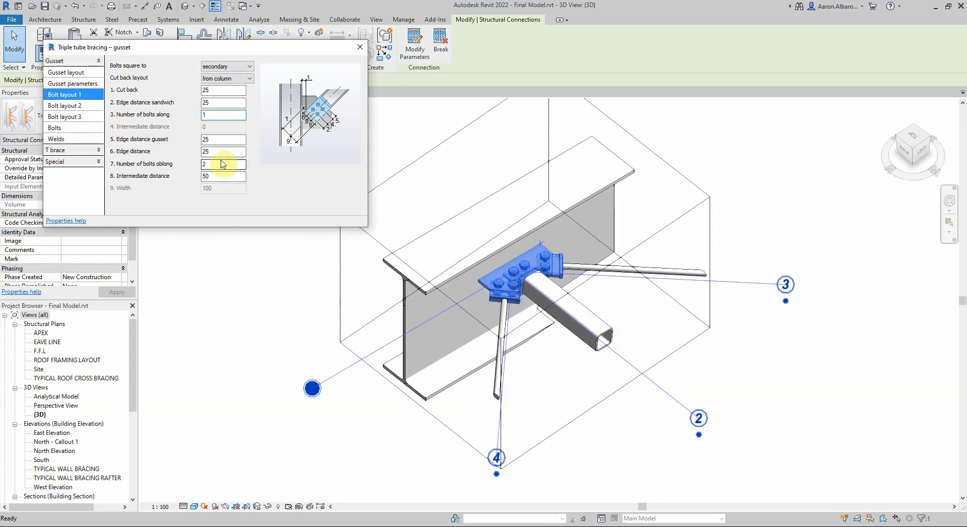
Orient the 3D view to Top and display the gusset connection in Wireframe style.
click(909, 141)
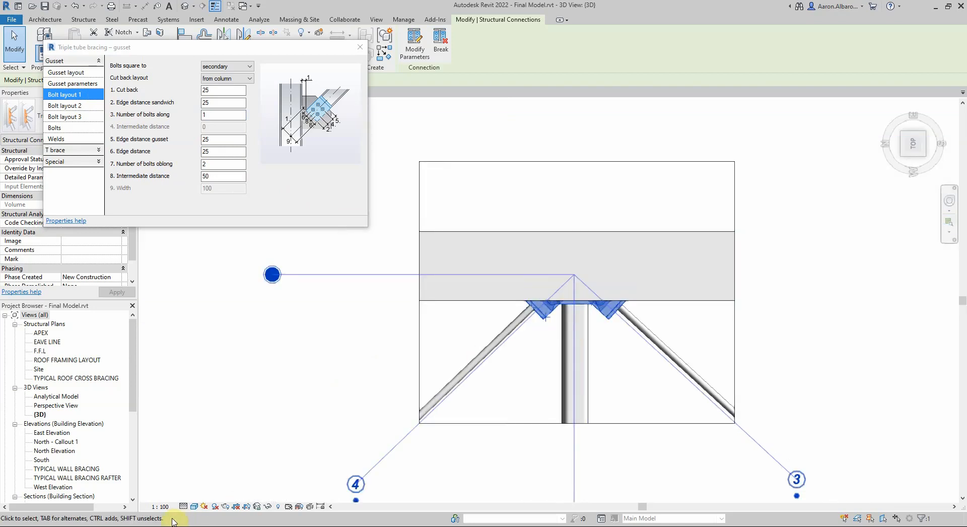
click(193, 507)
click(216, 457)
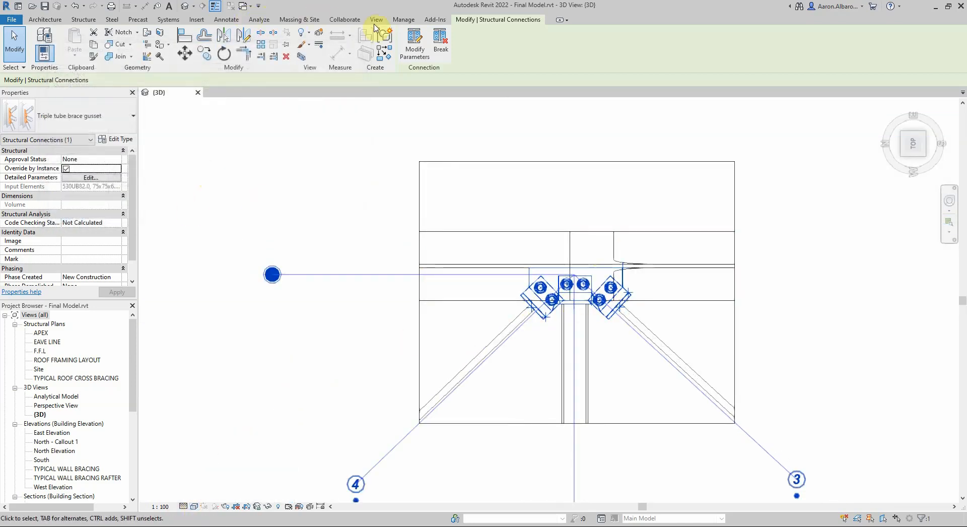
Reopen the gusset connection's parameters and set Bolt layout 1 to 2 bolts along with an intermediate distance of 70.
click(414, 44)
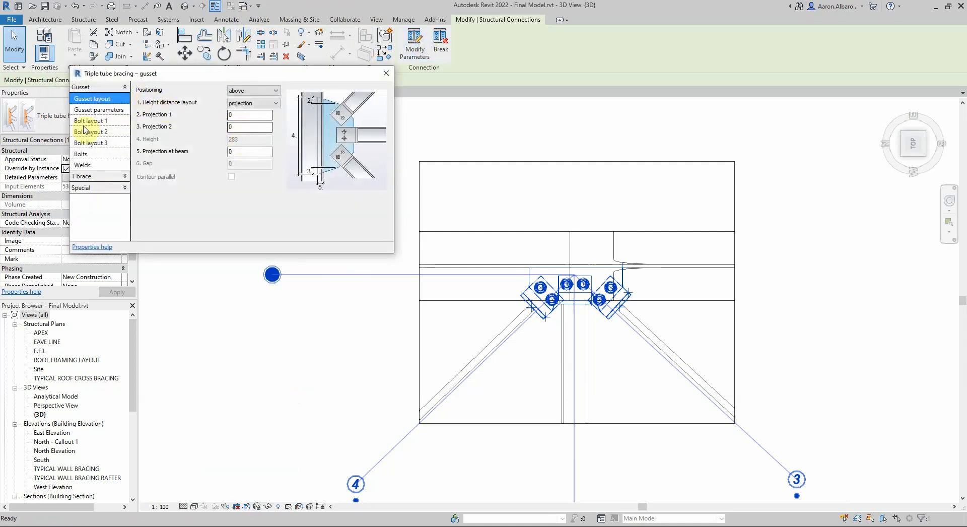
click(90, 121)
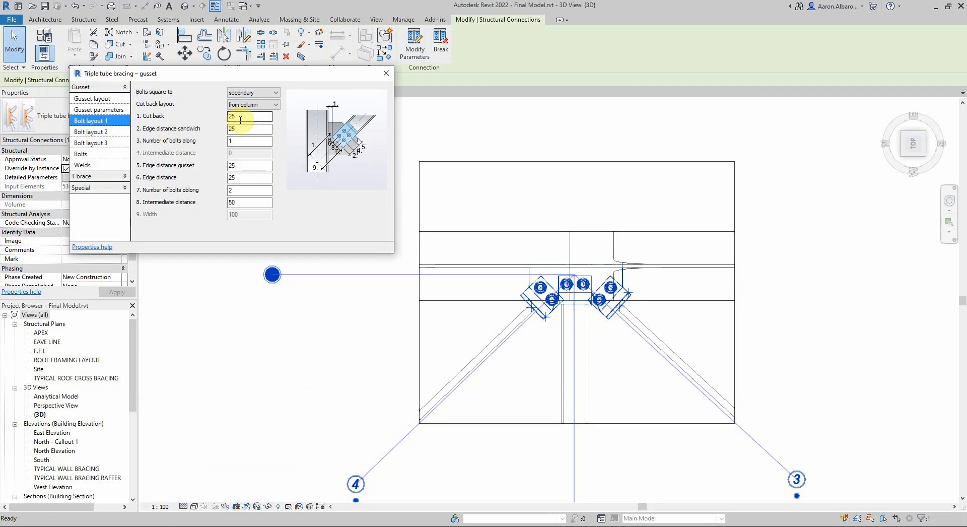
click(239, 141)
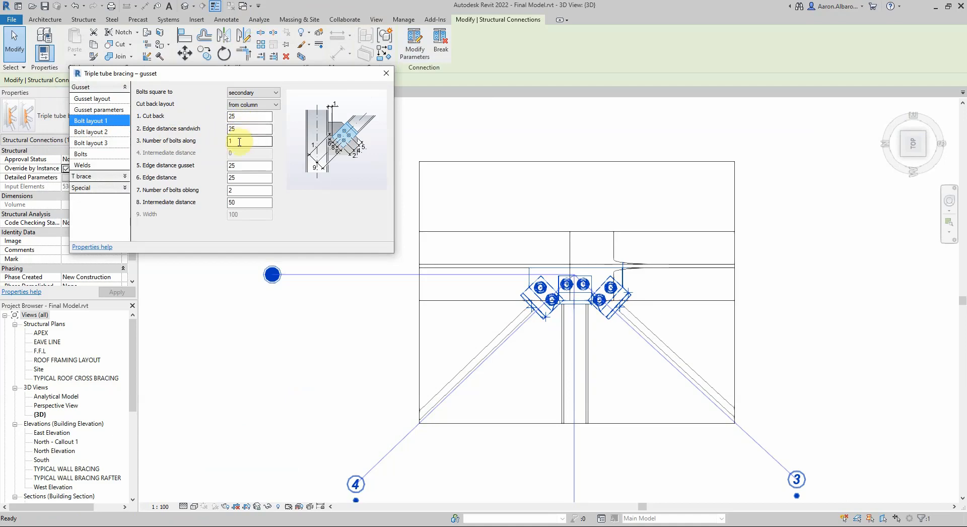
double_click(252, 142)
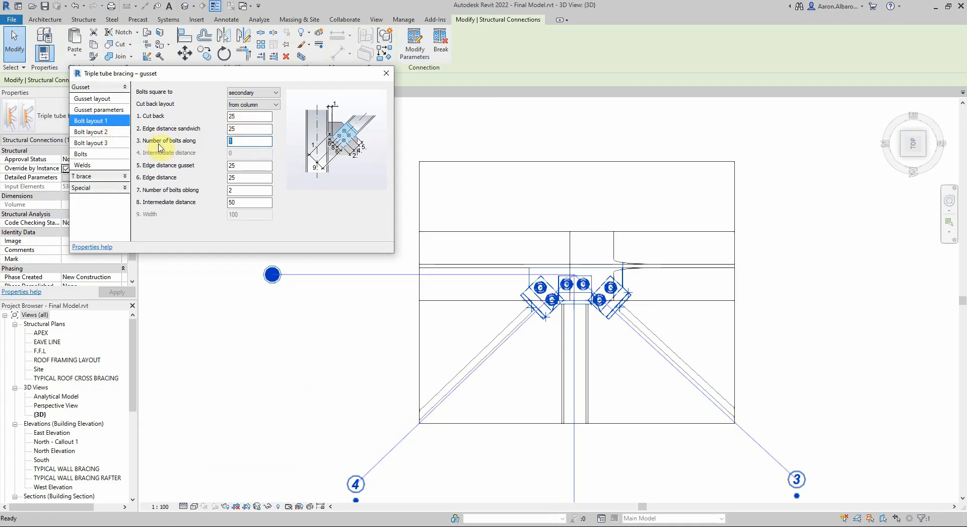
click(246, 166)
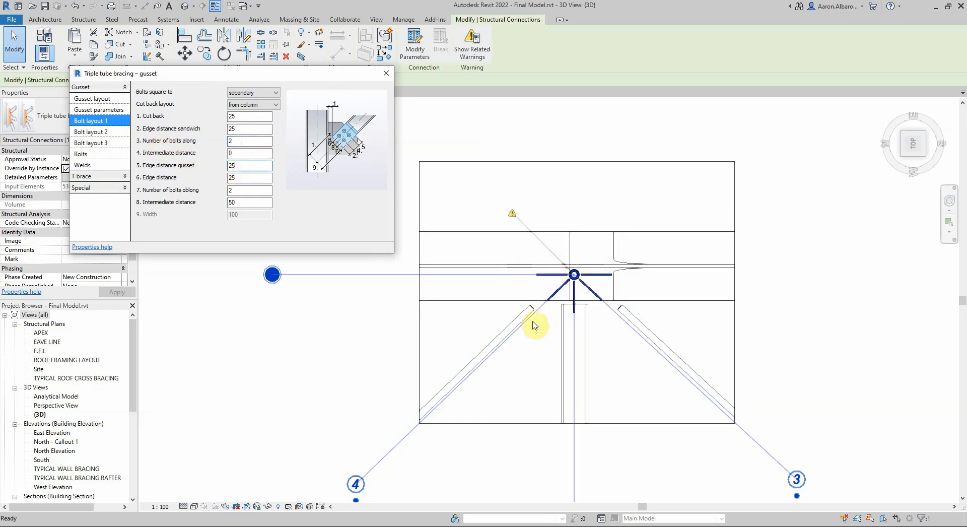
double_click(238, 154)
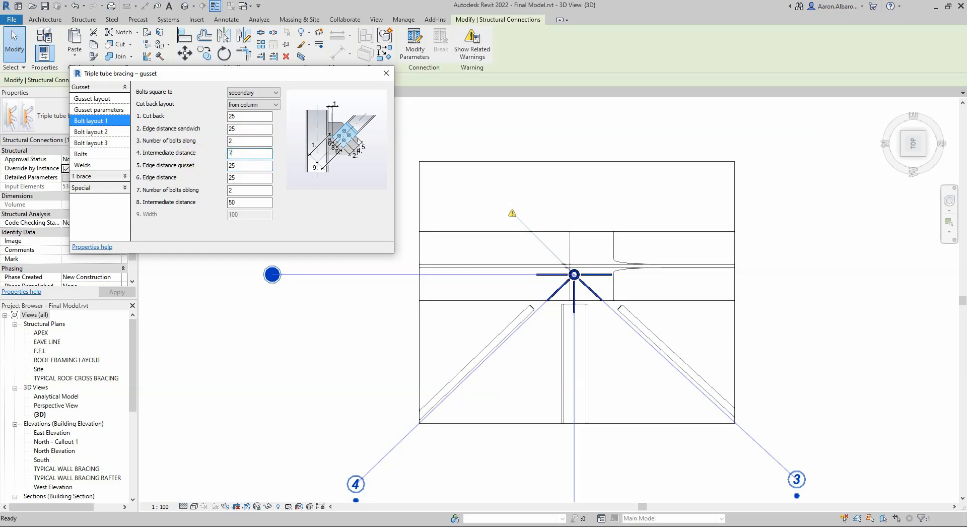
click(225, 168)
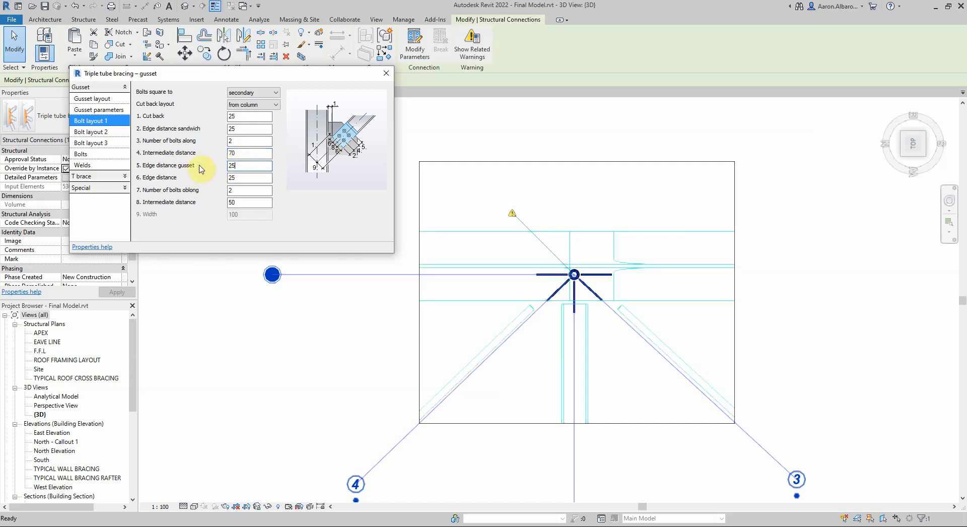
Set Bolt layout 1's number of bolts oblong to 1 and its edge distance to 35.
click(239, 192)
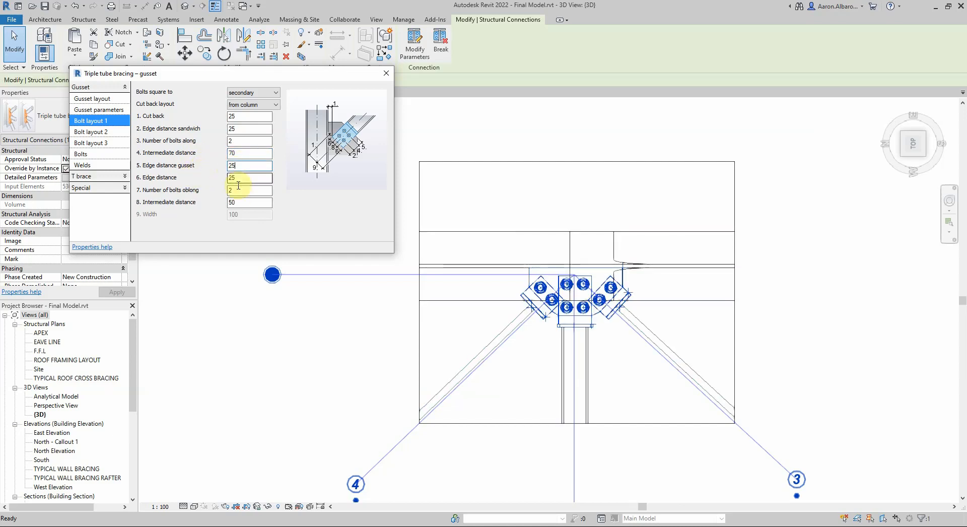
drag(240, 192, 194, 194)
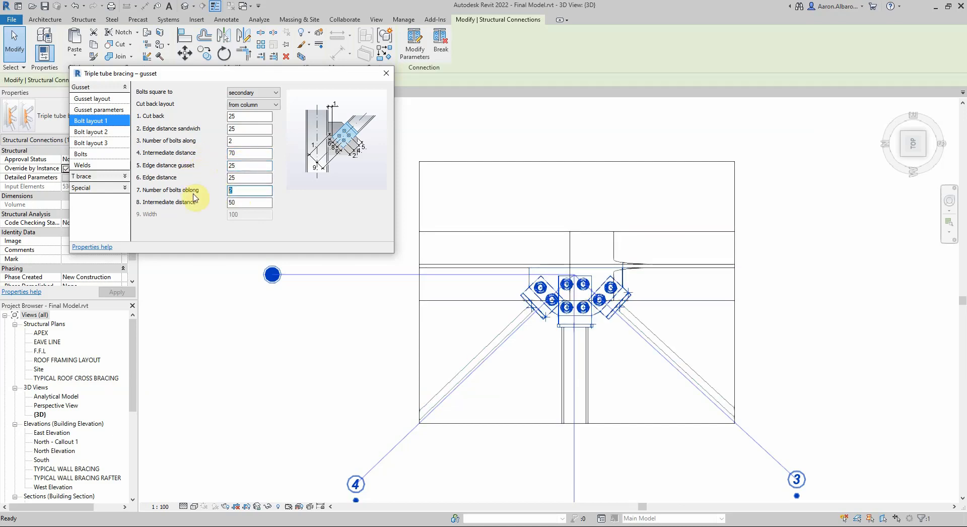
click(254, 178)
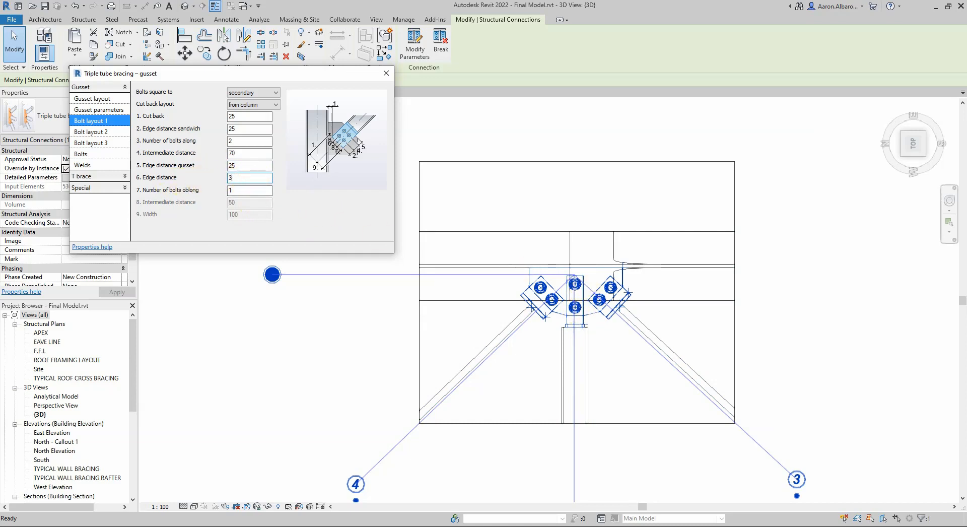
text(5)
click(246, 190)
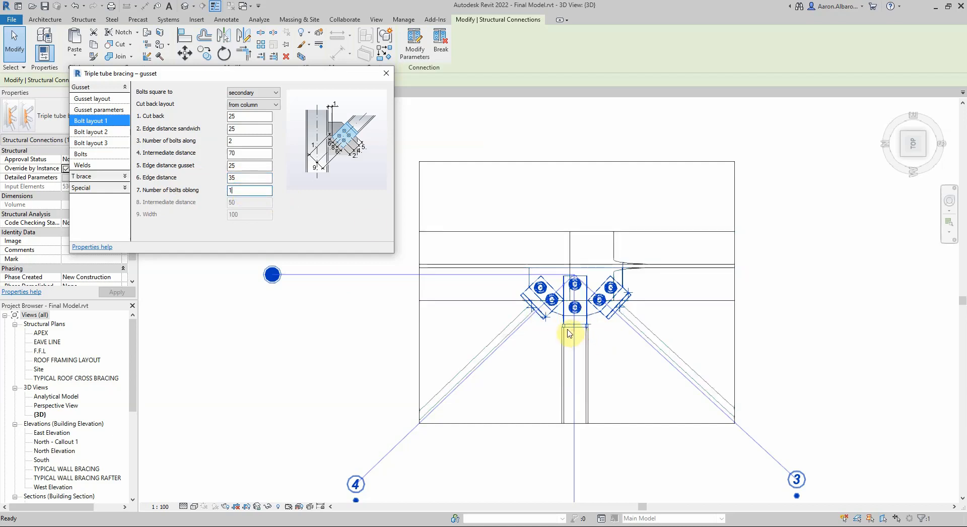
Increase the edge distance of Bolt layout 1 to 40.
double_click(246, 176)
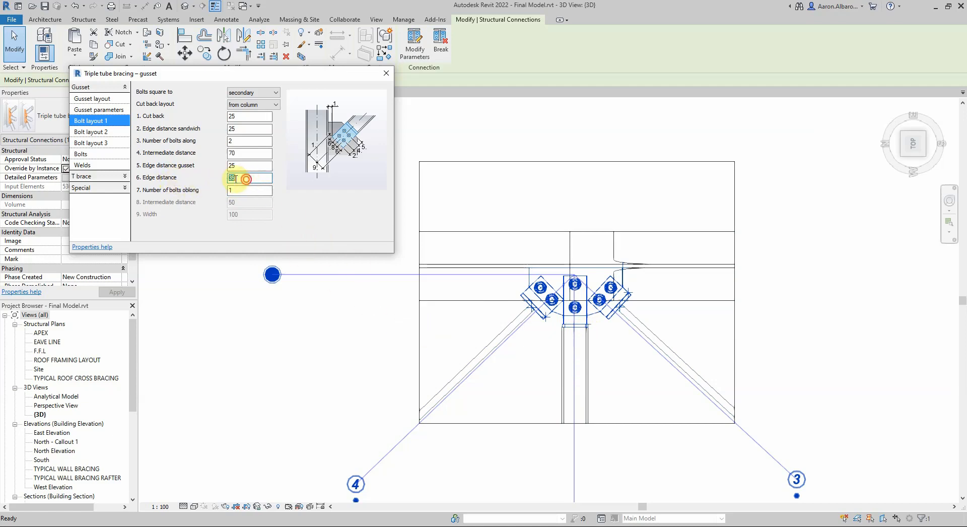
text(40)
click(247, 166)
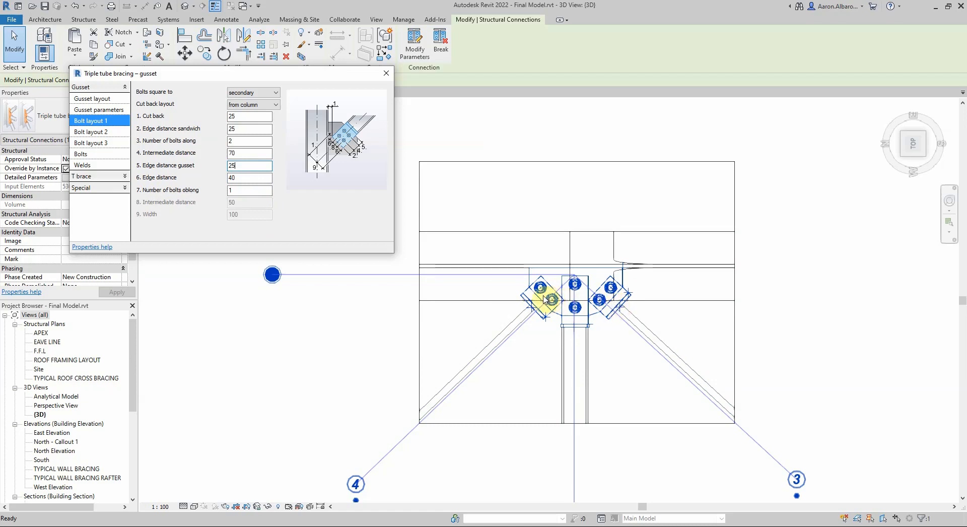
click(106, 132)
click(244, 129)
drag(251, 130, 227, 129)
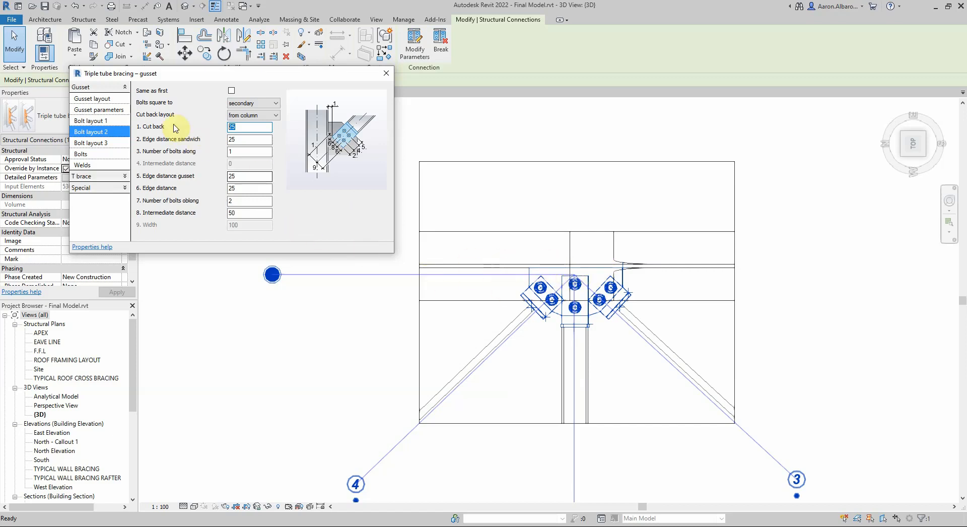
Set the cut back of Bolt layout 1 to 75.
click(98, 122)
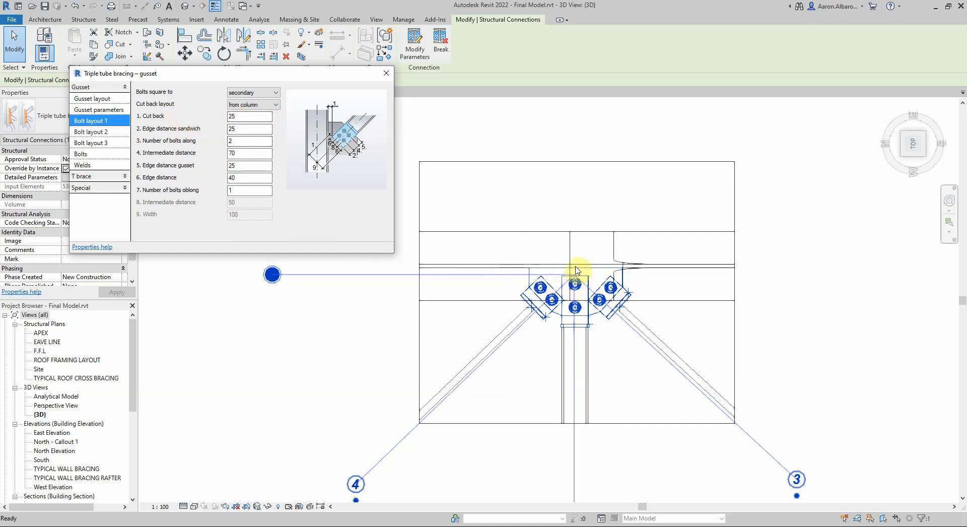
double_click(247, 117)
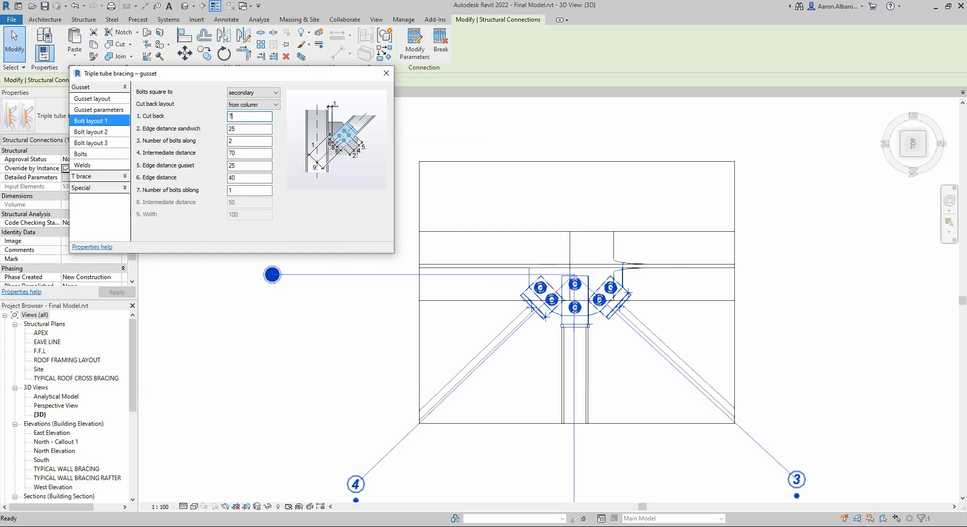
click(249, 129)
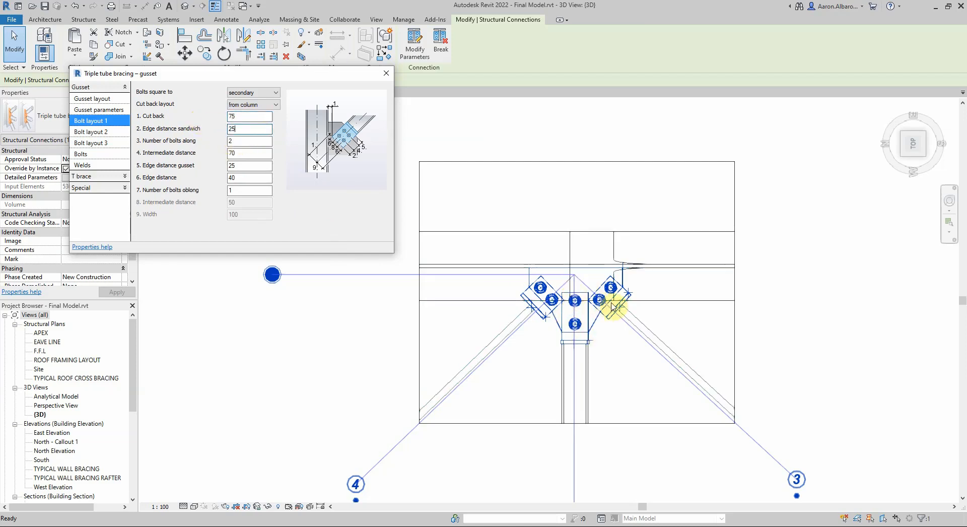
Set the cut back to 100 for both Bolt layout 2 and Bolt layout 3.
click(96, 131)
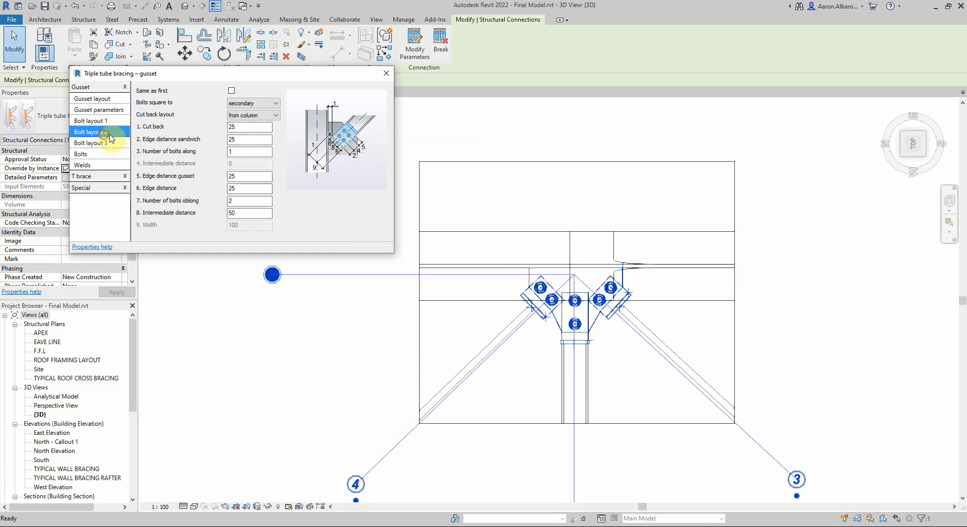
click(253, 126)
drag(236, 128, 180, 132)
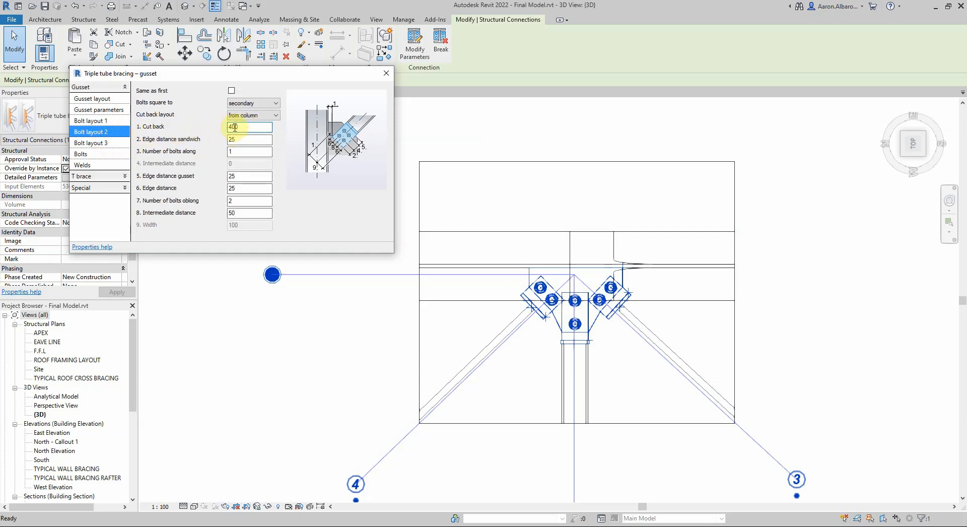
text(100)
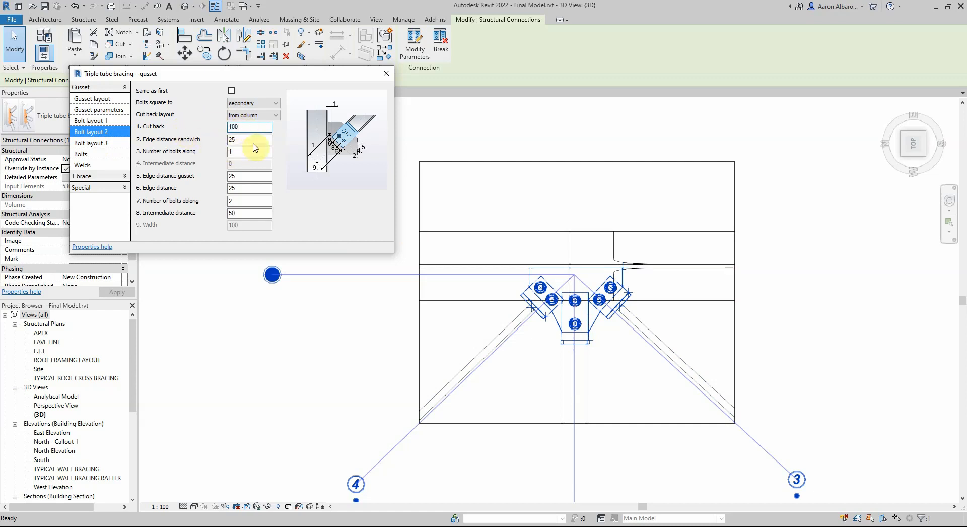
key(Tab)
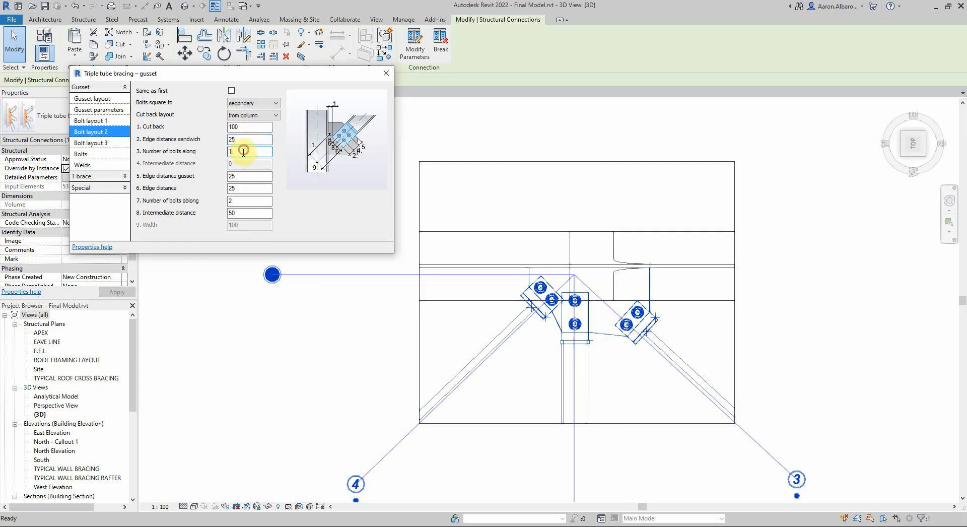
click(104, 143)
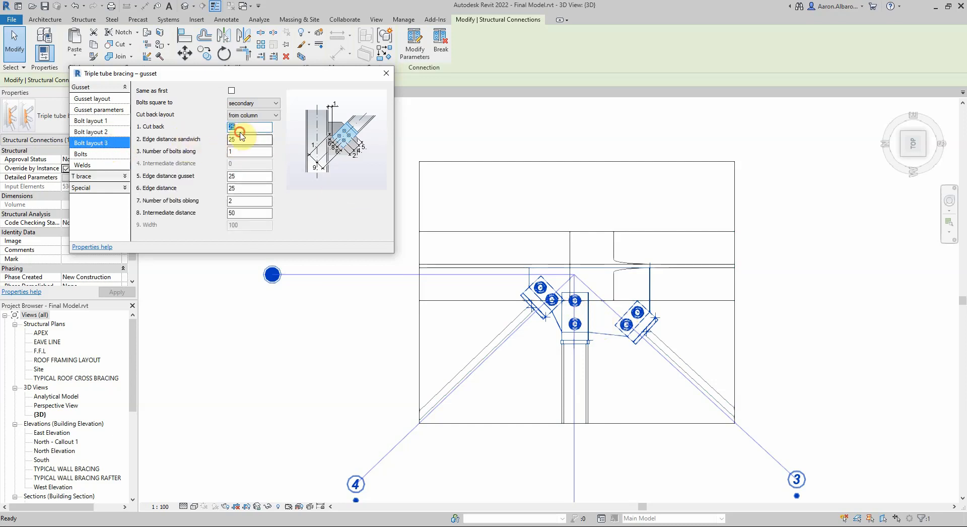
click(254, 138)
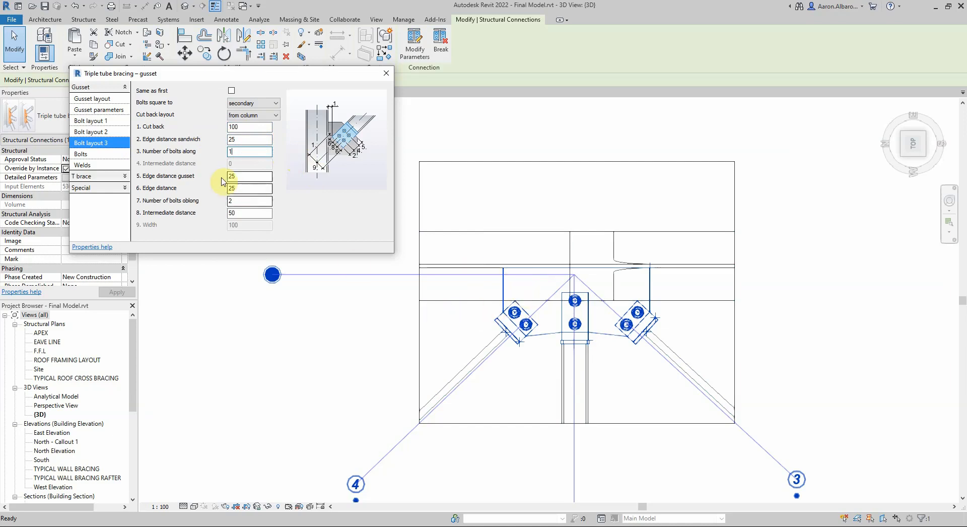
Set Bolt layout 3 to 1 bolt oblong and 2 bolts along with an intermediate distance of 70.
click(237, 200)
text(1)
click(244, 151)
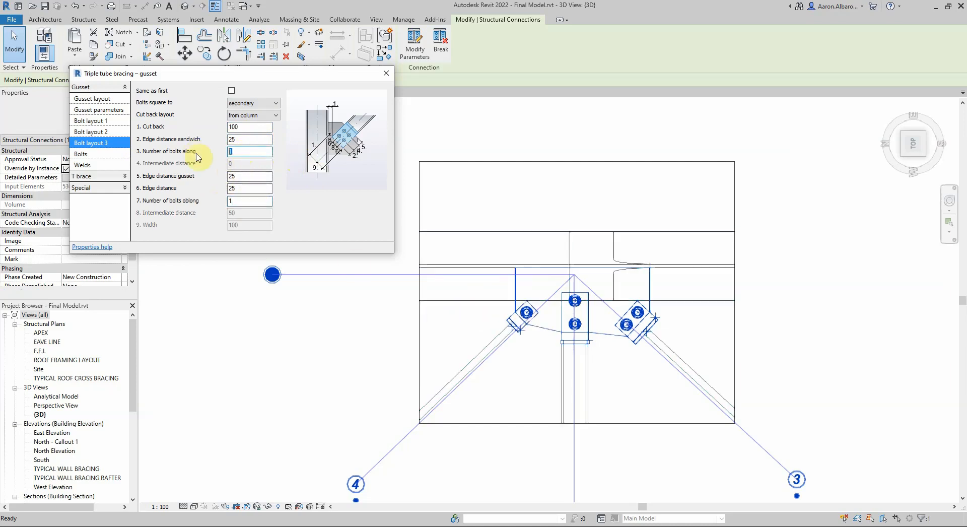
text(2)
click(242, 165)
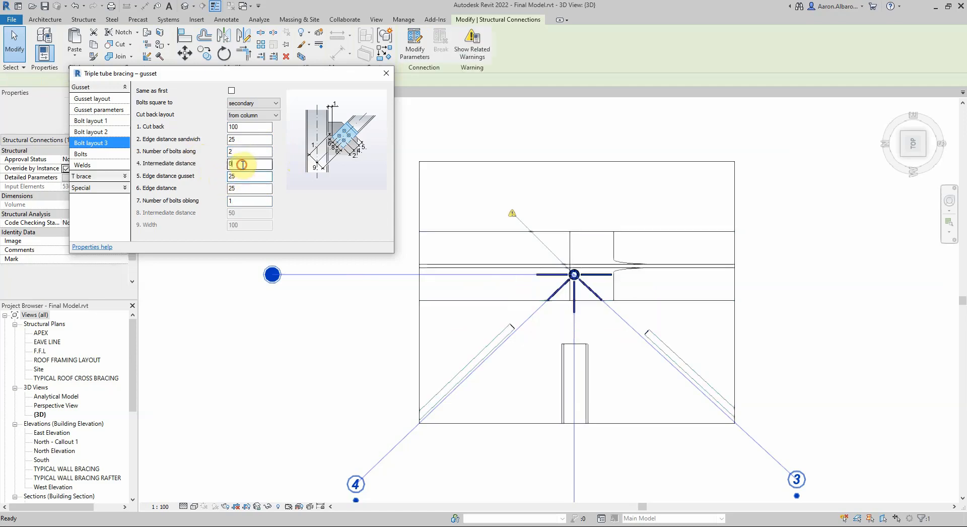
click(240, 177)
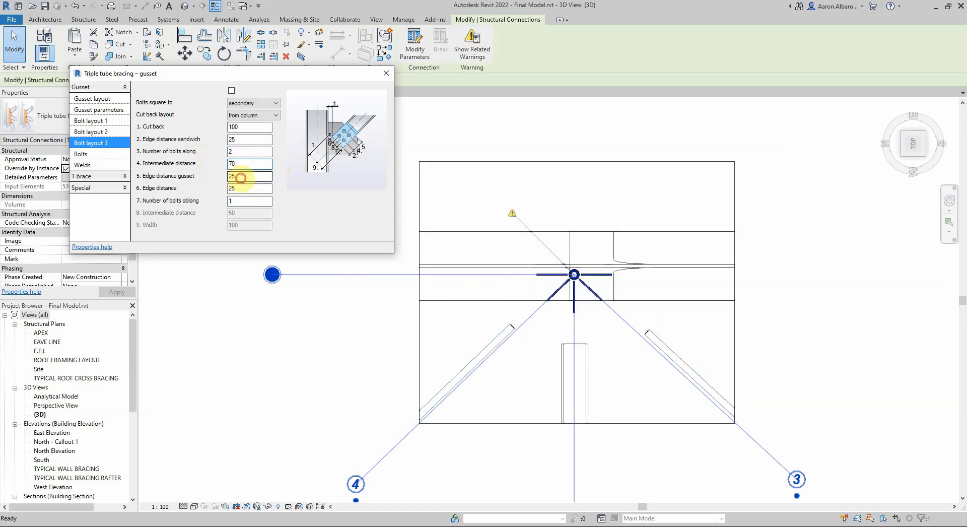
click(244, 187)
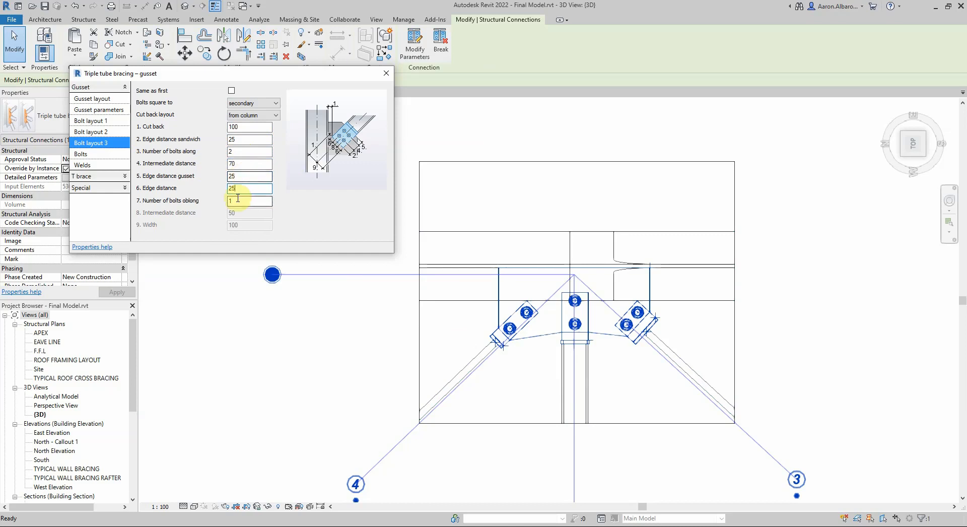
Set Bolt layout 2 to 1 bolt oblong and 2 bolts along with an intermediate distance of 70.
click(94, 132)
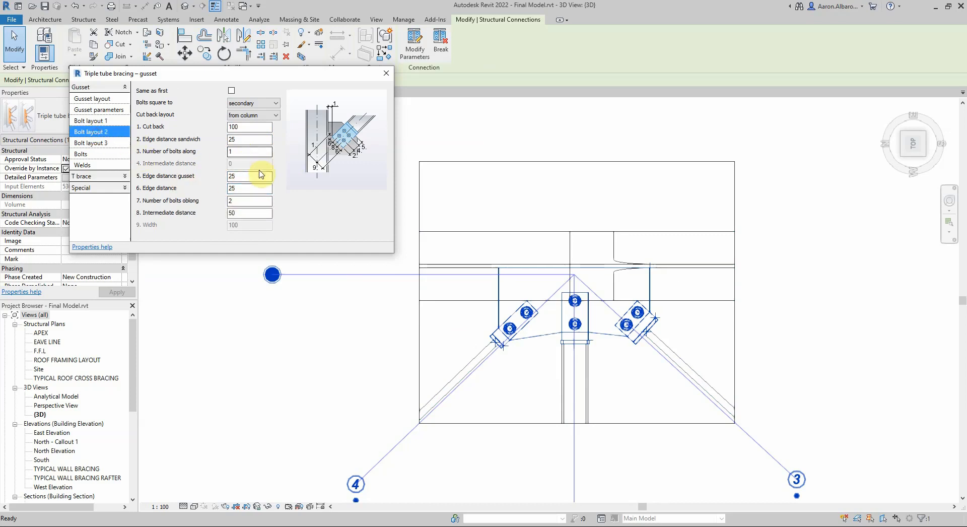
double_click(236, 200)
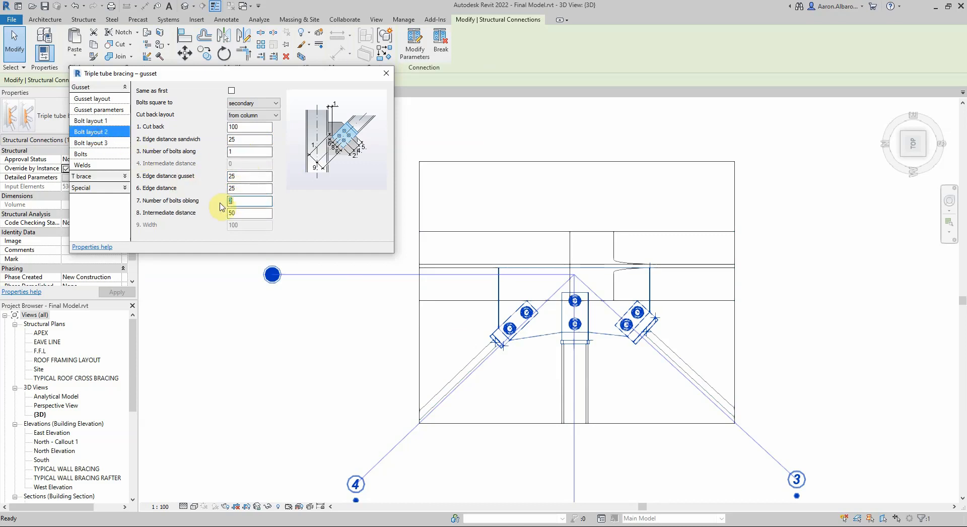
text(1)
double_click(243, 151)
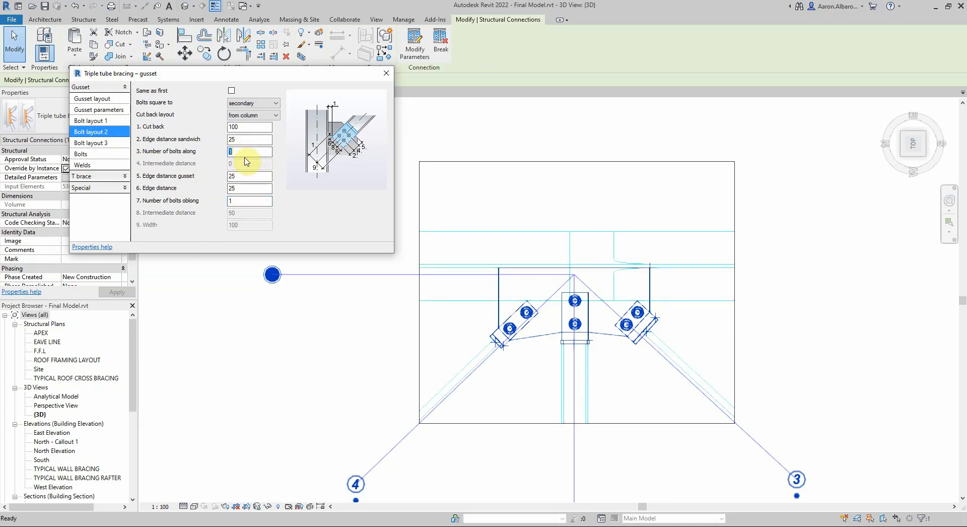
text(2)
double_click(242, 164)
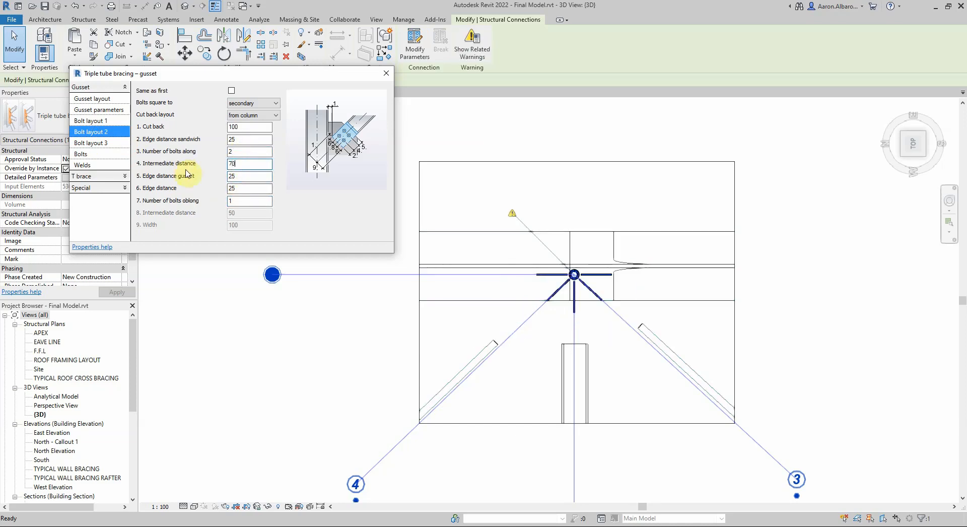
text(70)
click(250, 175)
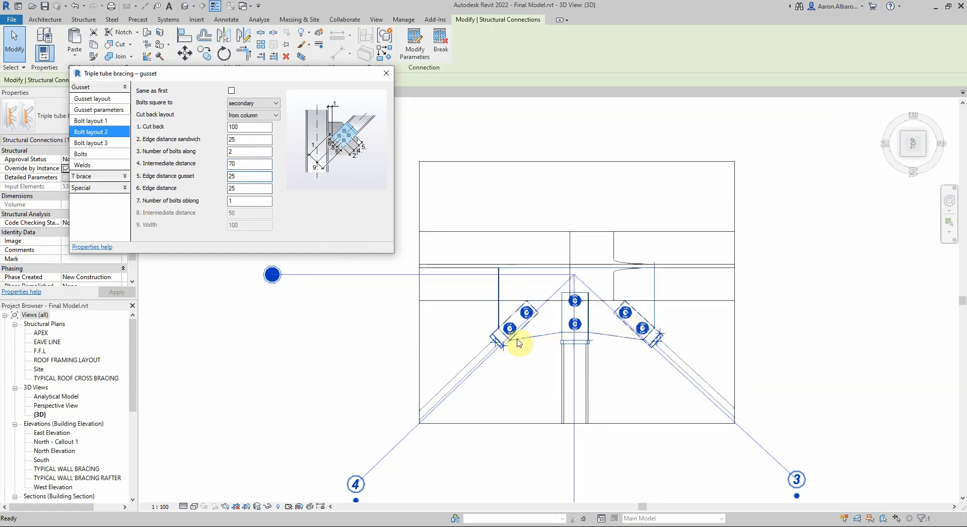
Set the edge distance to 40 for both Bolt layout 2 and Bolt layout 3.
double_click(243, 187)
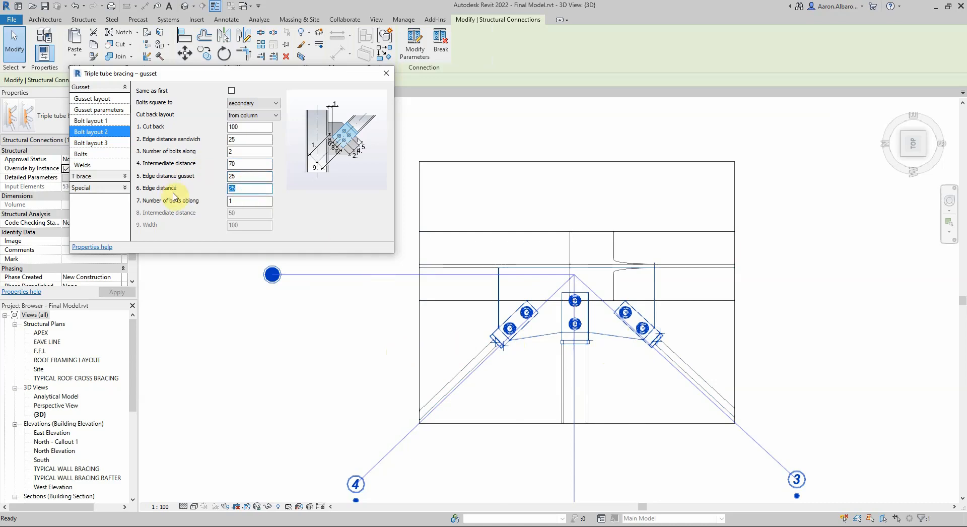
click(254, 191)
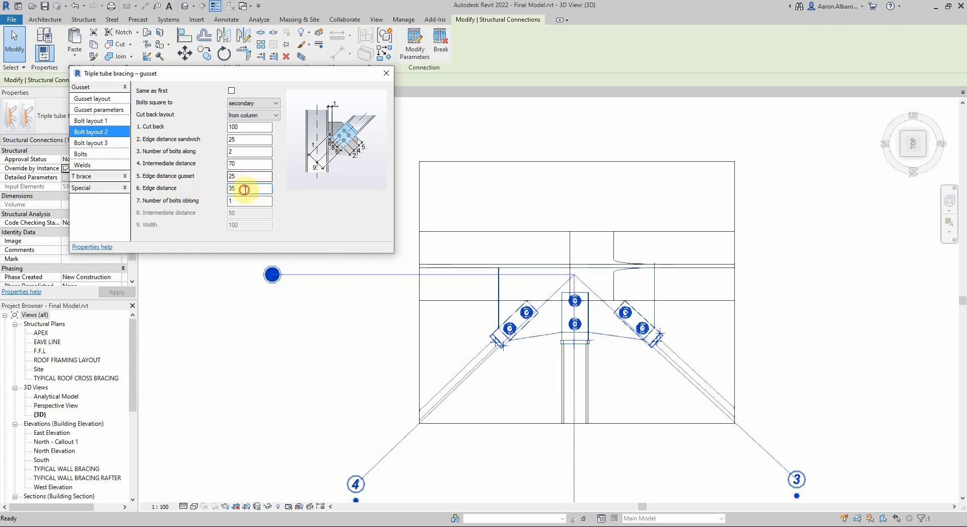
double_click(243, 189)
text(40)
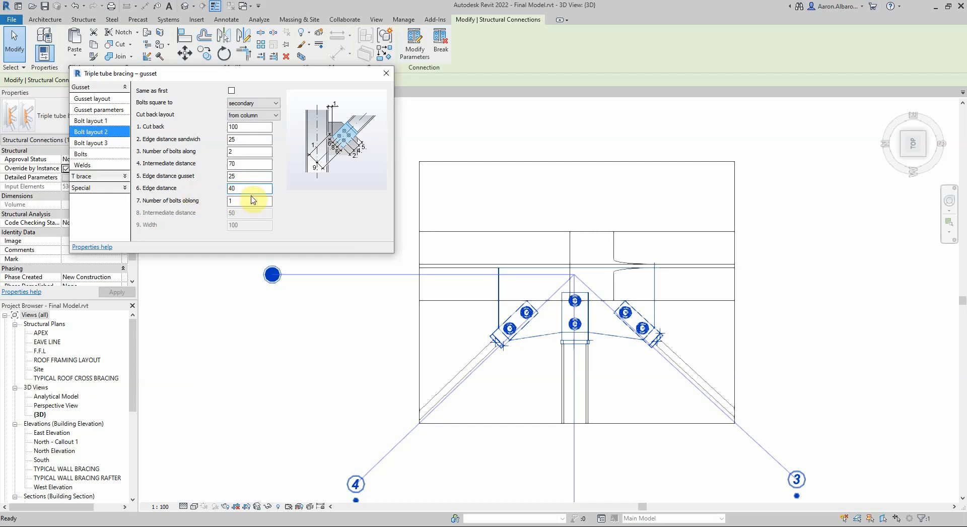
click(249, 200)
click(98, 142)
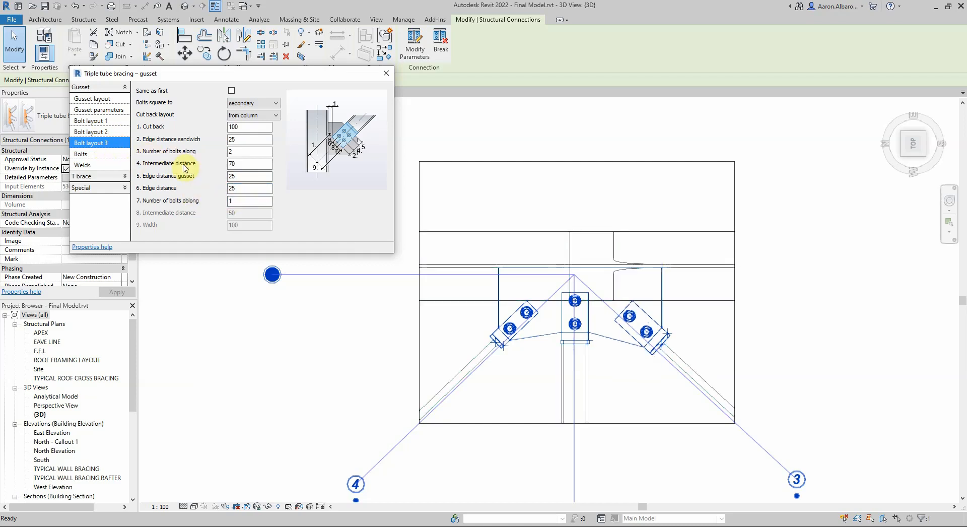
double_click(252, 191)
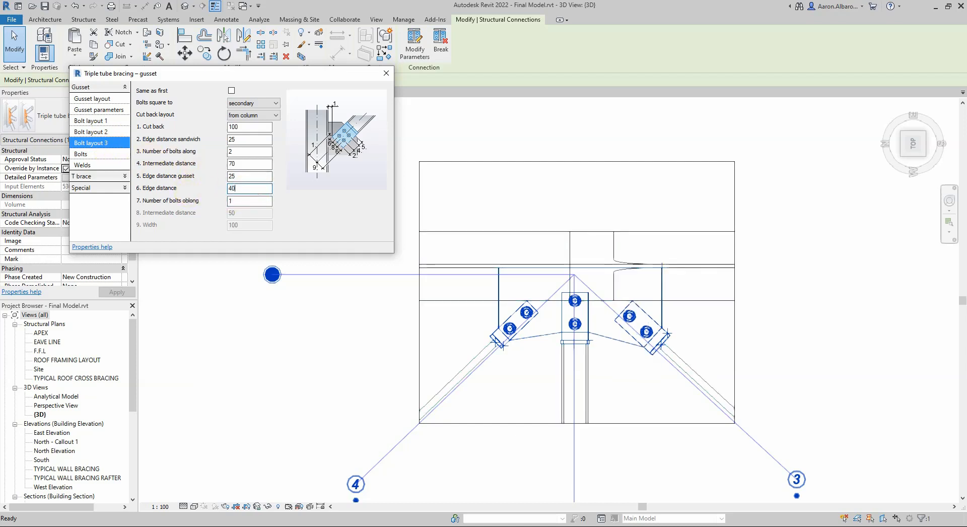
click(251, 151)
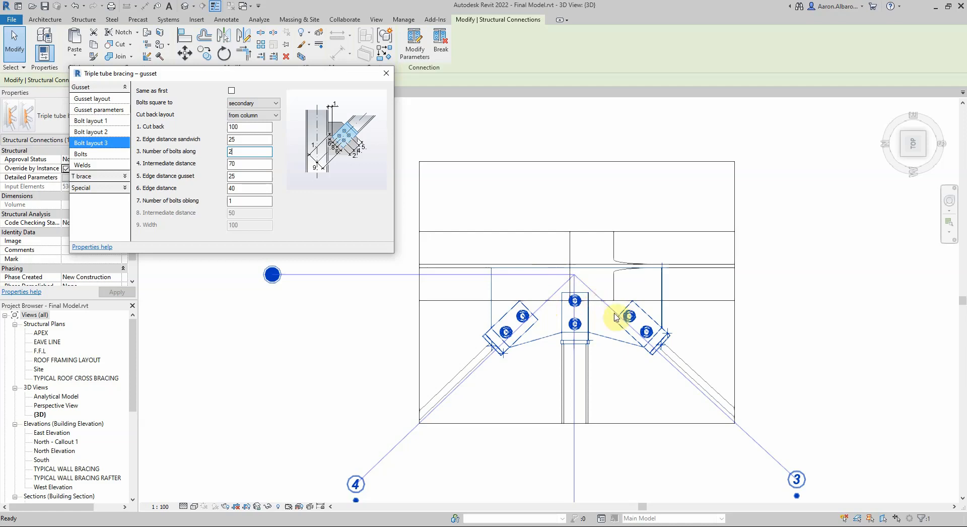
Reduce the cut back of Bolt layout 3 to 75.
click(246, 138)
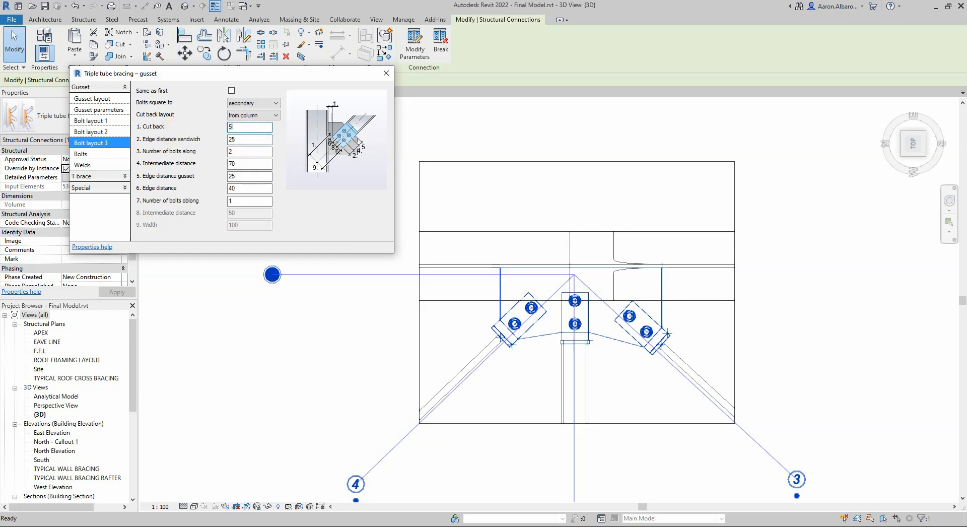
click(253, 140)
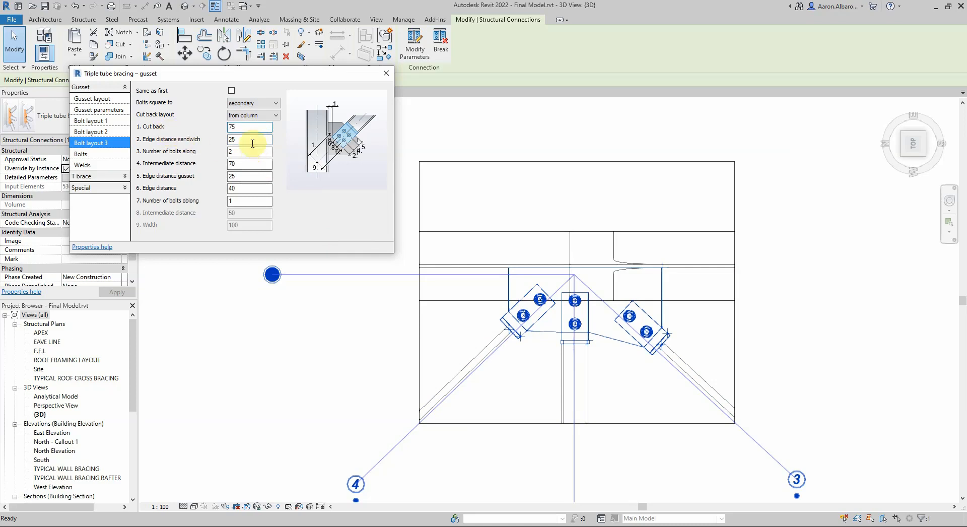
click(252, 140)
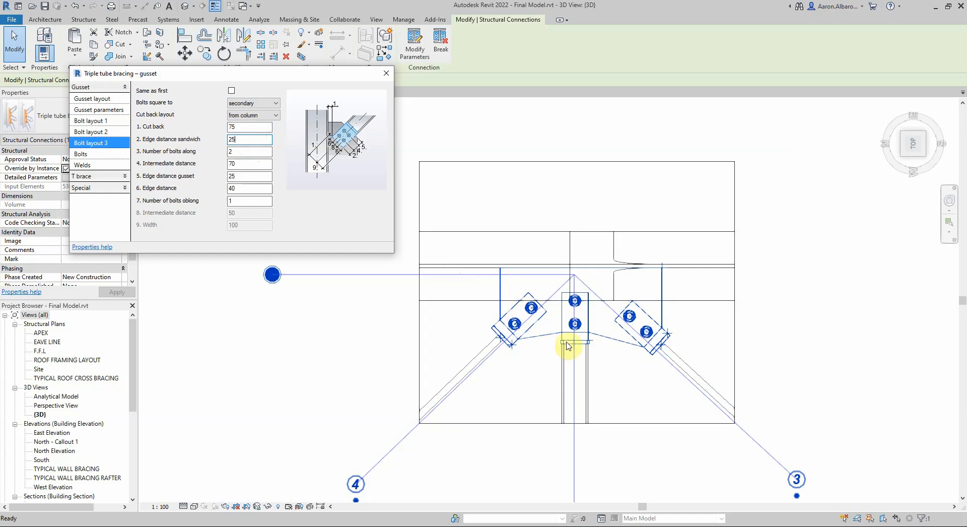
Set the cut back of Bolt layout 2 to 75 and that of Bolt layout 1 to 90.
click(88, 131)
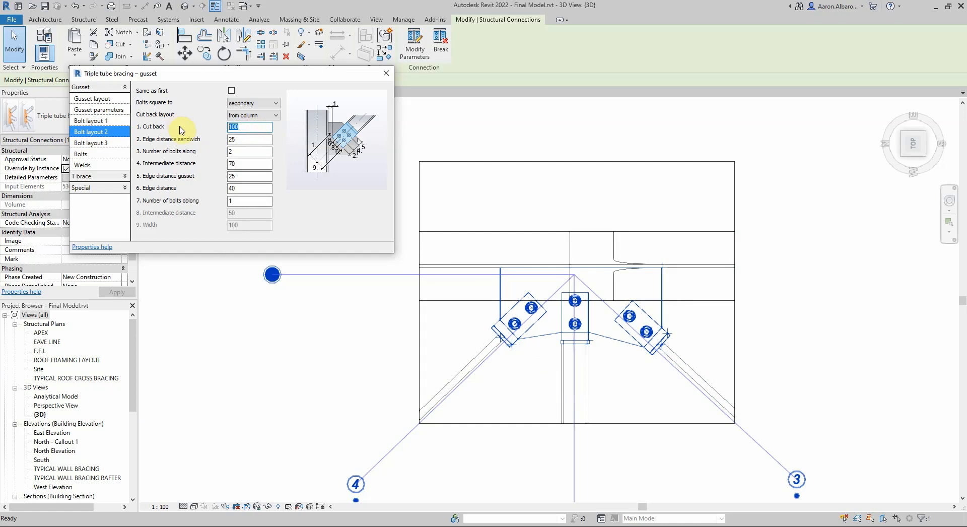
click(238, 140)
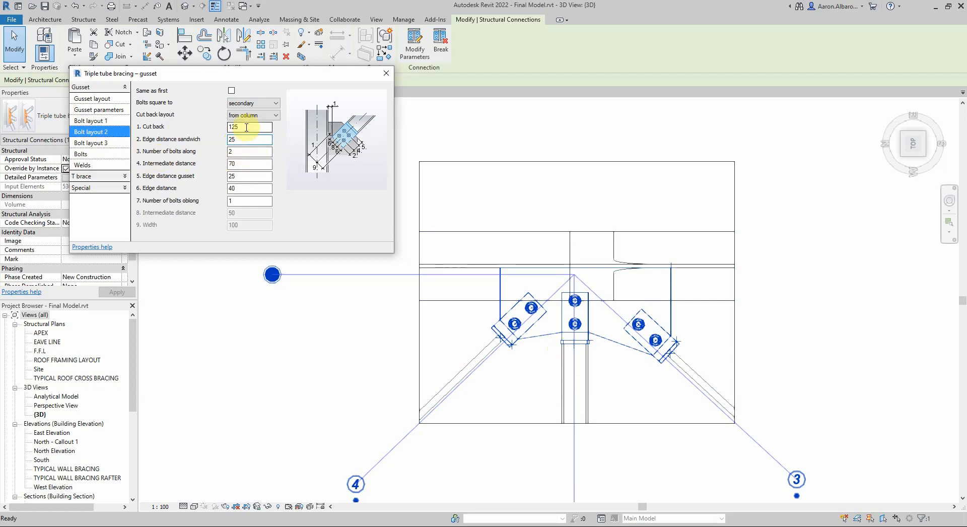
click(246, 129)
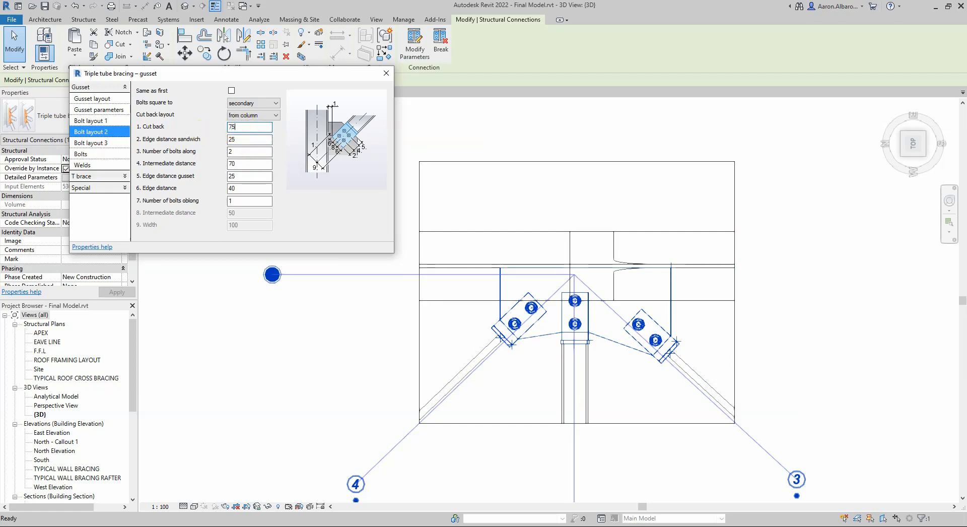
click(94, 121)
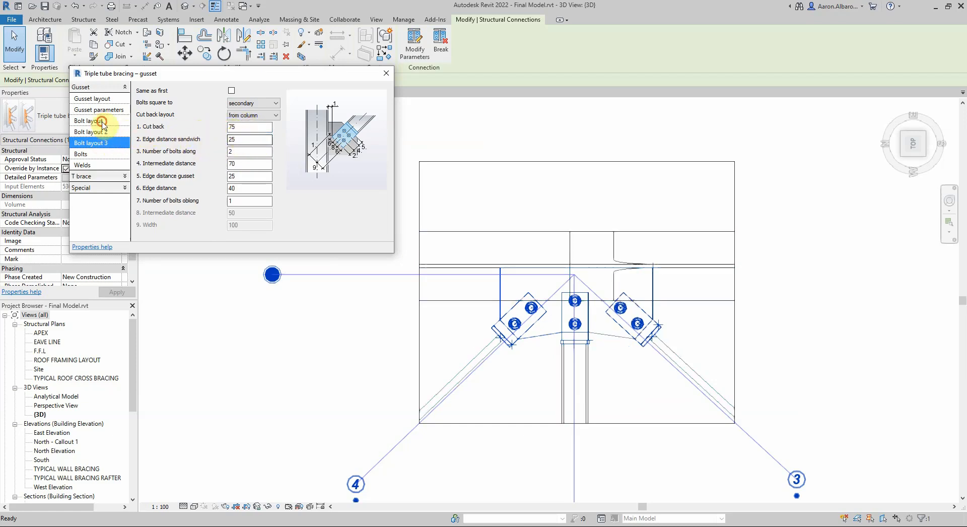
click(240, 117)
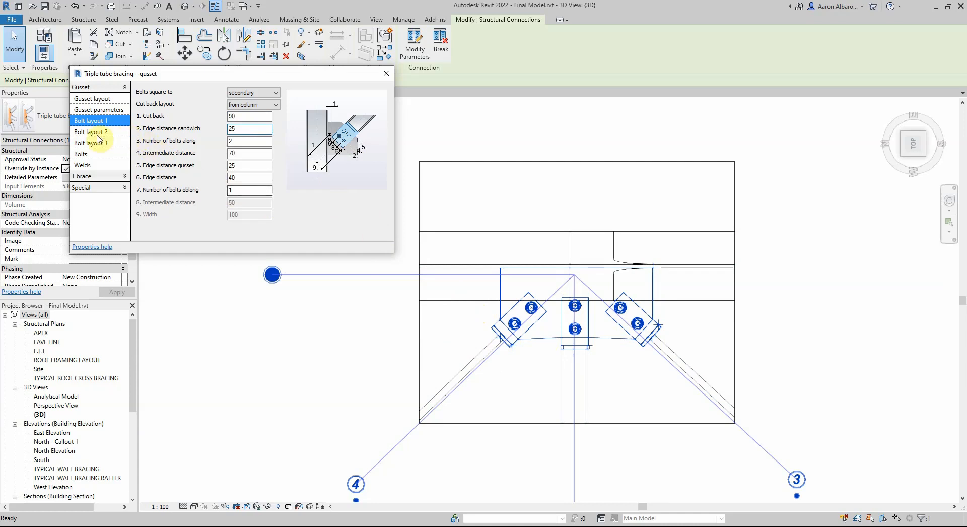
Set the gusset connection's bolts to a 20.00 mm diameter and bolt type AS 1252.
click(95, 153)
click(255, 90)
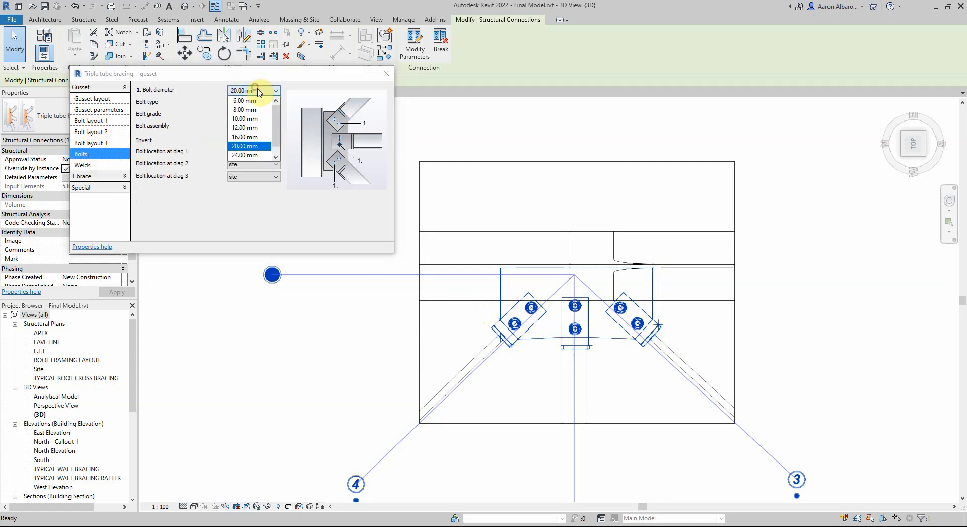
click(247, 150)
click(250, 102)
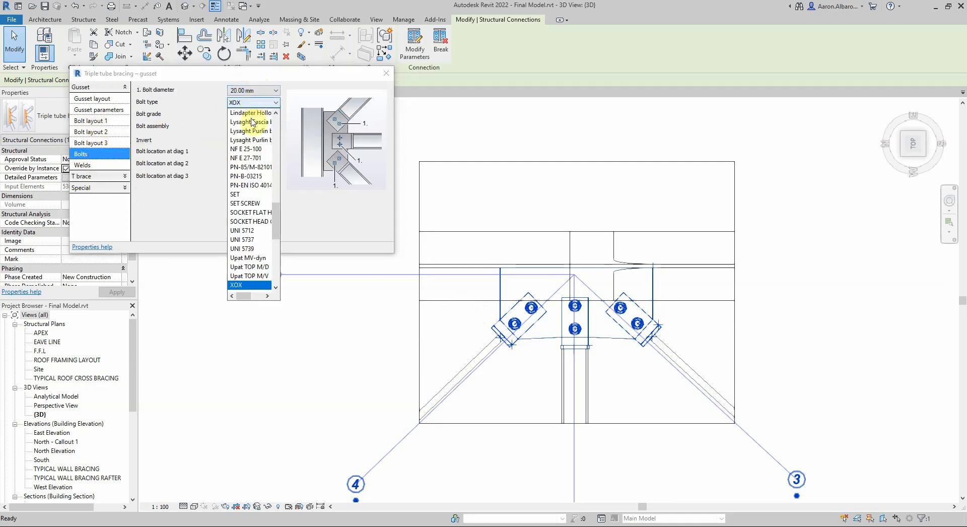
click(250, 167)
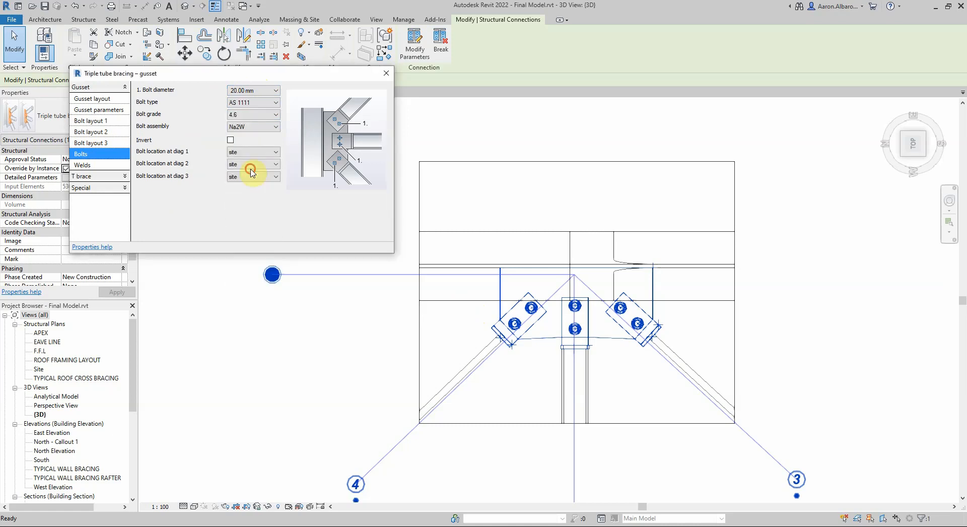
click(250, 101)
click(248, 168)
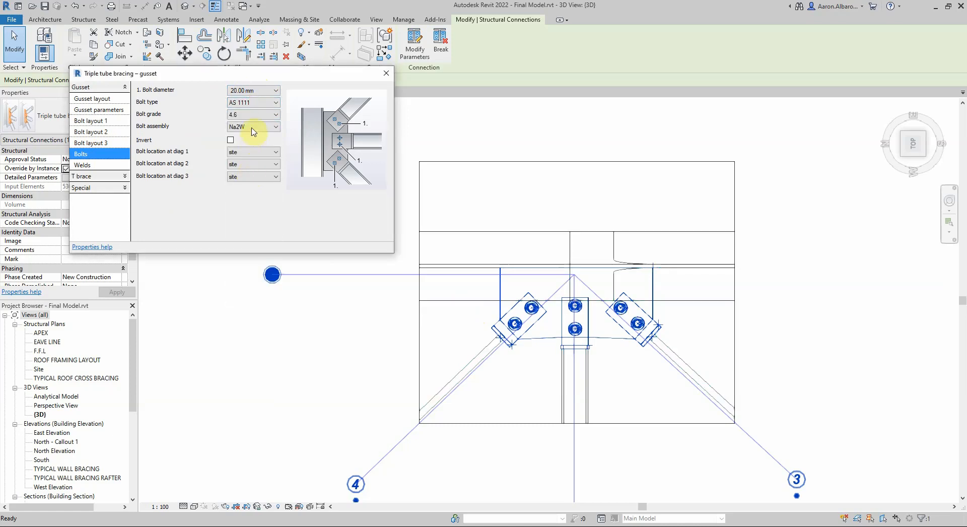
click(249, 105)
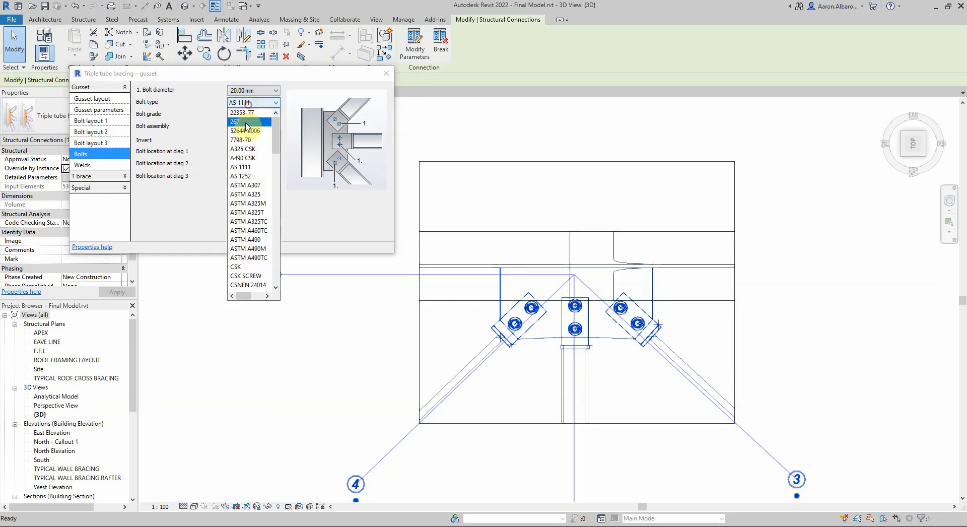
click(251, 122)
Set the bolt grade to 8.8/S, keep the Na2W bolt assembly, and close the connection's parameters.
click(250, 116)
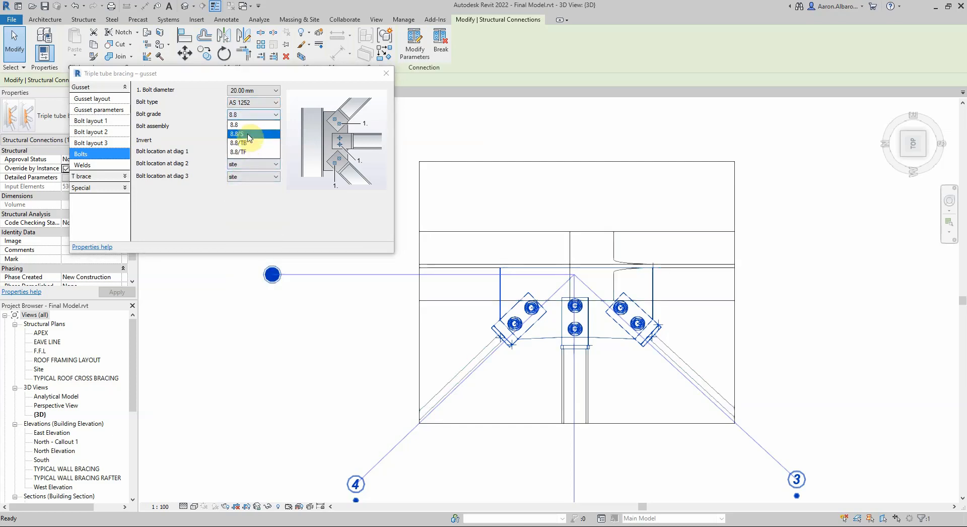
click(251, 133)
click(250, 127)
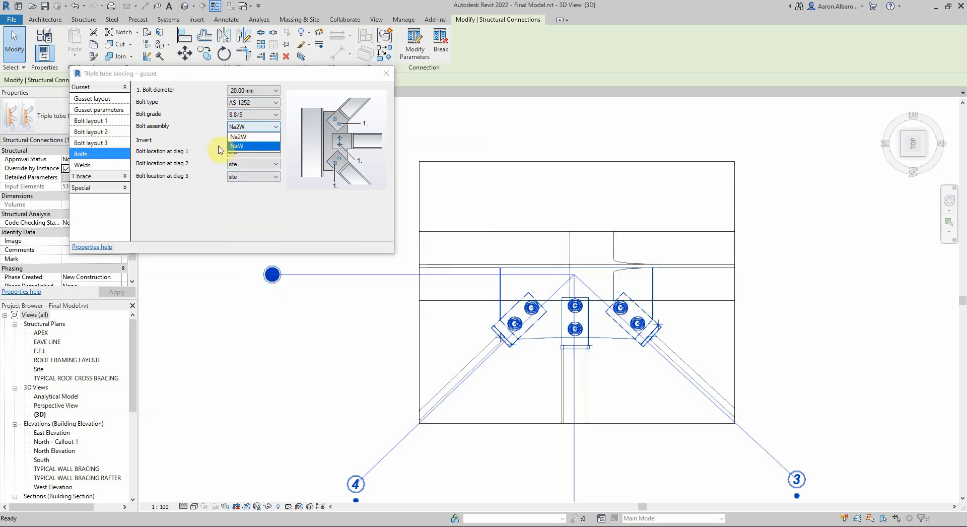
click(188, 131)
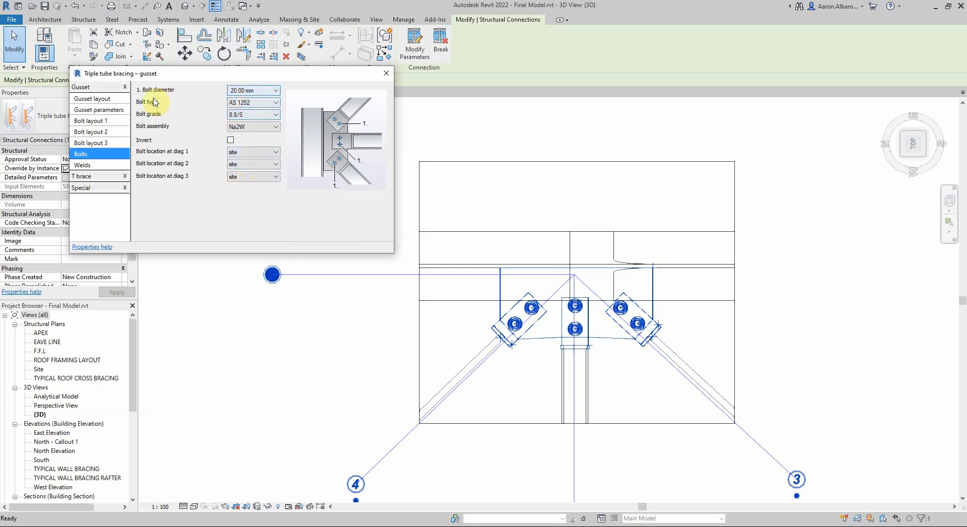
click(386, 73)
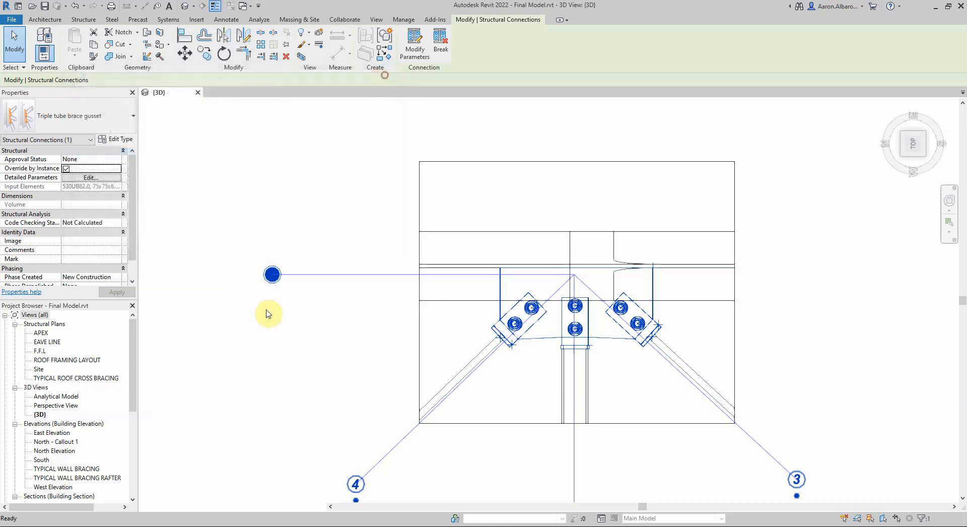
Deselect the gusset connection and turn off the section box of the 3D view.
click(306, 354)
click(494, 306)
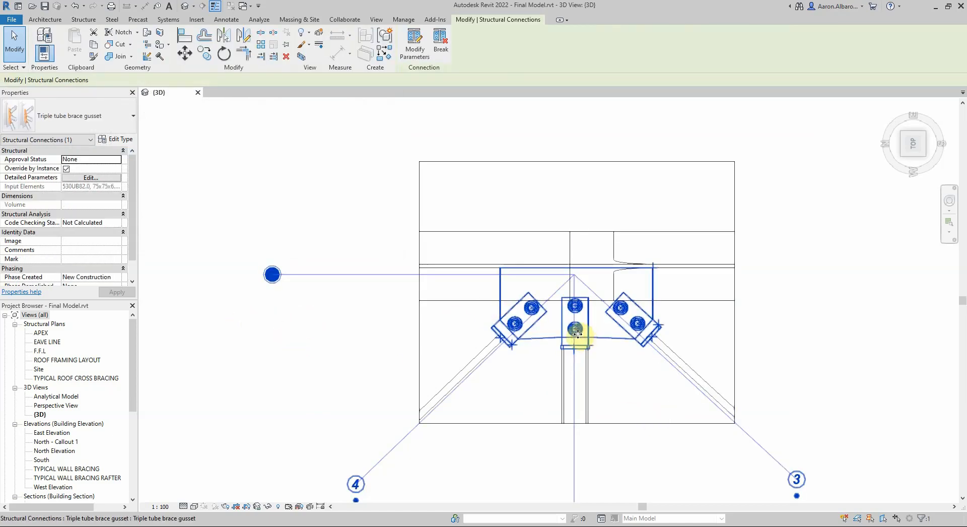
click(263, 385)
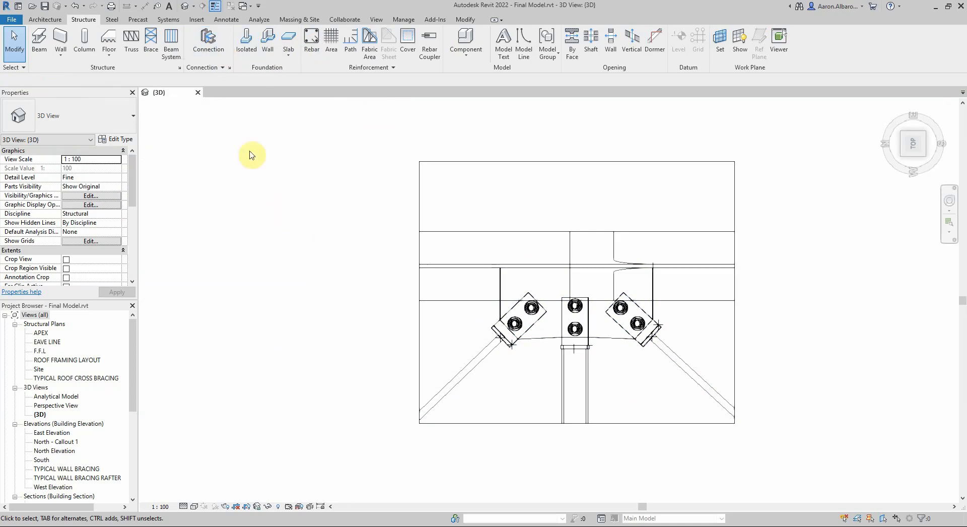
click(419, 211)
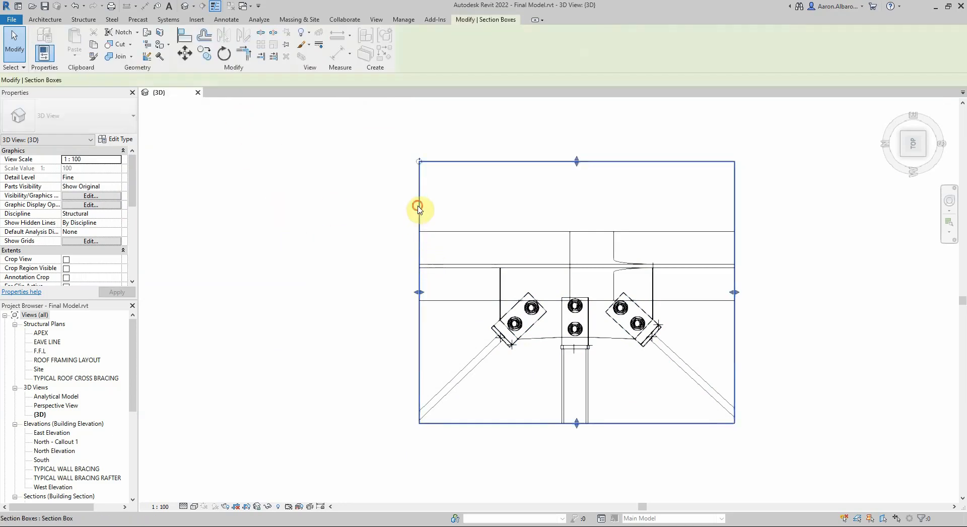
click(243, 211)
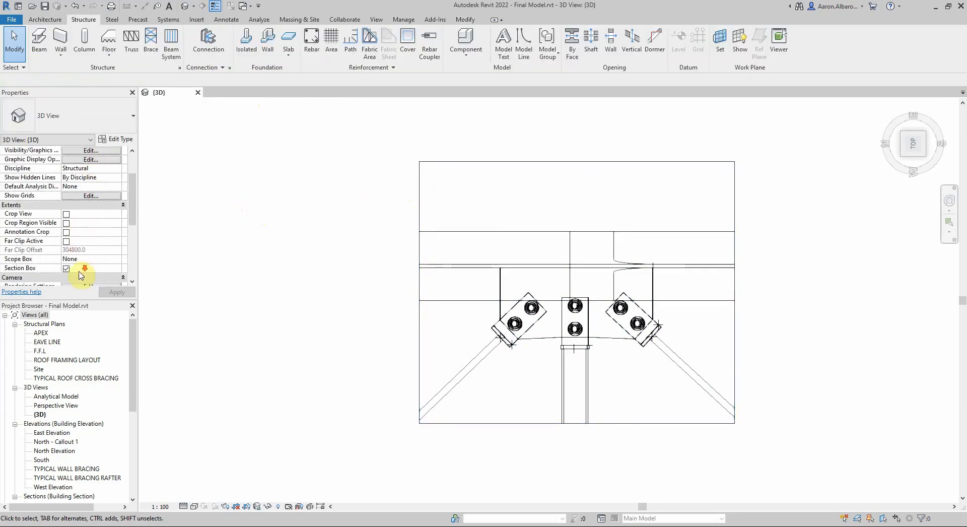
click(66, 270)
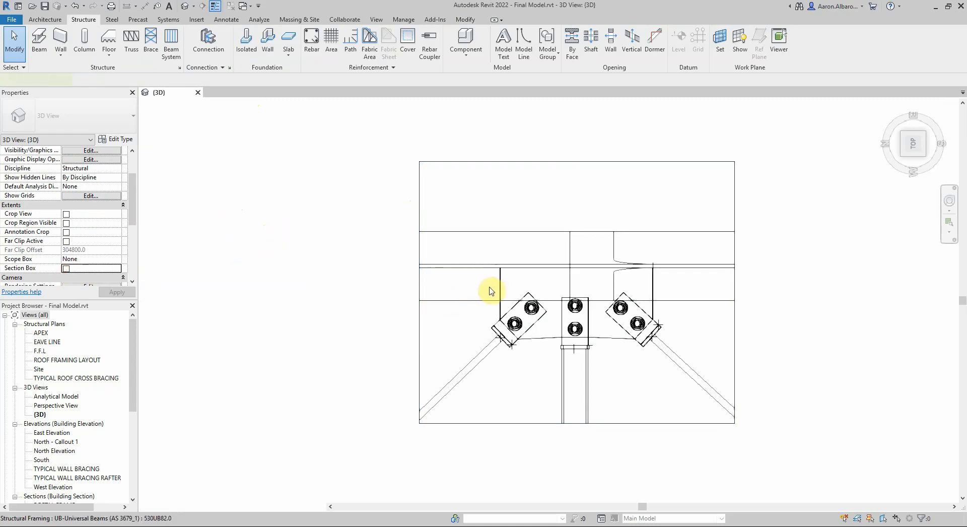
Orient the 3D view to an isometric corner, set its visual style to Shaded, and close in on the gusset connection.
click(507, 298)
click(912, 151)
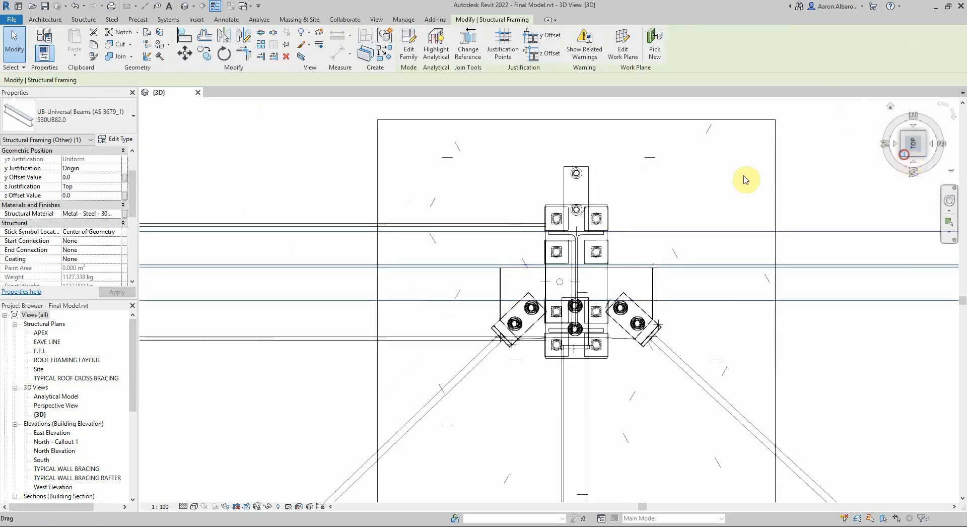
scroll(495, 212, up, 6)
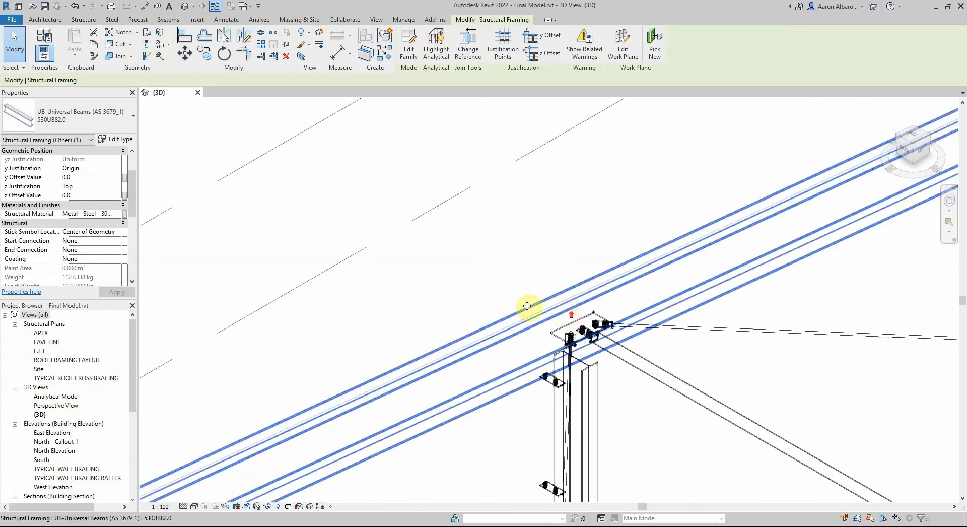
click(188, 505)
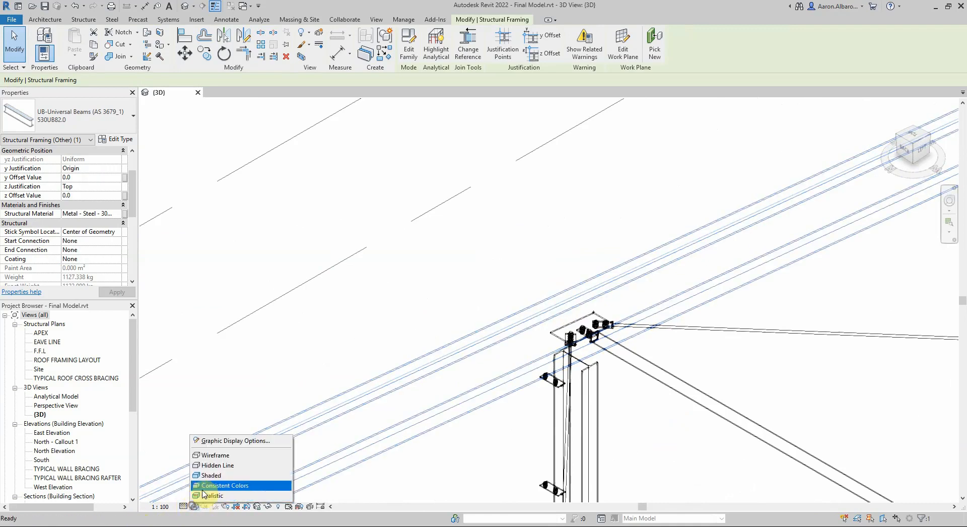
click(201, 475)
click(467, 290)
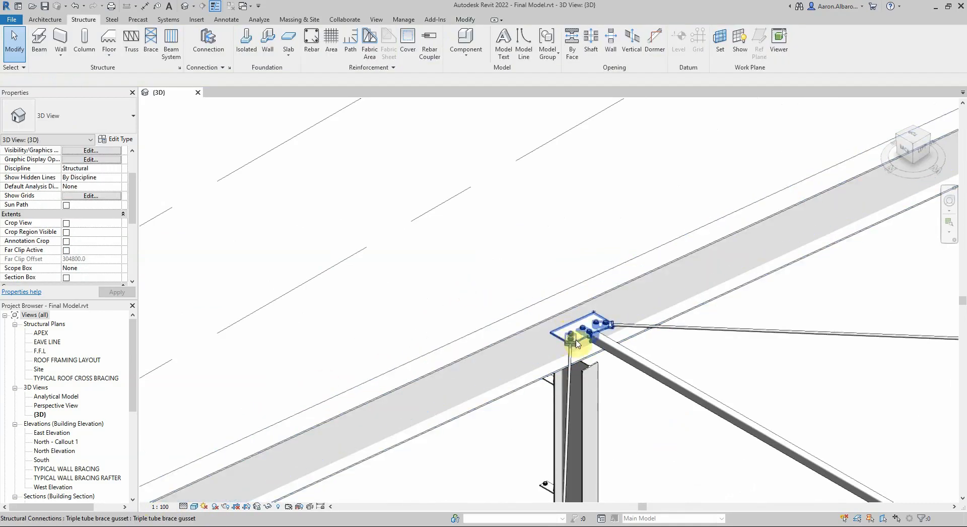
scroll(566, 328, up, 5)
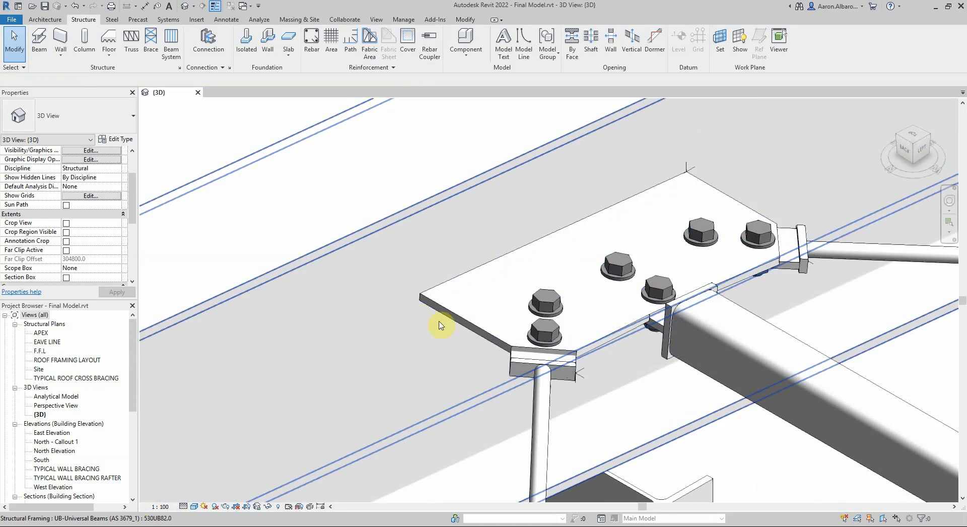
Open the triple tube brace gusset connection's parameters and set the gusset positioning to below.
click(468, 322)
scroll(538, 269, down, 5)
scroll(564, 273, up, 2)
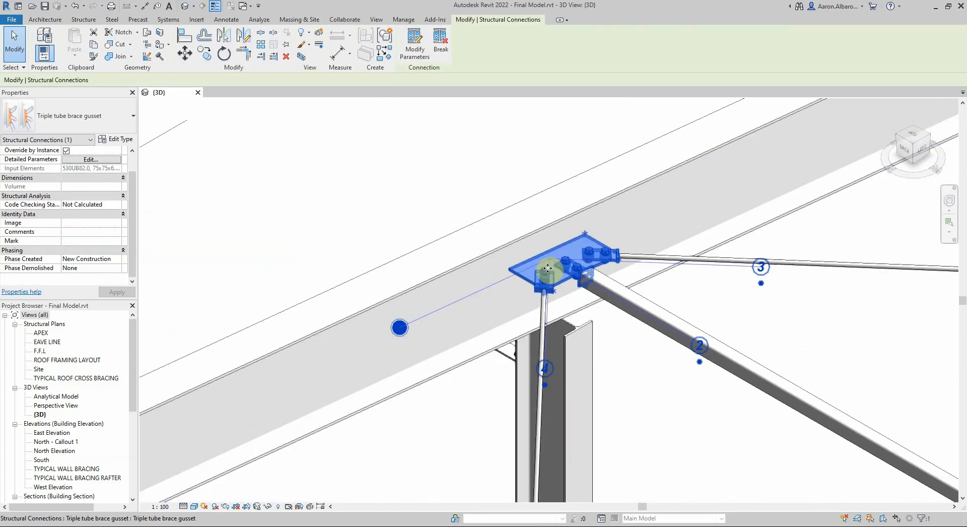
right_click(564, 273)
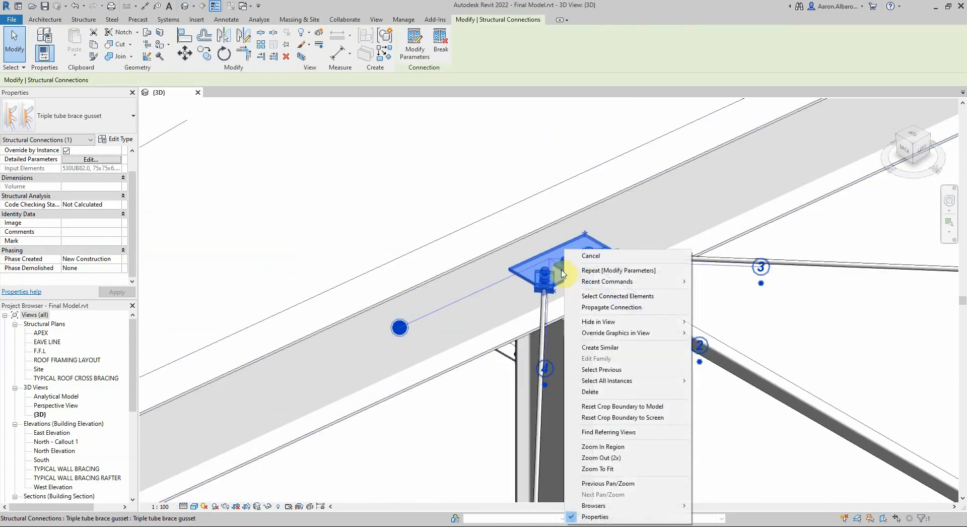
click(415, 49)
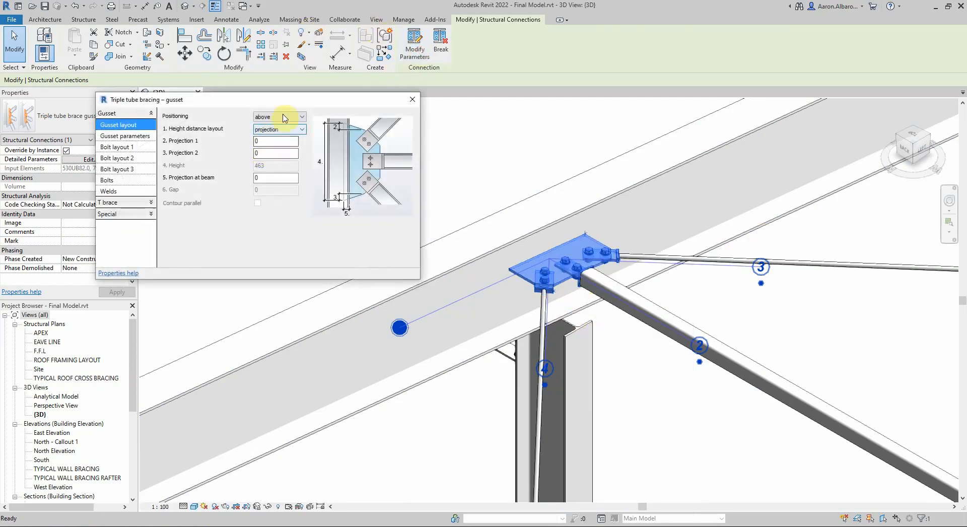
click(282, 116)
click(270, 129)
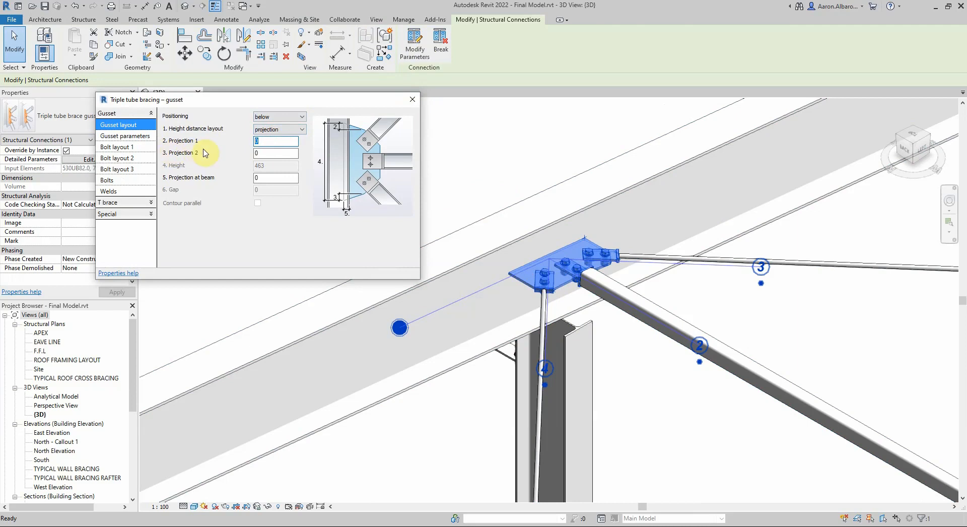
Set Projections 1 to 6 of the gusset plate to 5.
click(117, 136)
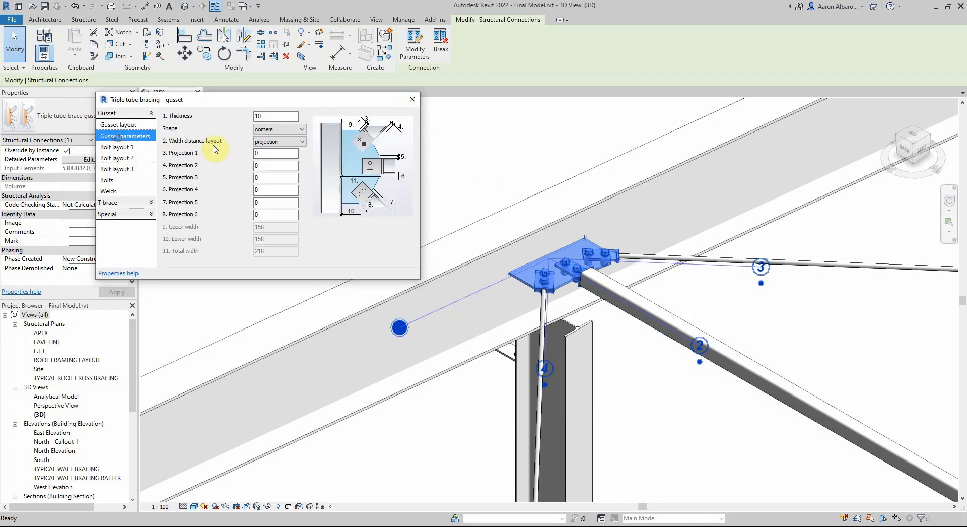
double_click(265, 154)
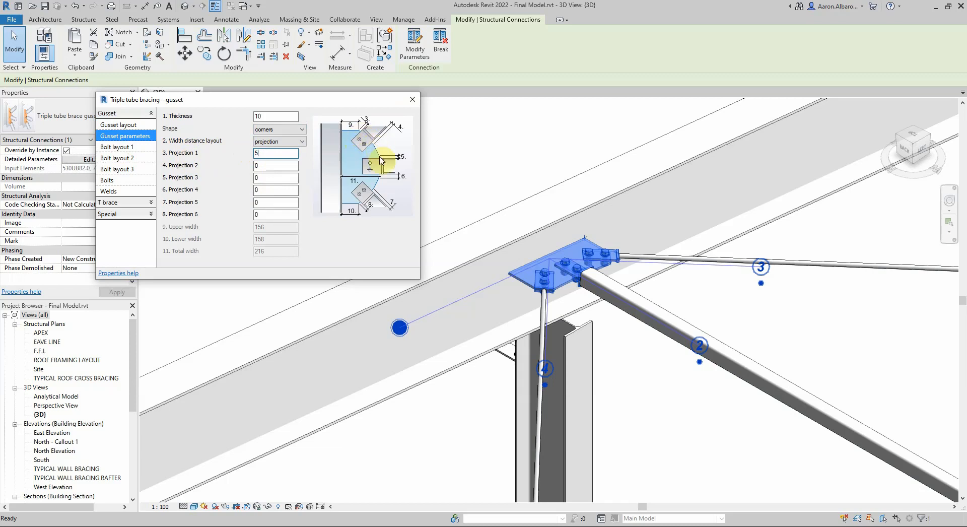
double_click(262, 165)
text(5)
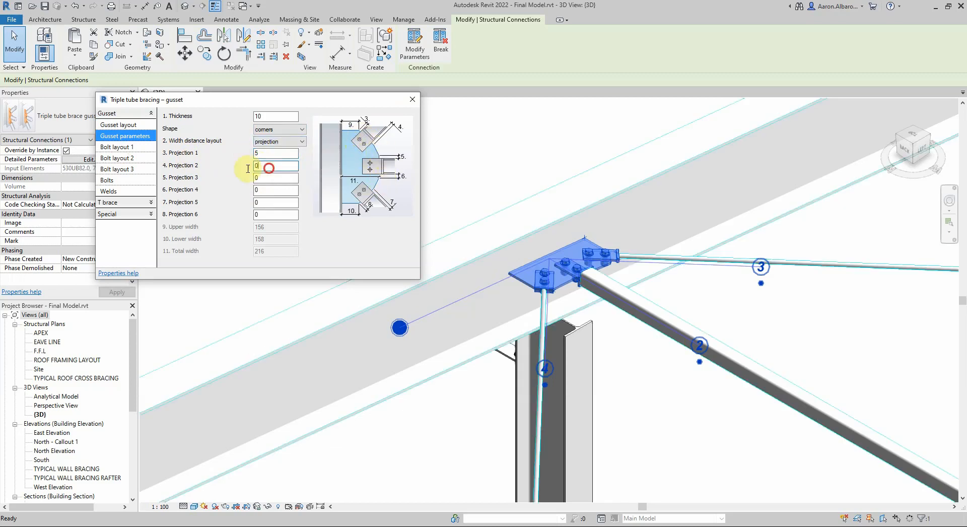
double_click(267, 178)
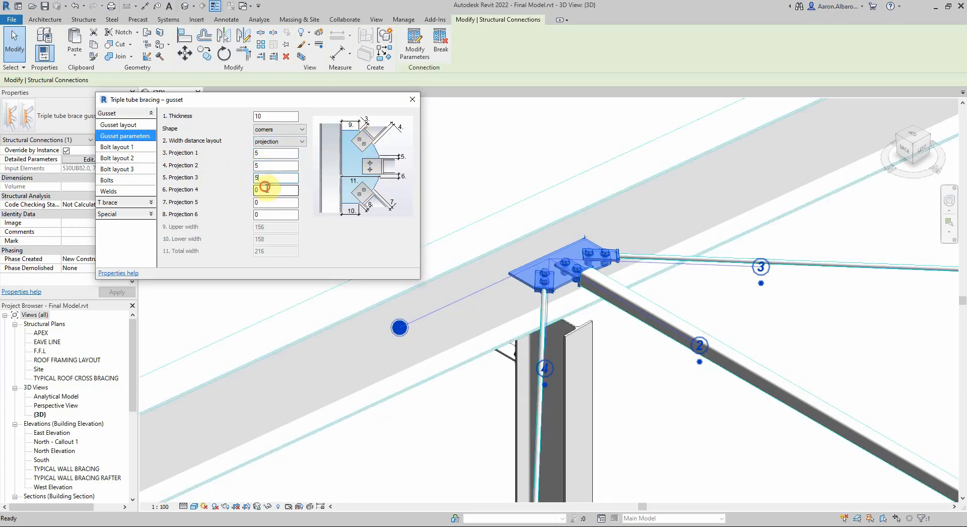
double_click(265, 189)
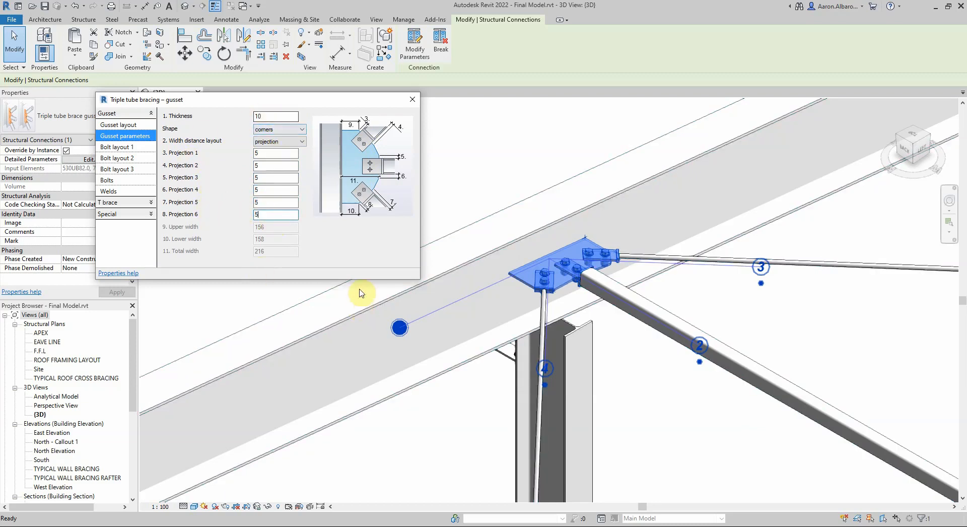
Set the gusset plate thickness to 12, close the connection's parameters, and deselect the connection.
double_click(273, 116)
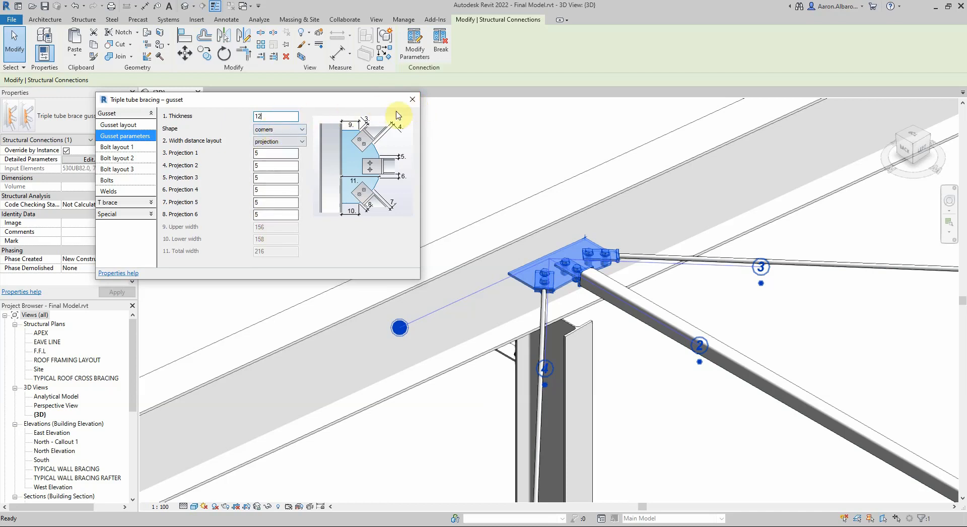
click(412, 99)
click(486, 147)
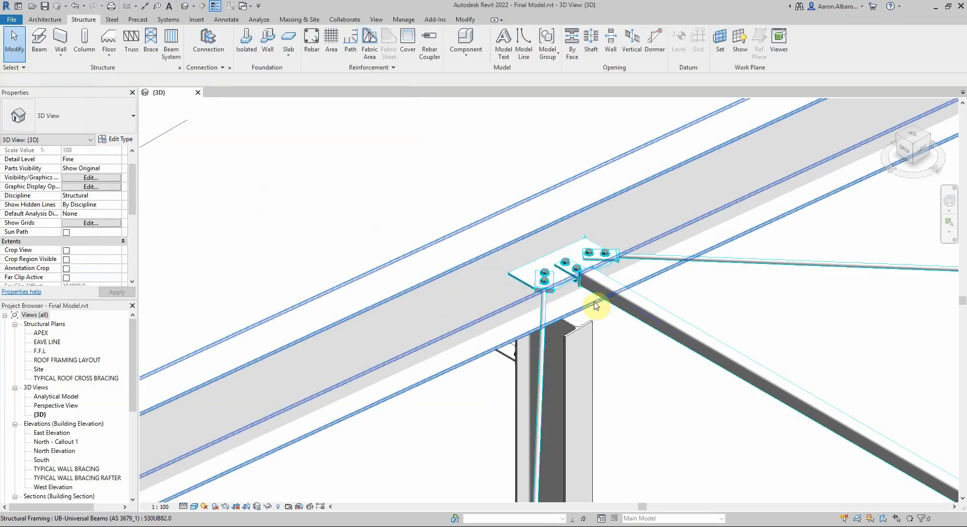
Examine the gusset connection isolated in a section box, from above and from an isometric corner.
scroll(582, 276, up, 2)
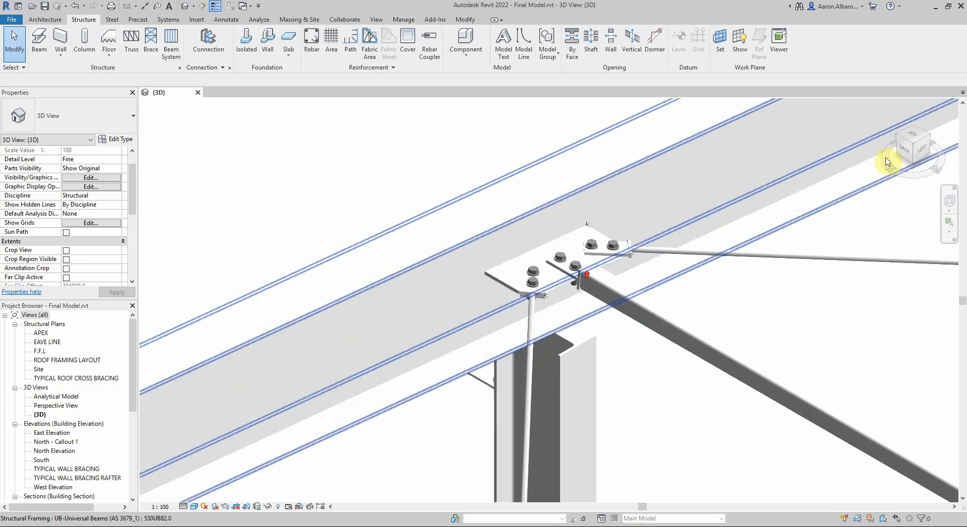
click(566, 285)
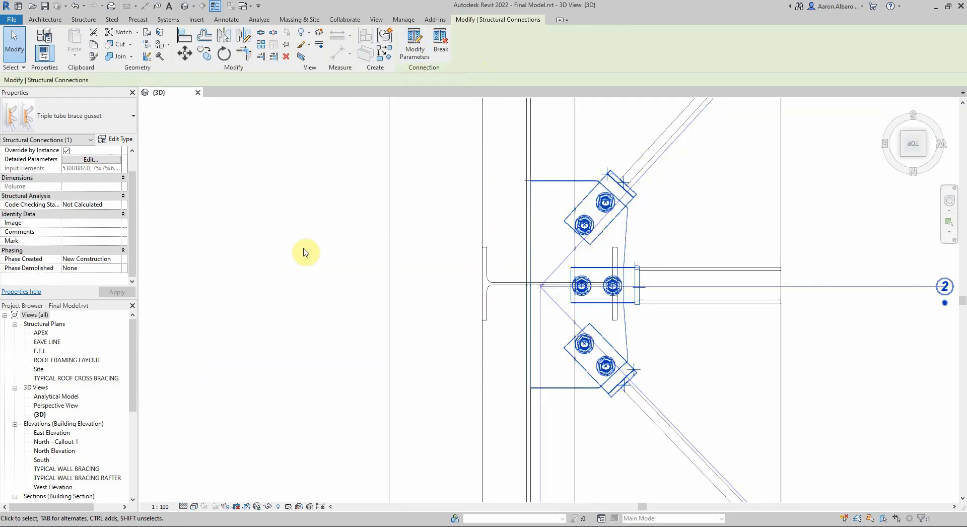
click(331, 267)
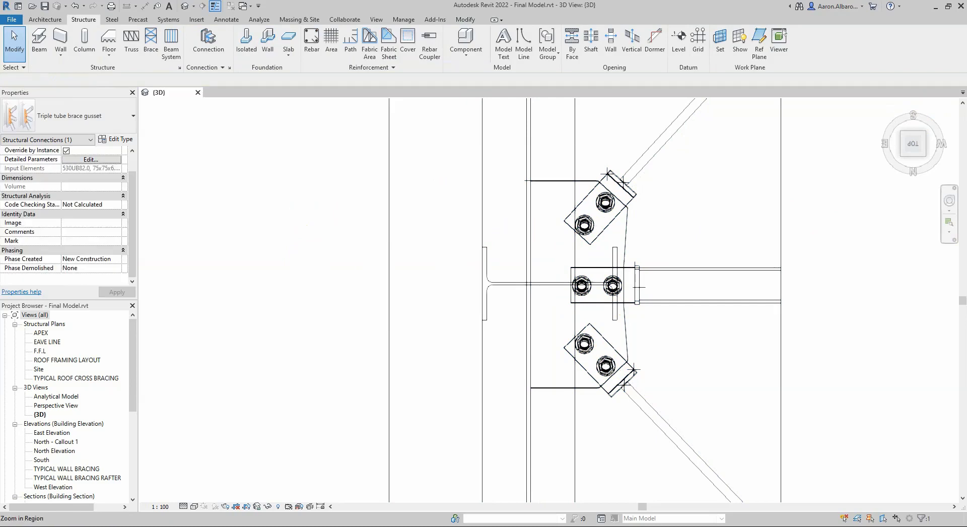
click(926, 158)
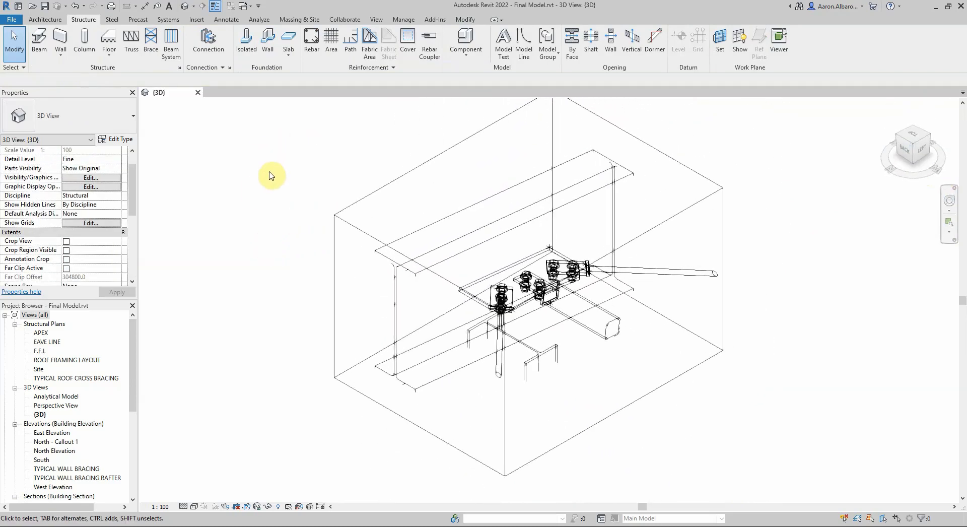
Set the 3D view's visual style to Shaded and turn off its section box.
scroll(93, 253, down, 1)
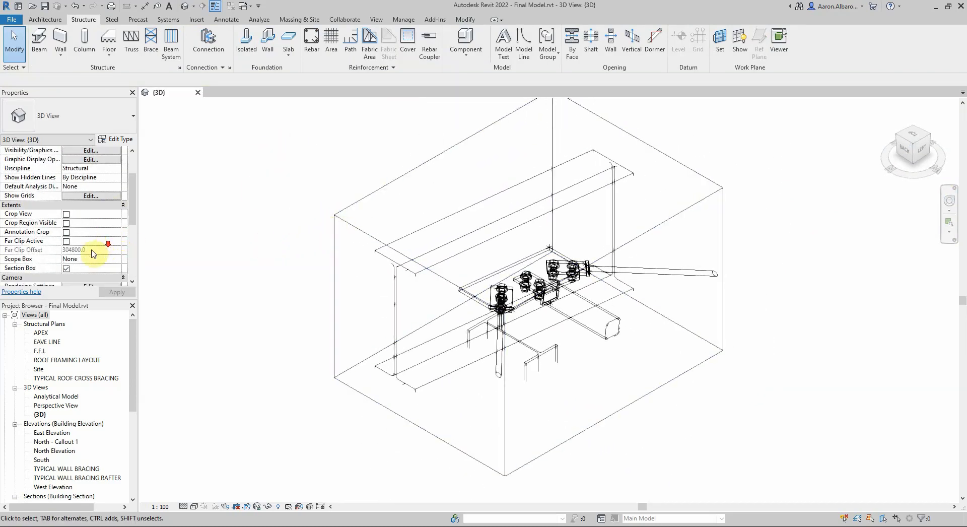
click(73, 268)
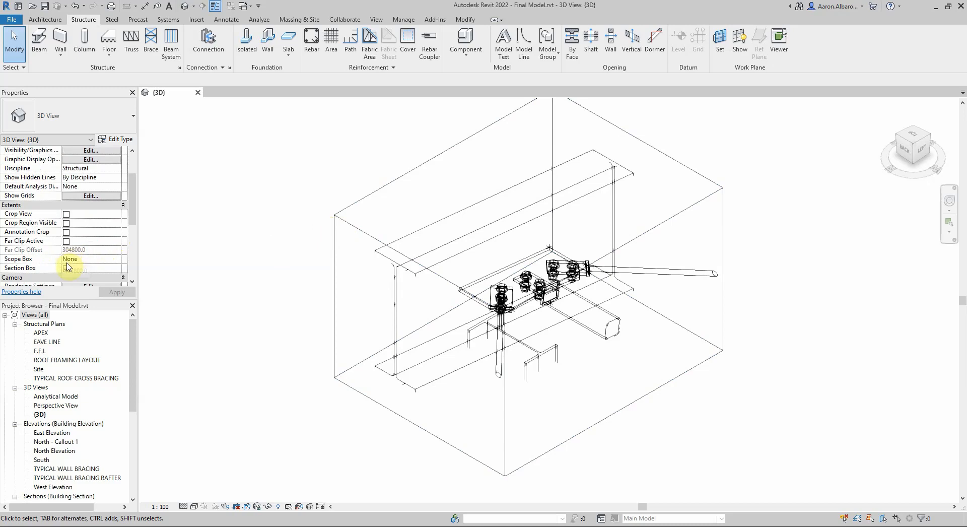
click(192, 508)
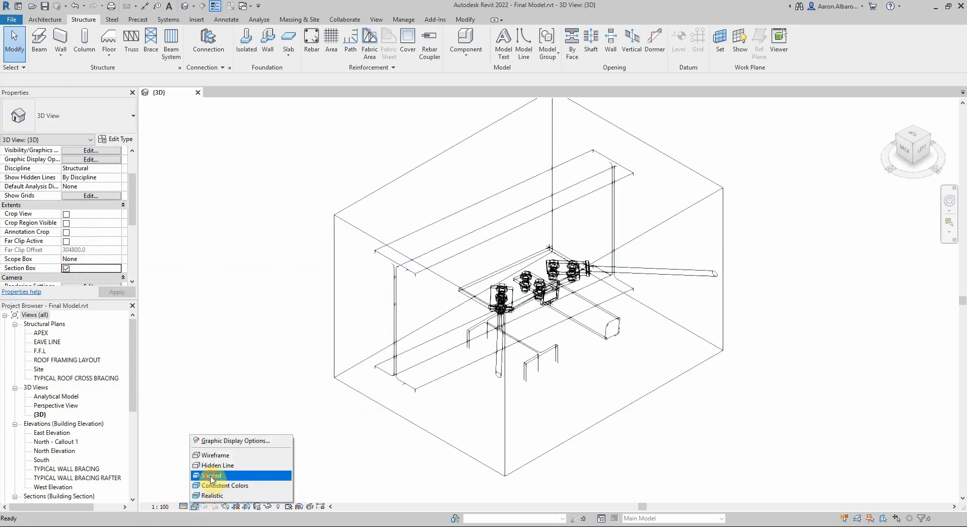
click(212, 481)
click(66, 278)
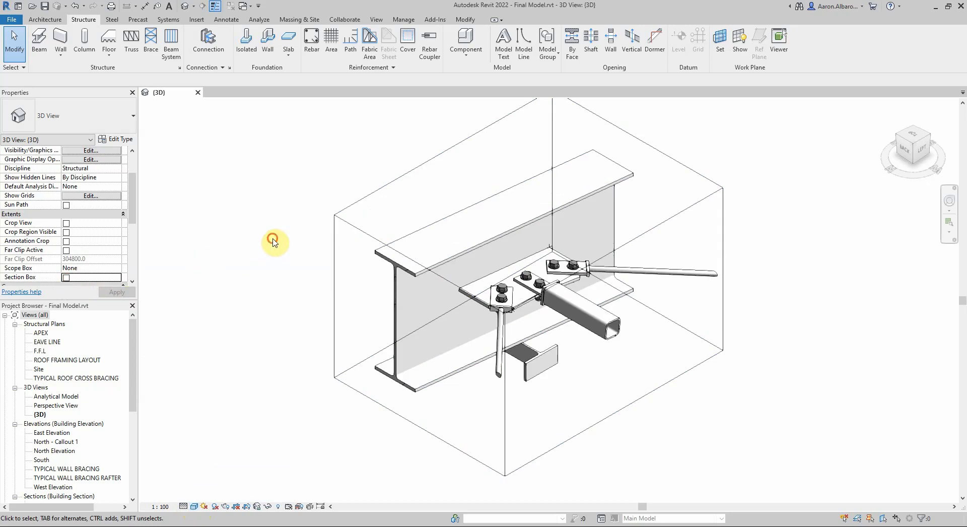
Propagate the triple tube brace gusset connection to the similar bracing joints in the model, and deselect it.
click(536, 299)
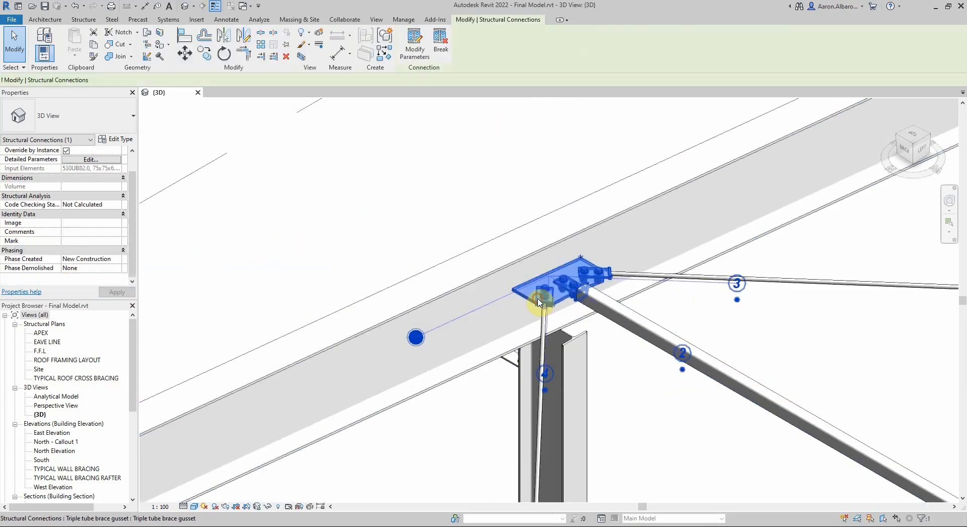
right_click(537, 300)
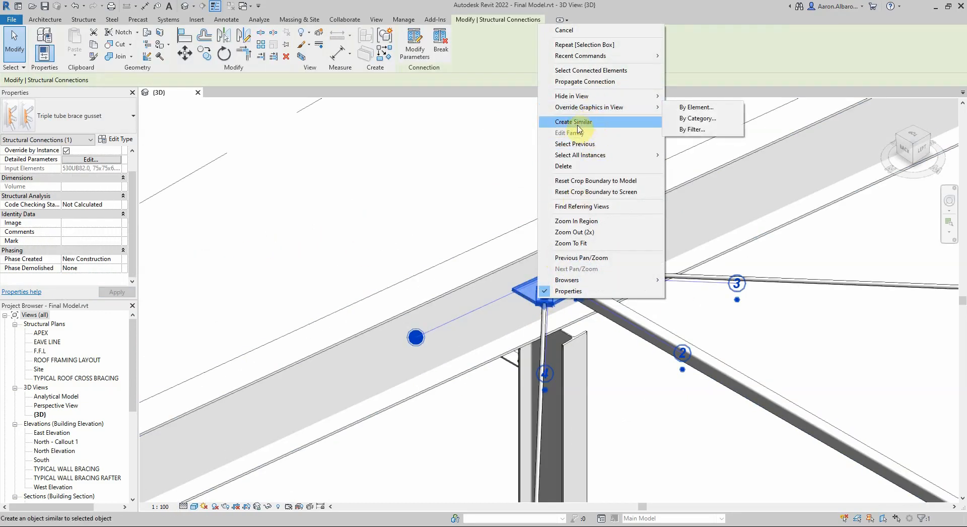
click(573, 83)
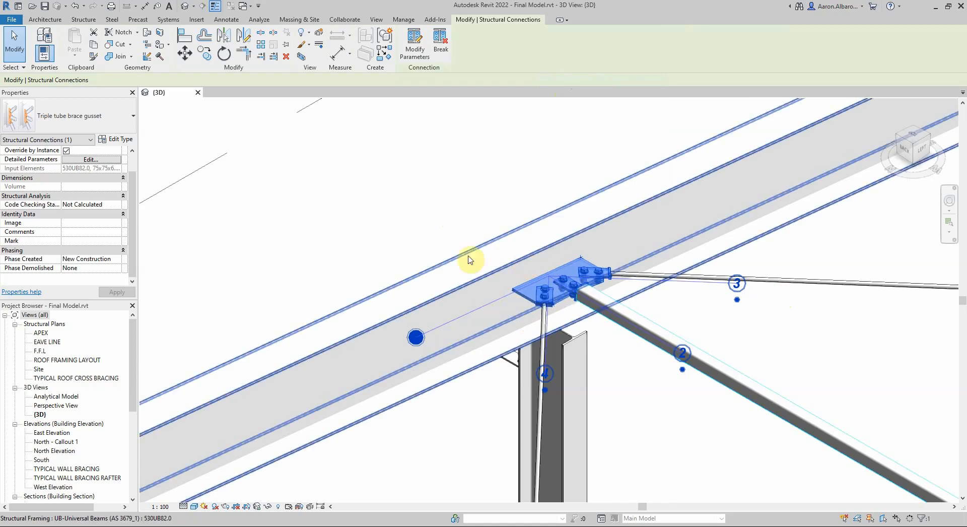
scroll(452, 239, down, 6)
key(Escape)
Inspect the triple tube brace gusset connections at the roof bracing joints along the rafters from several angles.
scroll(373, 241, up, 2)
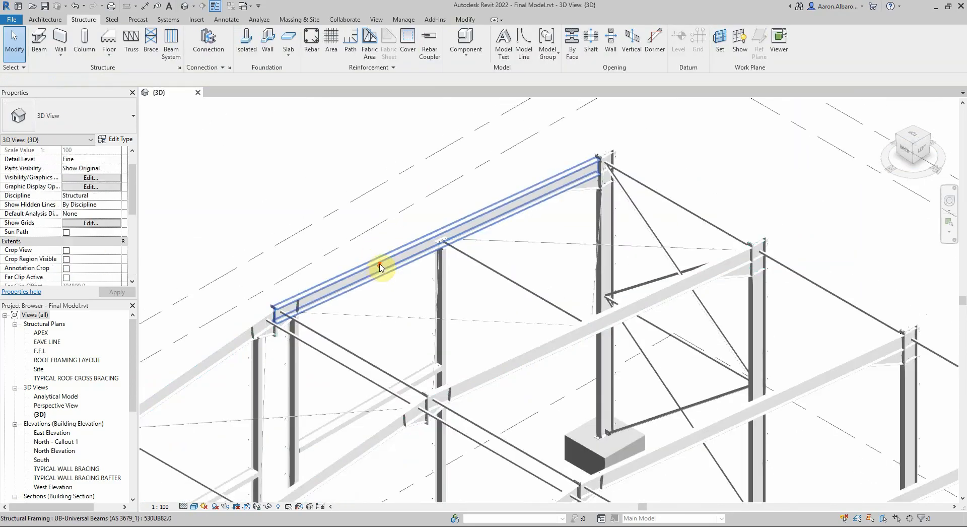
scroll(439, 320, up, 5)
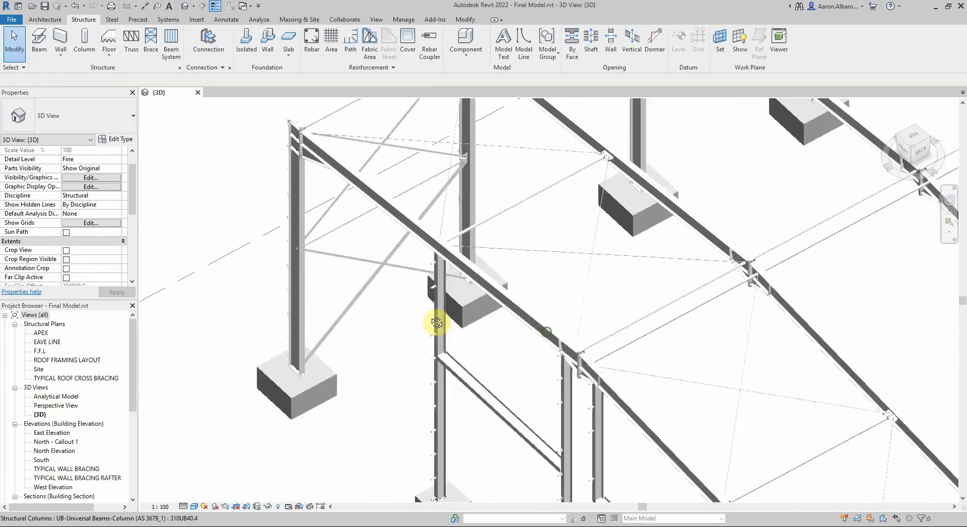
scroll(403, 294, down, 5)
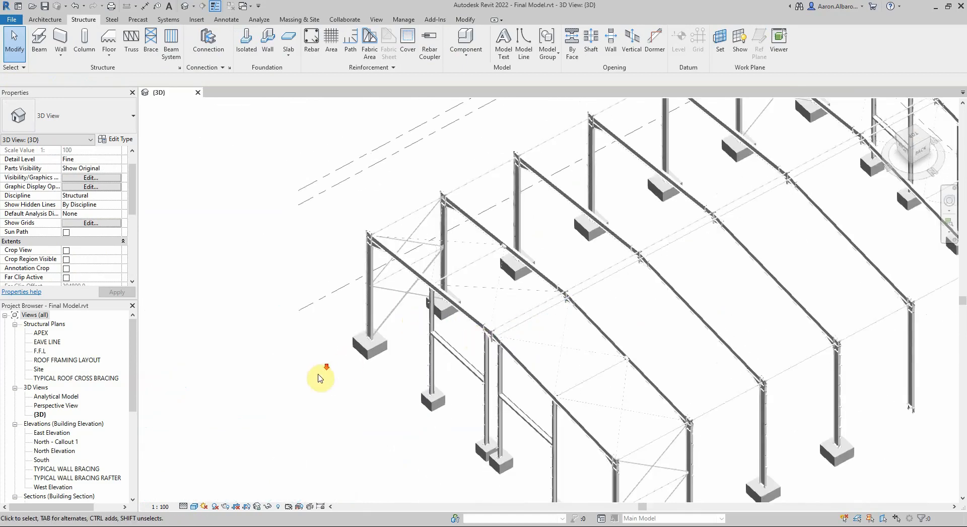
scroll(593, 262, down, 1)
scroll(431, 303, up, 8)
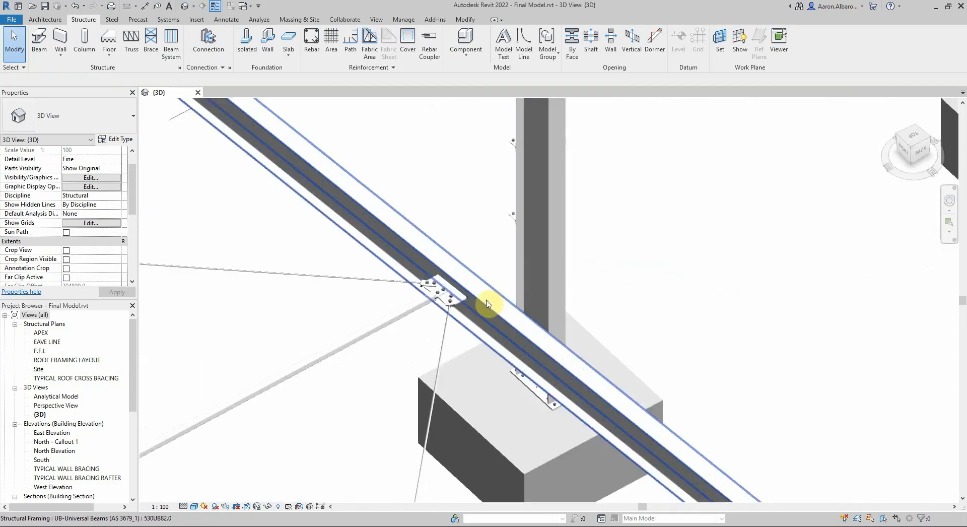
scroll(397, 306, up, 4)
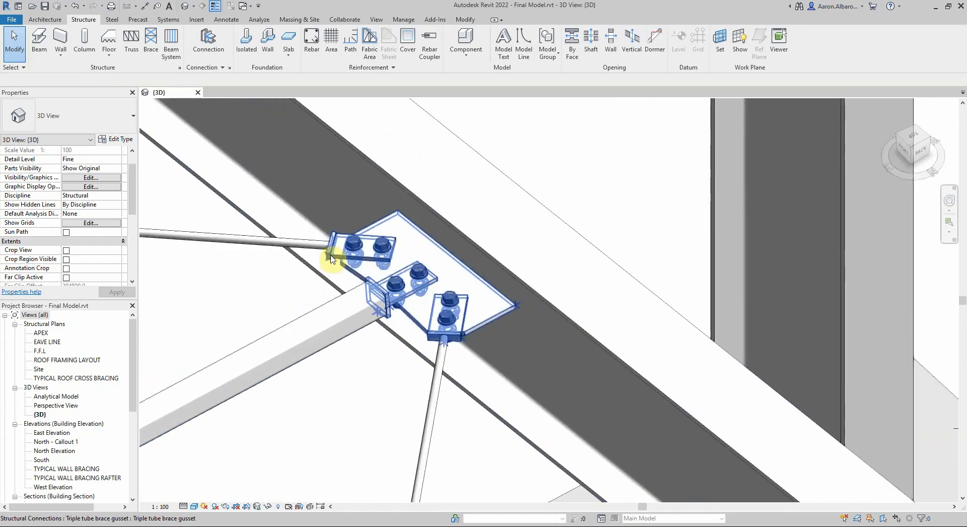
scroll(348, 297, down, 5)
scroll(313, 330, down, 3)
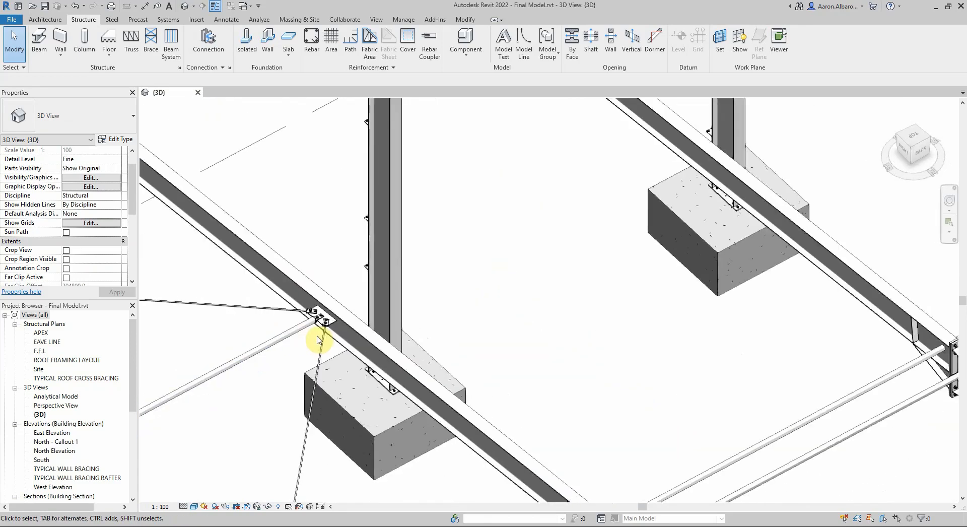
scroll(322, 333, up, 5)
scroll(315, 331, up, 3)
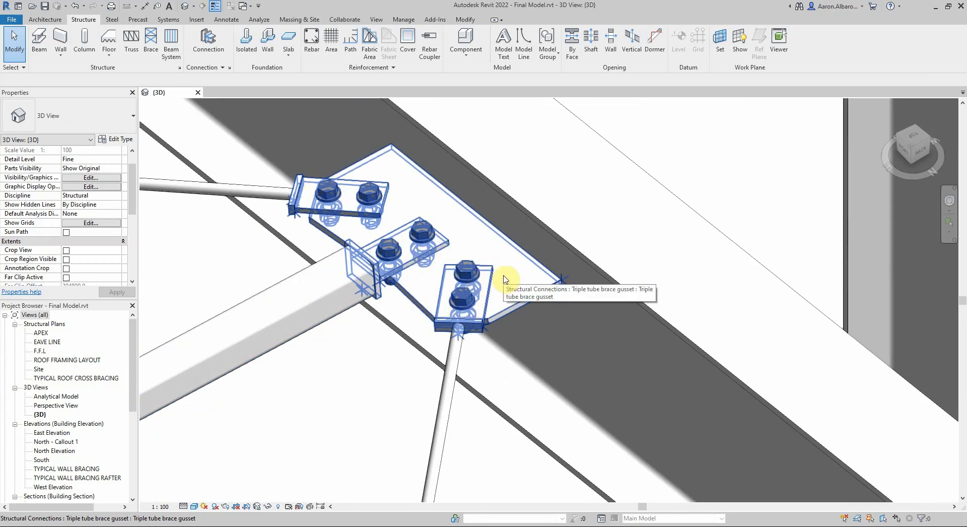
scroll(487, 281, down, 2)
scroll(579, 237, down, 2)
scroll(592, 231, down, 4)
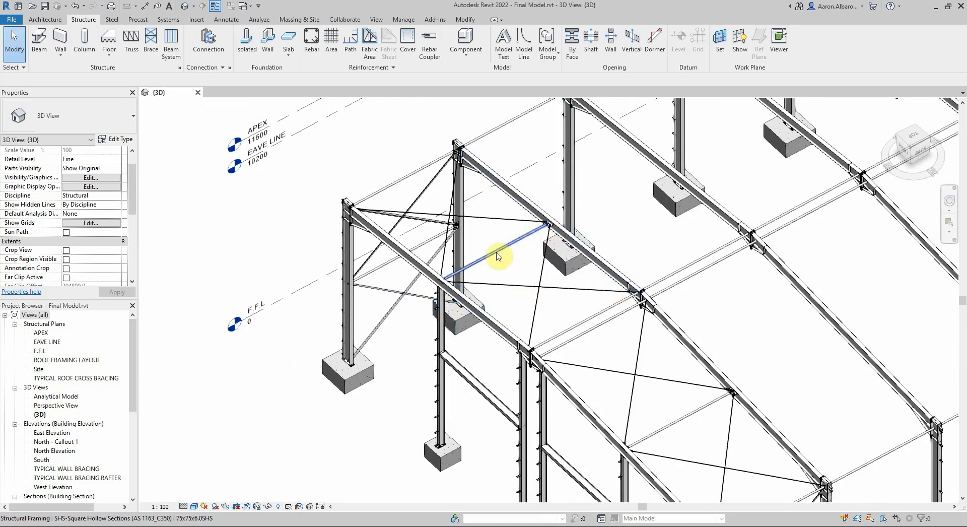
Isolate the triple tube brace gusset connection at the rafter joint in a section box and view it from the top.
scroll(403, 304, down, 5)
scroll(779, 130, up, 6)
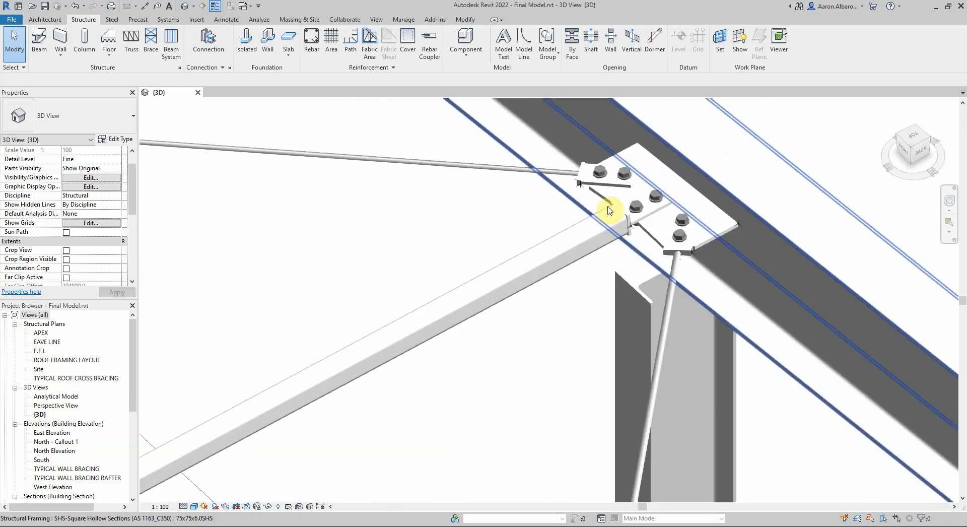
click(599, 198)
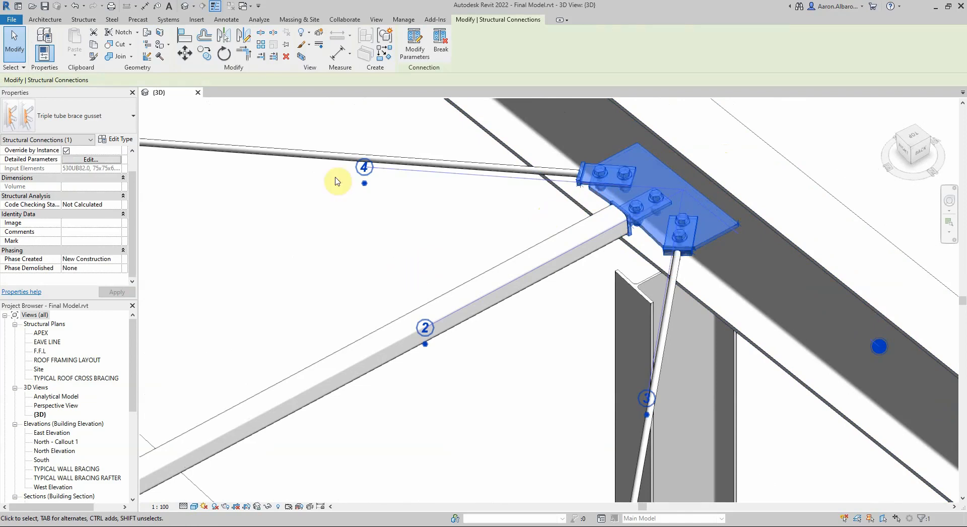
click(303, 57)
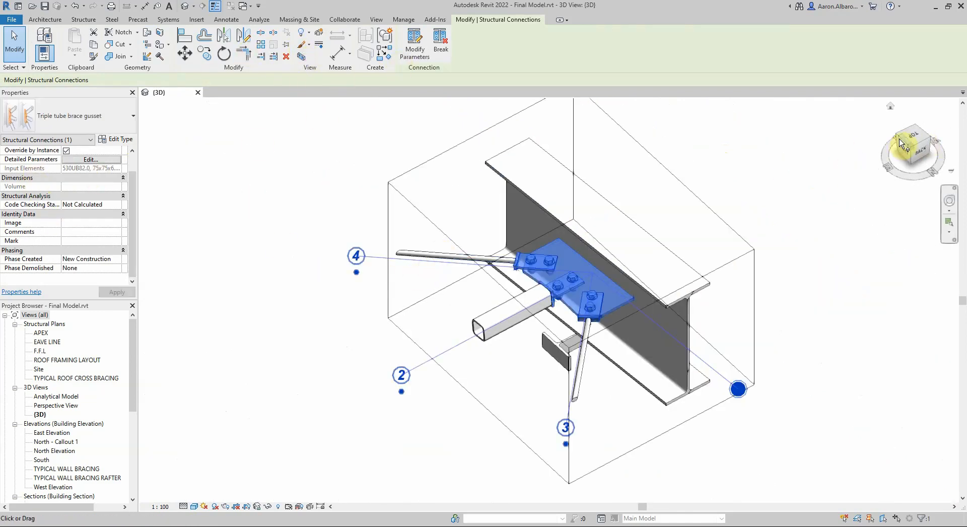
click(912, 136)
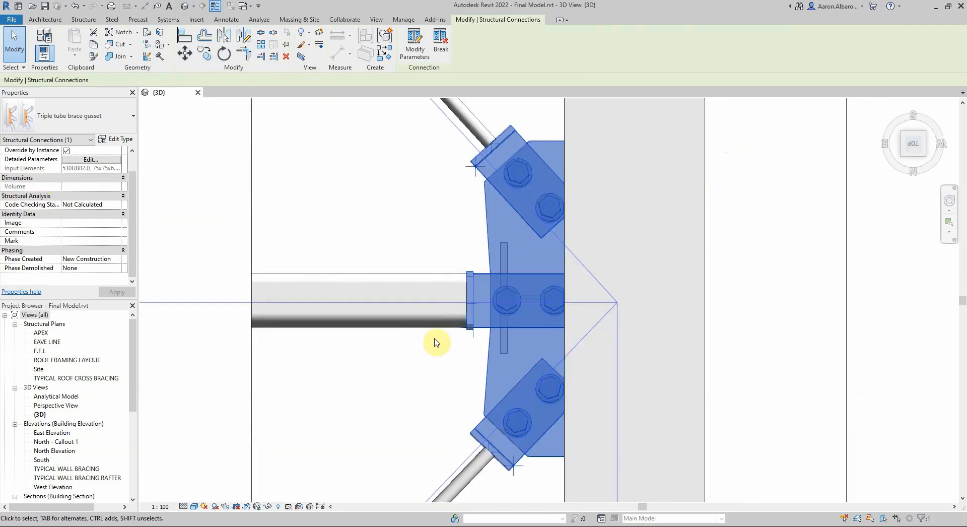
Set the 3D view's visual style to Wireframe and deselect the gusset connection.
click(197, 508)
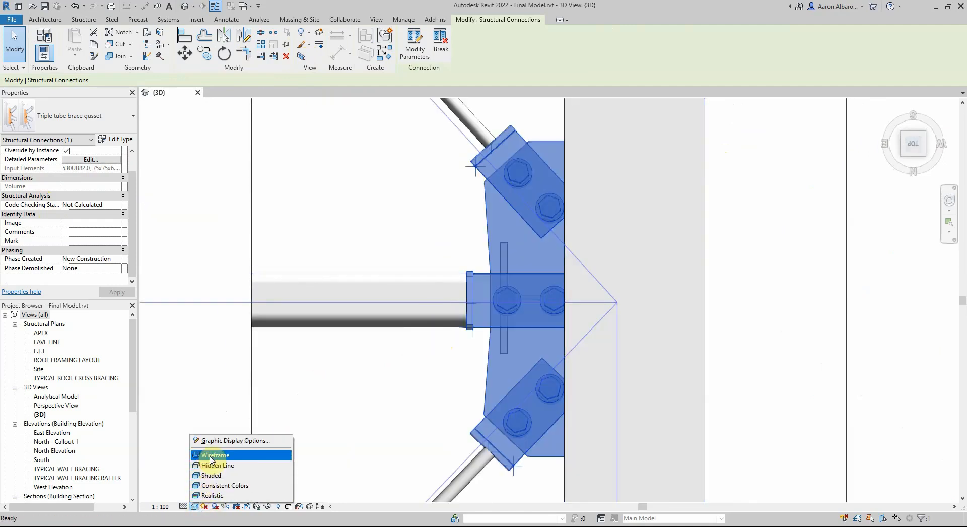
click(204, 453)
scroll(452, 209, down, 2)
click(395, 205)
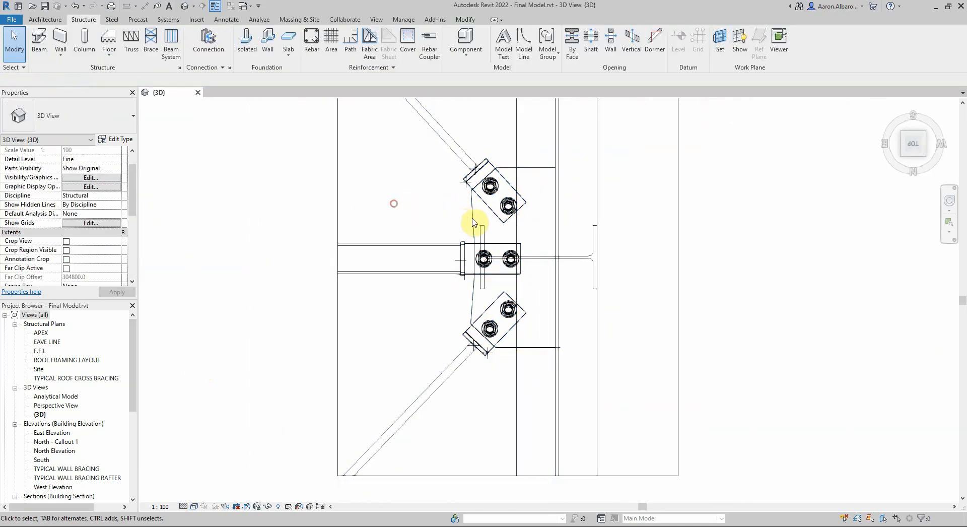
Break the triple tube brace gusset connection into its individual elements.
click(473, 217)
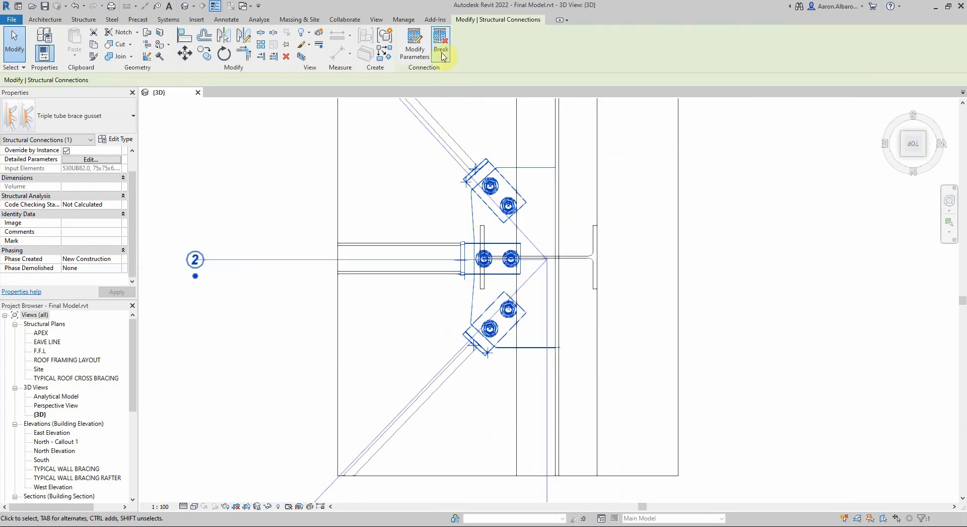
click(227, 179)
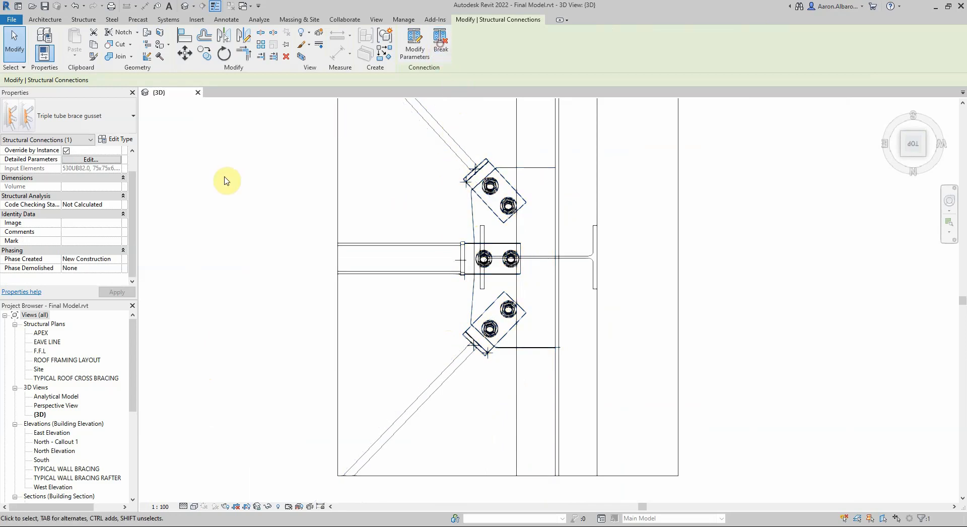
Edit the main gusset plate's boundary and delete the three bent edge lines facing the square tube.
click(472, 223)
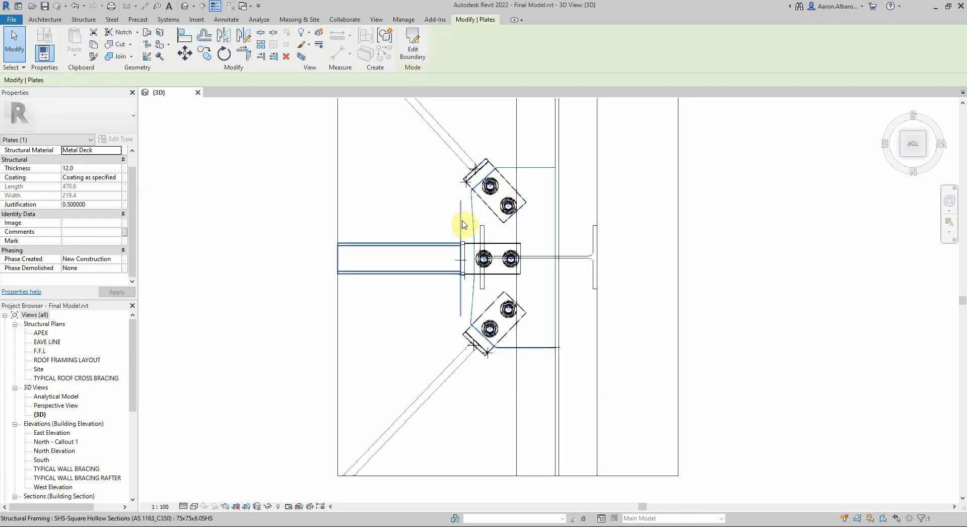
double_click(474, 217)
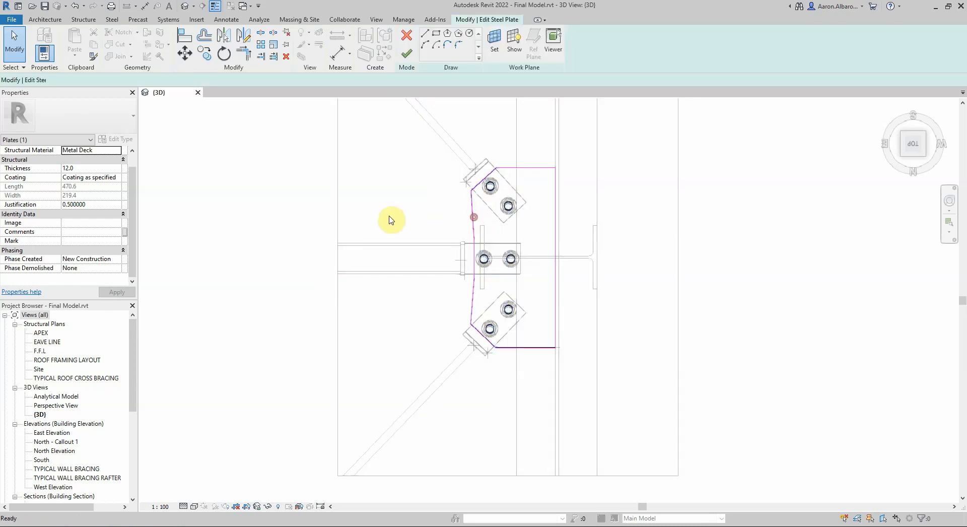
click(476, 209)
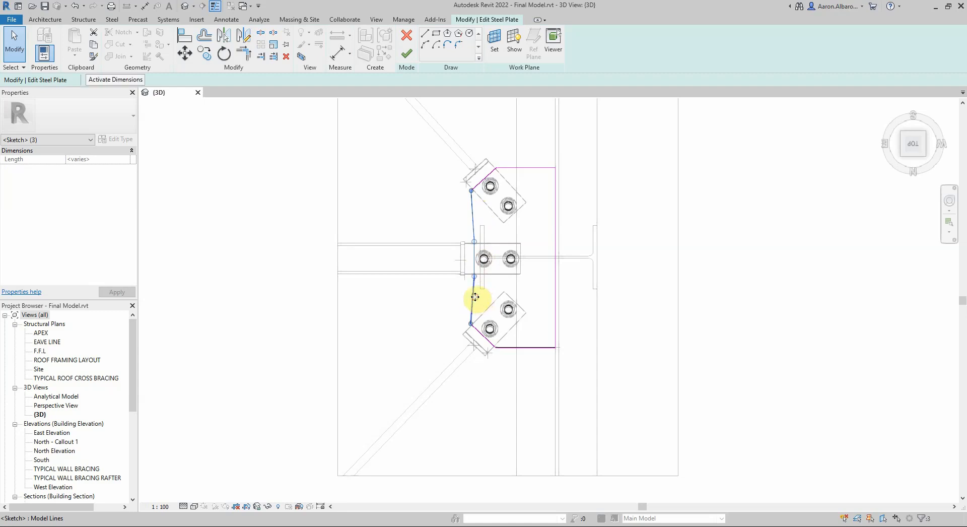
key(Escape)
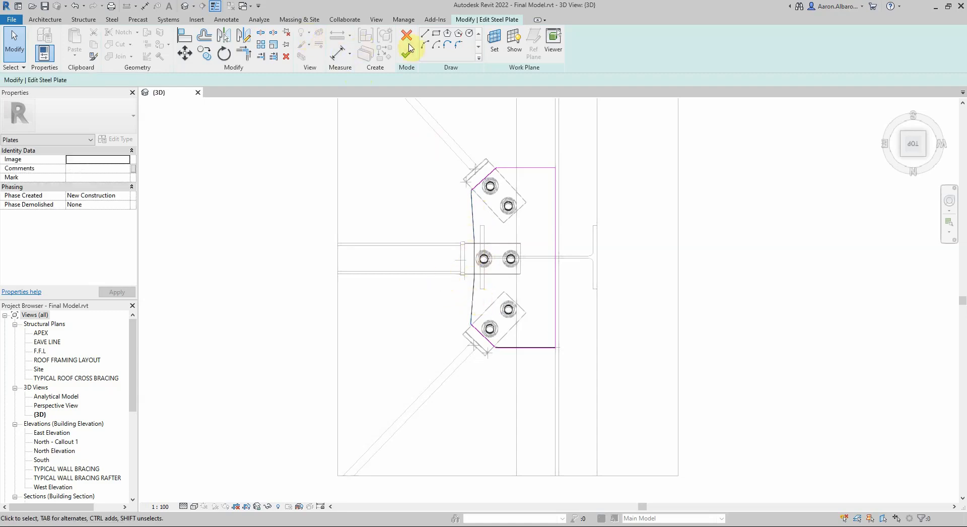
Draw one straight boundary line between the gusset plate's two corners on the square tube side.
click(424, 37)
click(471, 190)
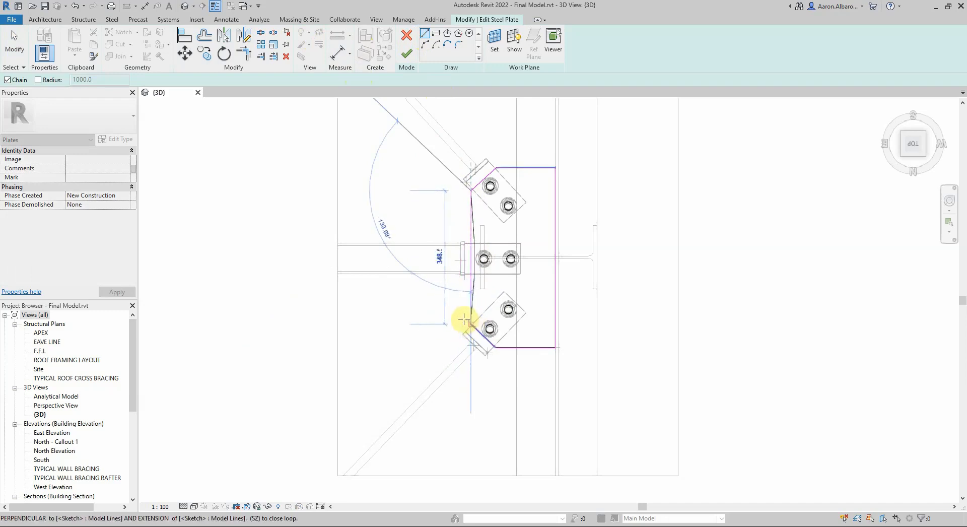
scroll(468, 321, up, 6)
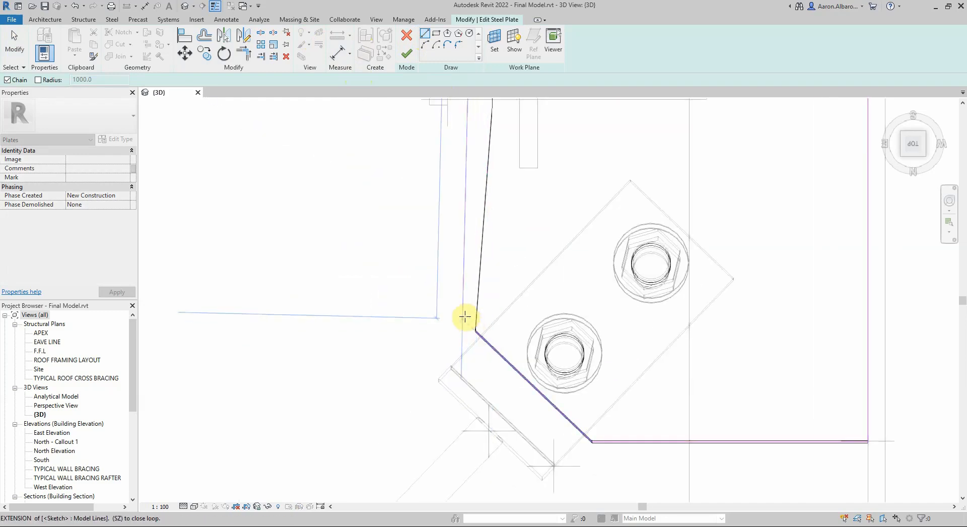
click(475, 330)
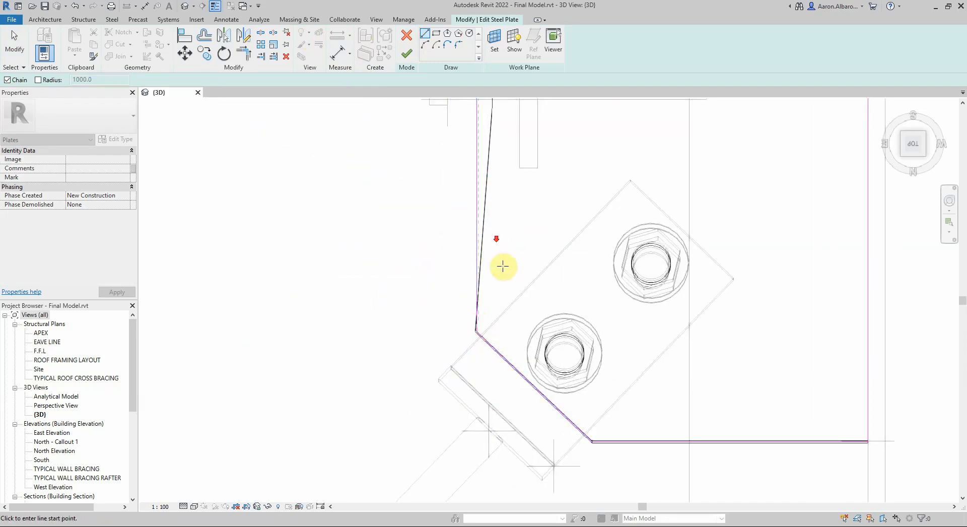
Trim the new straight edge to the plate's two angled corner edges, finish the boundary edit, and deselect the plate.
scroll(503, 266, down, 4)
click(247, 59)
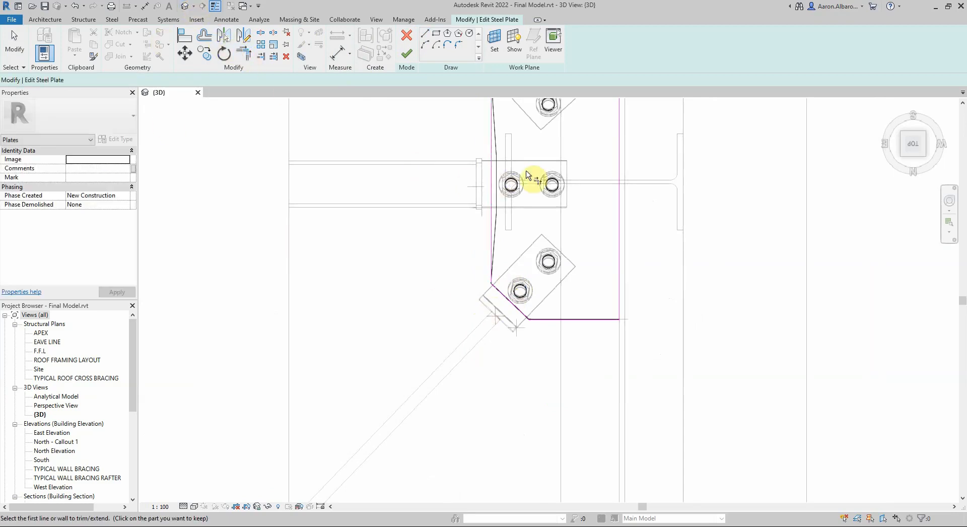
click(496, 291)
scroll(499, 295, down, 2)
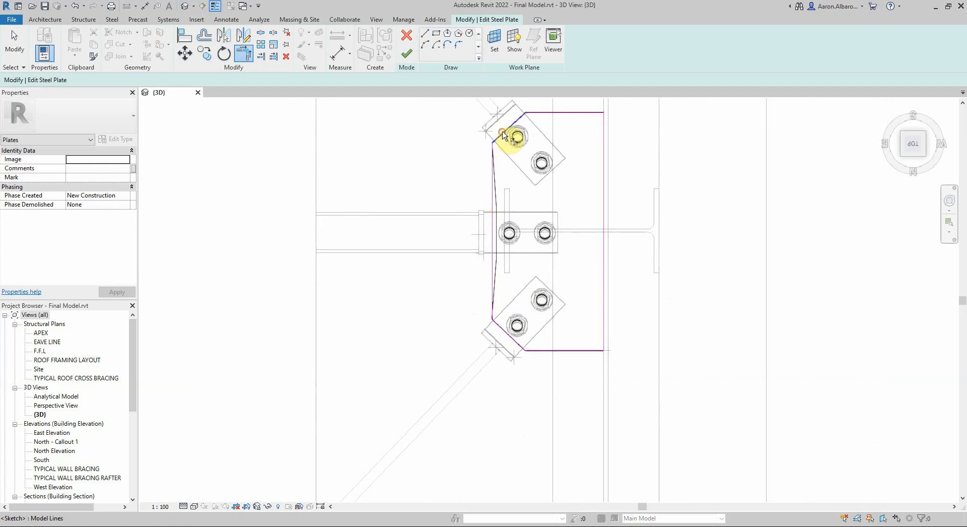
click(490, 194)
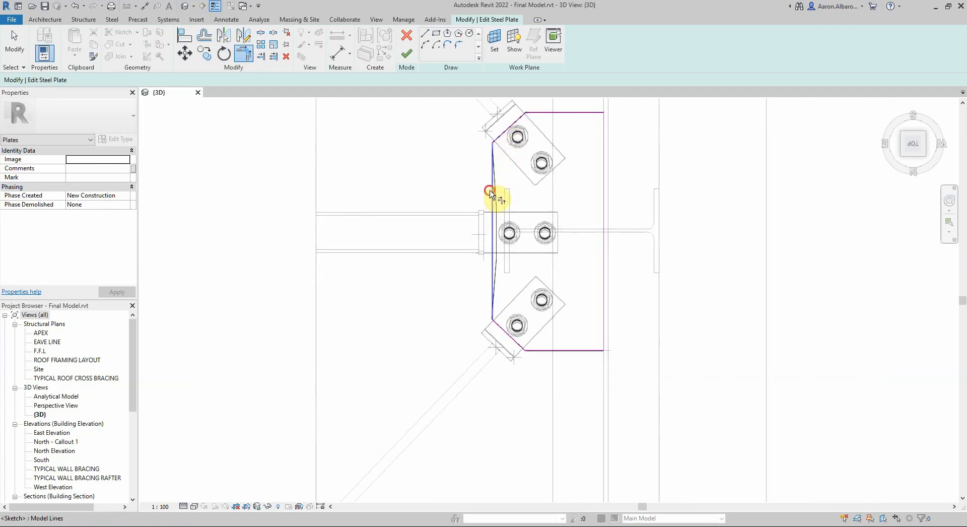
click(497, 143)
click(406, 54)
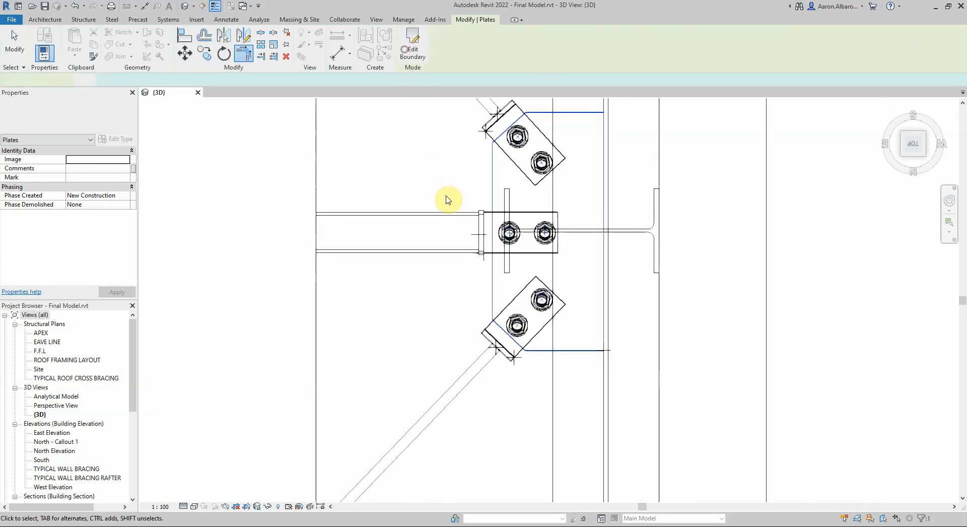
click(365, 165)
Delete the end plates with their welds from both diagonal rod brace ends at the gusset.
scroll(470, 317, down, 2)
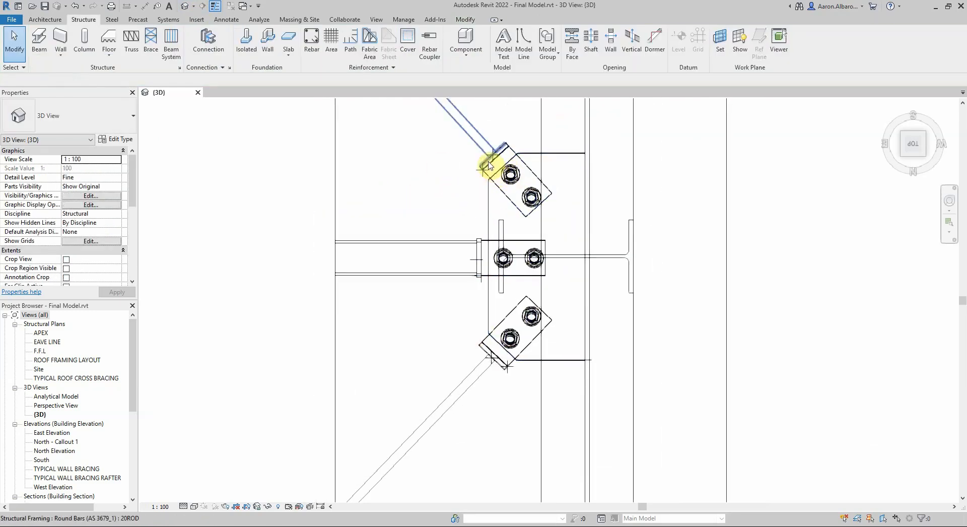
drag(427, 127, 518, 186)
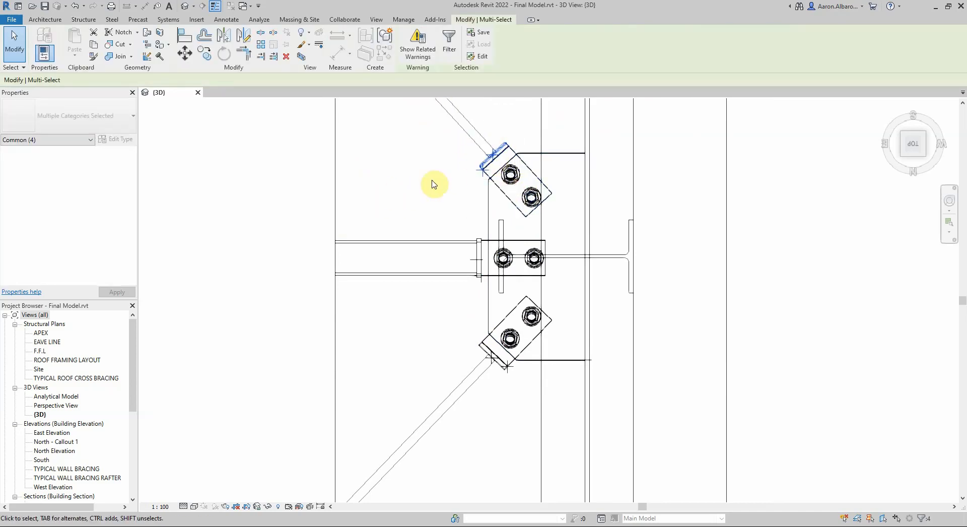
scroll(502, 168, up, 2)
click(421, 216)
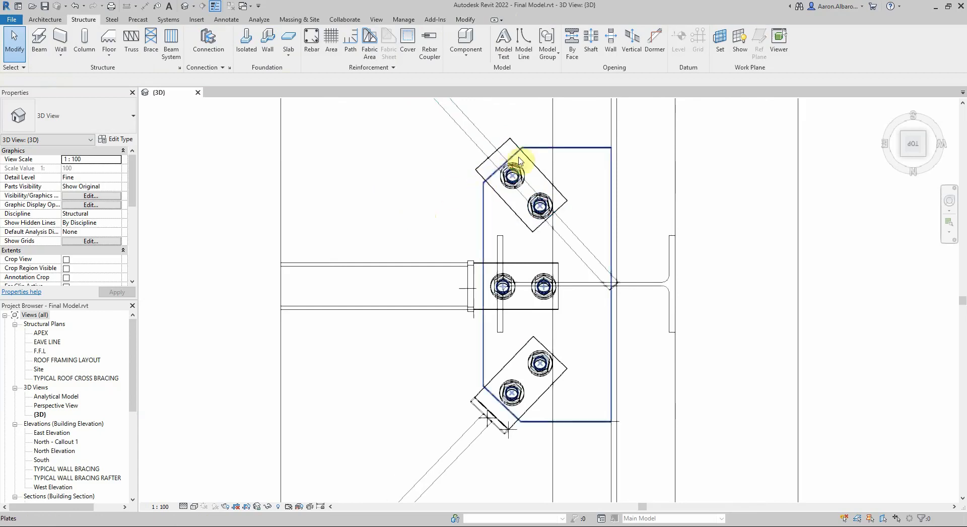
scroll(504, 259, up, 2)
drag(432, 290, 524, 375)
key(Delete)
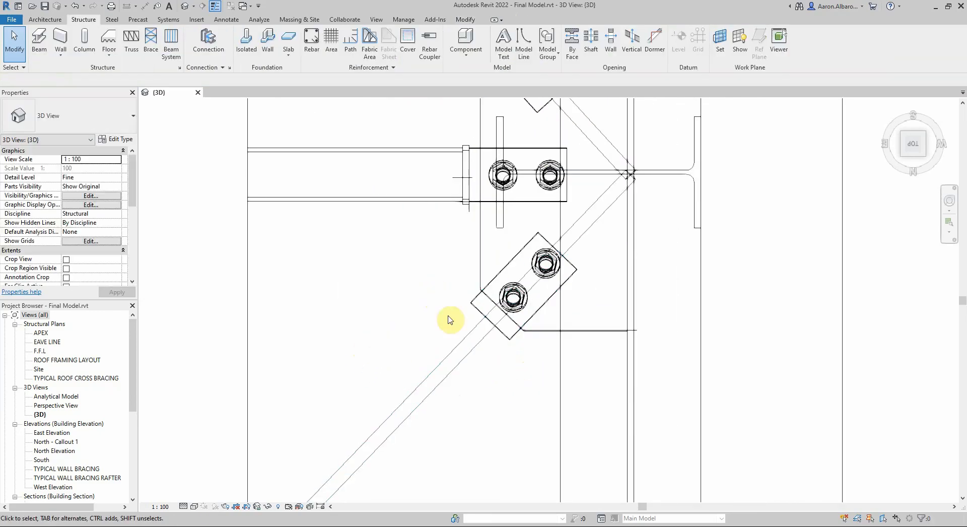
click(582, 216)
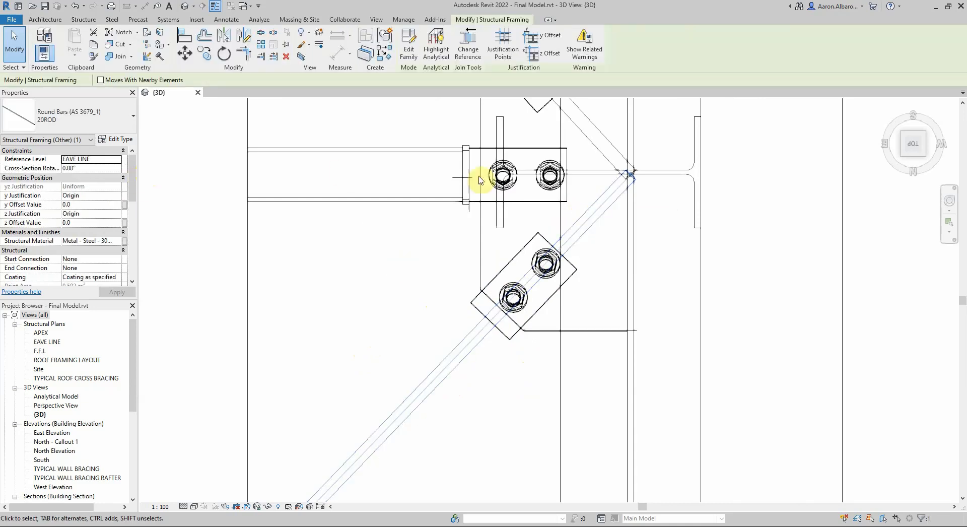
ctrl+click(599, 147)
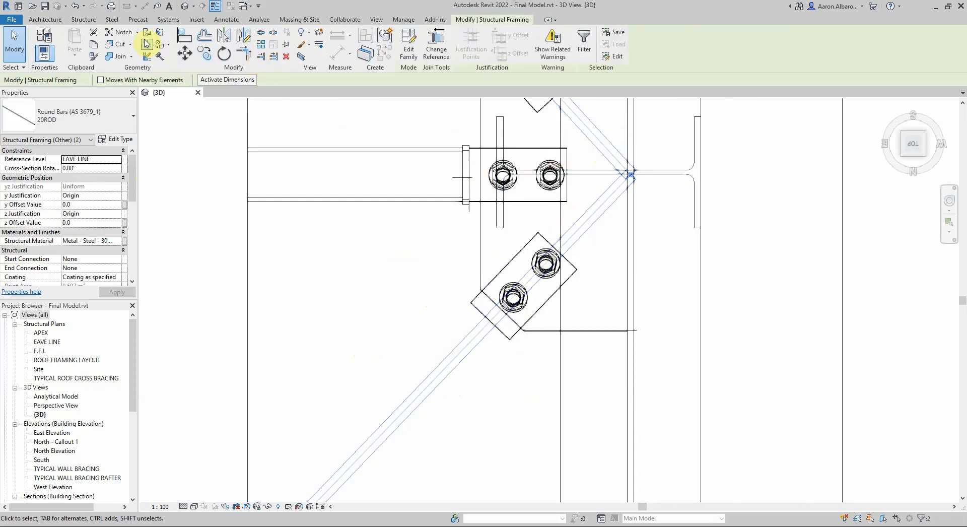
click(587, 138)
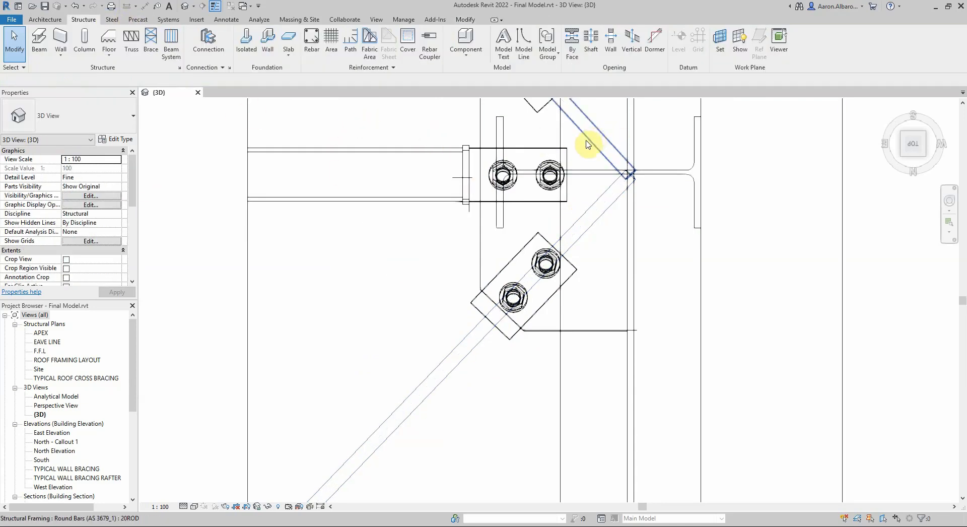
Apply the Shorten steel modifier to the gusset end of the upper 20ROD brace.
click(110, 20)
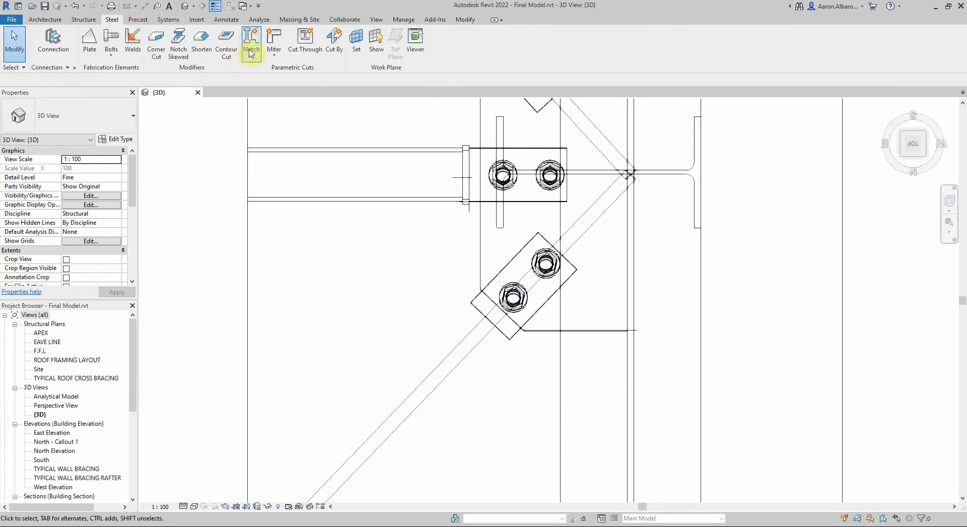
click(201, 40)
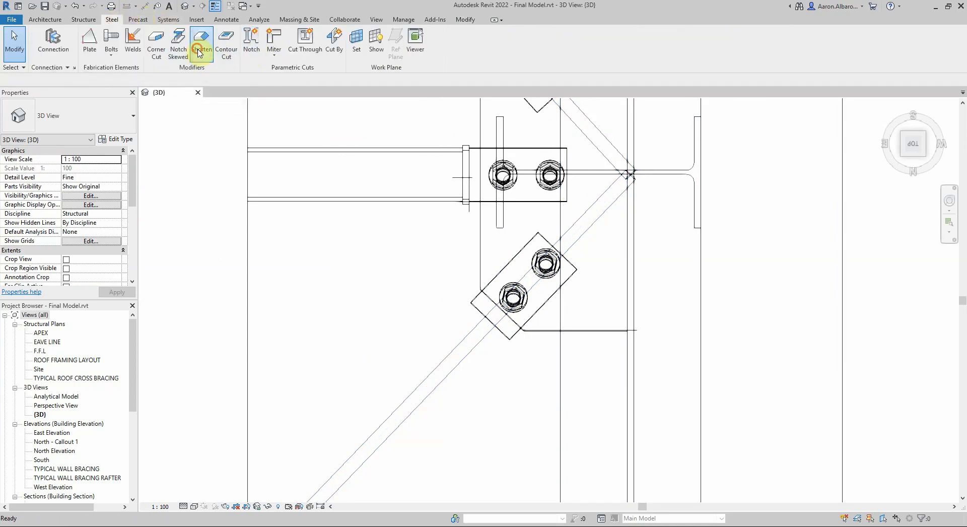
click(610, 161)
Set the Shorten modifier's length on the upper rod brace to 200.
scroll(573, 221, down, 2)
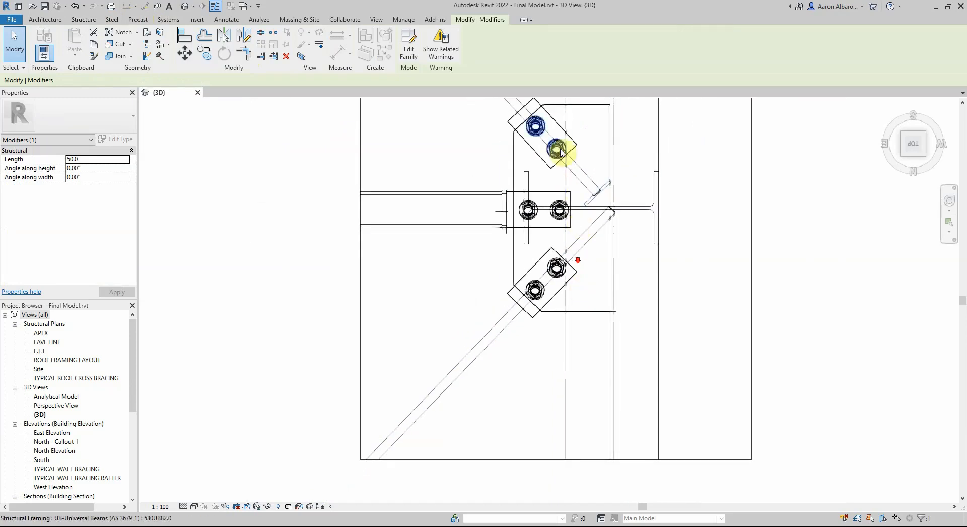
scroll(560, 153, up, 2)
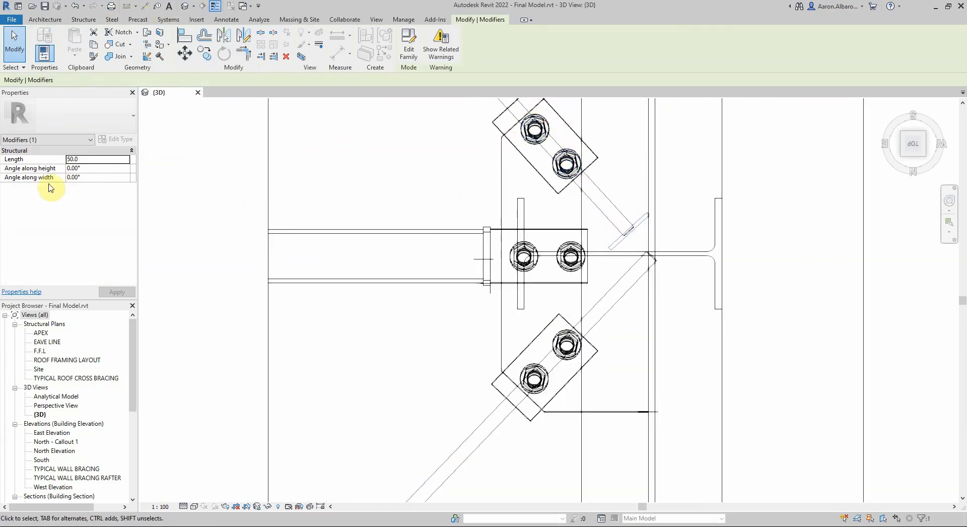
click(98, 160)
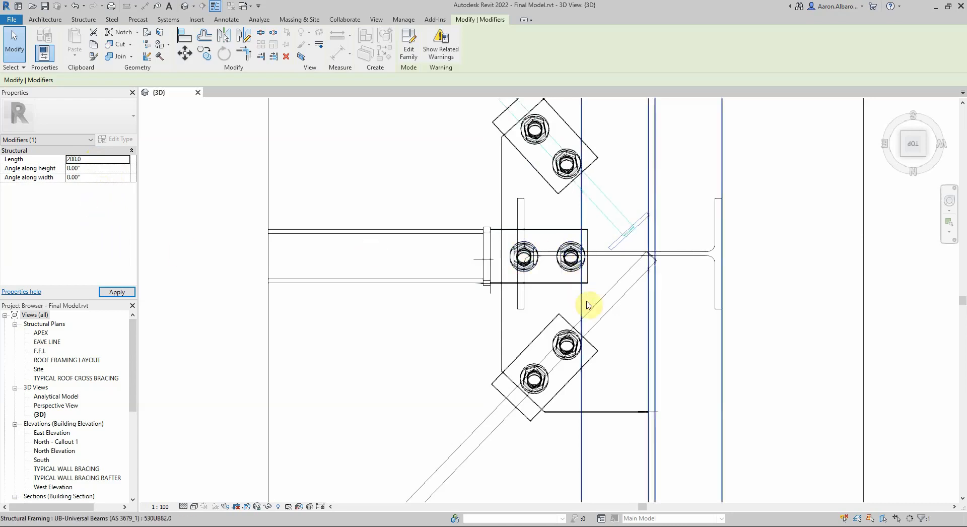
Set the Shorten modifier's length on the upper rod brace to 350 and deselect it.
scroll(584, 307, down, 1)
scroll(579, 270, down, 4)
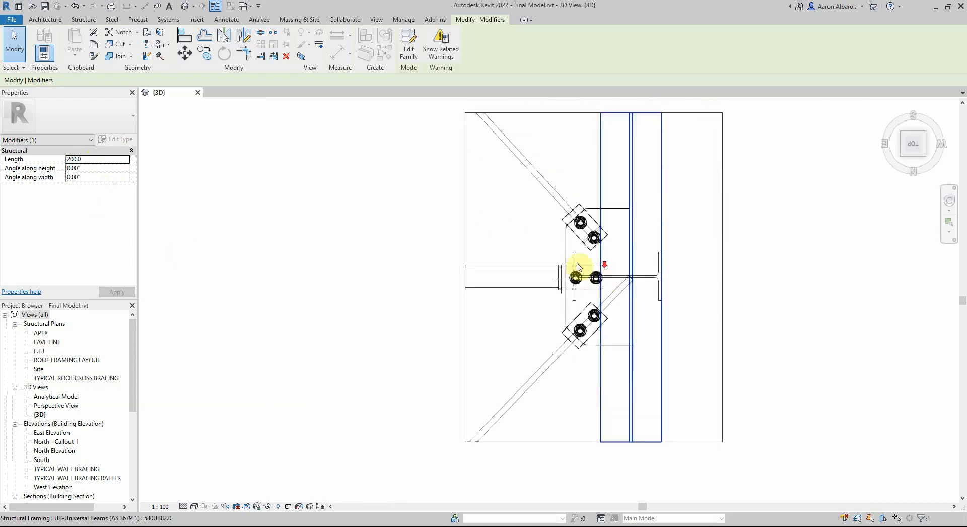
click(89, 159)
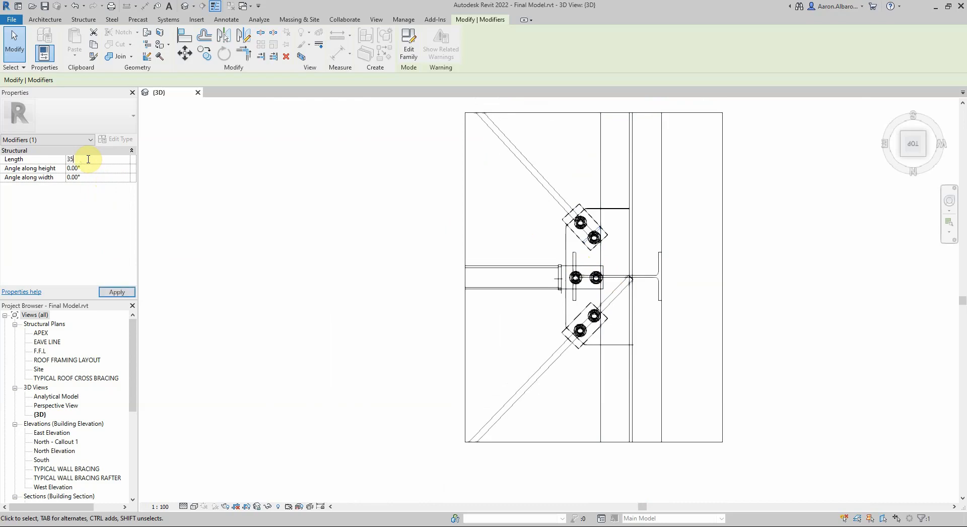
text(350)
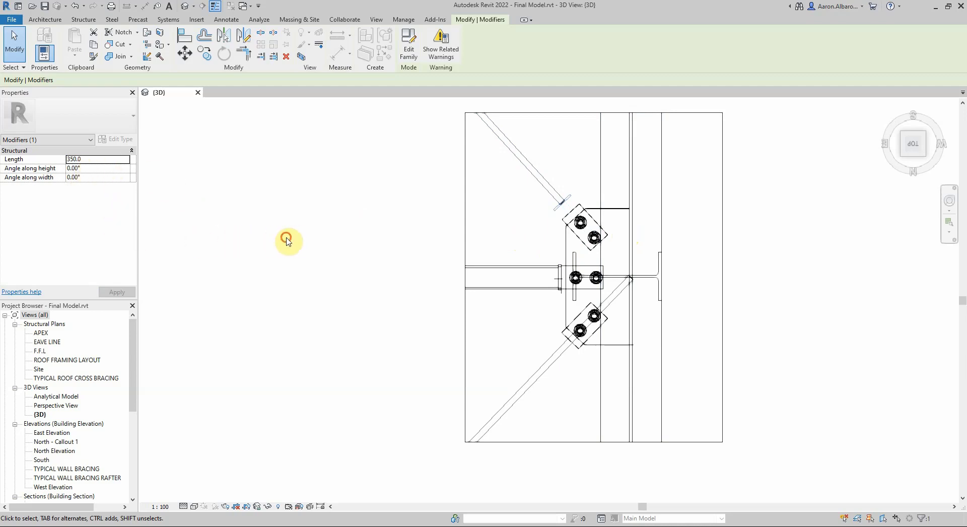
key(Escape)
Apply the Shorten steel modifier to the gusset end of the lower 20ROD brace, set its length to 350 and deselect it.
click(545, 372)
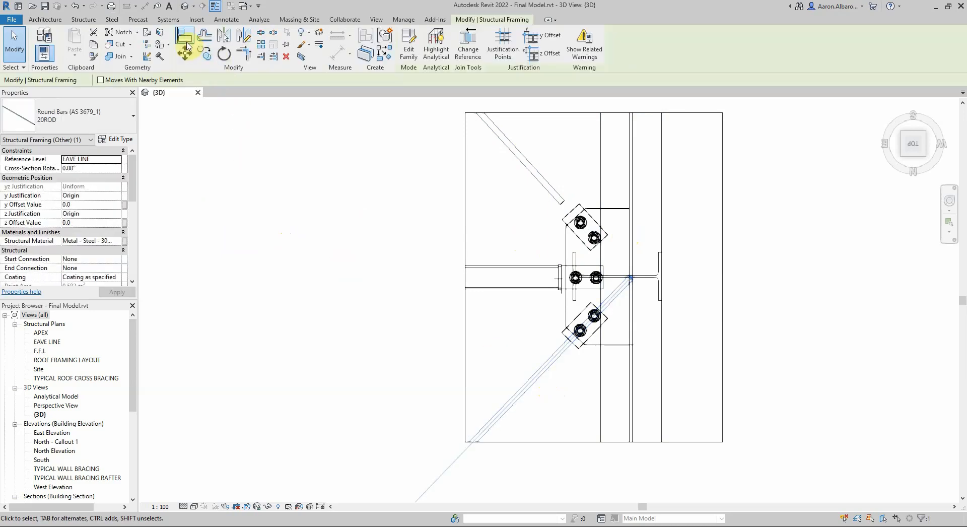
click(112, 21)
click(201, 44)
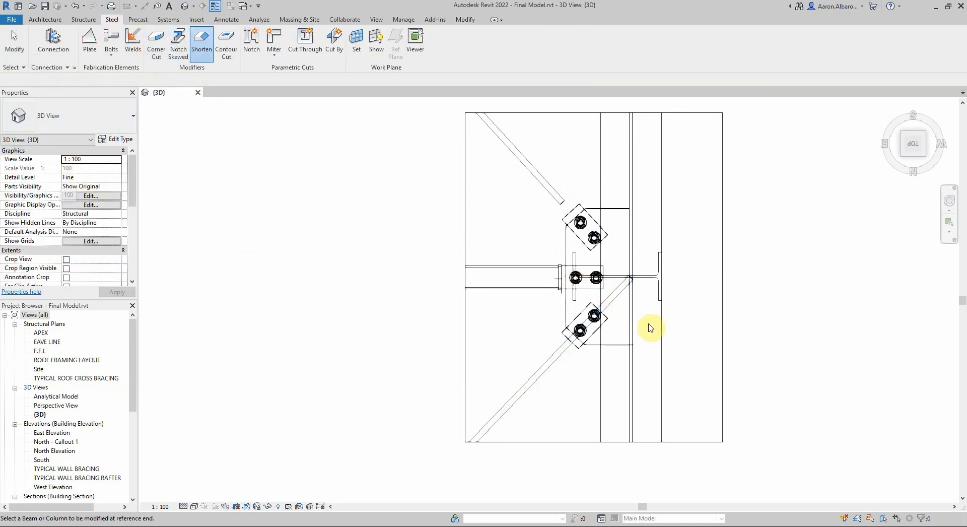
click(618, 296)
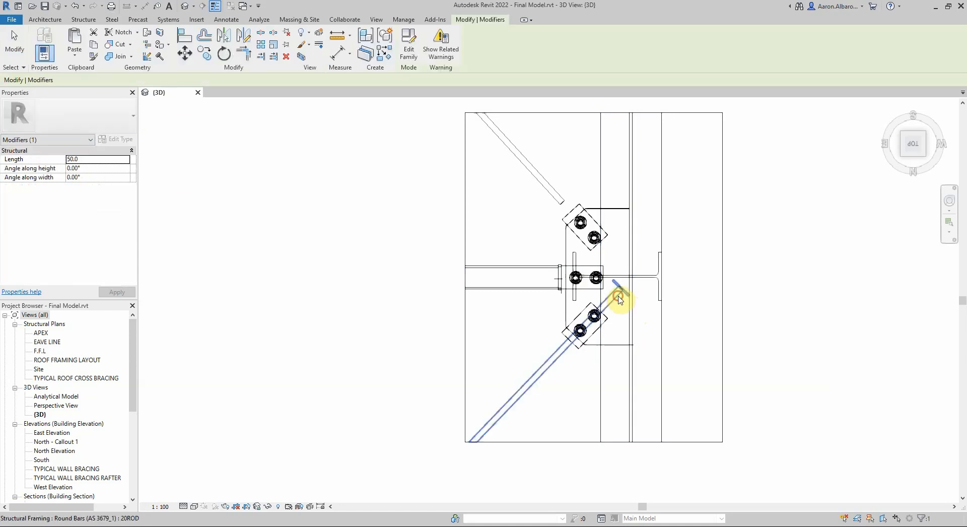
click(91, 159)
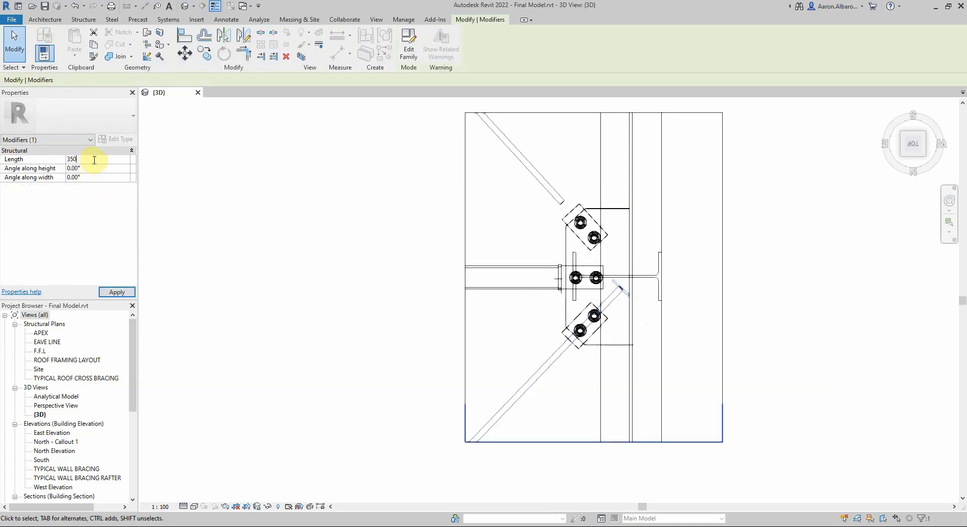
text(350)
click(112, 293)
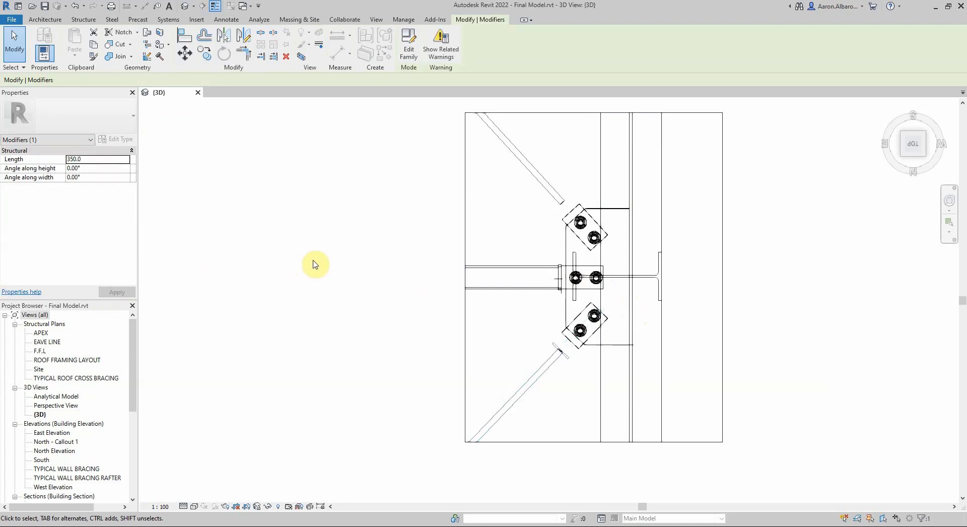
click(311, 259)
click(563, 335)
scroll(569, 345, up, 2)
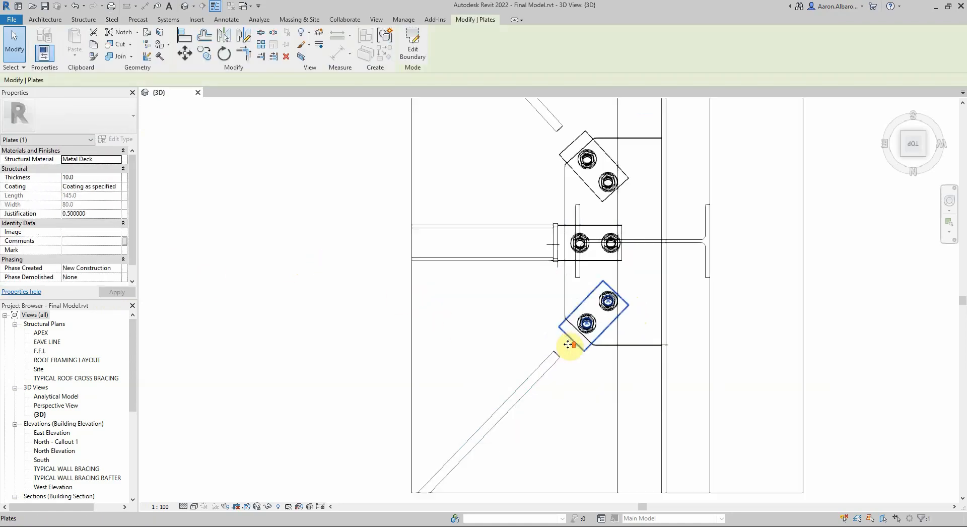
key(Escape)
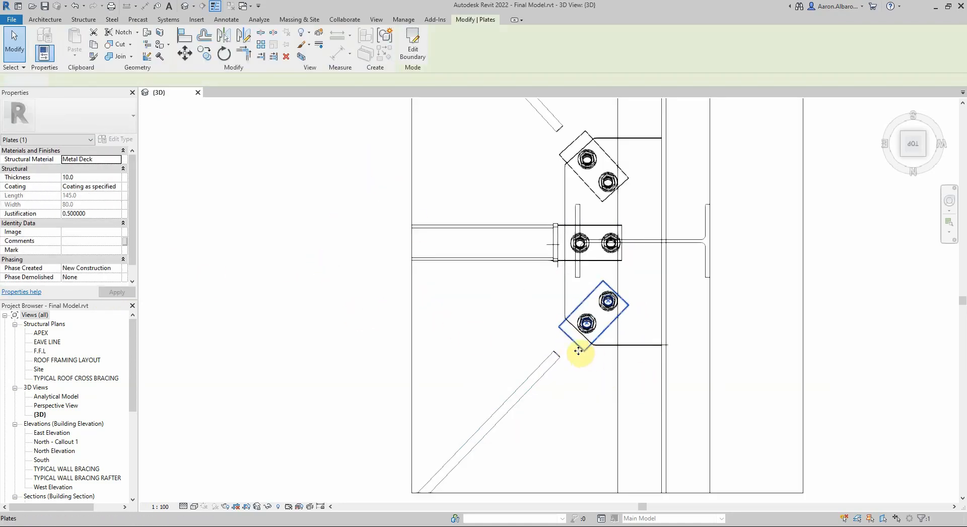
double_click(575, 347)
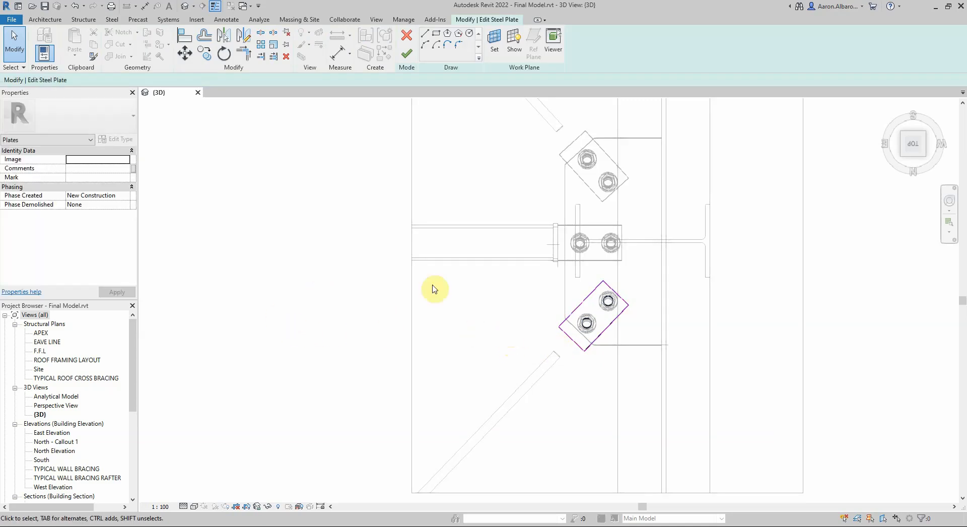
click(407, 37)
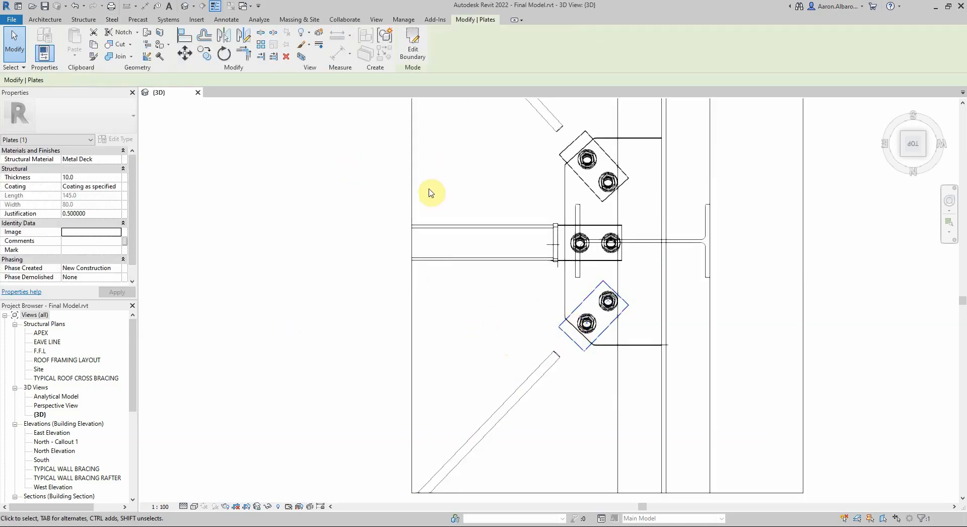
Edit the lower diagonal bolted plate's boundary, extending its outer edge over the rod to a plate length of about 325 mm.
double_click(565, 341)
click(573, 341)
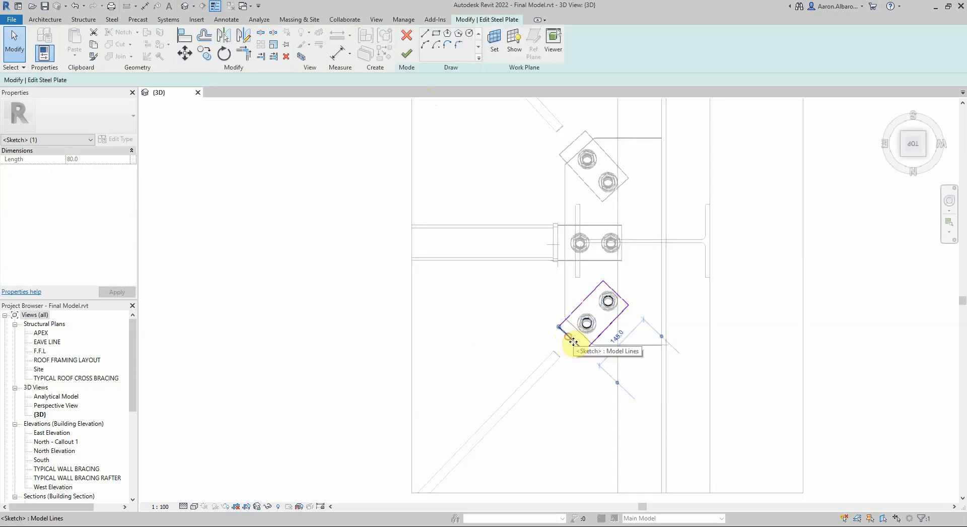
mouse_move(573, 342)
mouse_down()
mouse_move(513, 397)
mouse_move(484, 405)
mouse_up()
scroll(546, 421, down, 2)
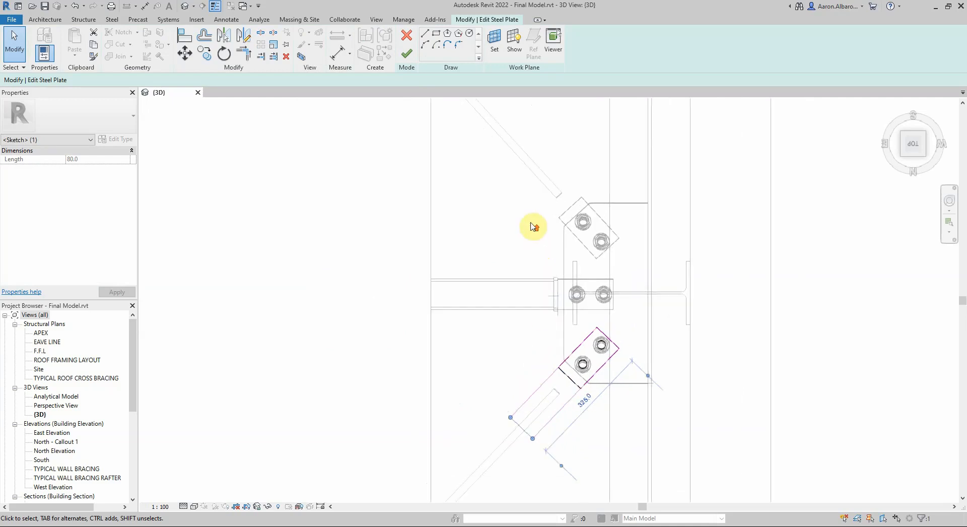
click(416, 59)
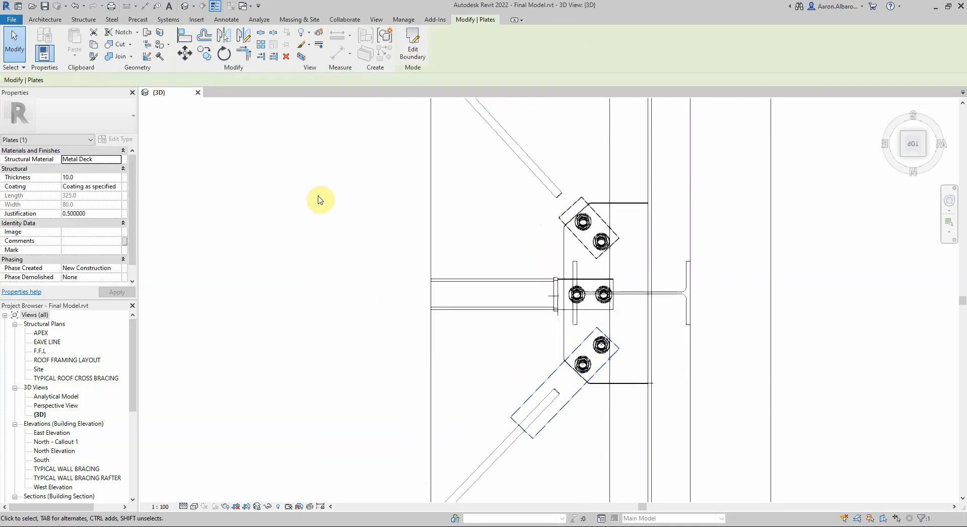
click(308, 213)
Extend the upper diagonal bolted plate's outer boundary edge over its rod to a plate length of about 320 mm.
double_click(571, 212)
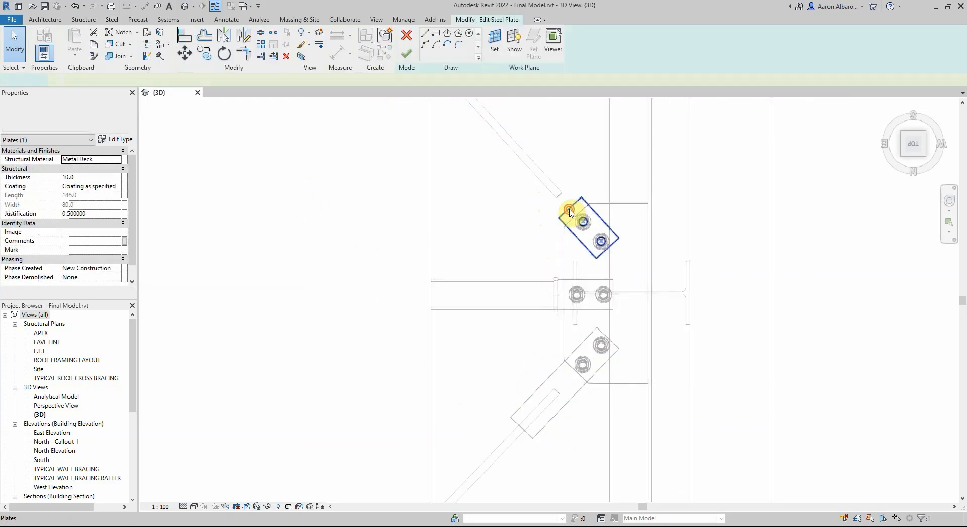
click(568, 211)
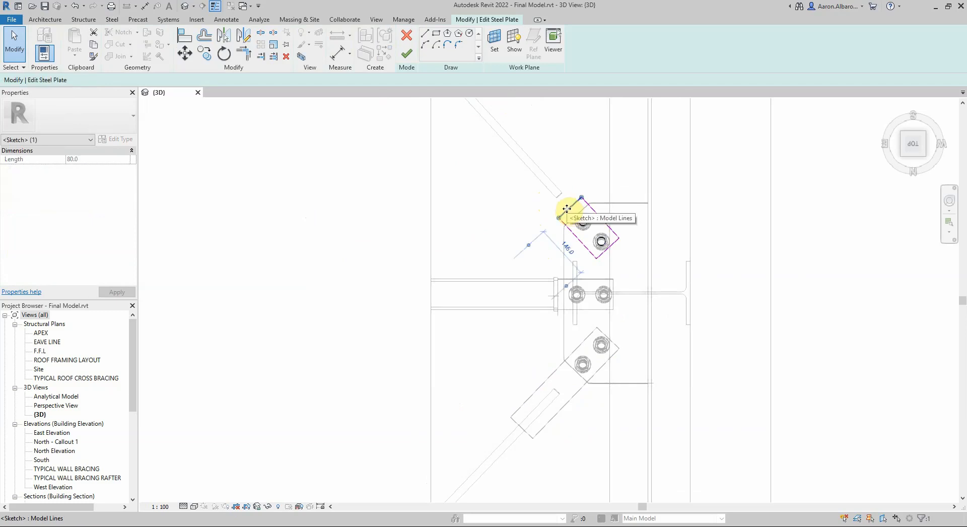
mouse_move(566, 209)
mouse_down()
mouse_move(521, 150)
mouse_move(525, 159)
mouse_up()
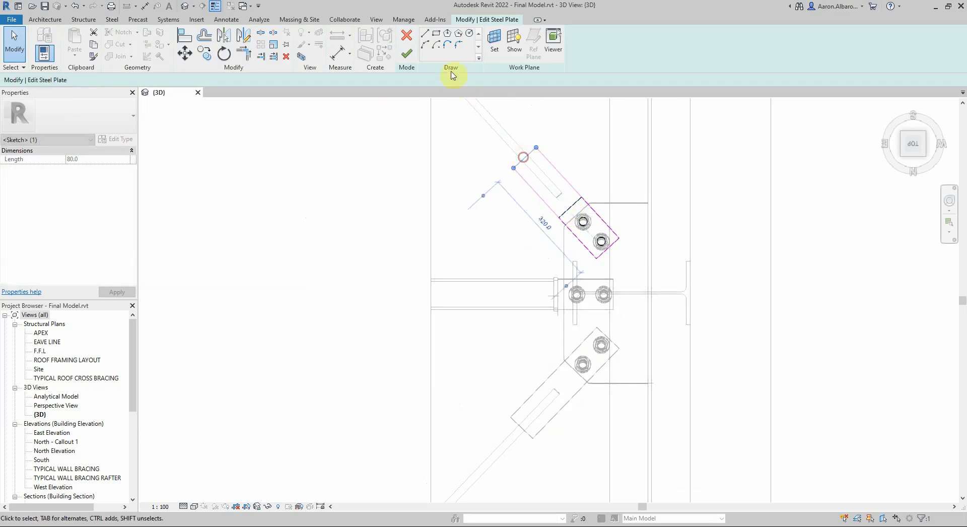
click(407, 53)
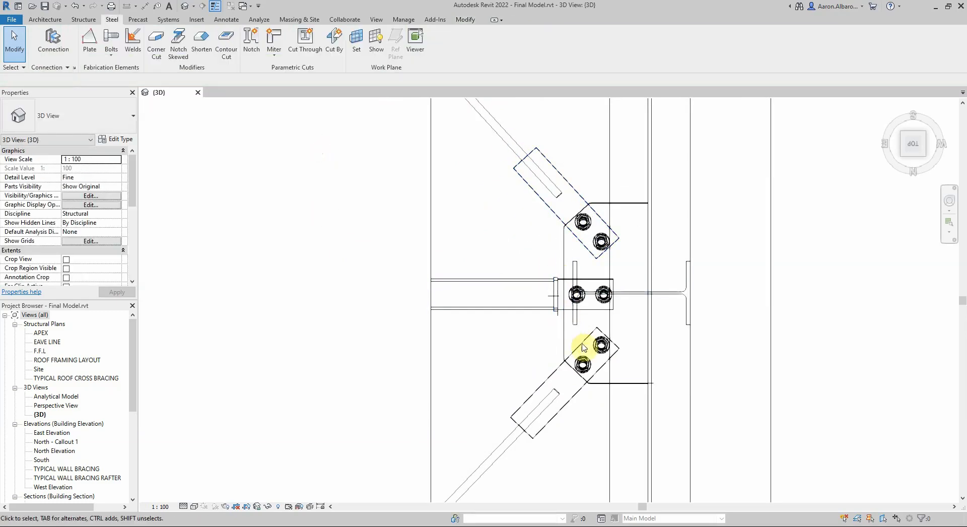
Set the edge distance on side 1 of the lower diagonal plate's bolts to 35.
click(596, 347)
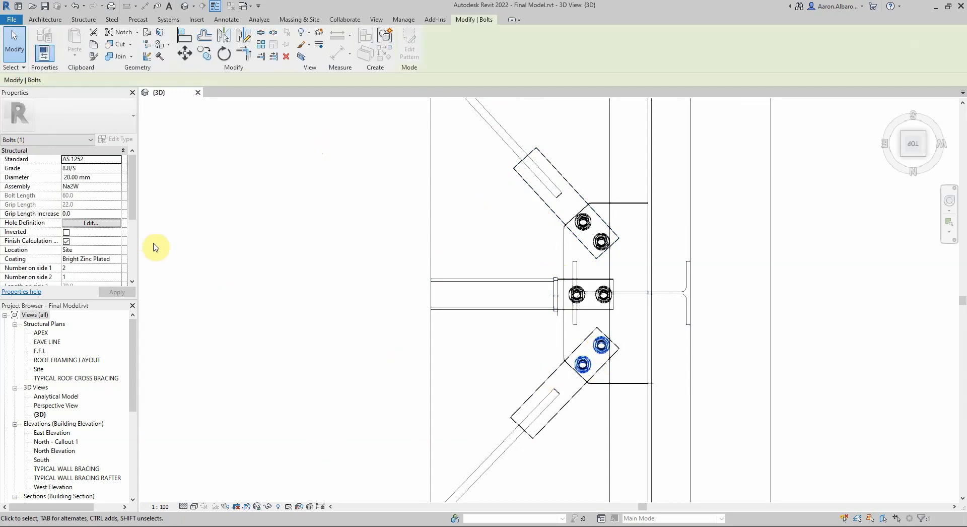
scroll(36, 246, down, 4)
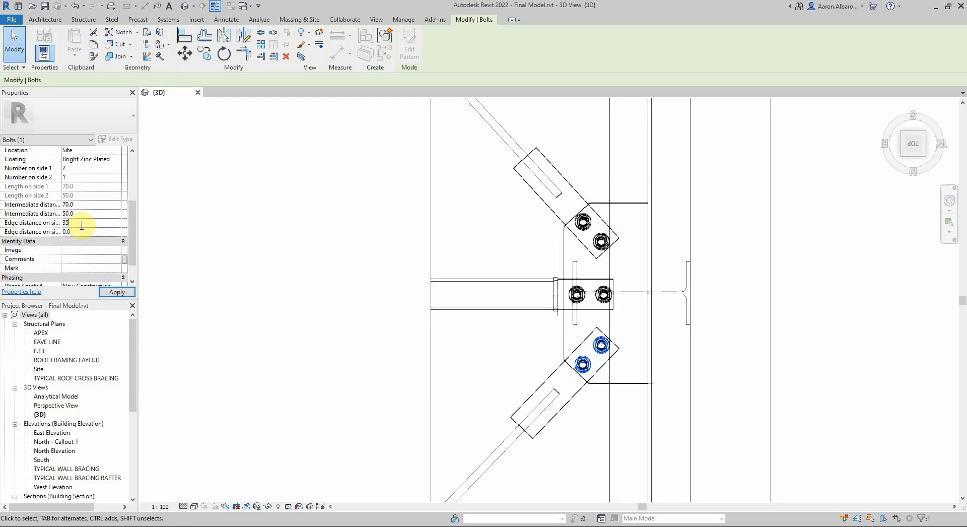
click(115, 291)
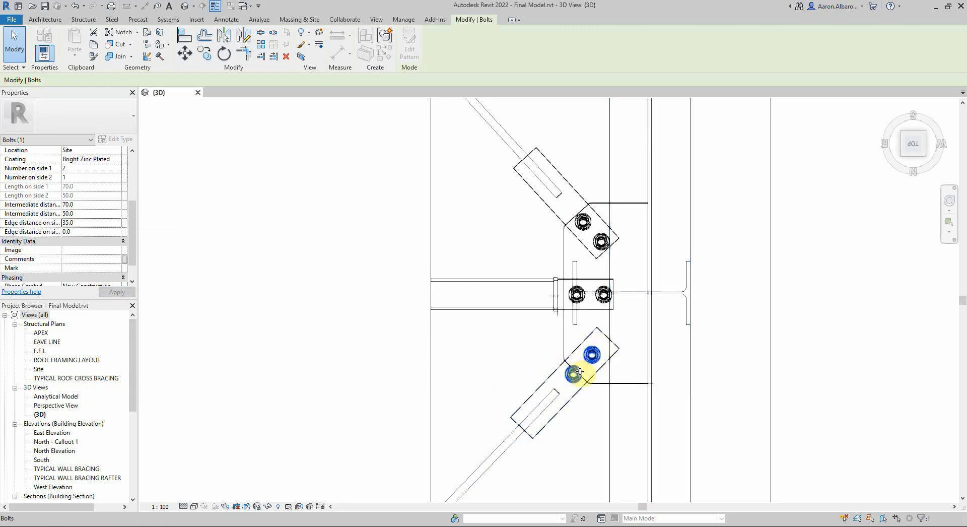
Set the edge distance on side 2 of the upper diagonal plate's bolts to 35.
click(583, 222)
scroll(88, 203, down, 1)
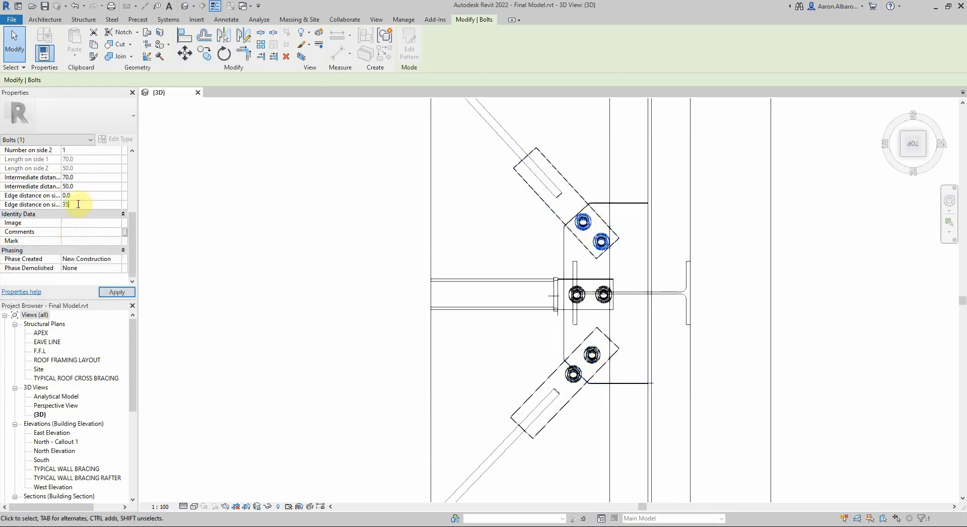
click(115, 292)
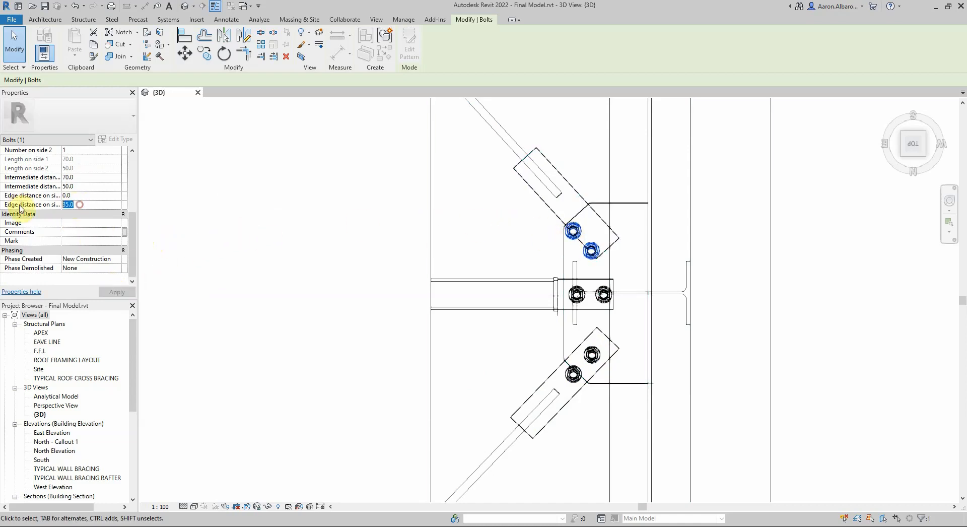
Set the upper diagonal plate's bolt edge distances to 0 on side 2 and 35 on side 1.
text(0)
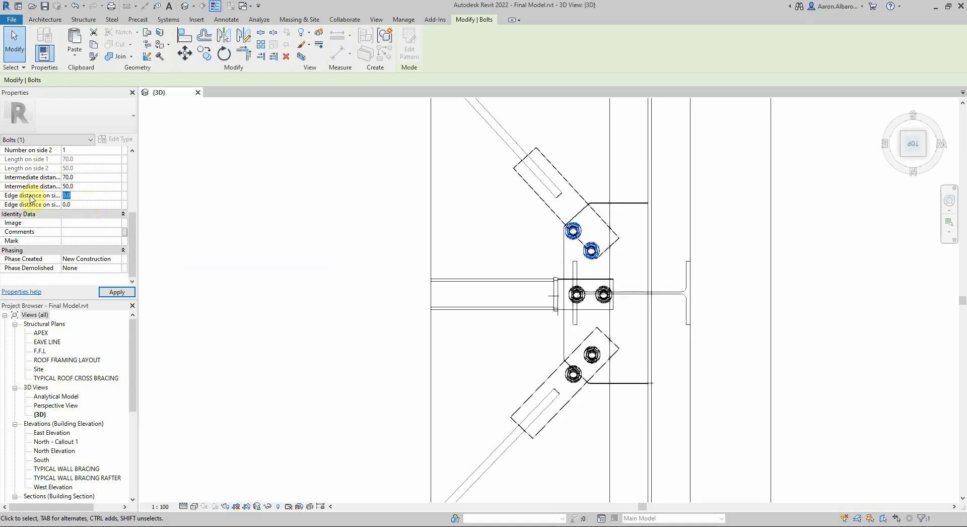
click(167, 217)
drag(175, 208, 176, 208)
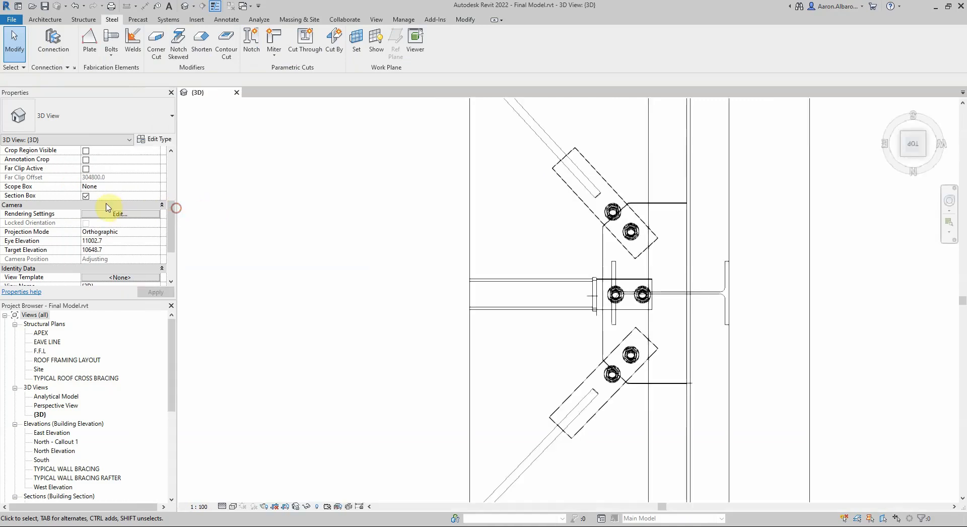
click(614, 212)
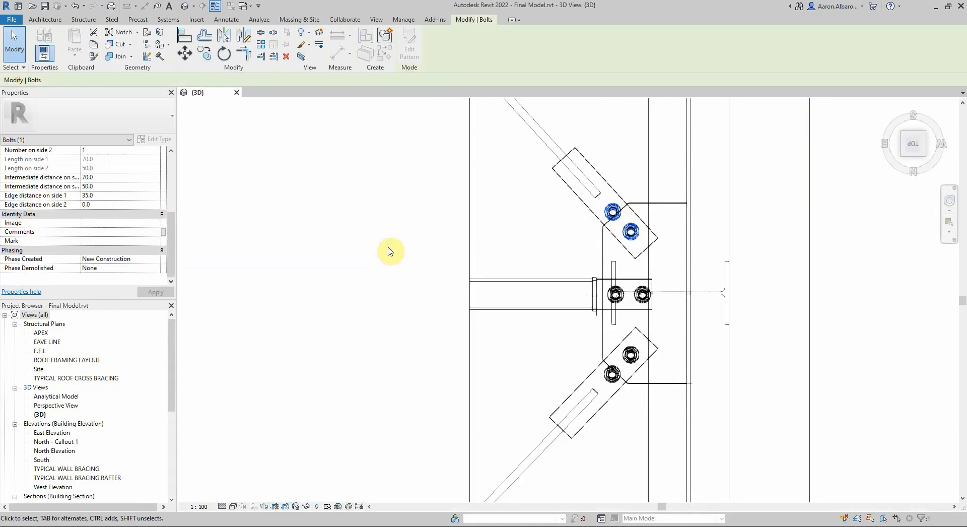
click(342, 254)
Edit the gusset plate's boundary, moving both angled corner edges outward along the rods beyond the outer bolts.
click(603, 259)
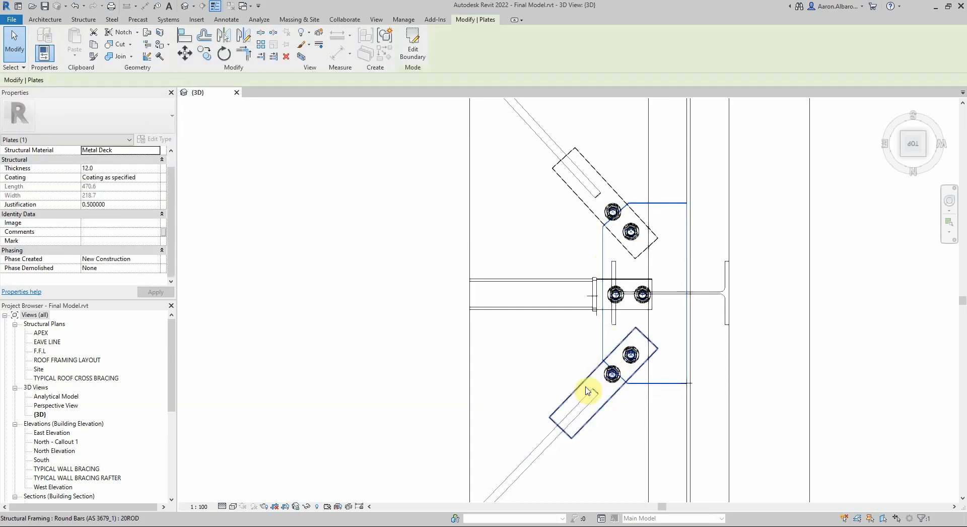
double_click(603, 333)
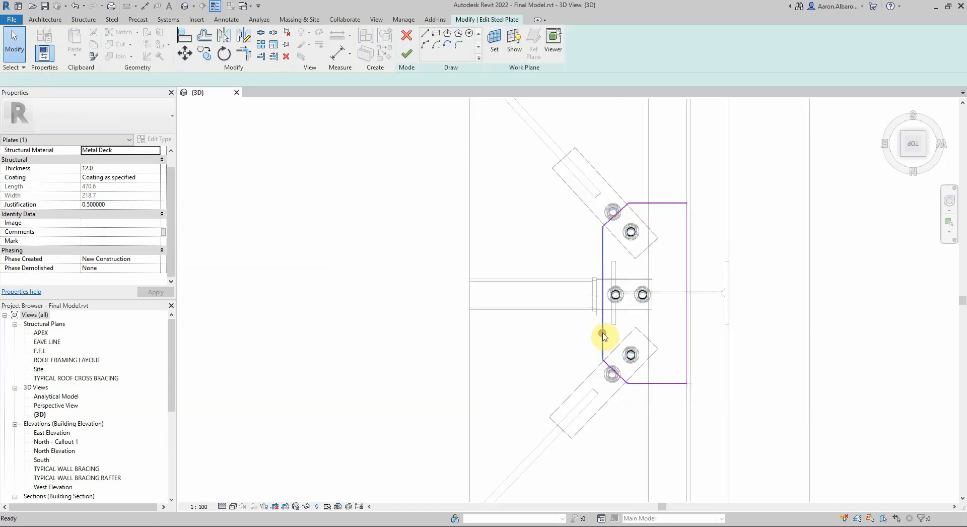
click(603, 327)
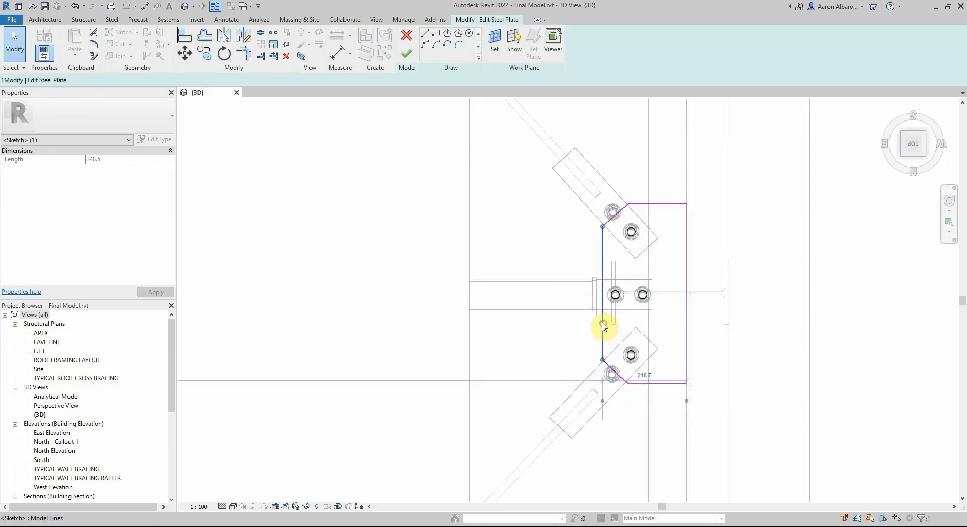
click(611, 369)
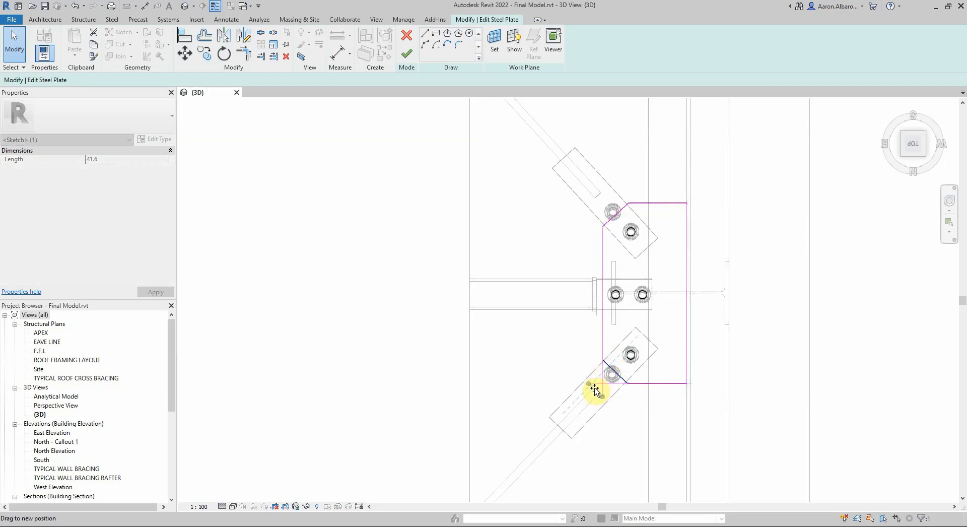
drag(595, 389, 595, 389)
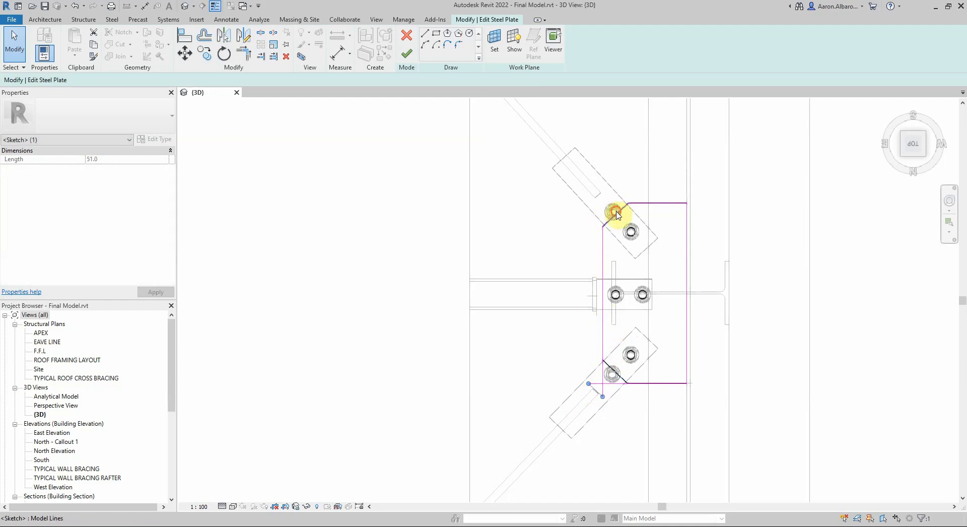
drag(618, 215, 596, 195)
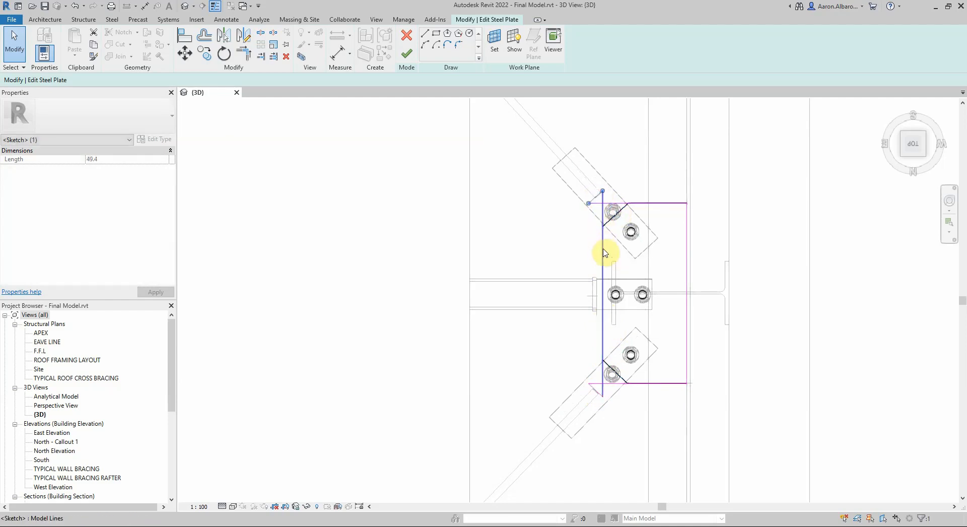
Move the gusset's vertical free edge and both horizontal edges outward, making it about 620 mm high overall, and finish the boundary.
drag(604, 253, 579, 257)
drag(641, 204, 642, 176)
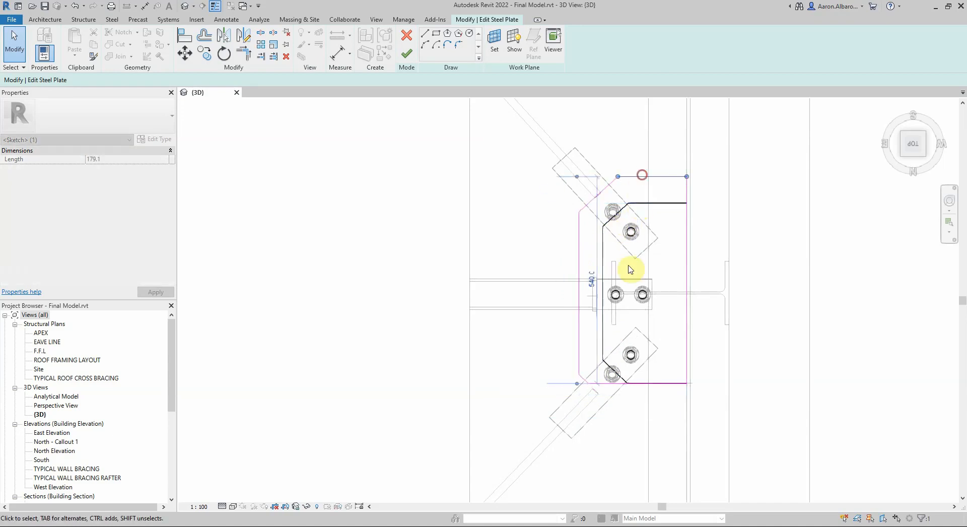
drag(650, 384, 642, 415)
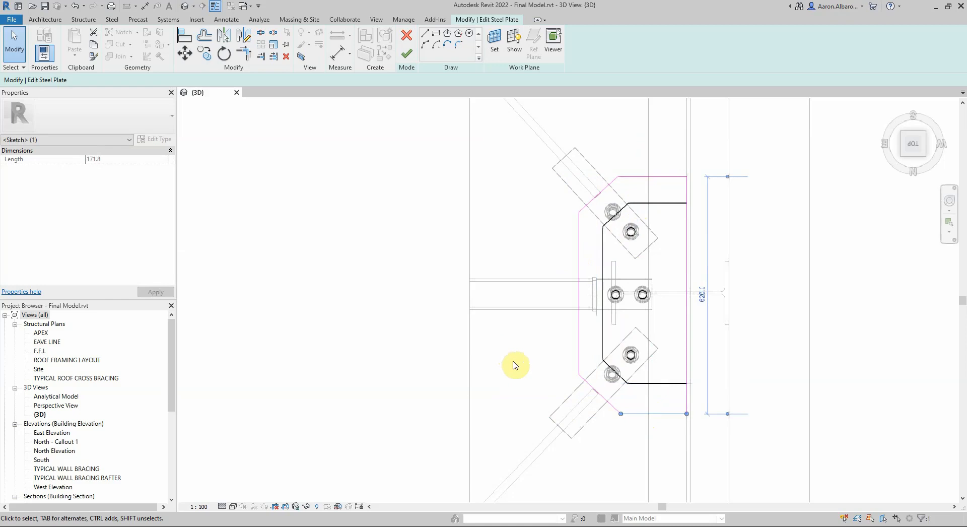
click(409, 52)
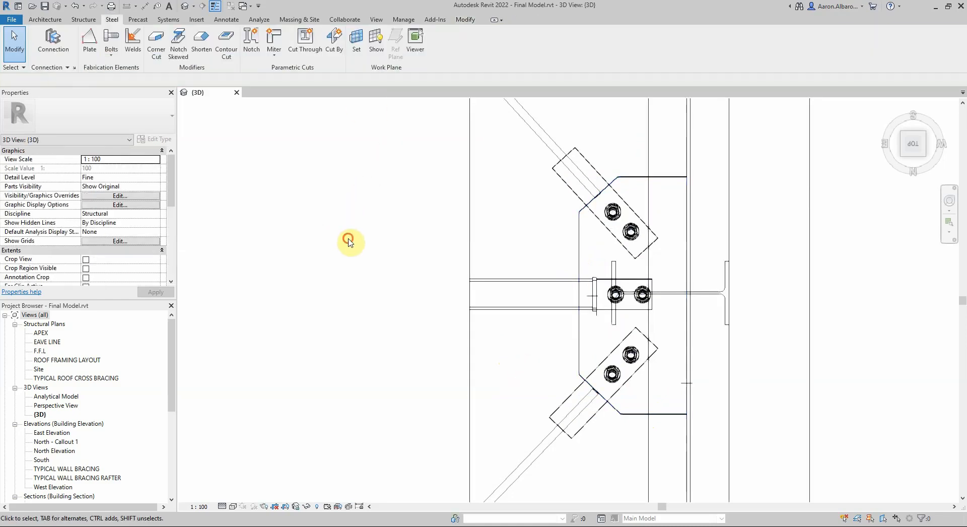
Move the middle tube brace's end plate and weld together horizontally away from the bolts, beyond the gusset's free edge.
drag(571, 276, 596, 328)
click(185, 52)
click(379, 252)
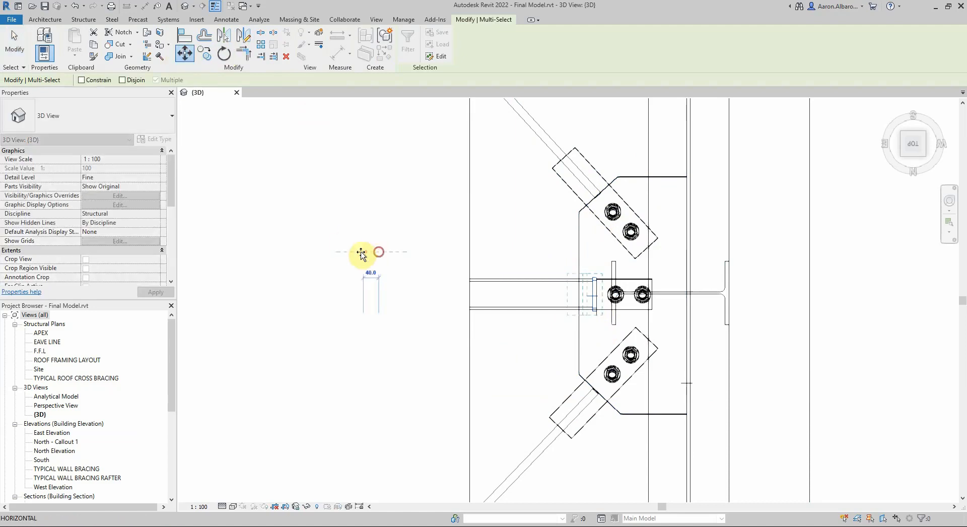
click(346, 251)
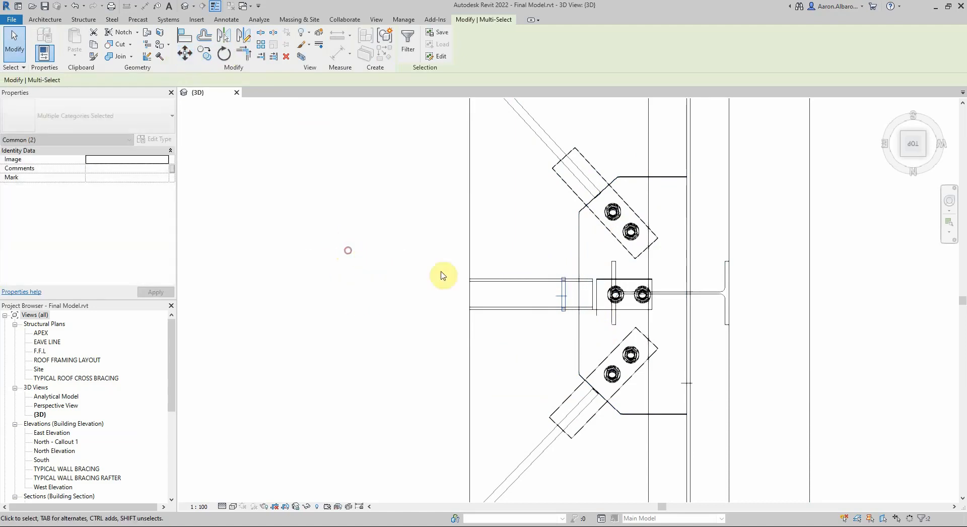
Set the middle tube brace's shortening length to 320 so that the tube ends at the relocated end plate.
click(540, 287)
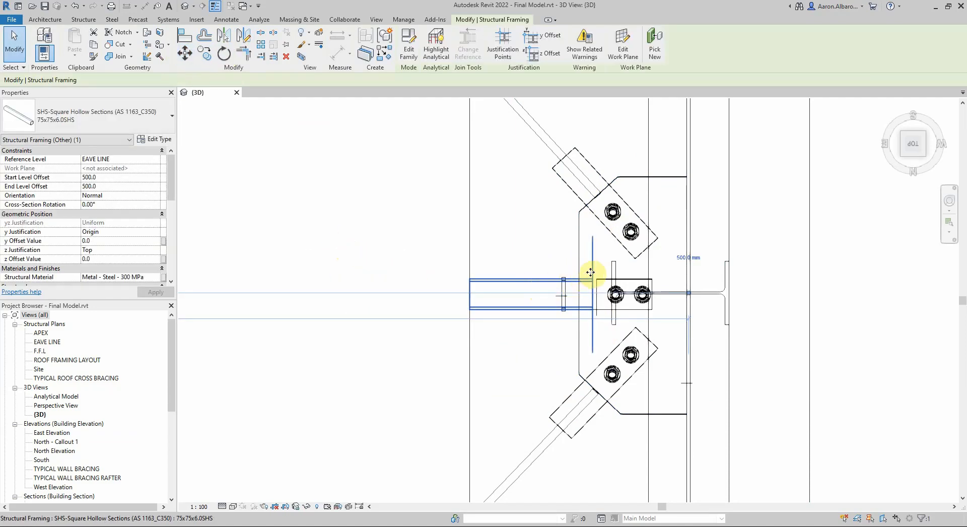
click(591, 272)
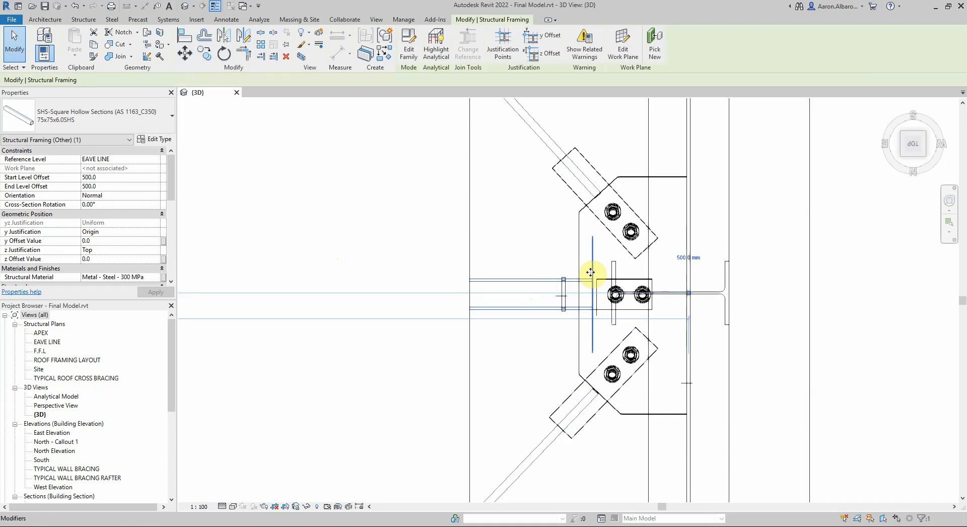
key(m)
key(v)
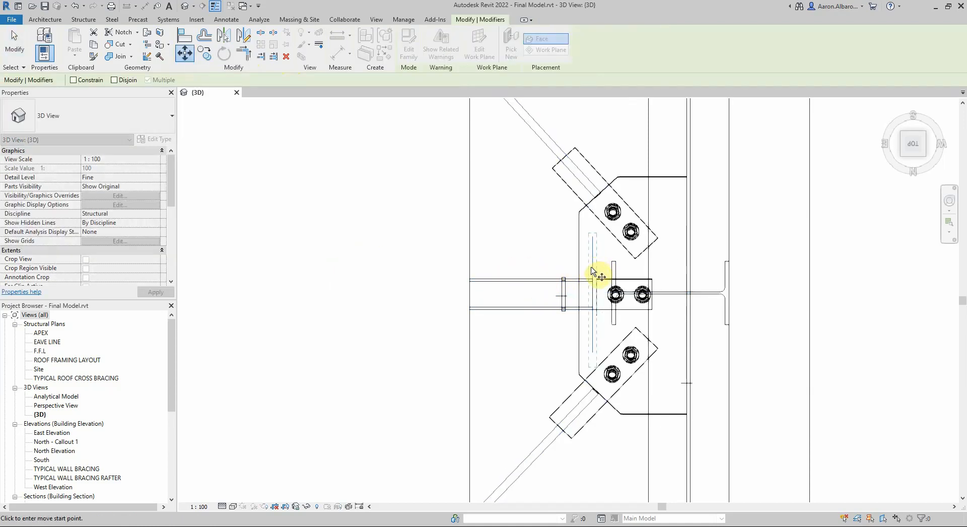
scroll(589, 291, up, 6)
scroll(609, 255, down, 4)
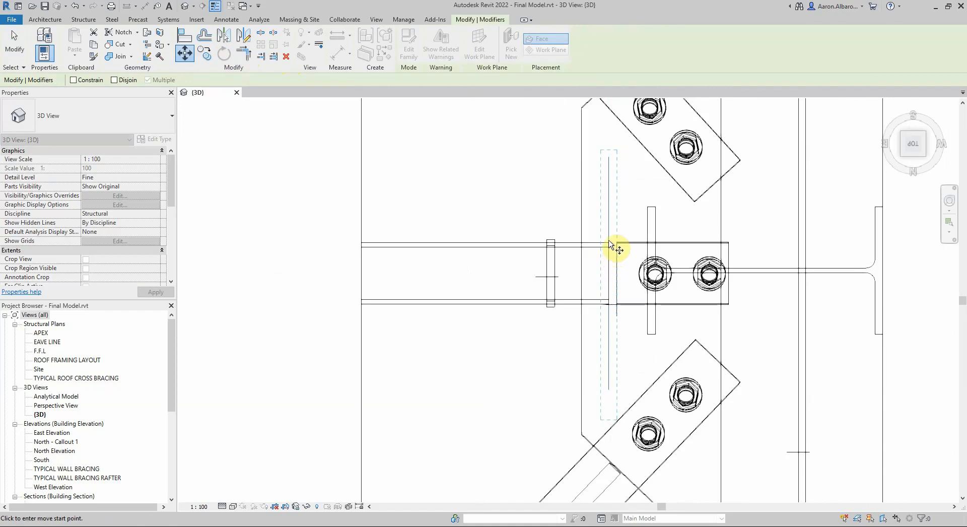
key(Escape)
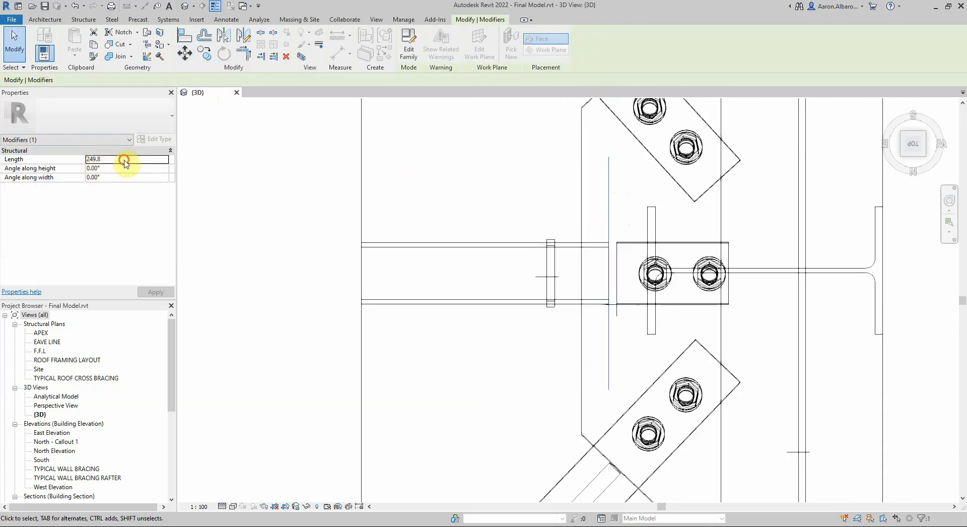
click(111, 162)
text(320)
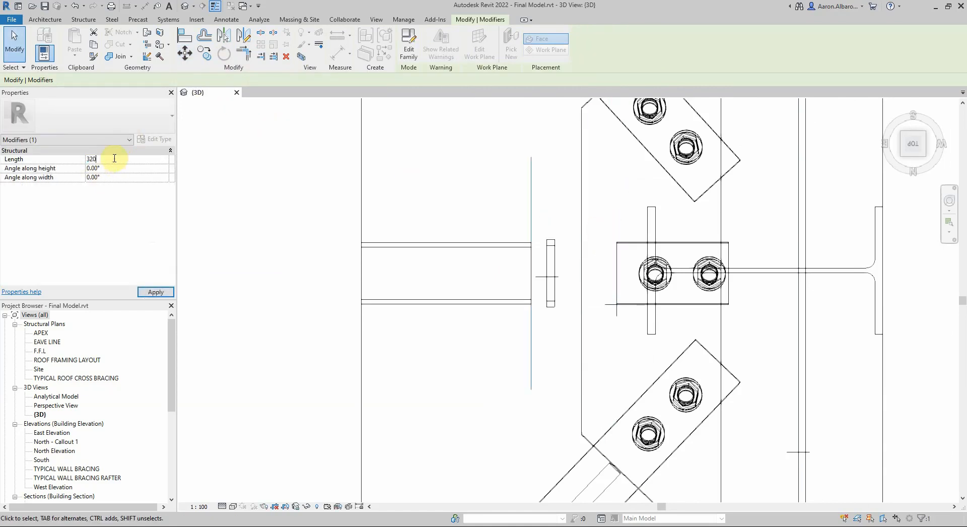
click(151, 292)
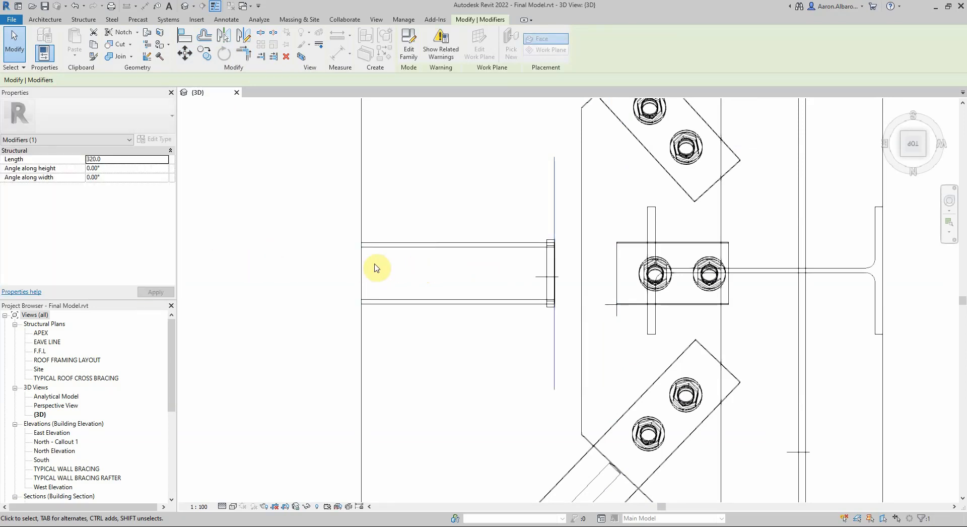
Move the middle brace's end plate horizontally by its own thickness so that it sits against the tube's cut end.
drag(535, 221, 556, 308)
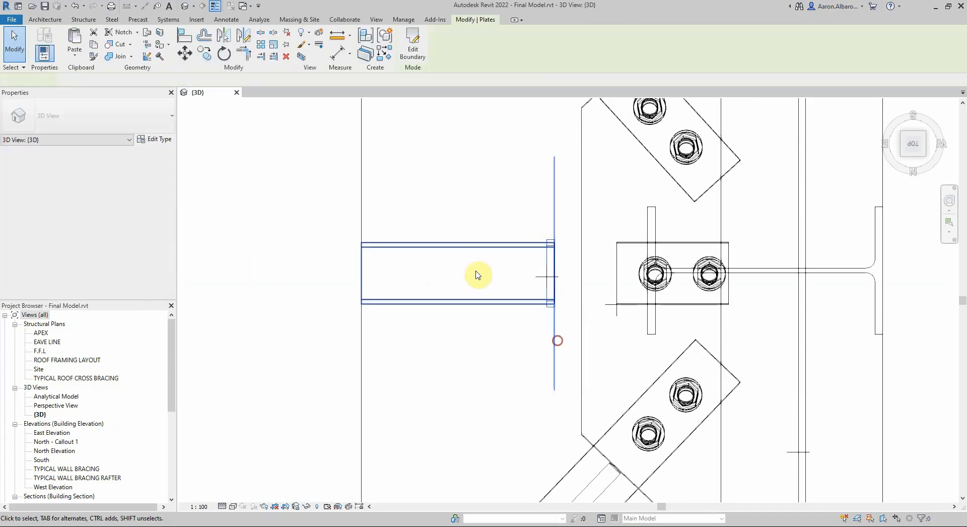
click(184, 52)
scroll(528, 270, up, 2)
click(552, 274)
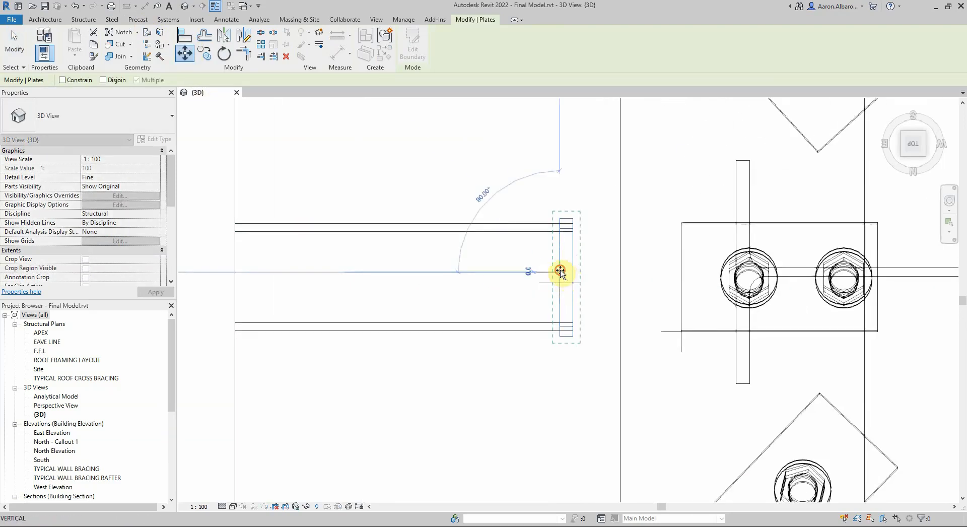
click(565, 277)
scroll(544, 292, down, 2)
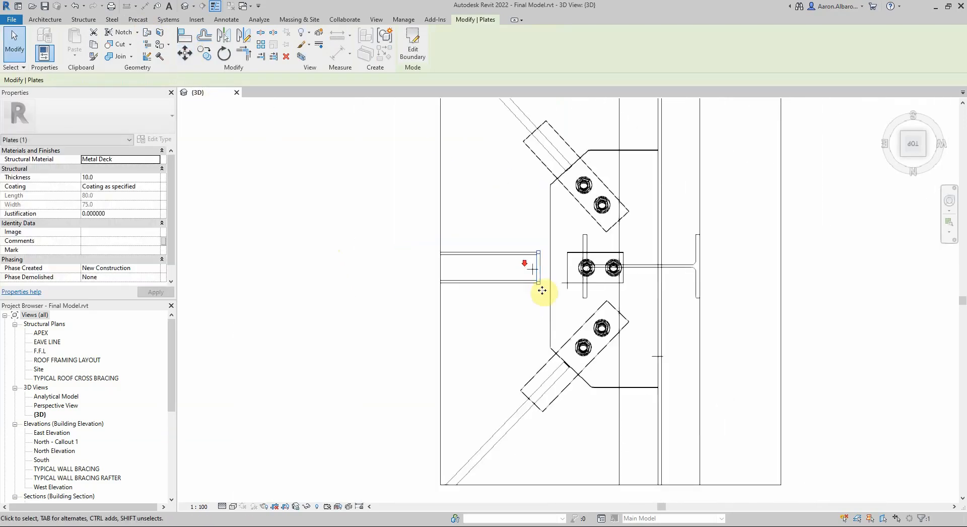
Edit the middle bolted plate's boundary, extending its free edge to the tube's end plate, about 215 mm long overall, and finish.
scroll(568, 274, up, 3)
double_click(566, 272)
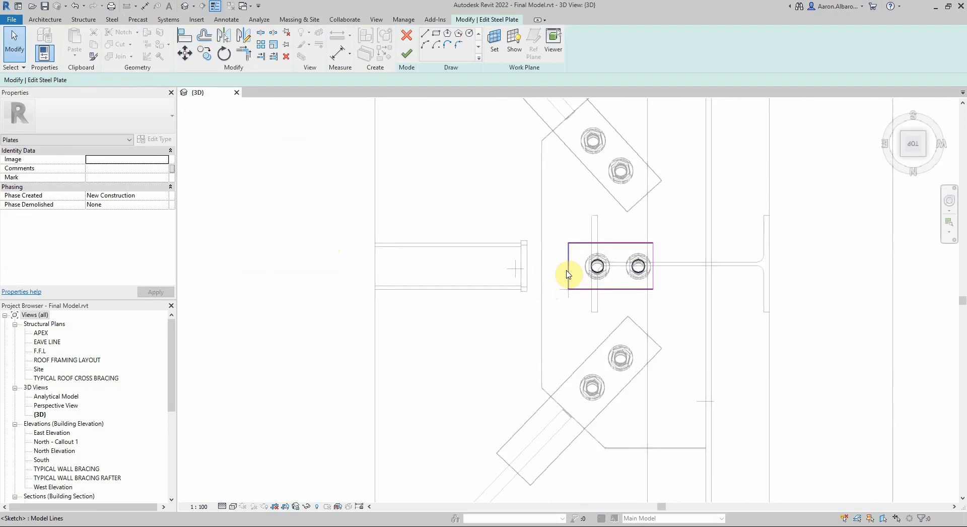
click(569, 272)
drag(563, 269, 529, 272)
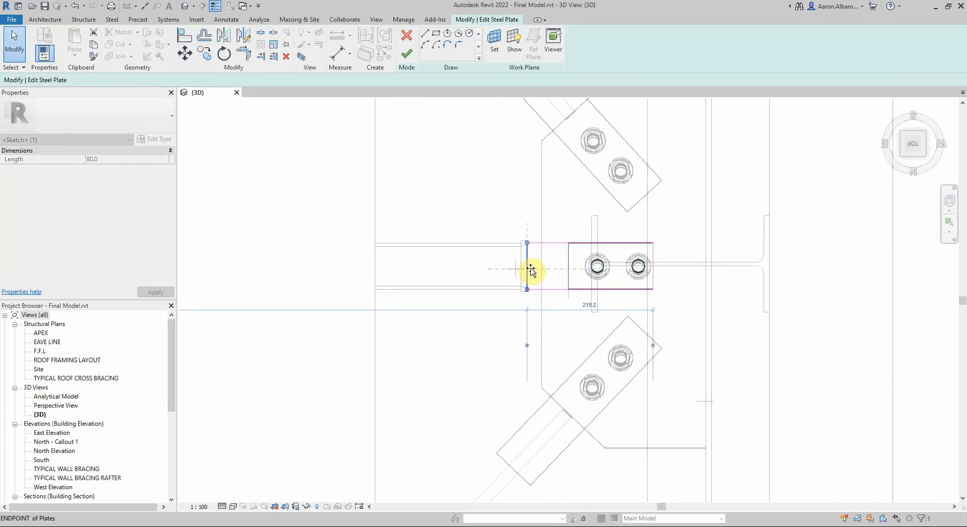
click(406, 53)
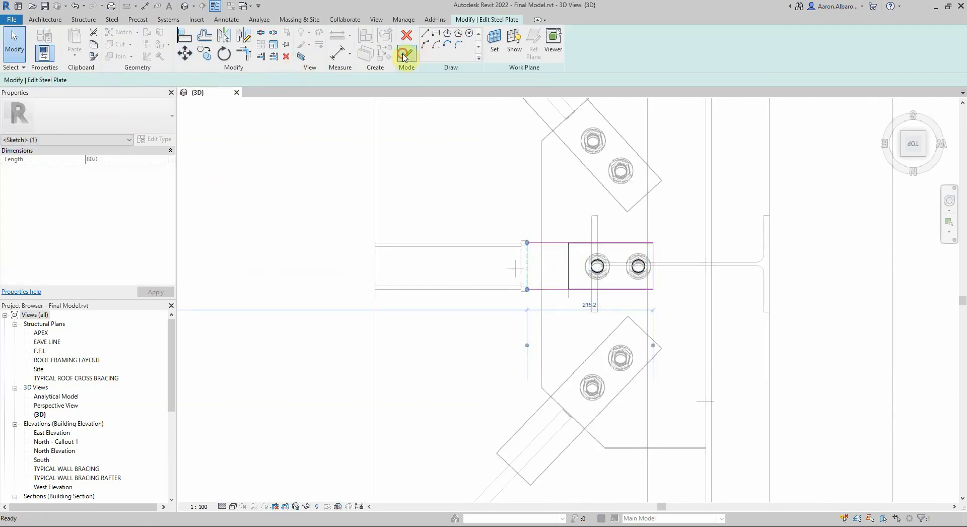
Set the middle plate's bolt edge distance on side 1 to 35.
click(605, 275)
scroll(100, 252, down, 3)
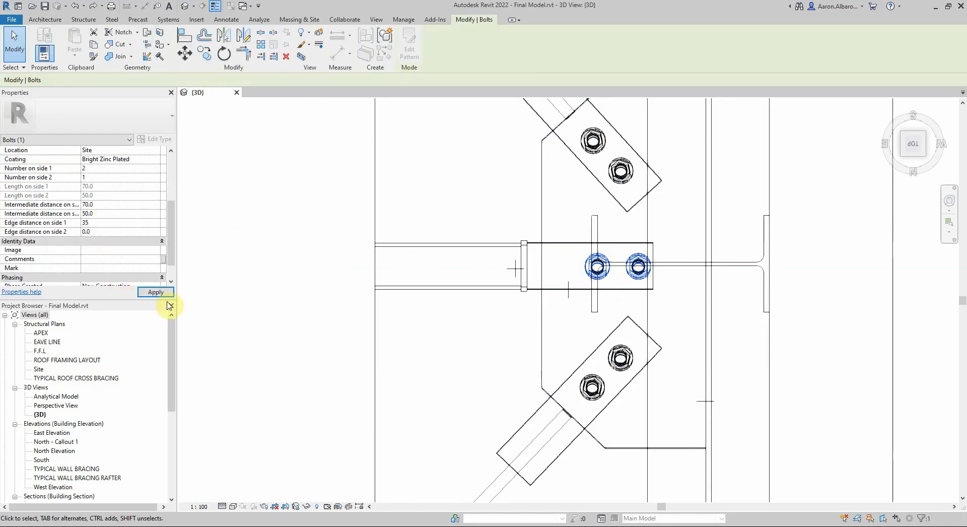
click(275, 259)
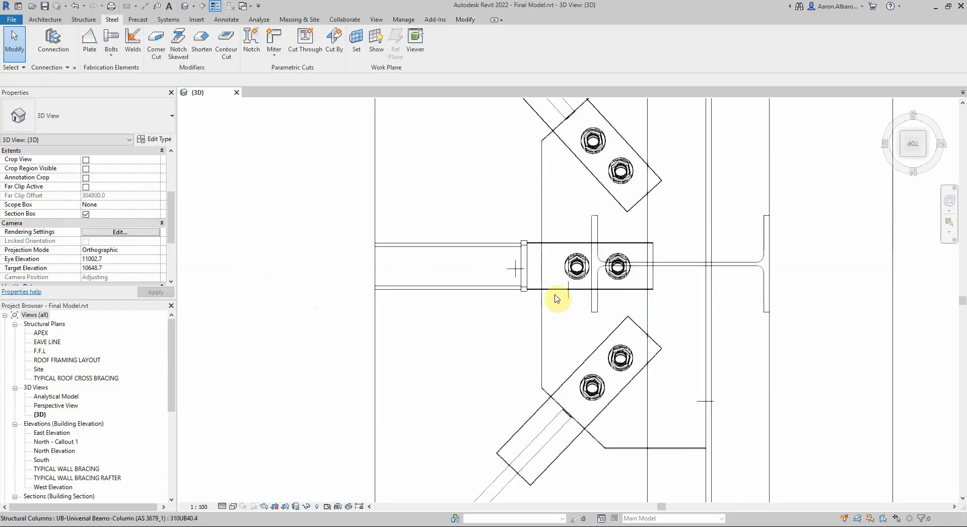
Switch the 3D view to the Shaded visual style and inspect the customised gusset connection from an isometric angle.
click(232, 506)
click(267, 464)
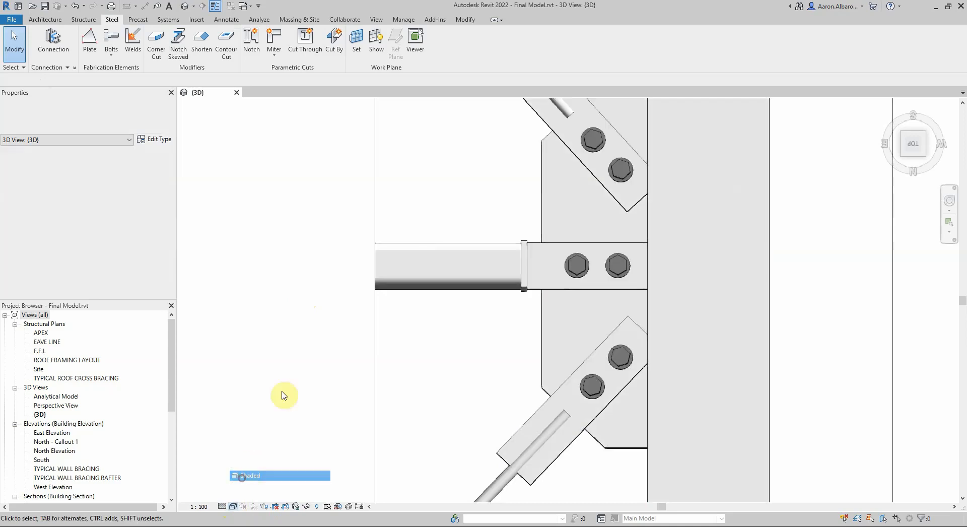
scroll(465, 365, down, 3)
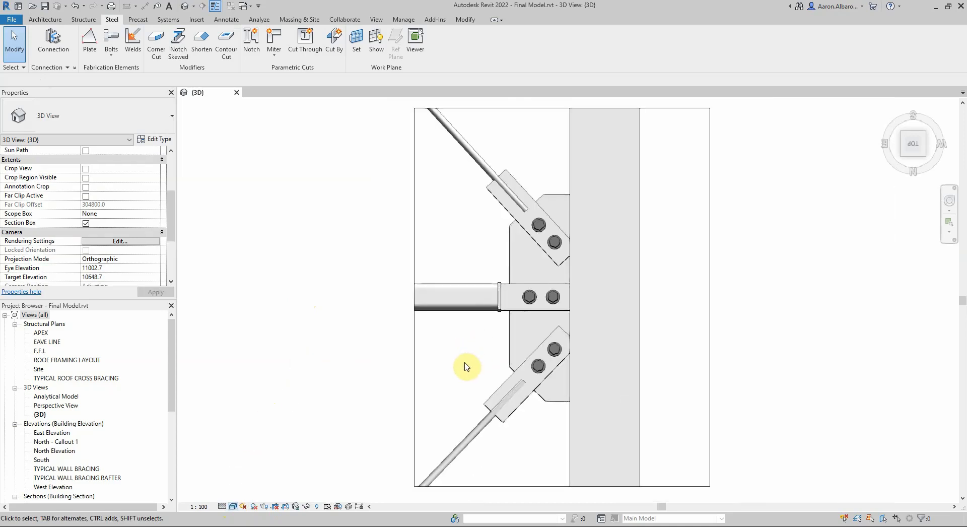
shift+middle_drag(467, 368, 507, 254)
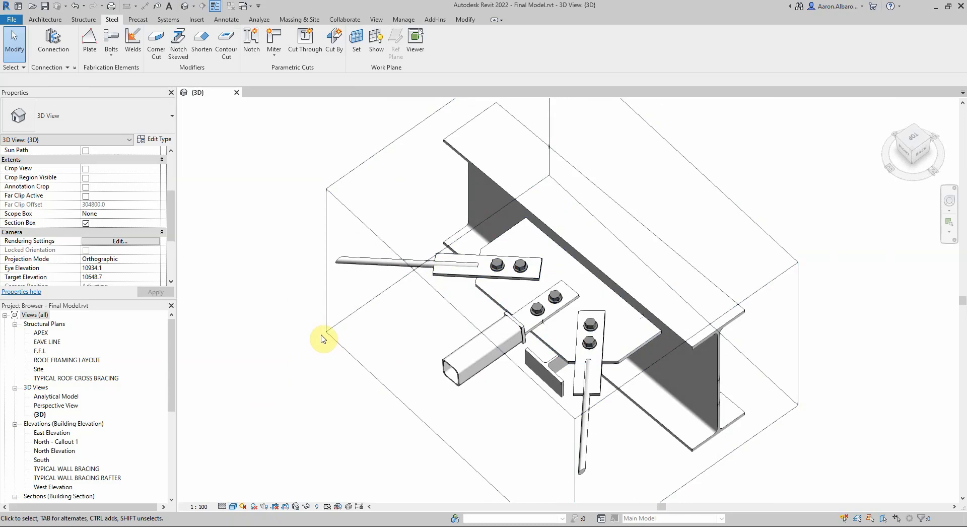
click(547, 323)
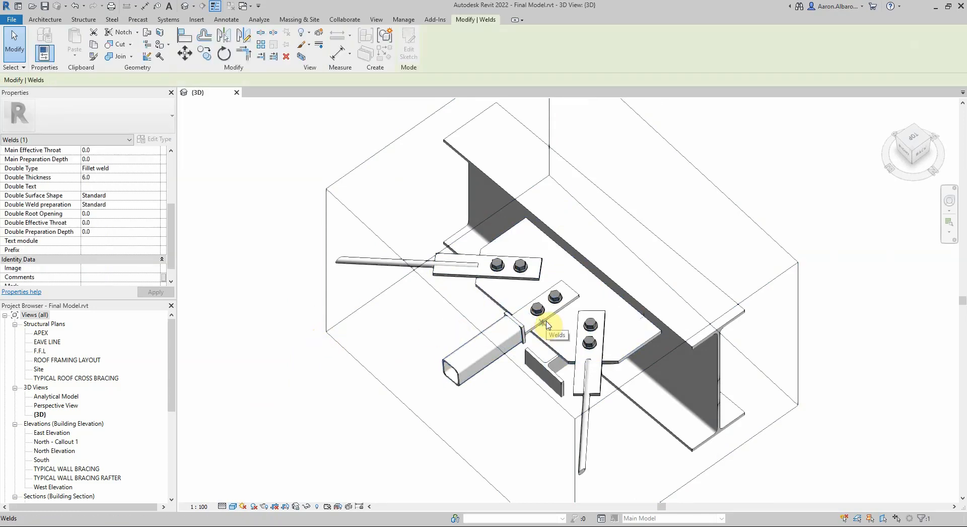
key(Escape)
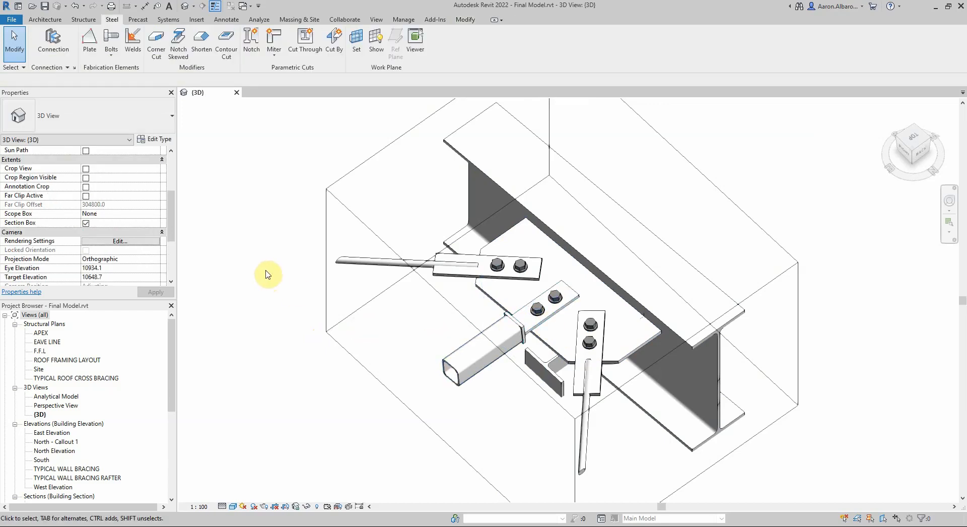
scroll(585, 258, down, 3)
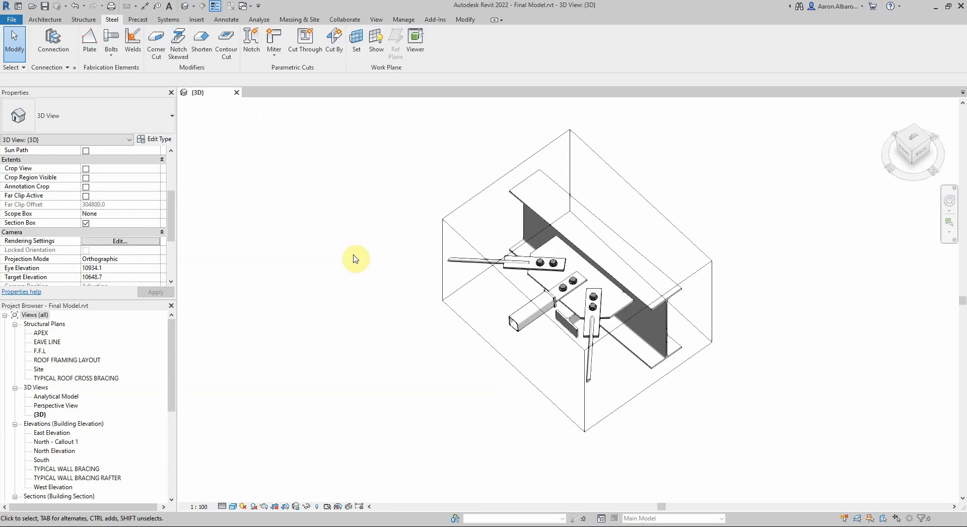
Turn off the section box in the 3D view so the whole steel frame is displayed.
click(499, 187)
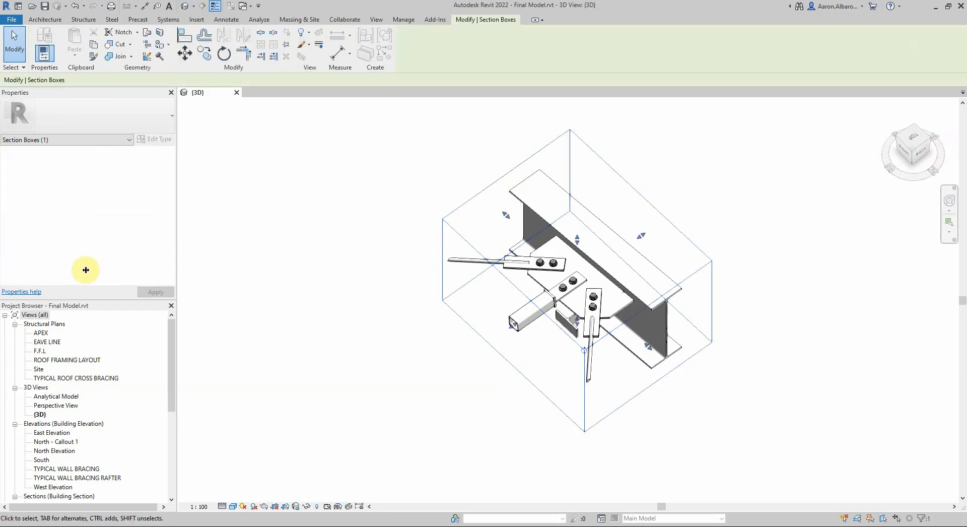
click(275, 264)
scroll(86, 270, down, 3)
scroll(86, 270, down, 3)
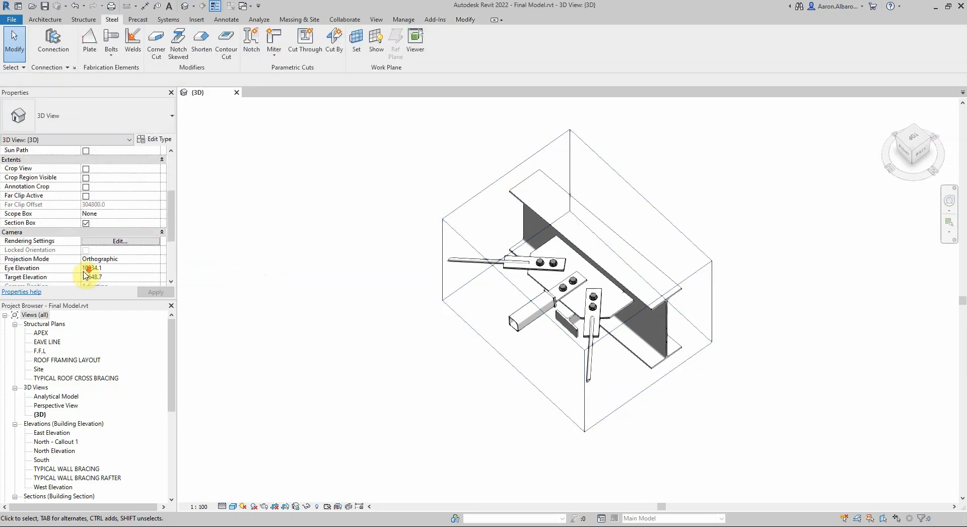
click(86, 224)
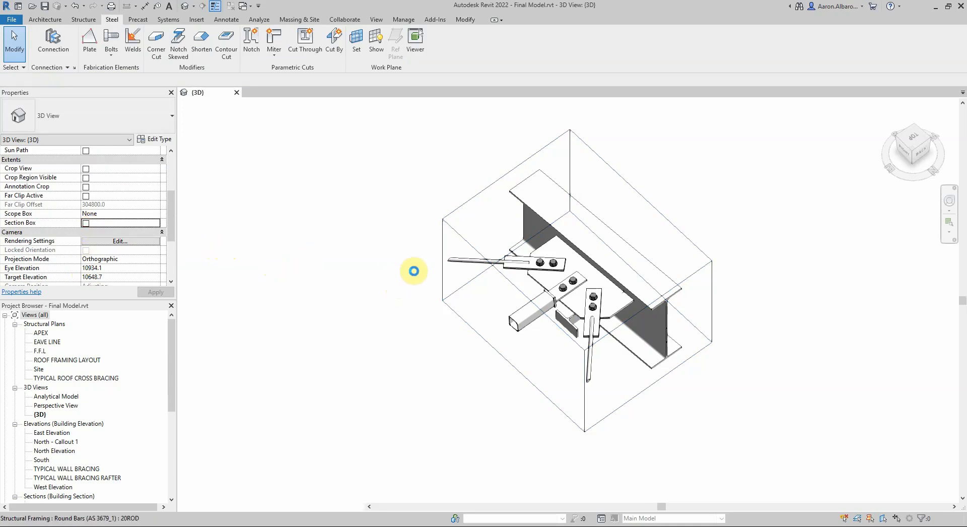
Create a structural connection between the column and the three braces that meet at the same point on it.
click(416, 275)
scroll(682, 238, down, 8)
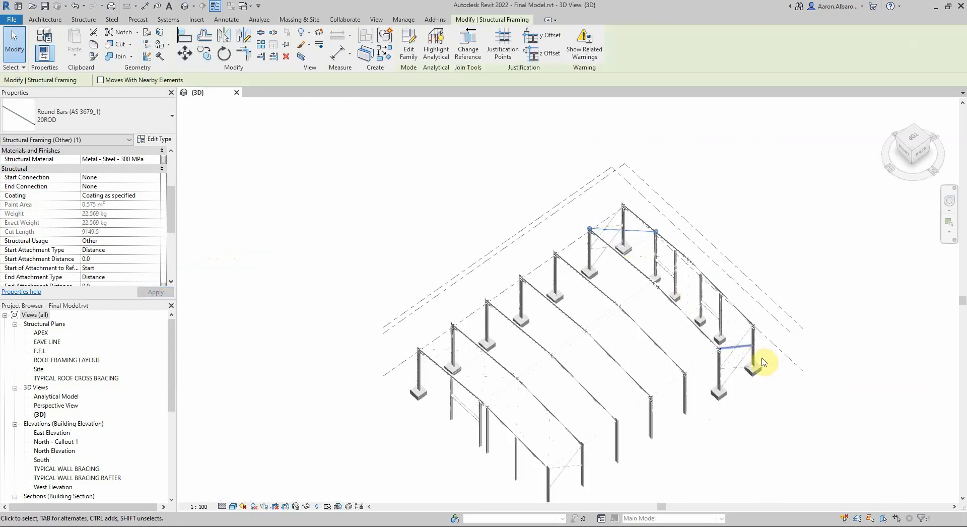
scroll(766, 362, up, 2)
scroll(765, 361, up, 8)
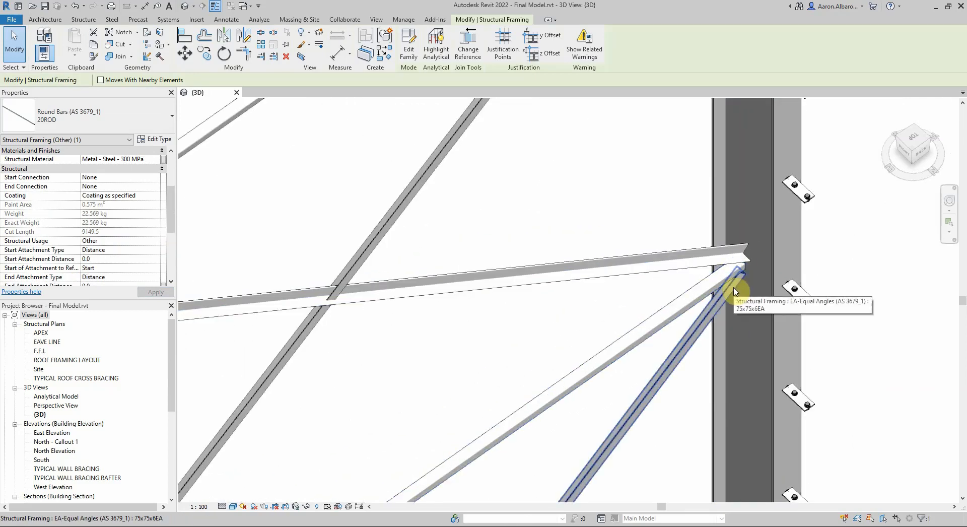
click(734, 291)
ctrl+click(699, 249)
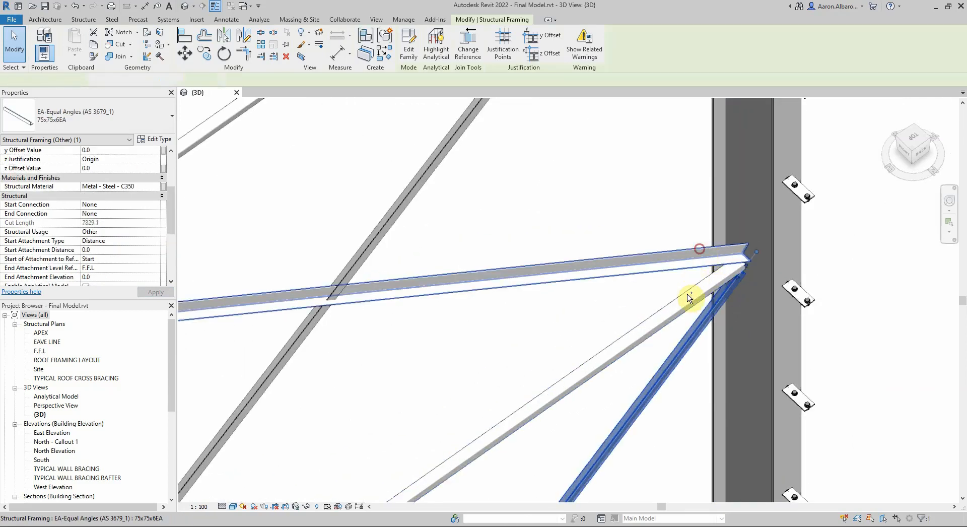
ctrl+click(689, 300)
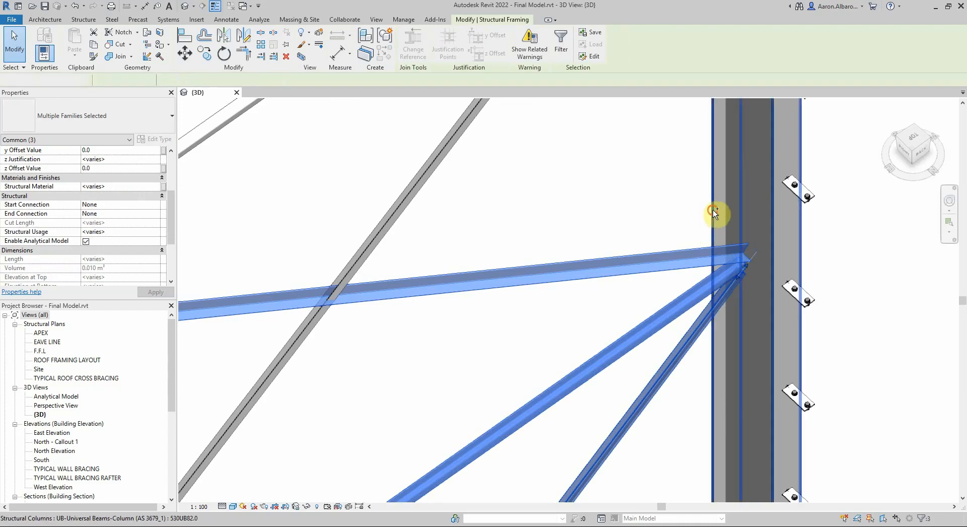
ctrl+click(712, 209)
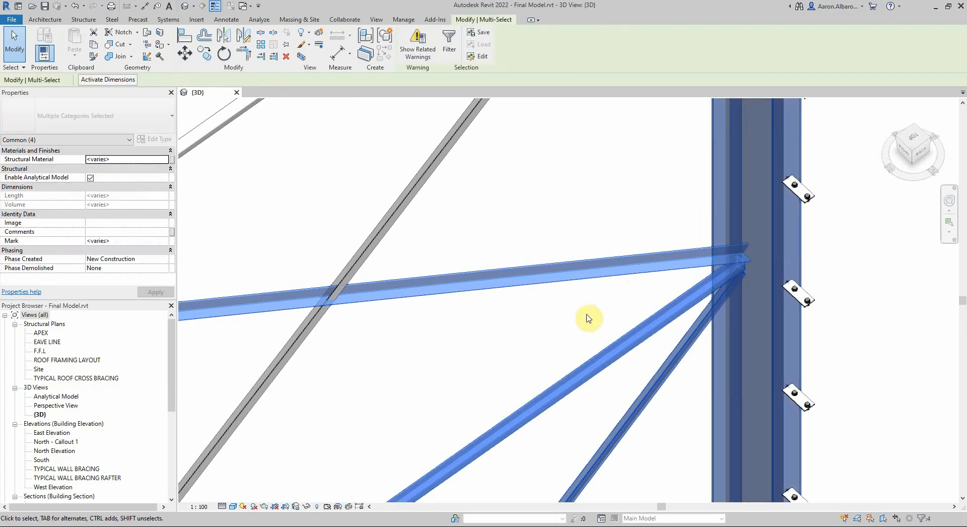
click(84, 19)
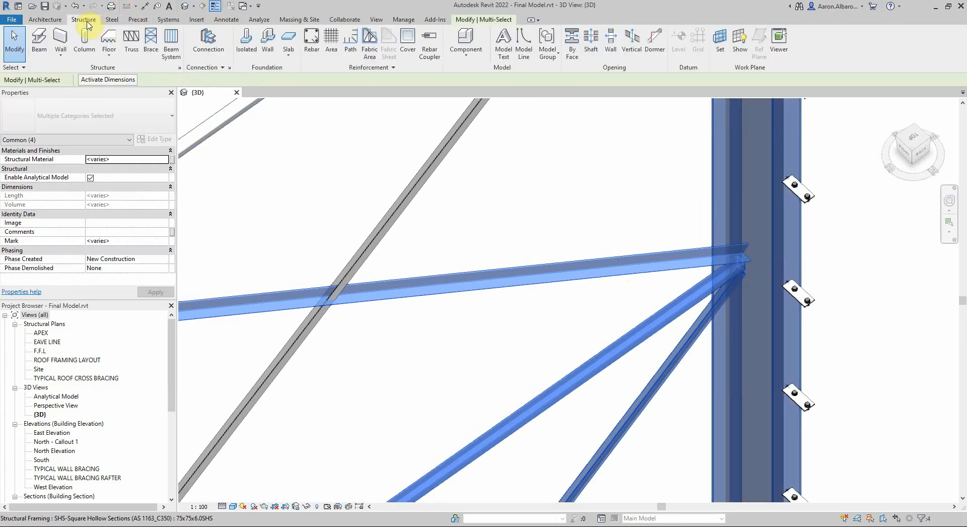
click(204, 44)
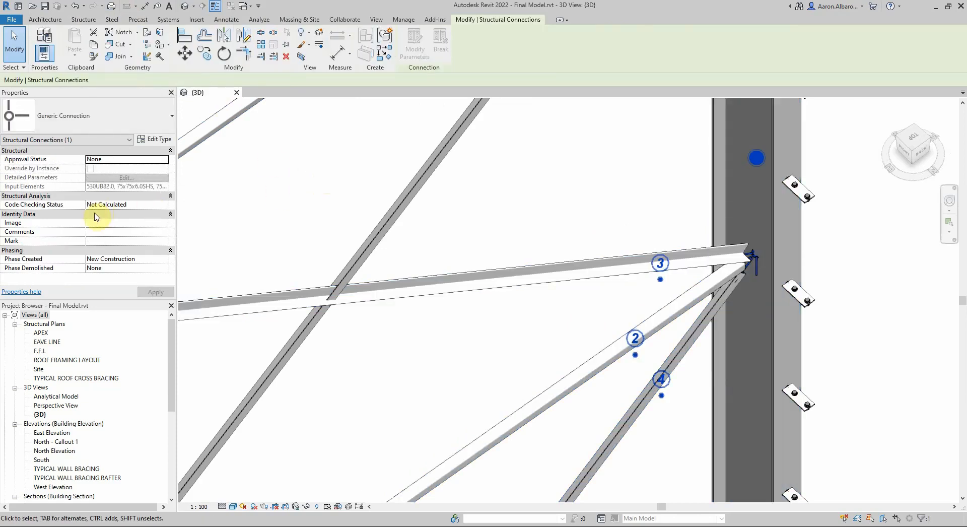
Change the type of the new column brace connection to Triple tube brace gusset.
click(98, 132)
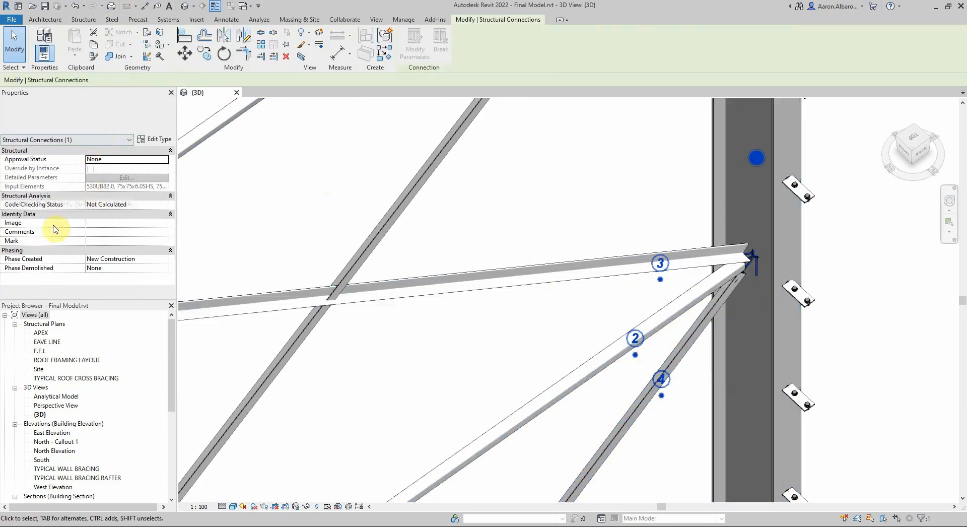
click(111, 110)
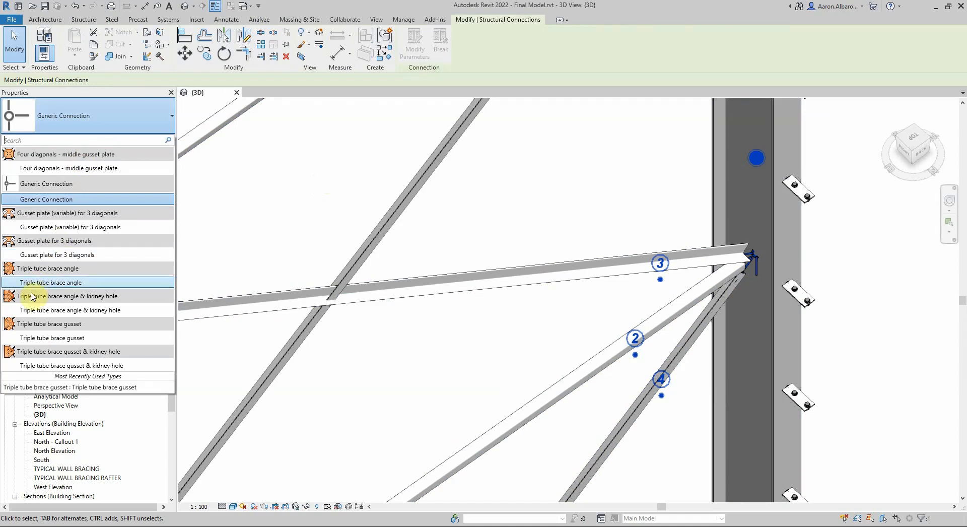
click(50, 338)
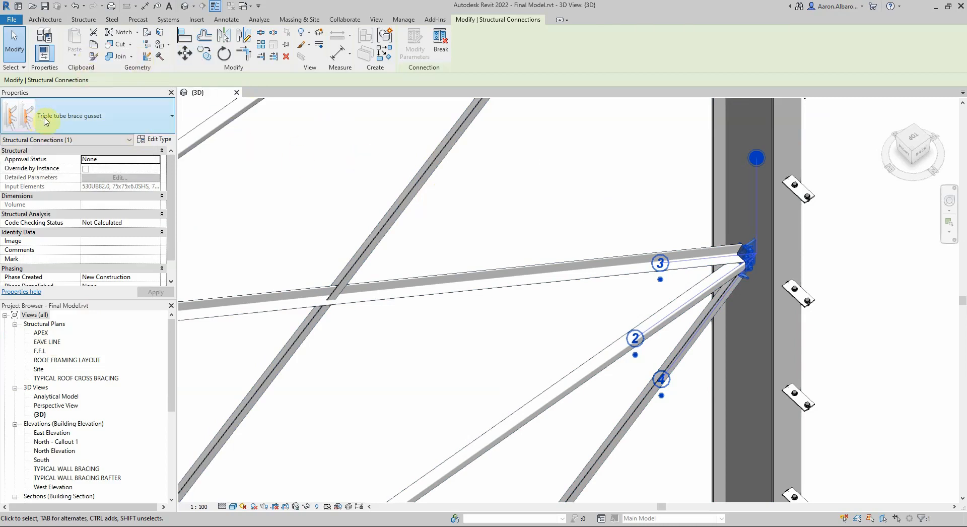
click(500, 173)
Enable Override by Instance for the triple tube brace gusset connection at the column.
scroll(765, 246, up, 5)
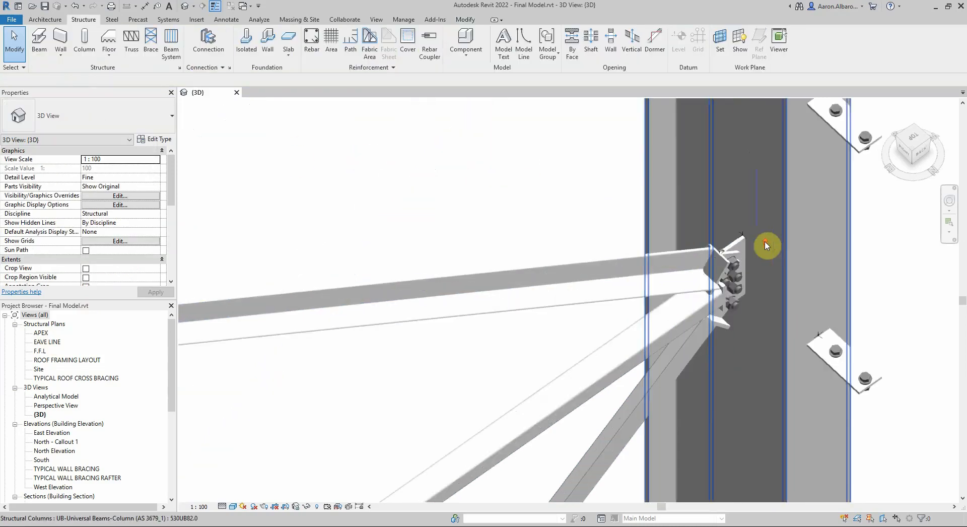
click(733, 259)
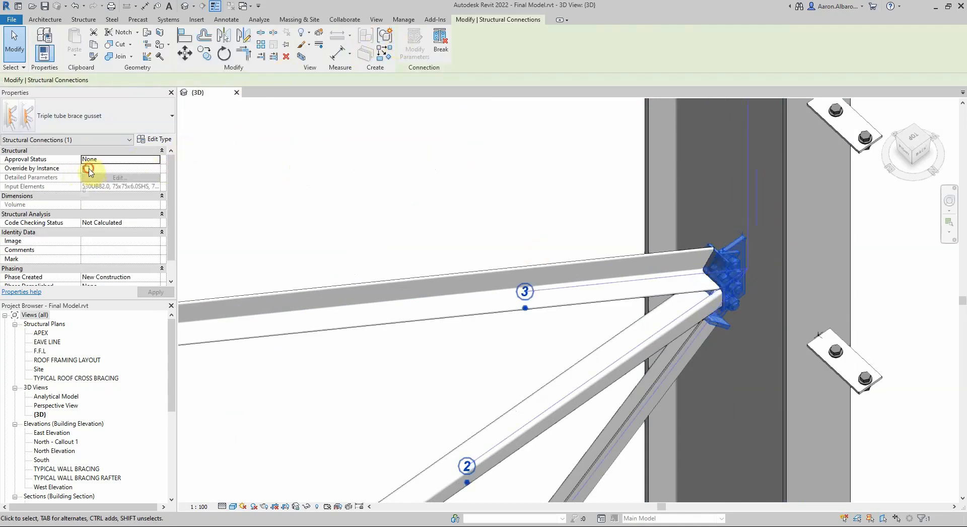
click(87, 170)
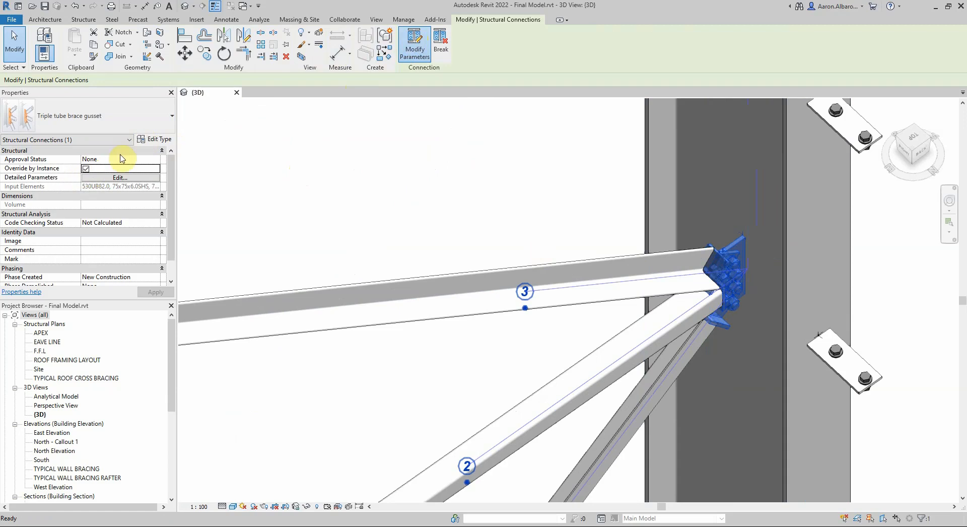
click(327, 21)
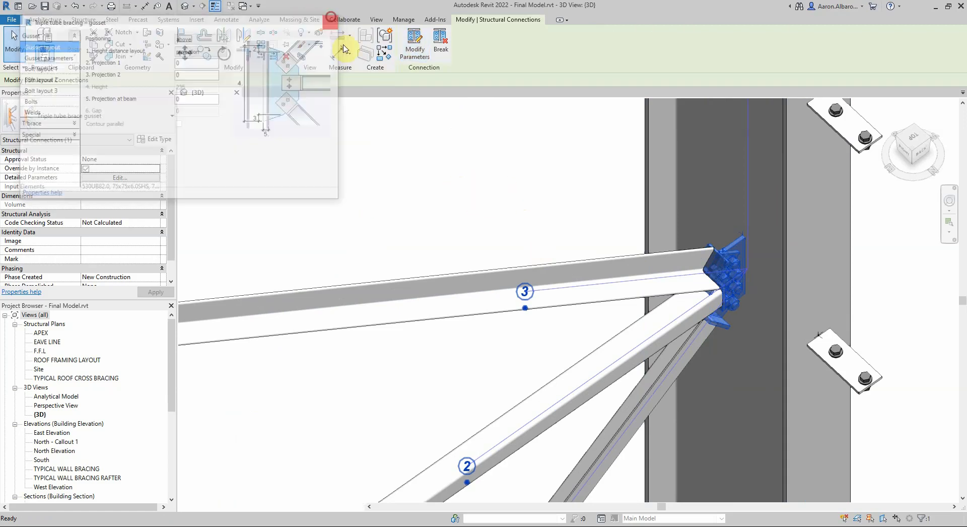
Isolate the gusset connection with a section box around it.
click(419, 176)
click(728, 249)
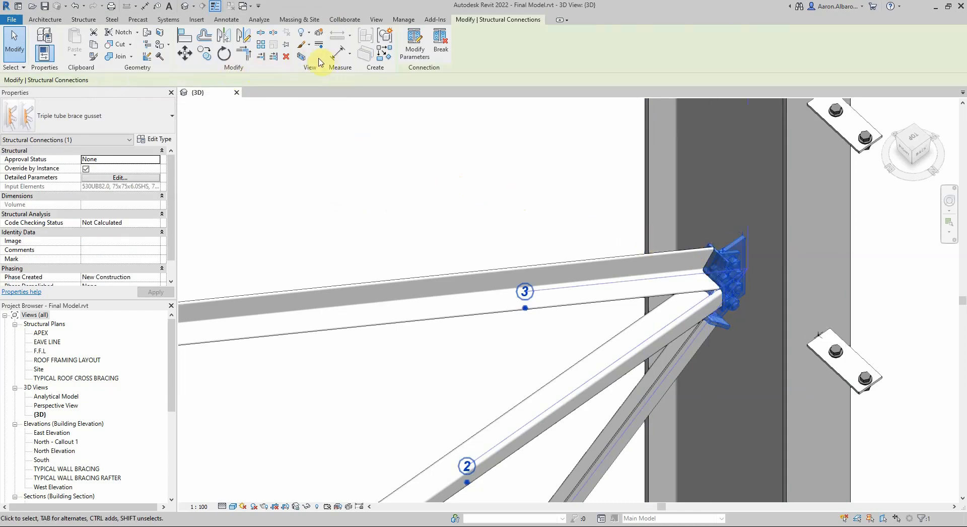
click(298, 58)
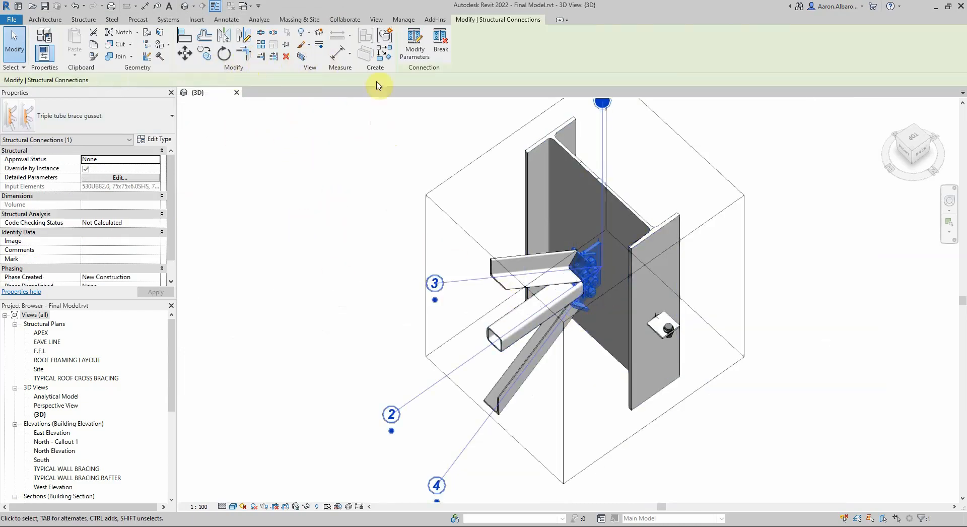
Set the 3D view's visual style to Wireframe and orient the view to Back.
click(414, 44)
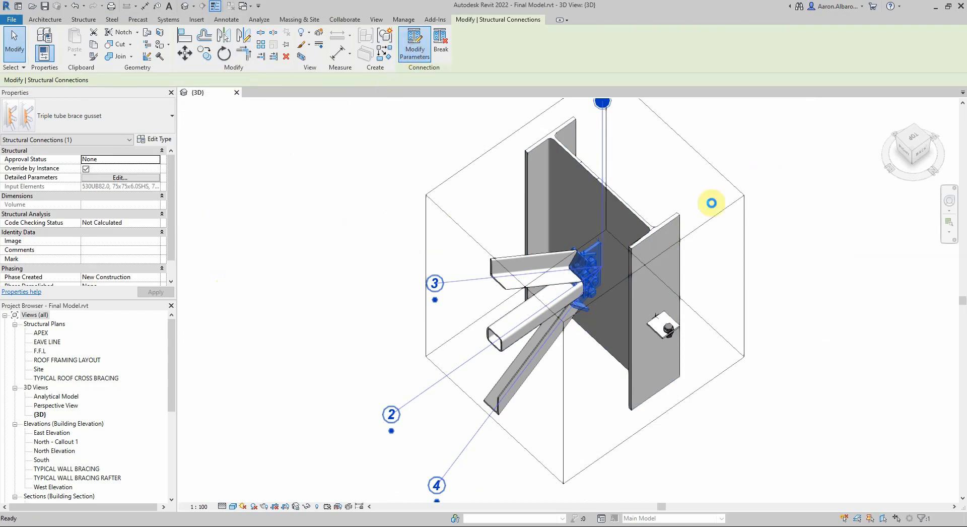
click(233, 507)
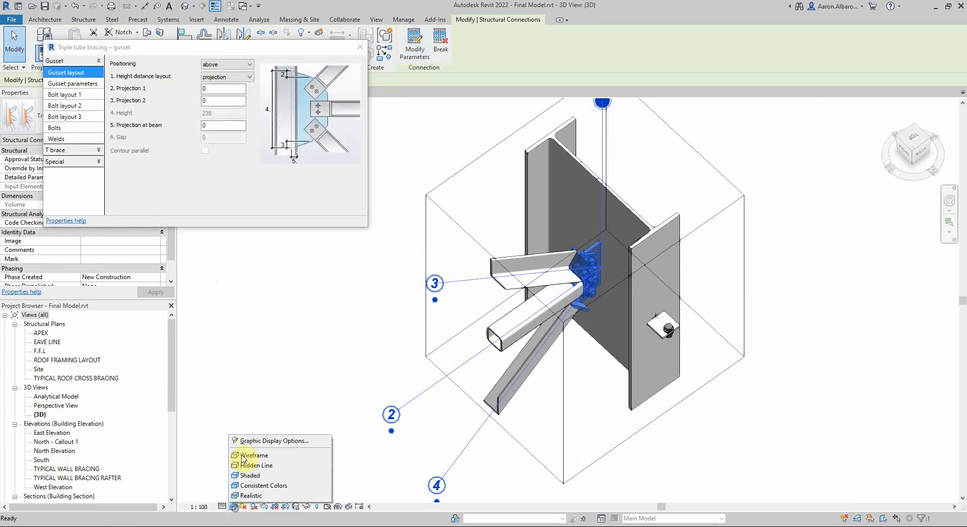
click(247, 456)
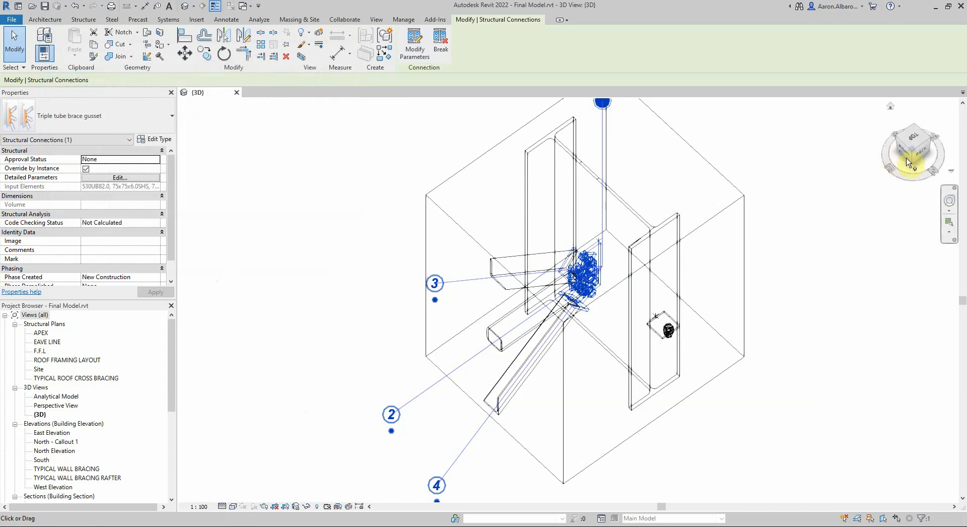
click(919, 154)
In the gusset's Bolt layout 1, set 1 bolt oblong and 2 bolts along with an intermediate distance of 70.
click(416, 48)
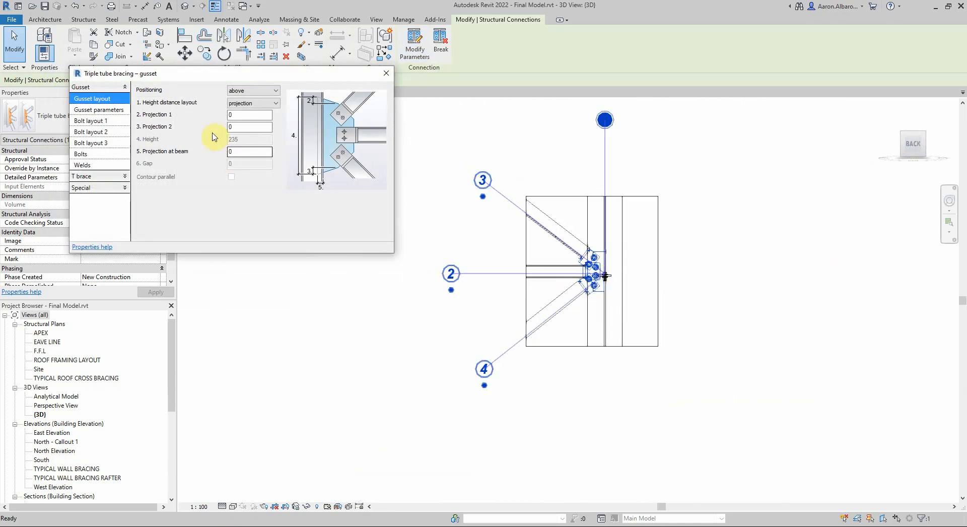
click(95, 120)
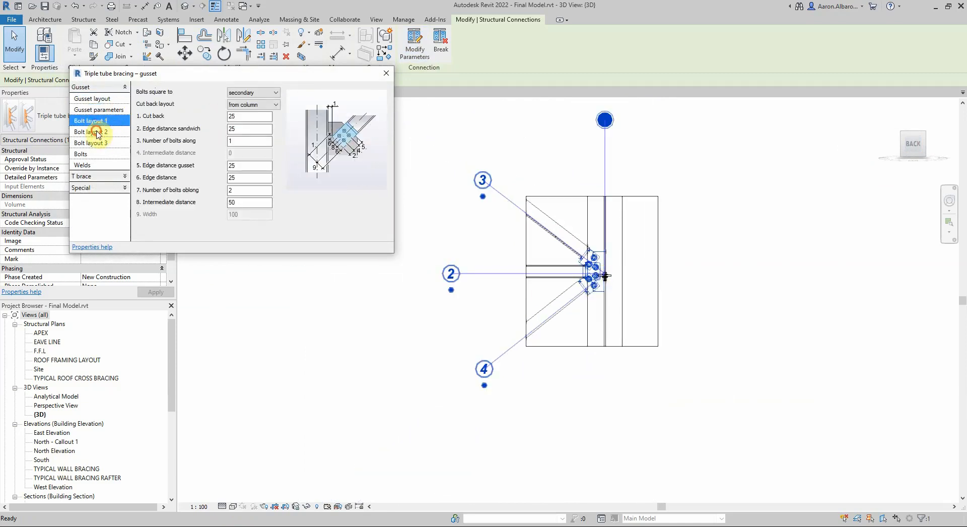
click(95, 132)
click(110, 122)
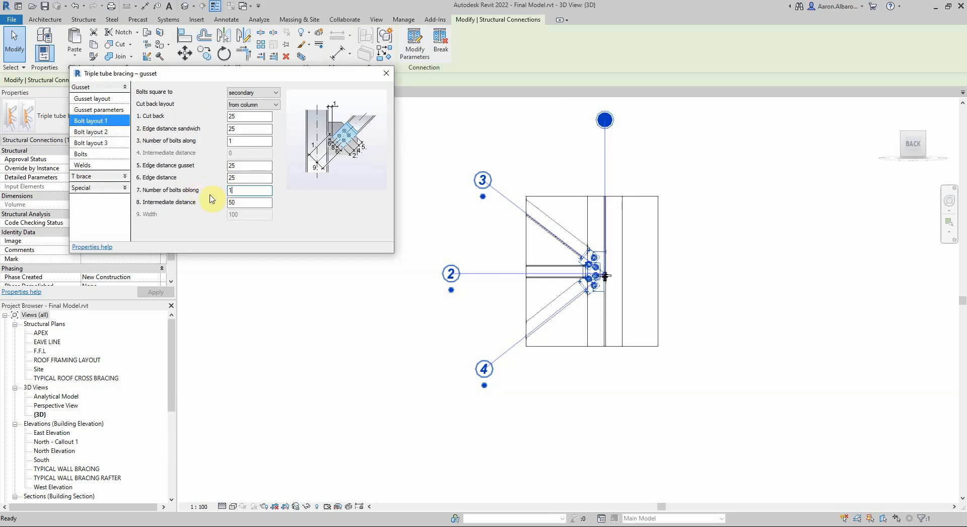
click(236, 203)
click(237, 177)
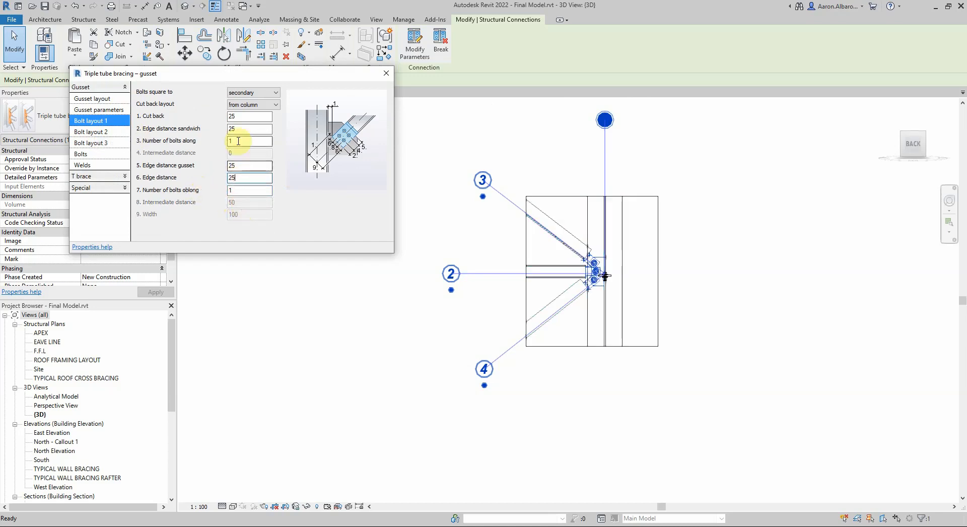
click(244, 166)
click(246, 154)
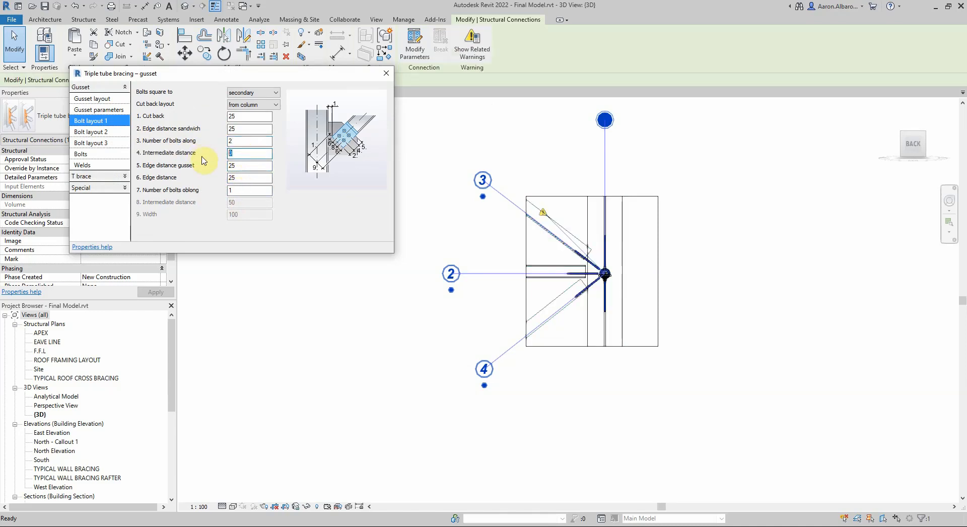
Set both the edge distance and the edge distance gusset to 35 in Bolt layout 1.
click(248, 166)
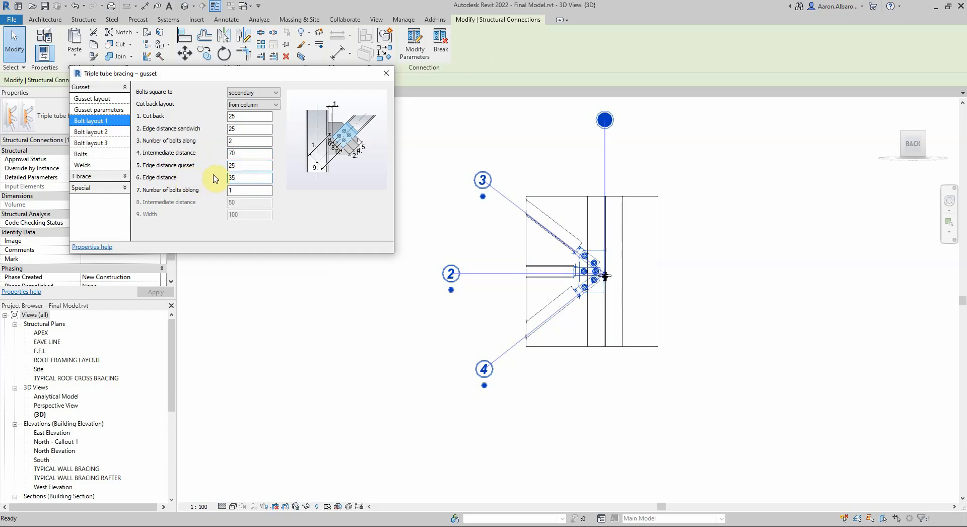
click(241, 167)
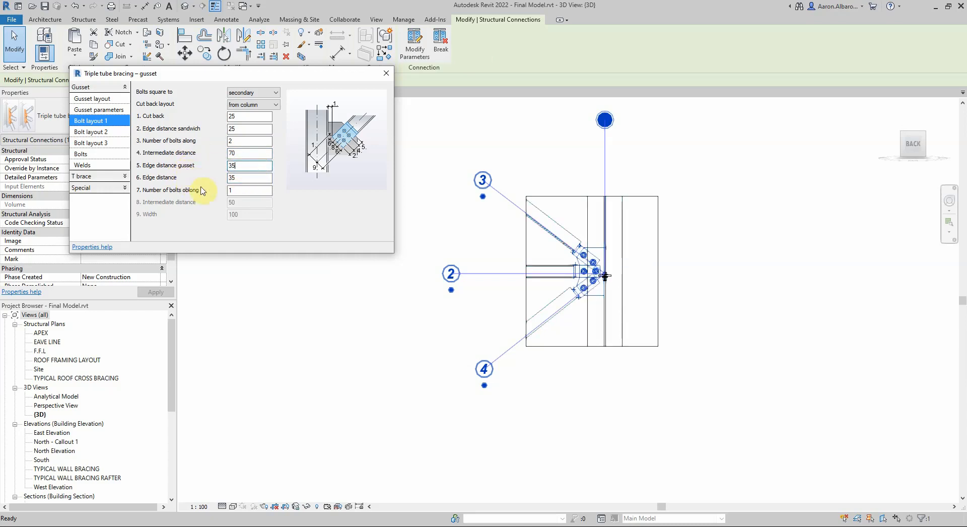
click(247, 180)
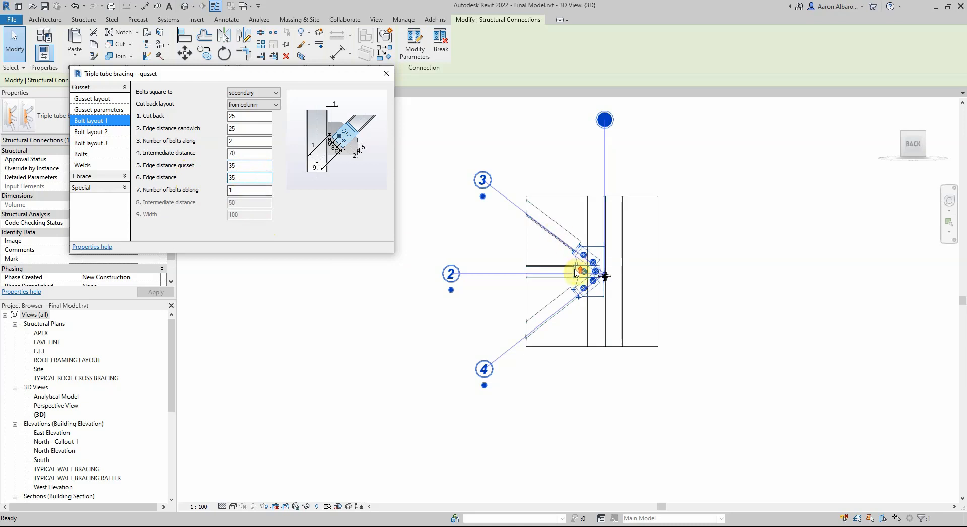
Set the cut back from the column to 100 in Bolt layout 1.
scroll(577, 273, up, 5)
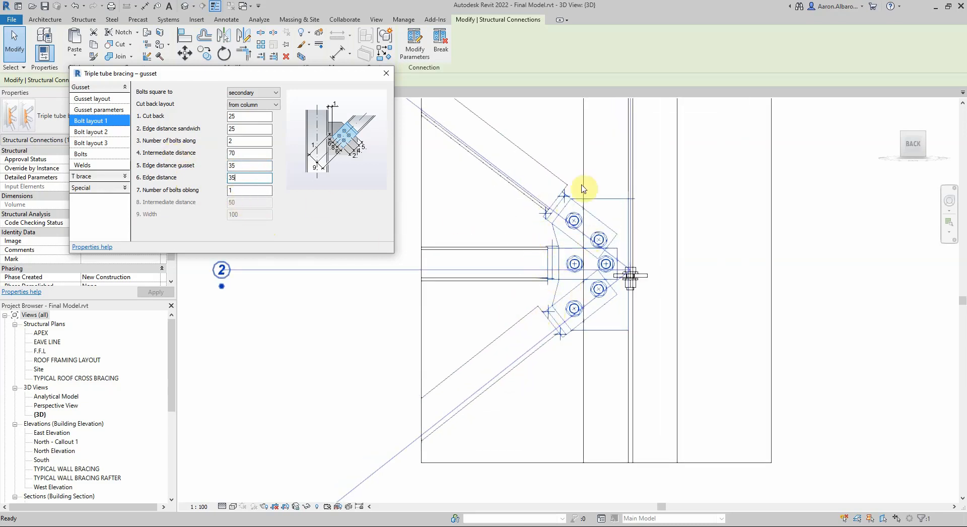
click(104, 132)
click(114, 121)
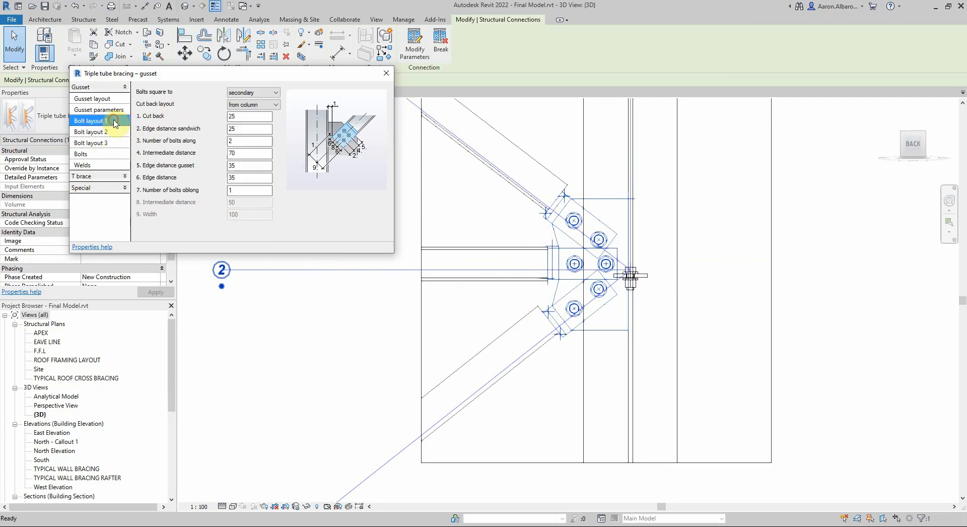
click(246, 130)
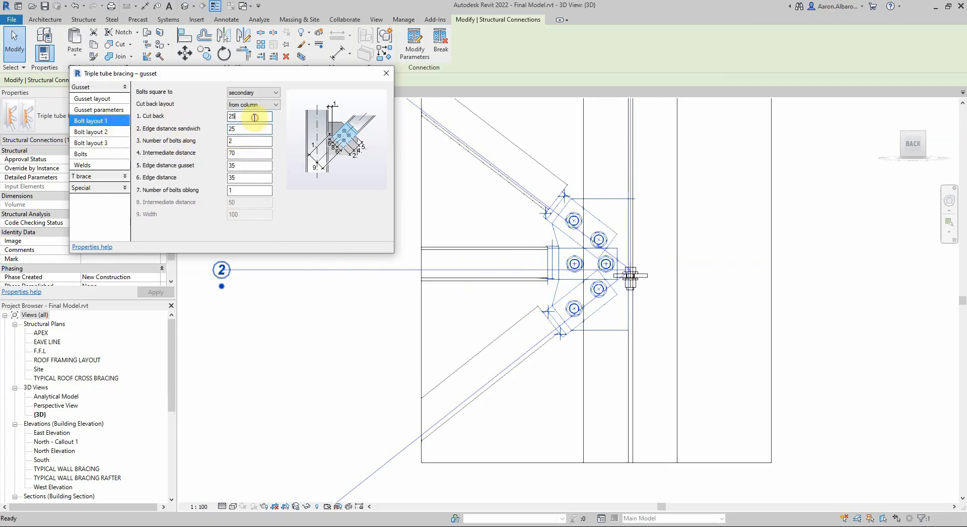
double_click(254, 117)
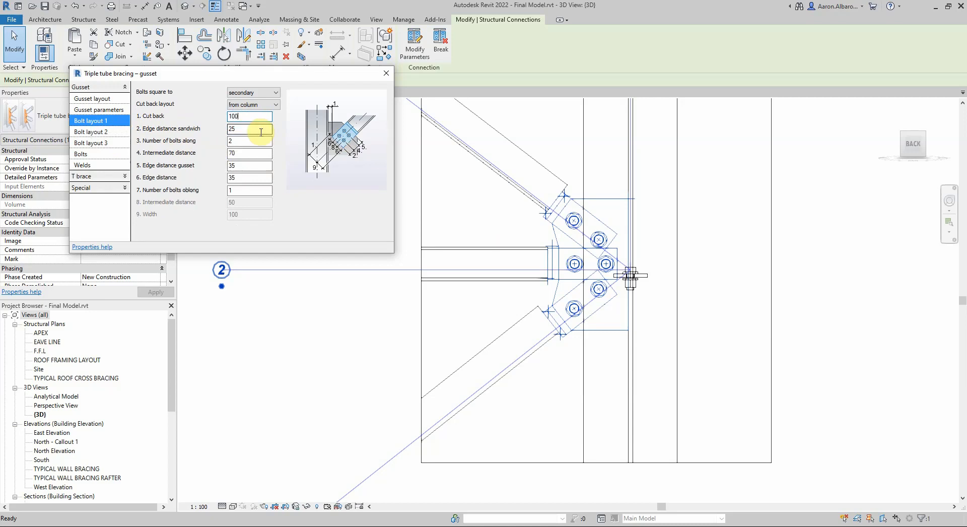
text(100)
click(261, 132)
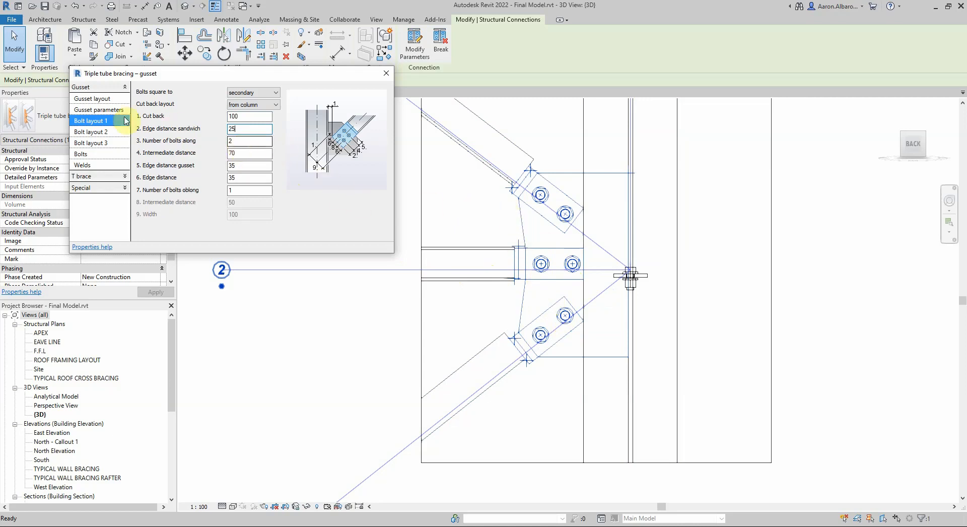
Set the gusset thickness to 12 and all six gusset projections to 5.
click(100, 109)
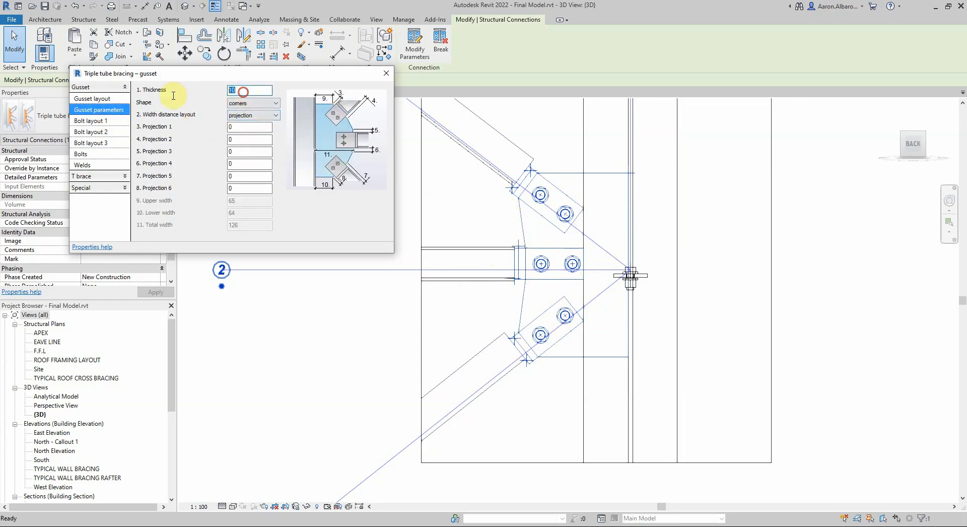
click(228, 129)
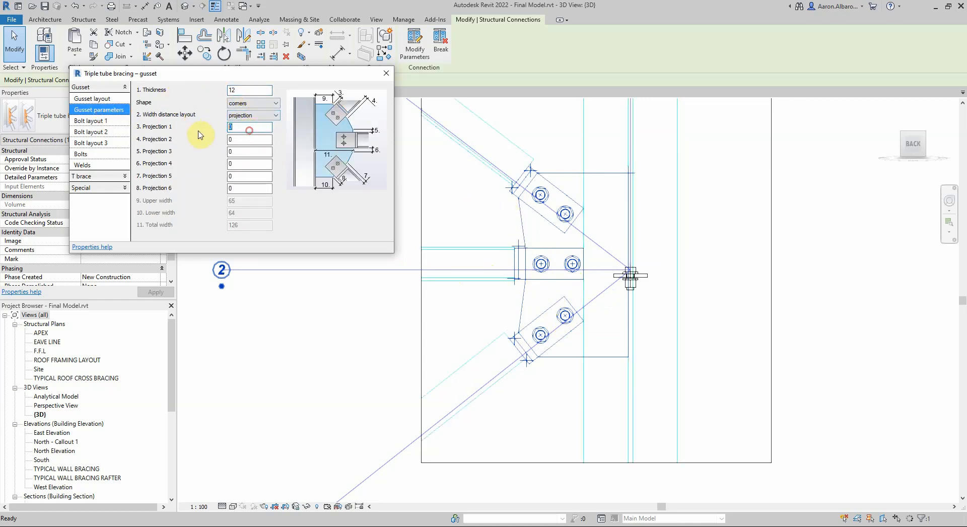
text(5)
click(240, 138)
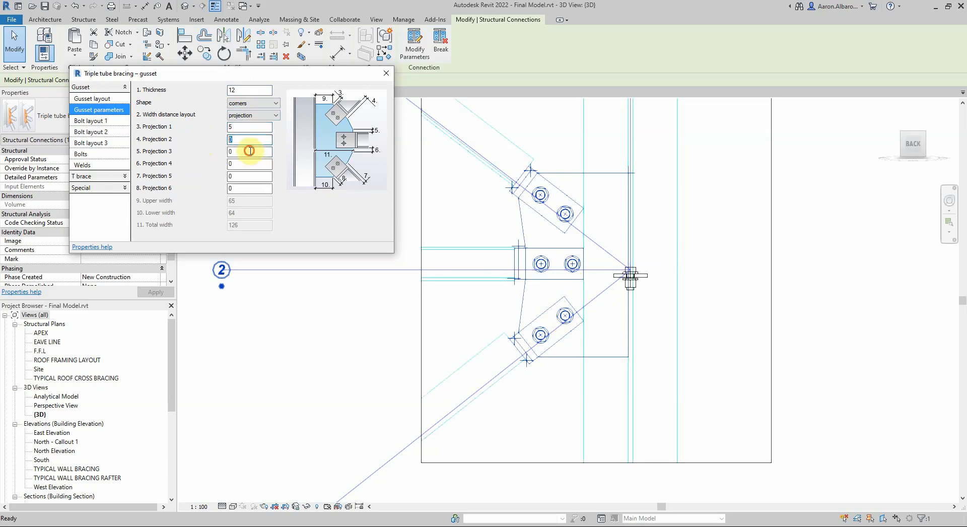
click(246, 150)
click(240, 139)
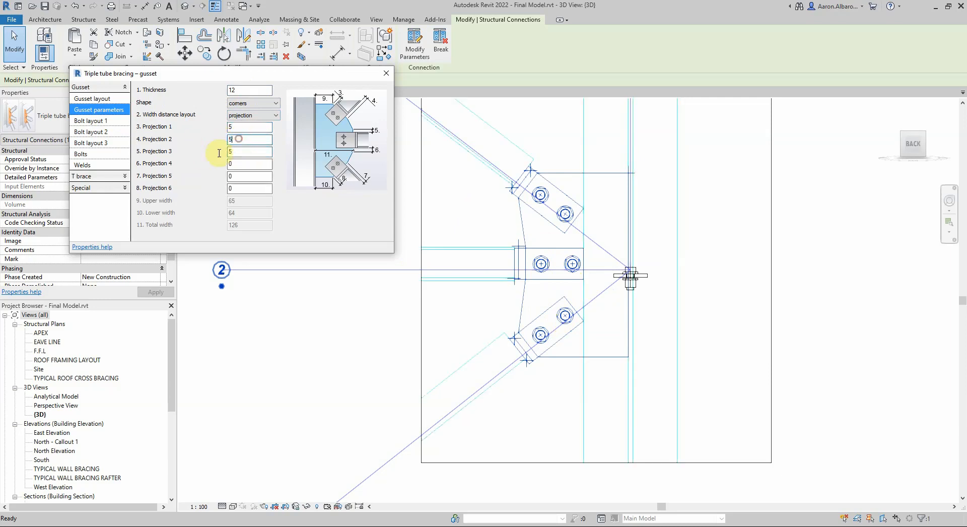
click(239, 163)
text(5)
click(250, 176)
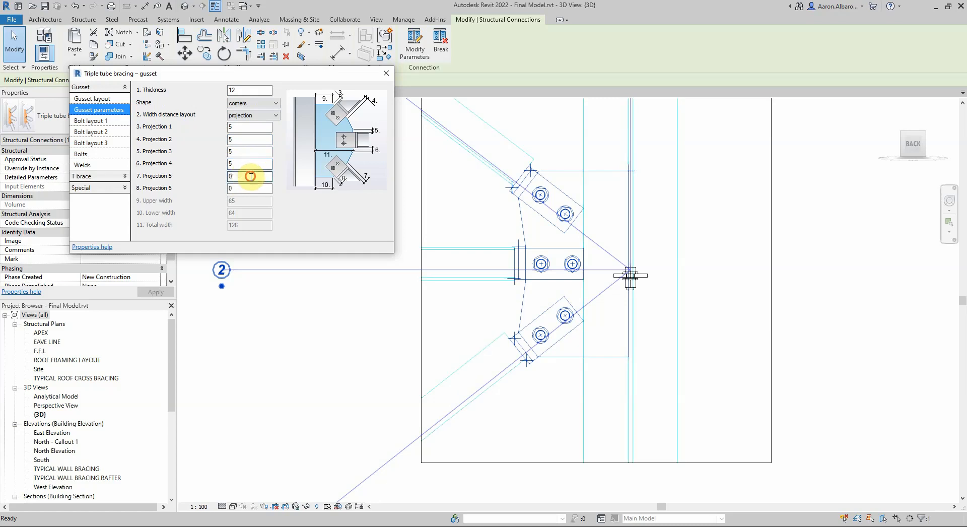
text(5)
click(239, 188)
text(5)
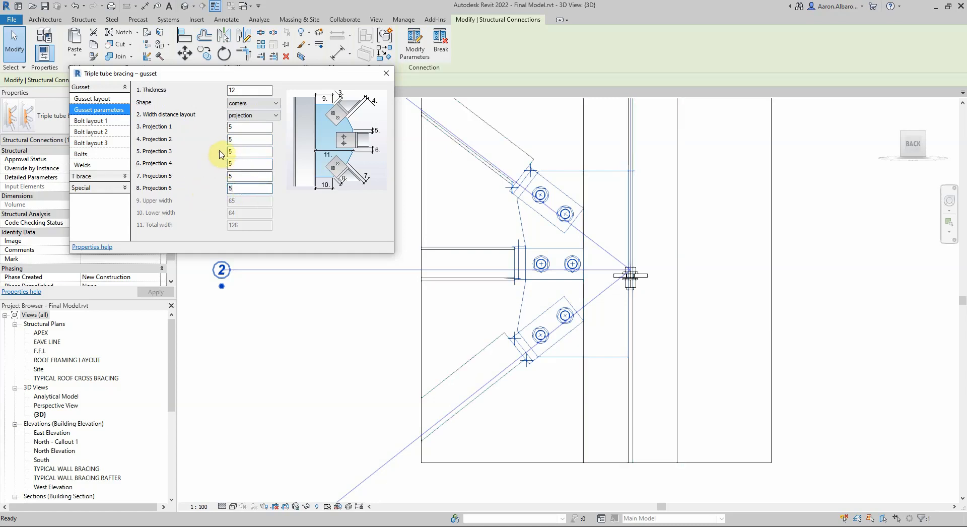
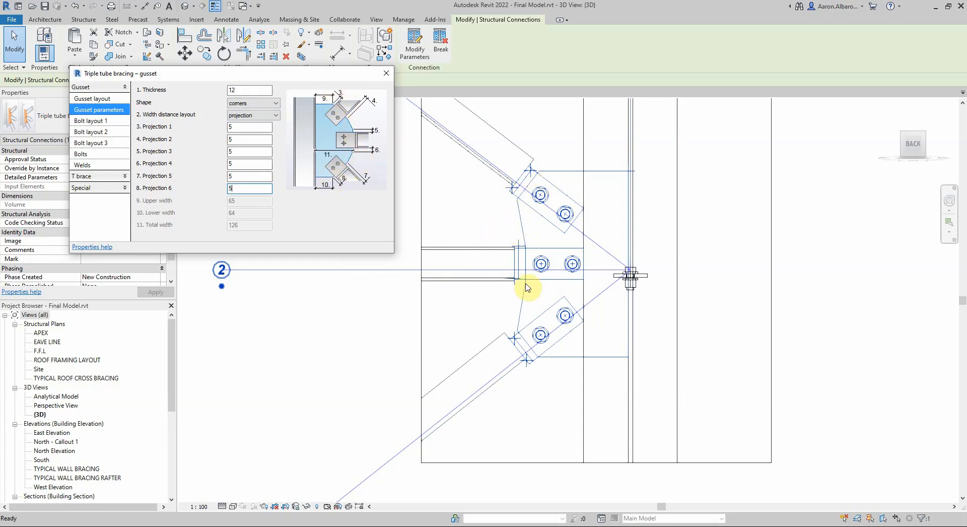
Set the edge distance sandwich to 35 in Bolt layout 1 and check Bolt layouts 2 and 3.
click(107, 121)
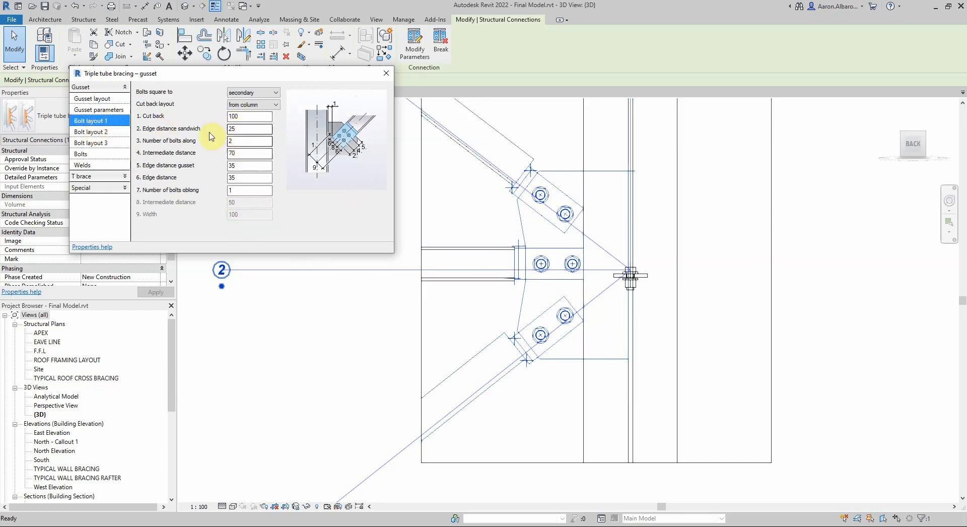
double_click(247, 130)
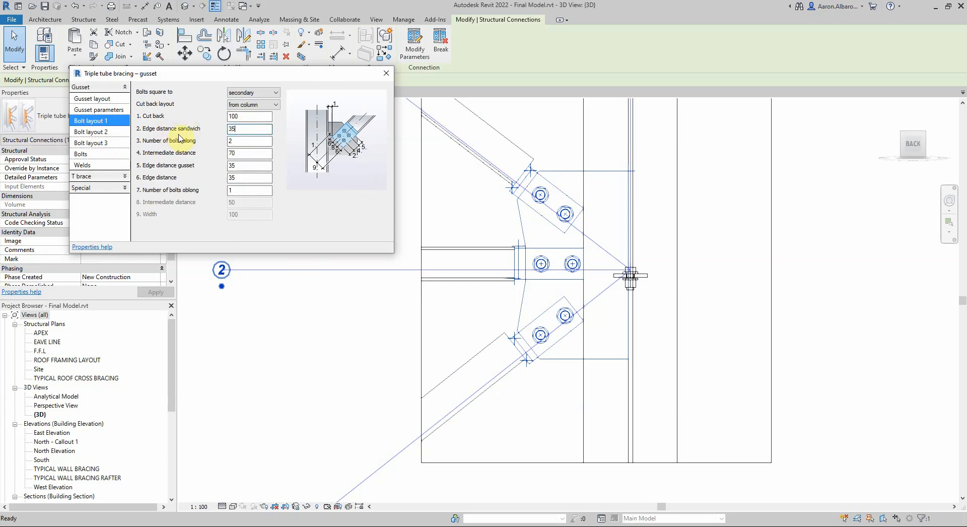
click(112, 132)
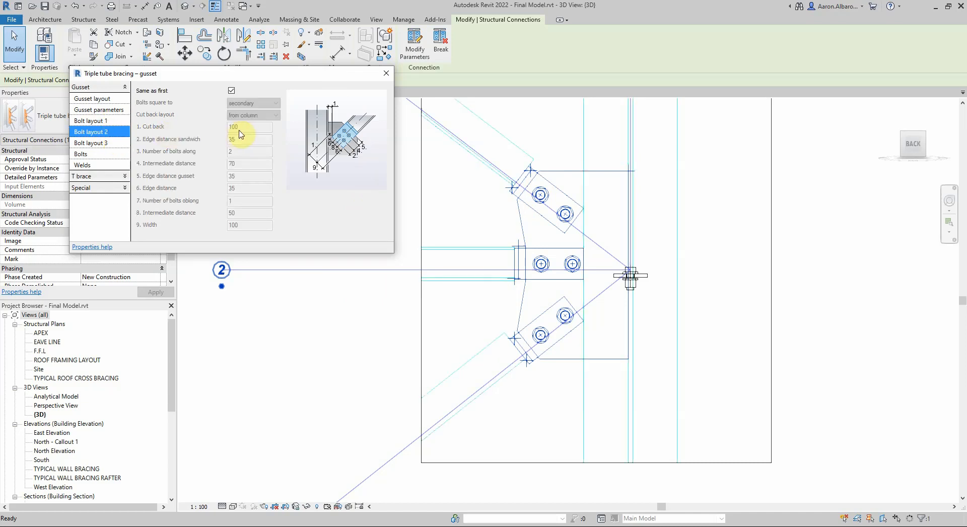
click(101, 143)
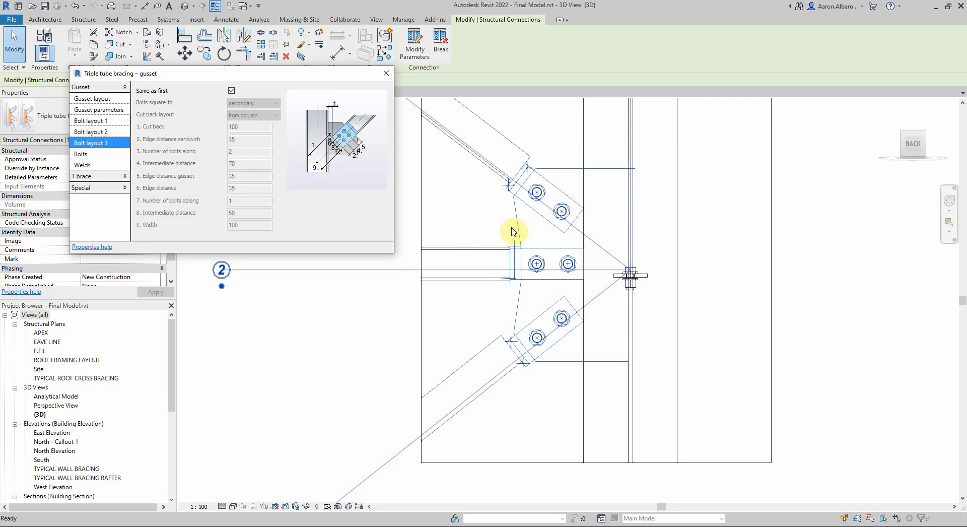
click(107, 133)
click(98, 121)
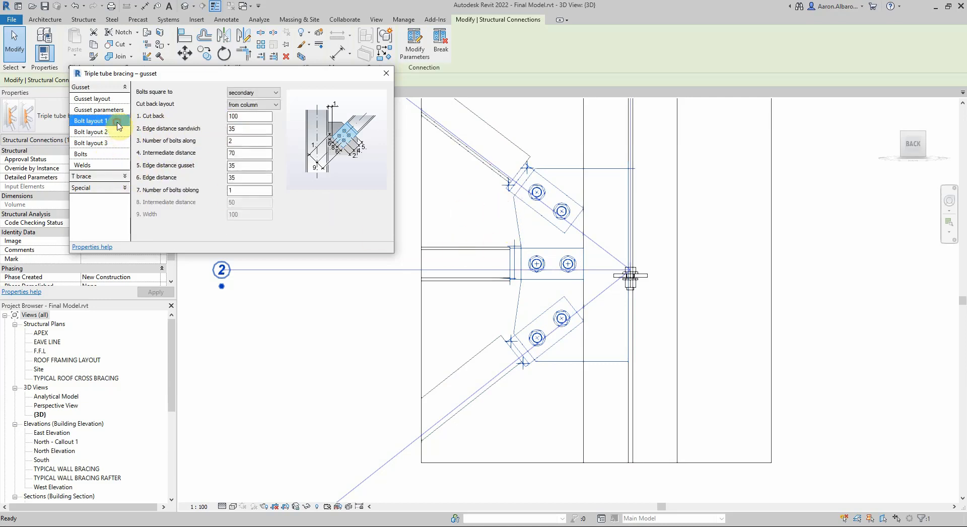
Set the gusset bolts to 20.00 mm diameter, type AS 1252, grade 8.8/S and assembly Na2W, check the welds, and close the connection parameters.
click(94, 166)
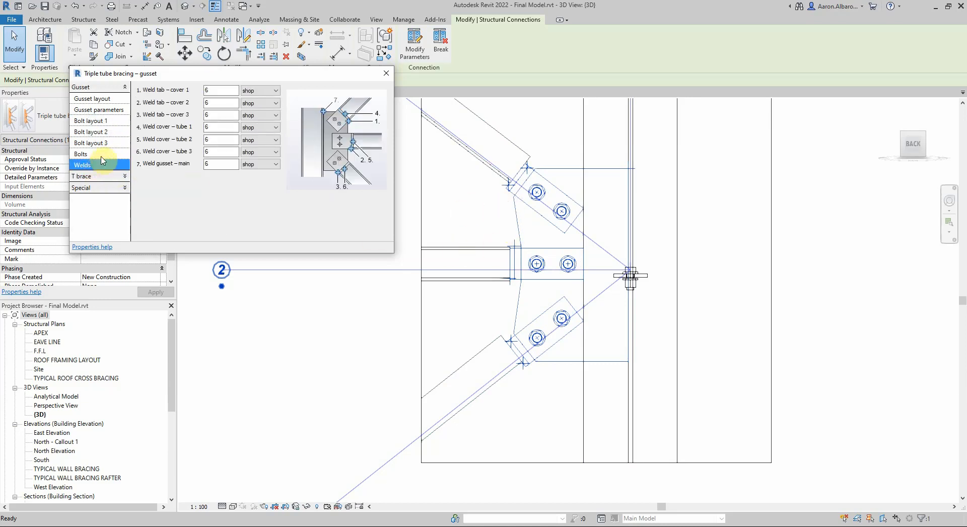
click(103, 155)
click(266, 91)
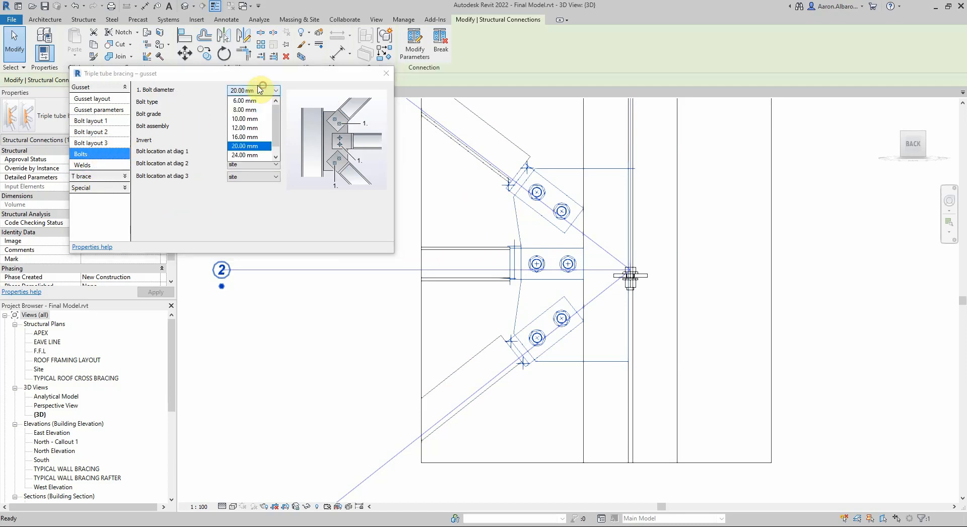
click(246, 145)
click(255, 102)
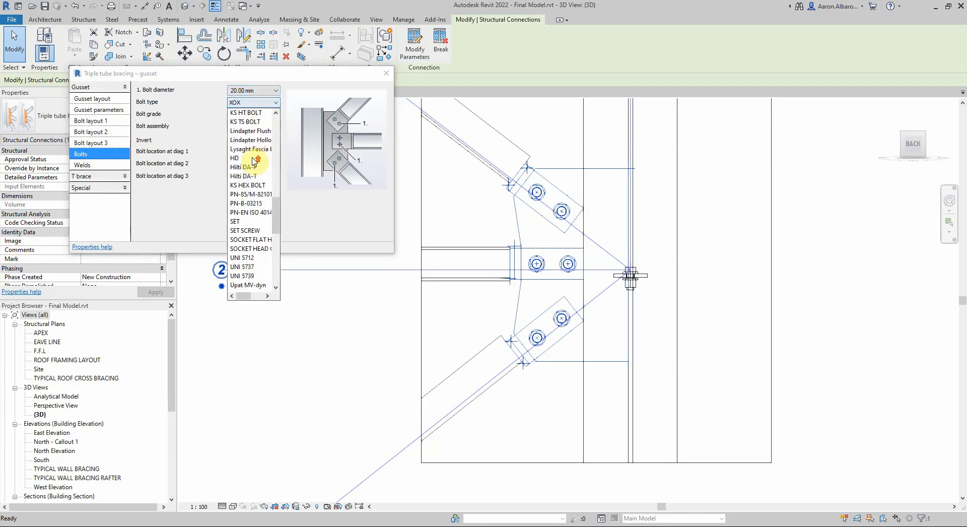
click(246, 176)
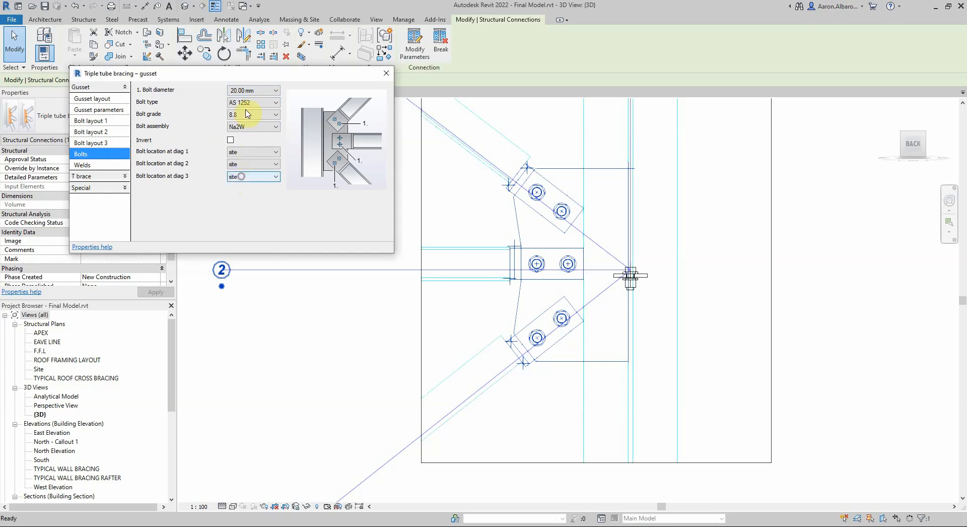
click(250, 115)
click(244, 134)
click(252, 126)
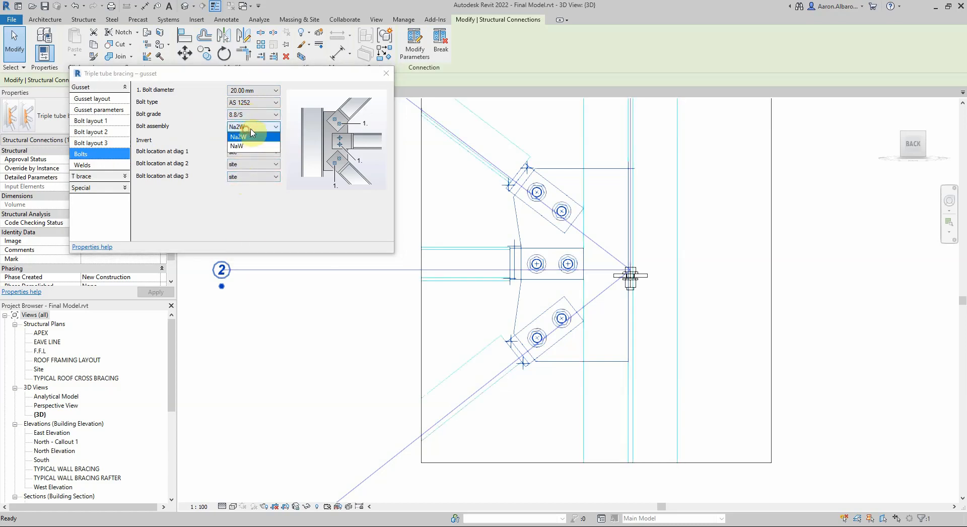
click(247, 133)
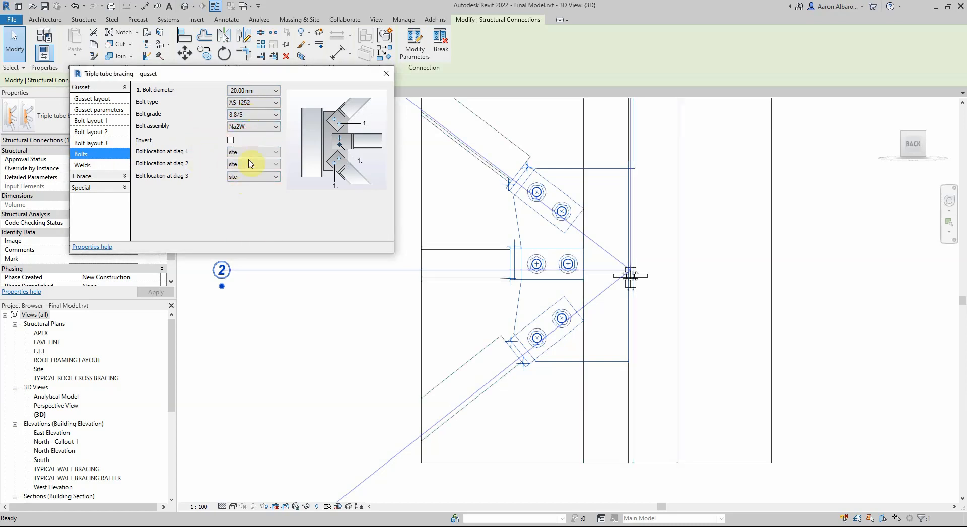
click(94, 167)
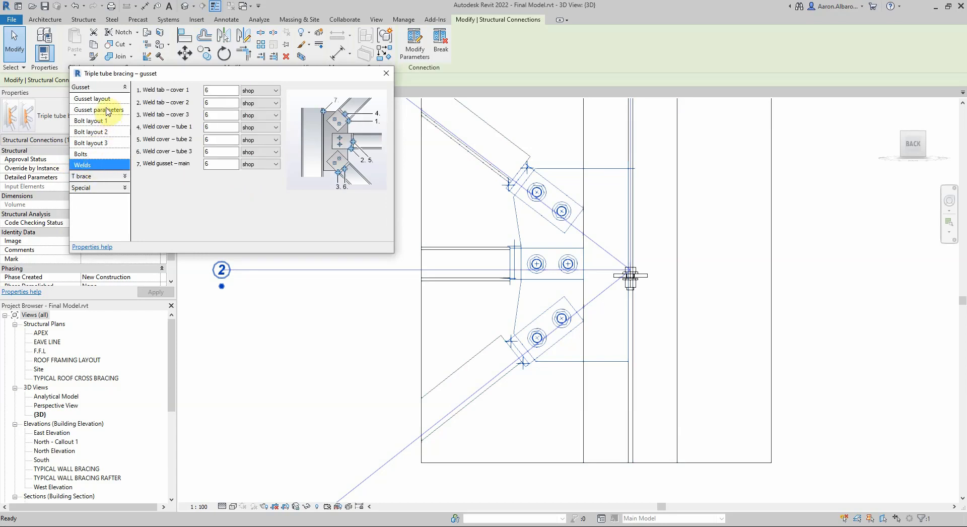
click(387, 74)
click(346, 210)
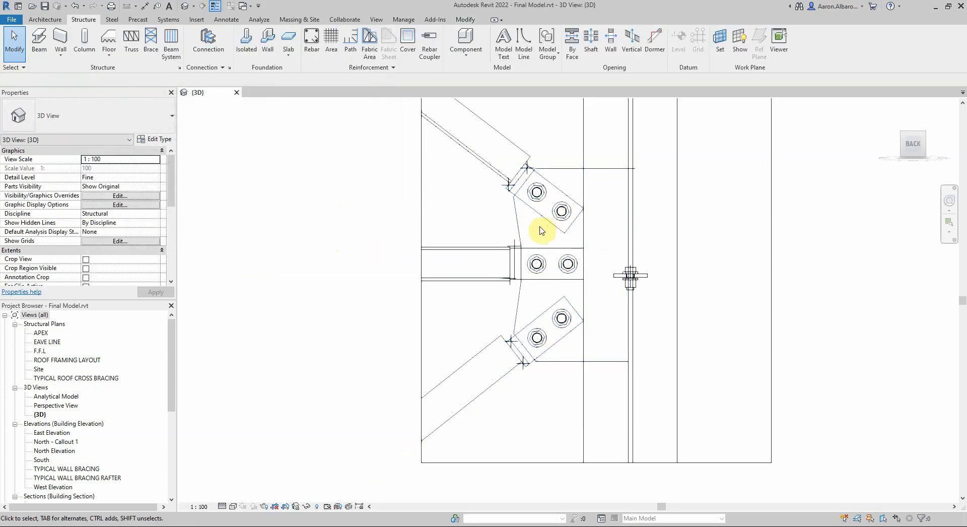
Propagate the triple tube brace gusset connection to similar joints in the model.
click(515, 227)
right_click(516, 227)
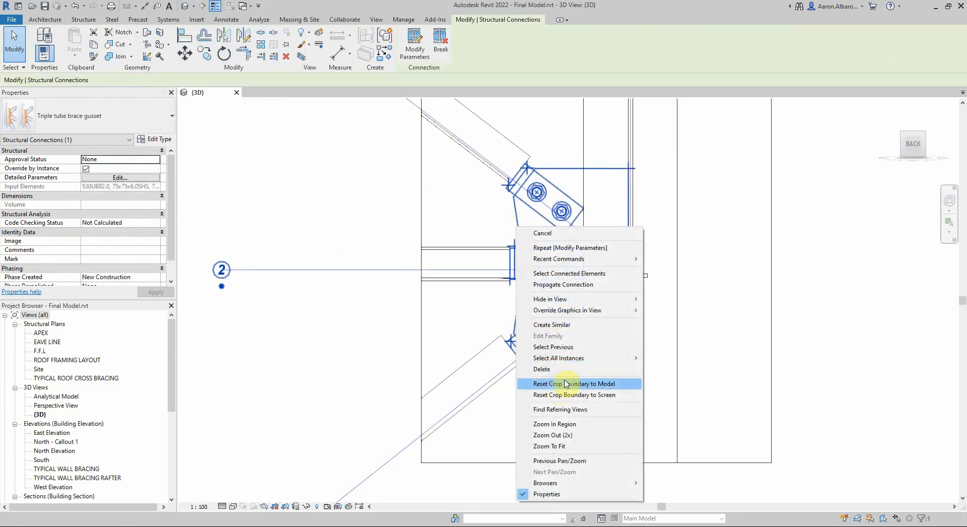
click(559, 284)
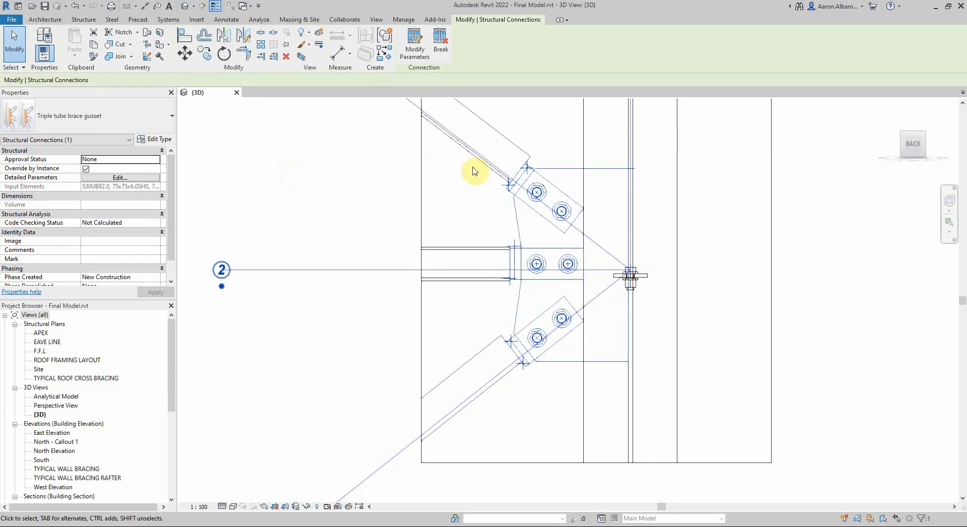
Switch the 3D view to a shaded visual style, inspect the gusset connection at an angle, and orient the view to Back.
click(234, 507)
click(242, 476)
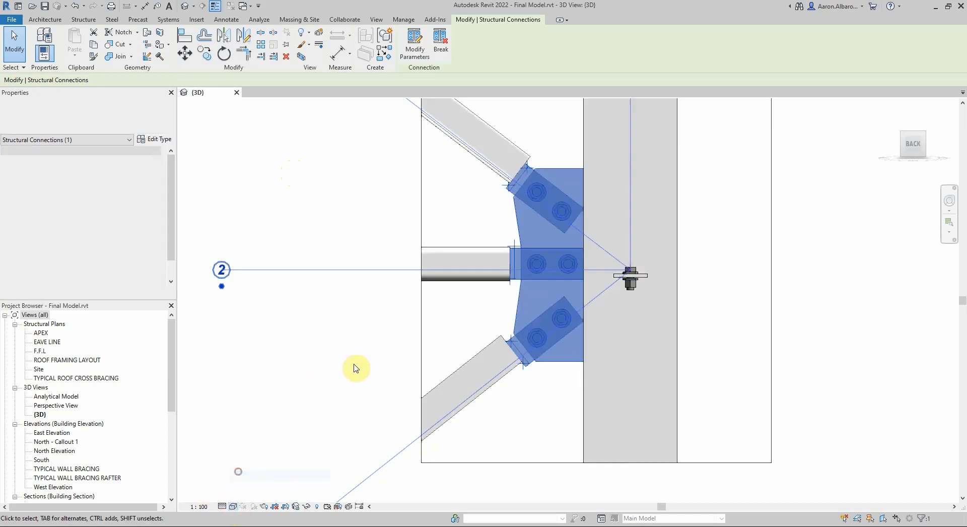
shift+middle_drag(356, 368, 346, 324)
click(283, 236)
click(527, 188)
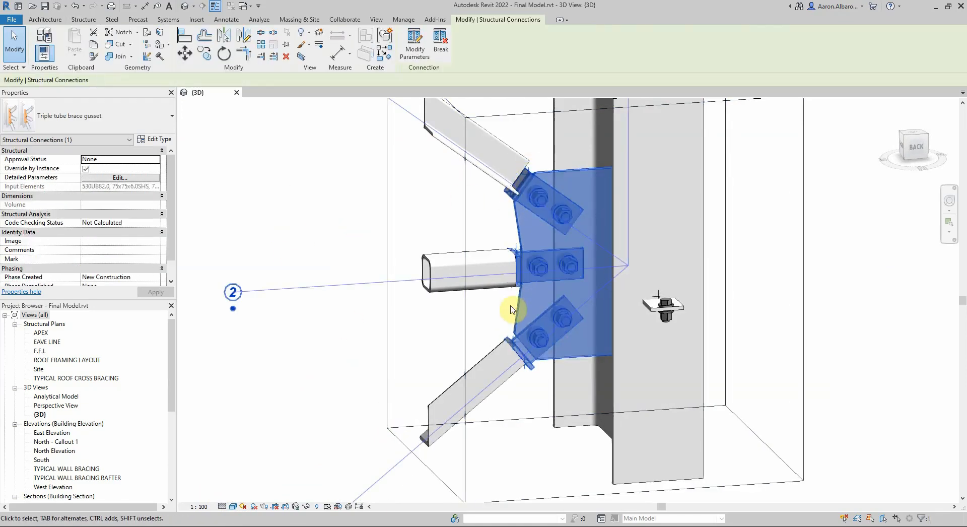
click(916, 147)
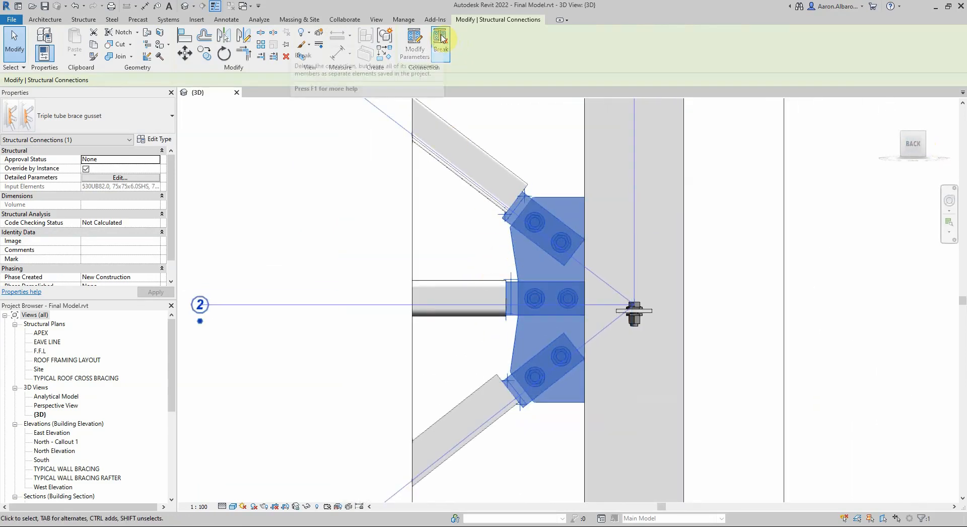
Break the gusset connection into separate elements and delete the end plates and bolts of both diagonal braces, including the lower brace's shortening.
click(255, 200)
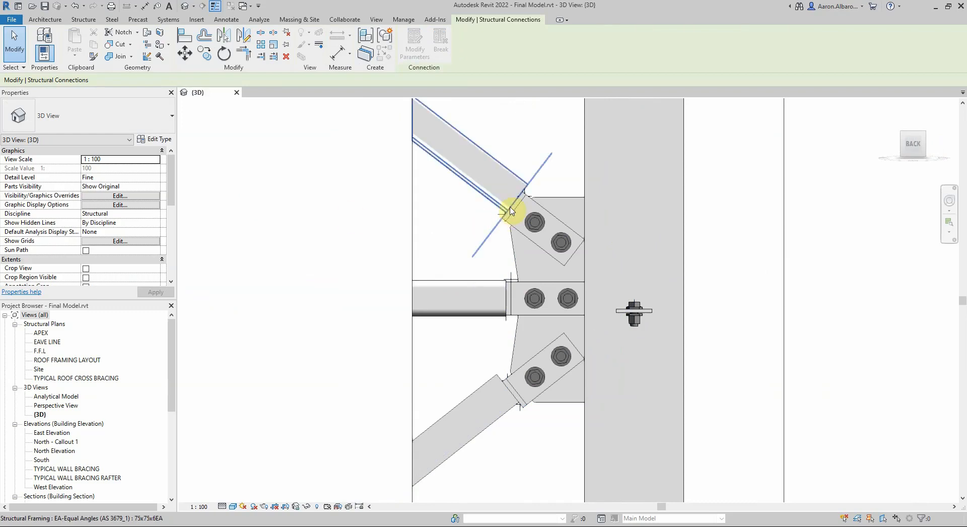
drag(466, 116, 538, 242)
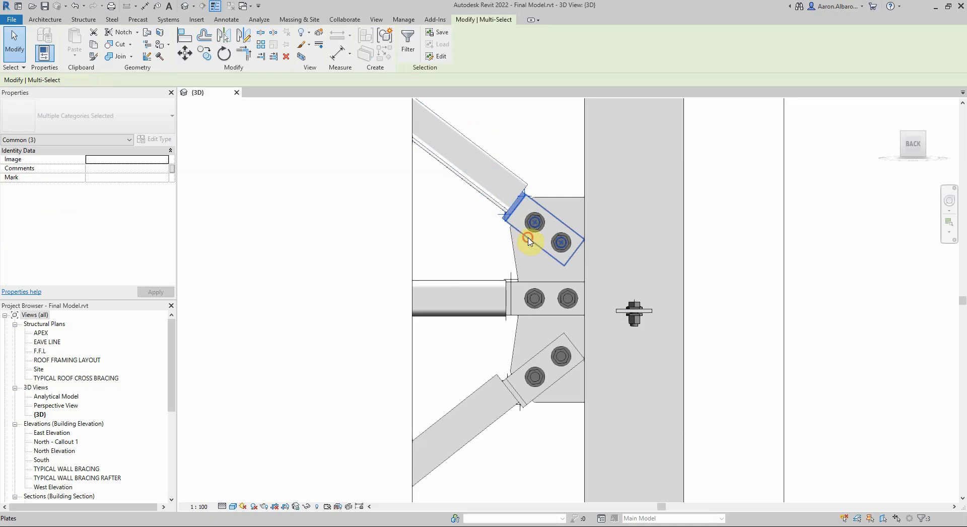
click(529, 240)
key(Escape)
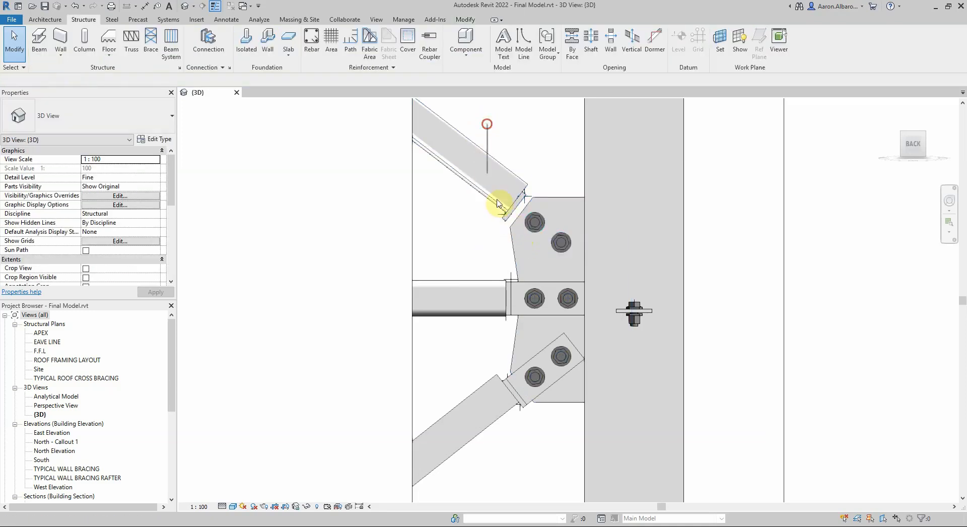
drag(486, 123, 539, 242)
key(Escape)
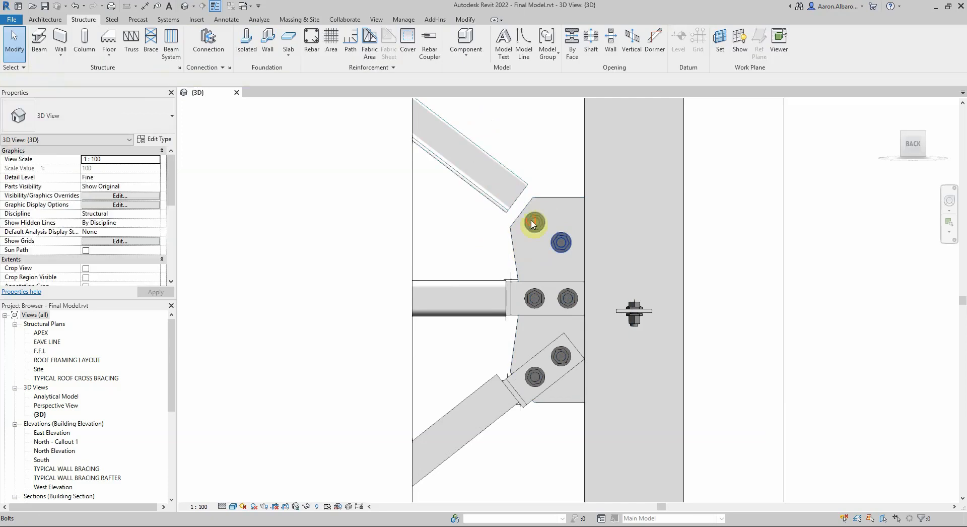
click(533, 224)
key(Delete)
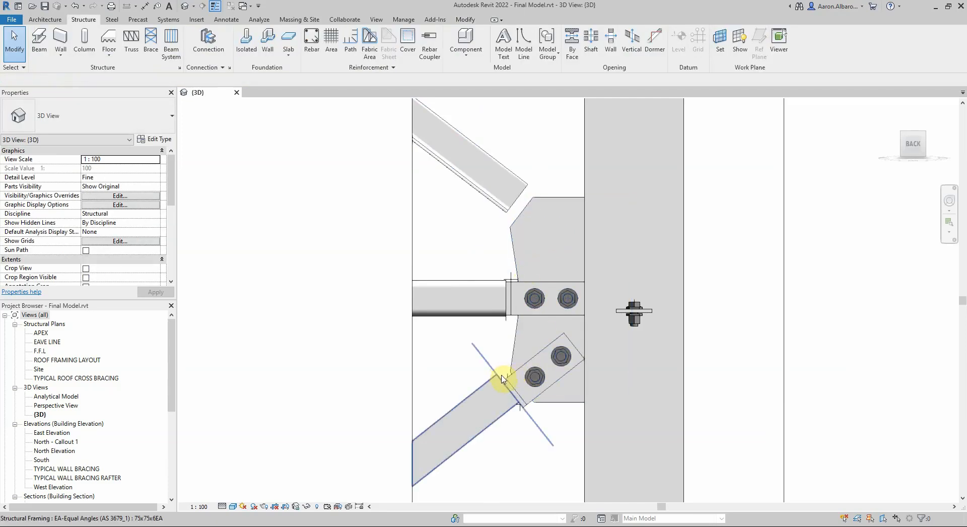
drag(458, 329, 589, 465)
key(Delete)
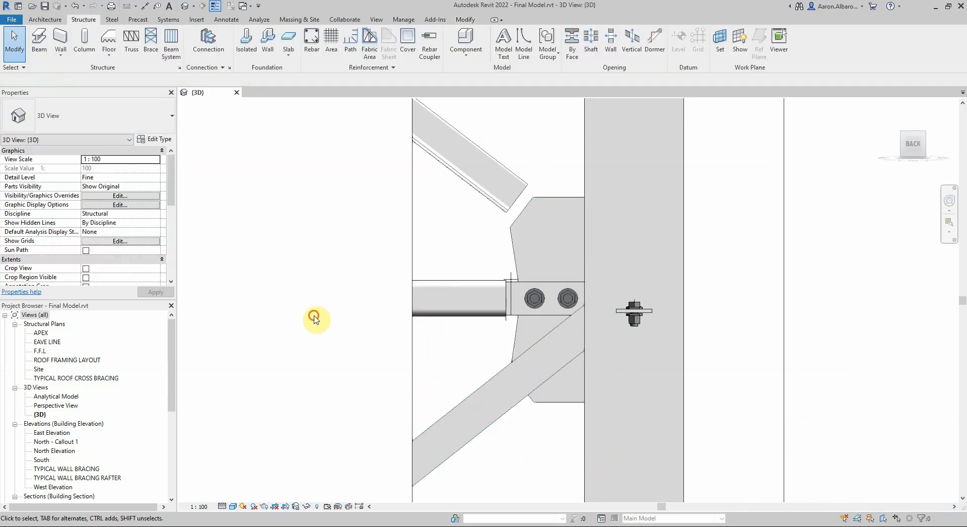
Add a Shorten modifier to the lower diagonal angle brace at its column end.
click(524, 355)
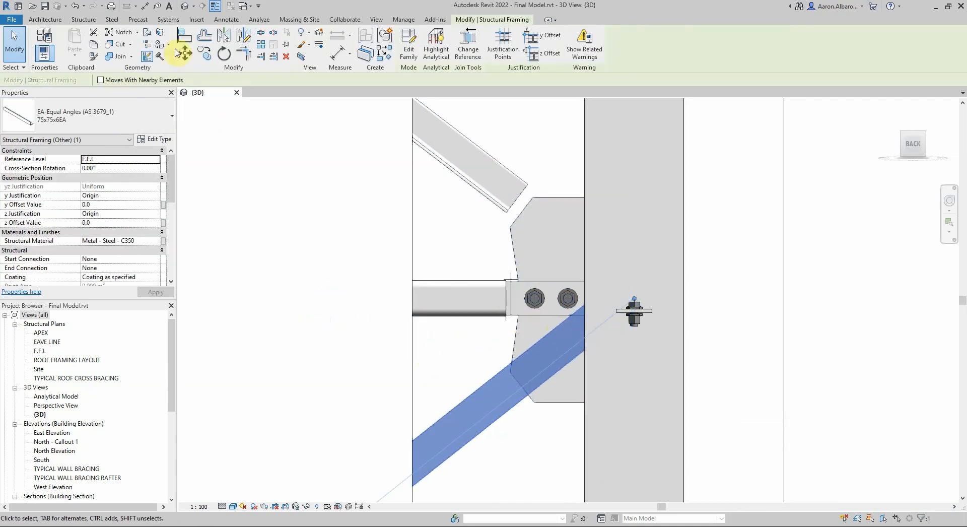
click(112, 19)
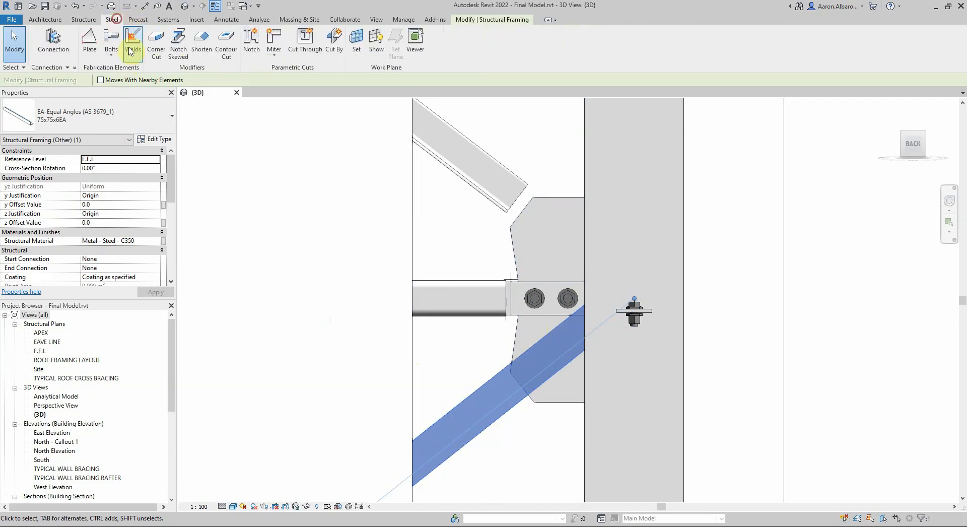
click(204, 45)
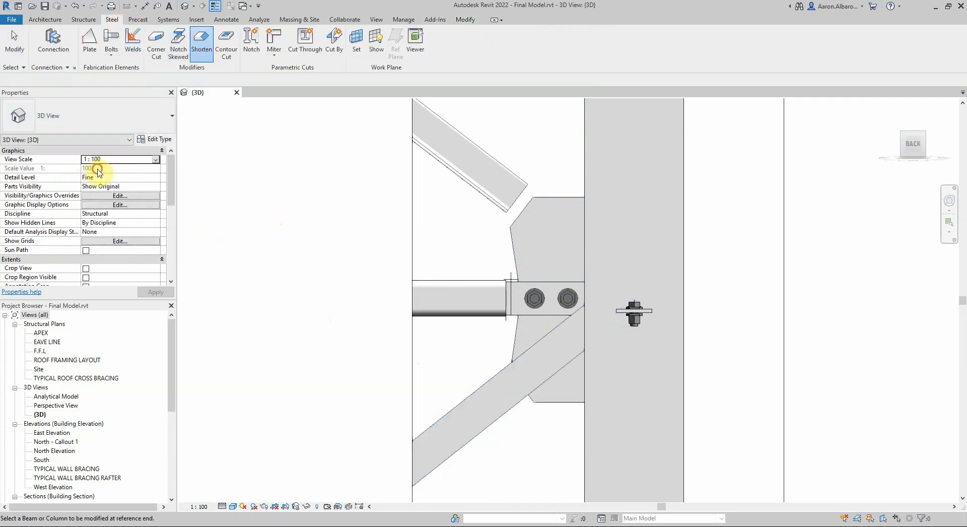
click(501, 376)
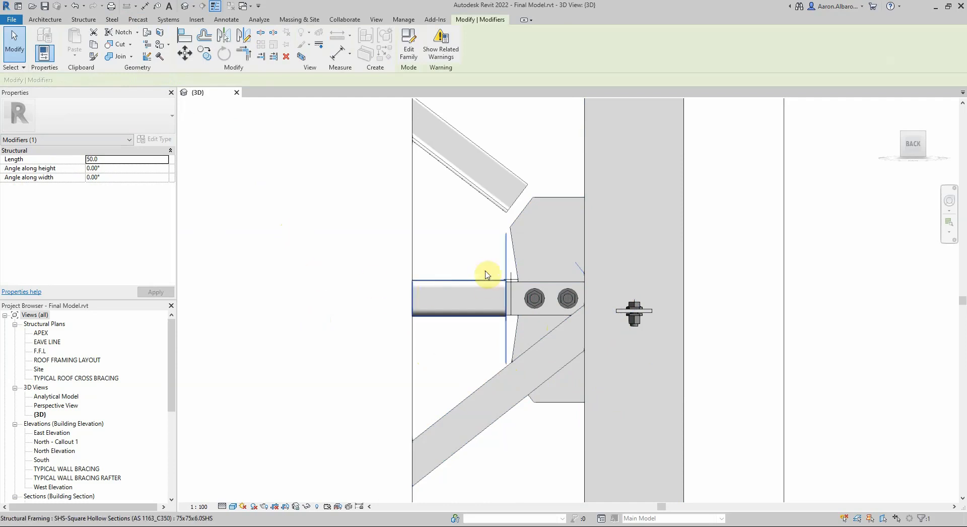
Set the Shorten modifier length at the lower diagonal angle brace's column end to 100 mm.
click(105, 158)
text(1)
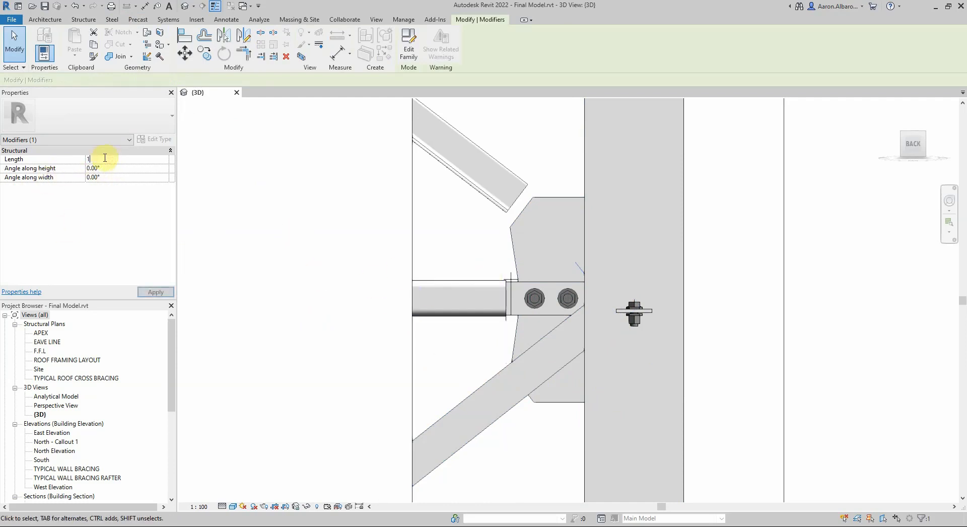
text(50)
click(151, 291)
click(319, 305)
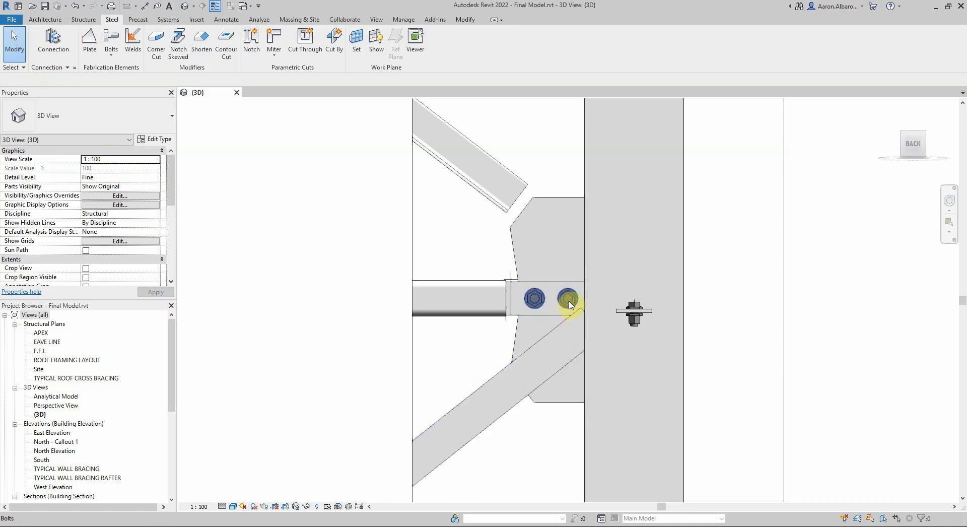
Increase the Shorten modifier length at the lower angle brace's column end to 125 mm, with a final value of 130 mm.
click(547, 343)
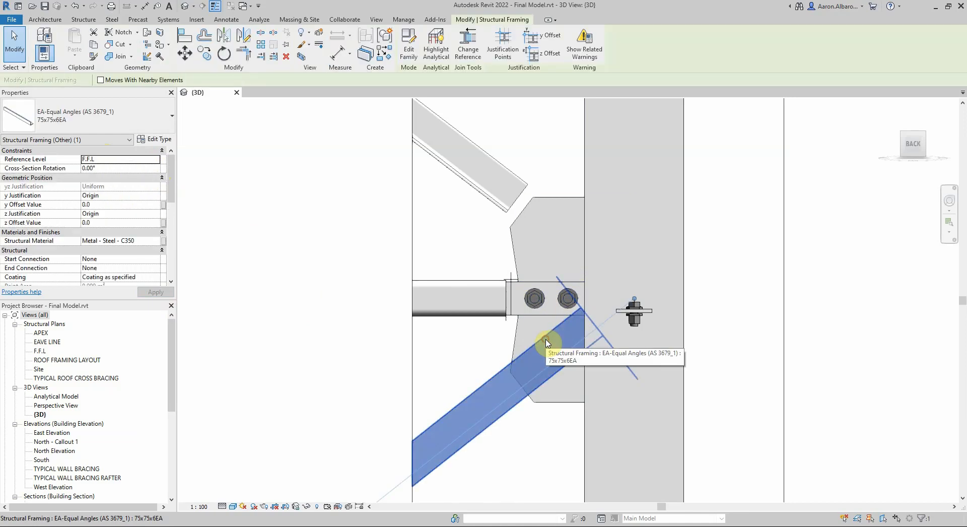
click(582, 309)
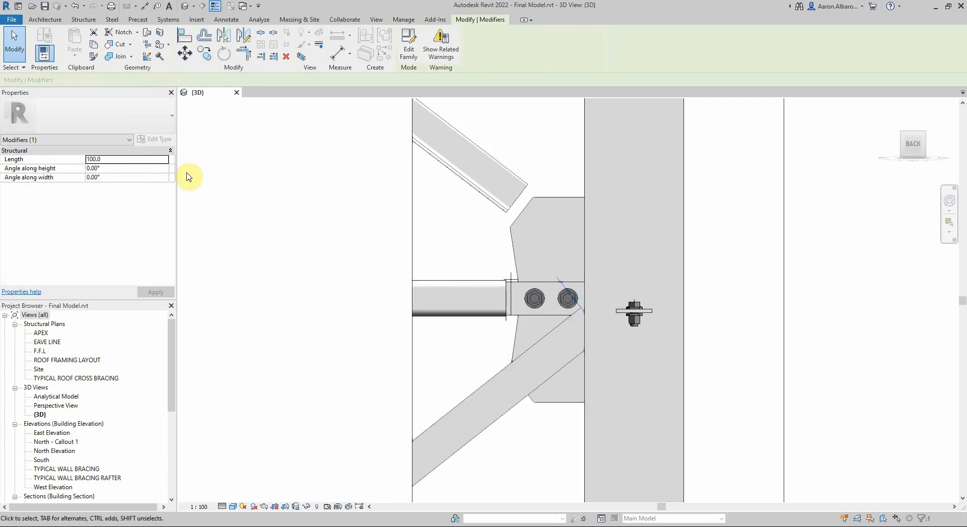
click(110, 160)
text(1)
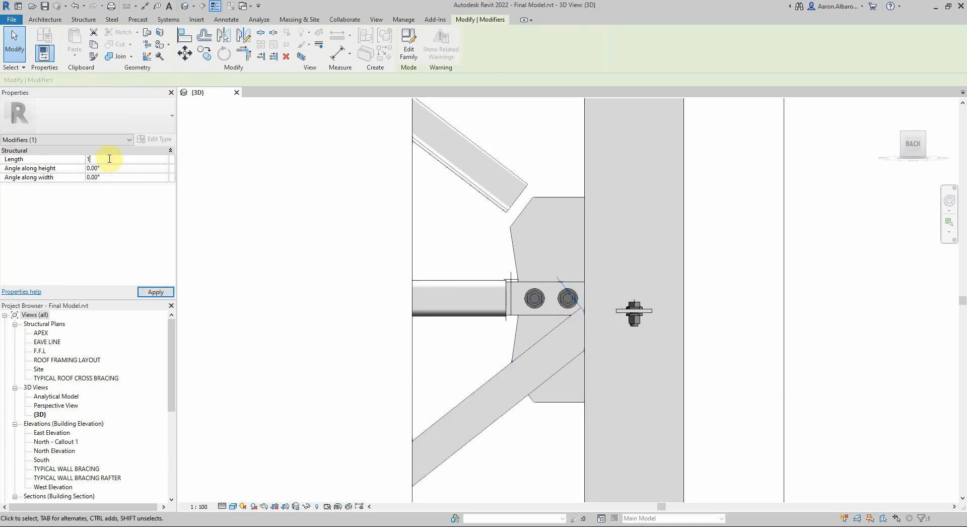
text(25)
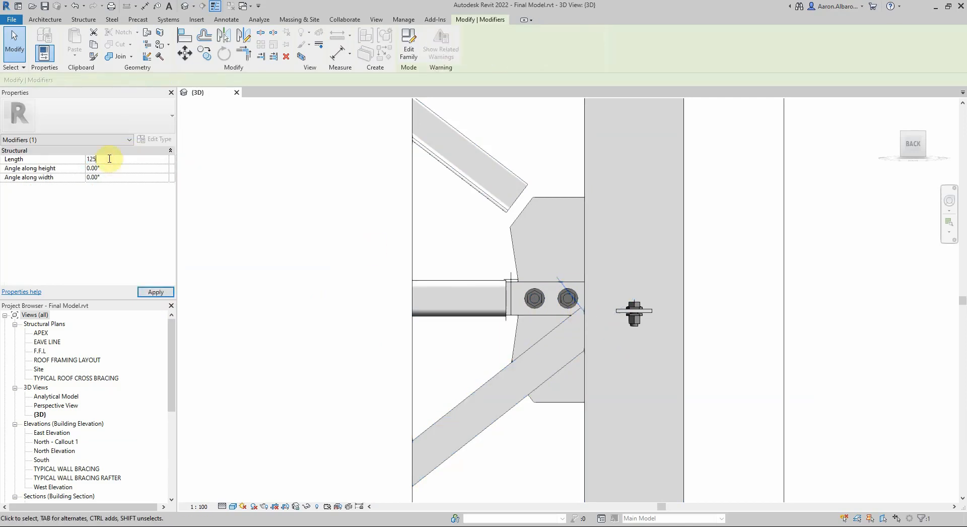
click(152, 291)
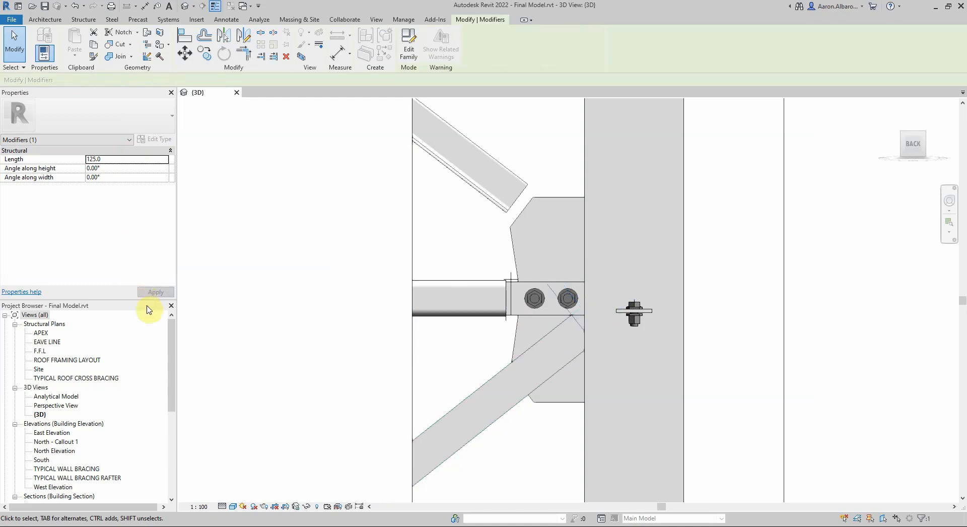
click(116, 161)
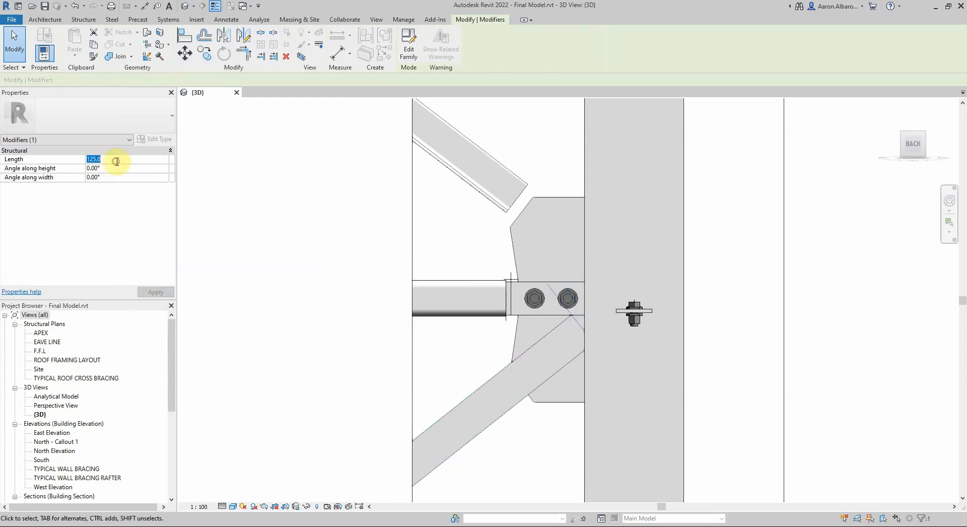
text(1320)
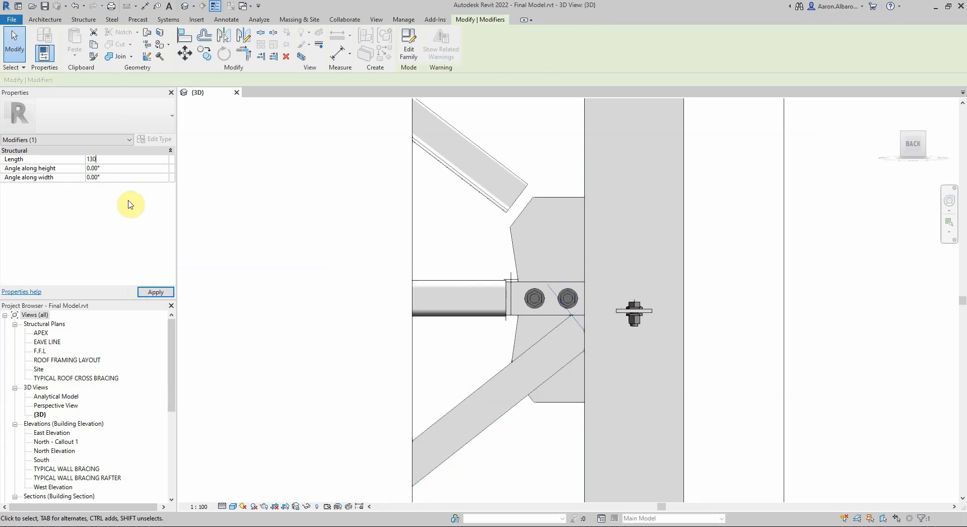
click(152, 292)
click(296, 253)
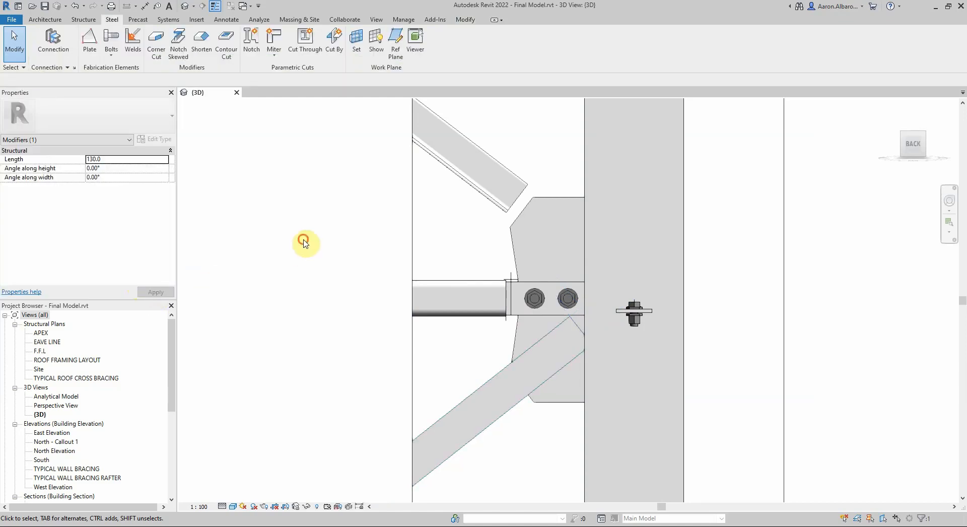
Set the Shorten modifier length at the upper diagonal angle brace's column end to 130 mm.
click(485, 204)
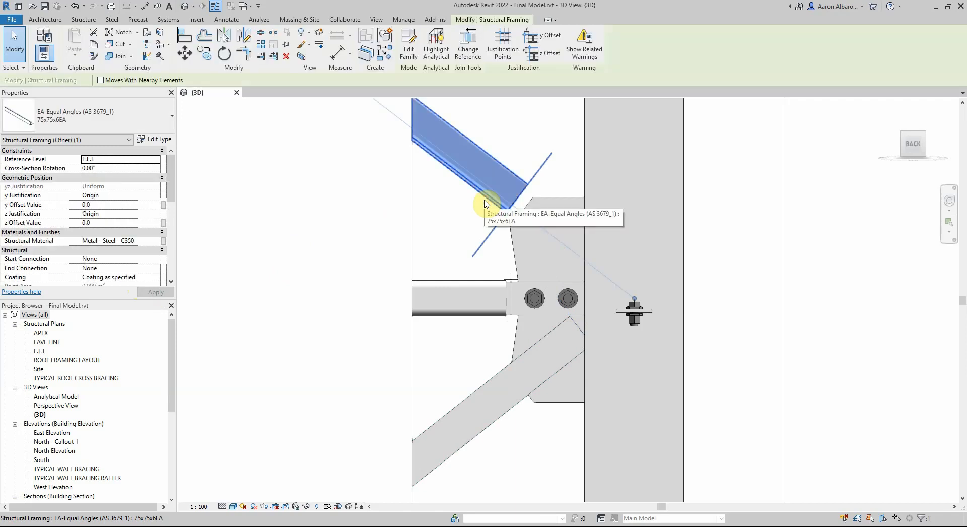
key(Tab)
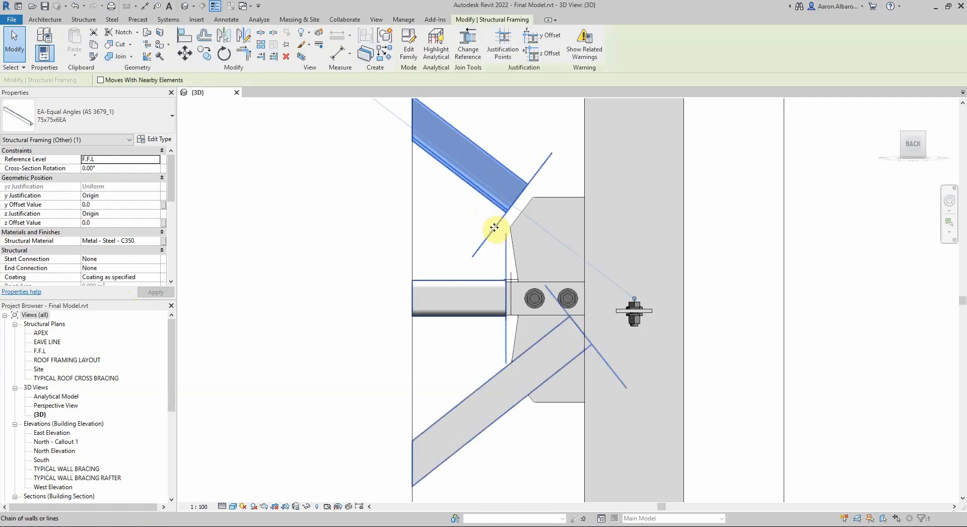
click(494, 225)
click(114, 161)
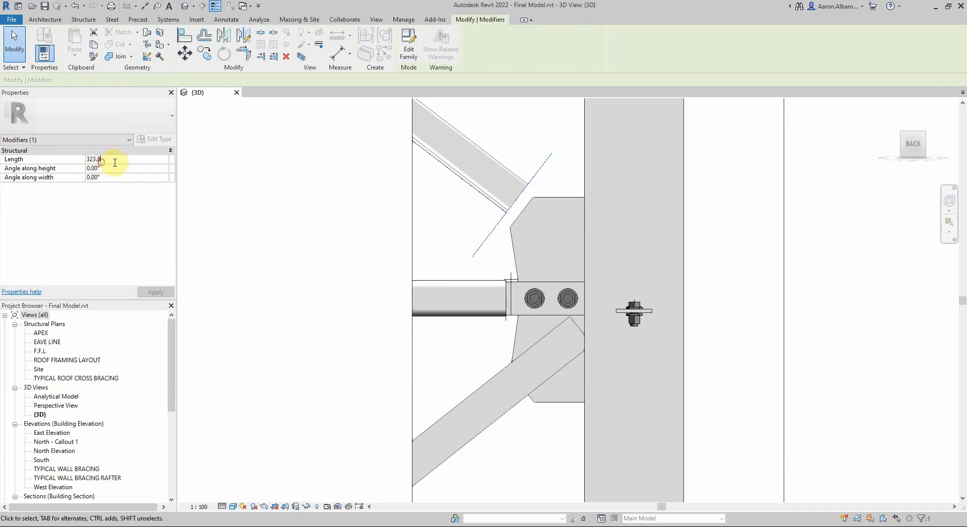
double_click(114, 162)
text(130)
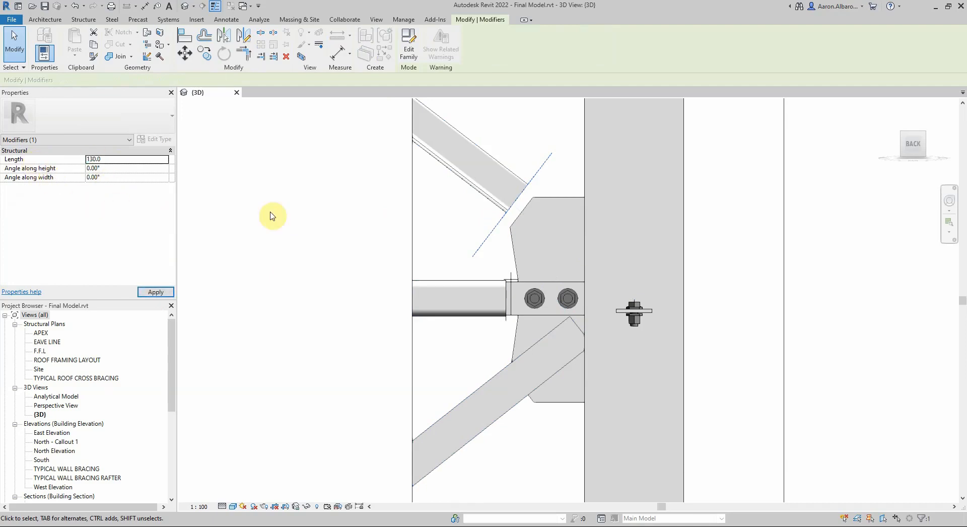
click(273, 214)
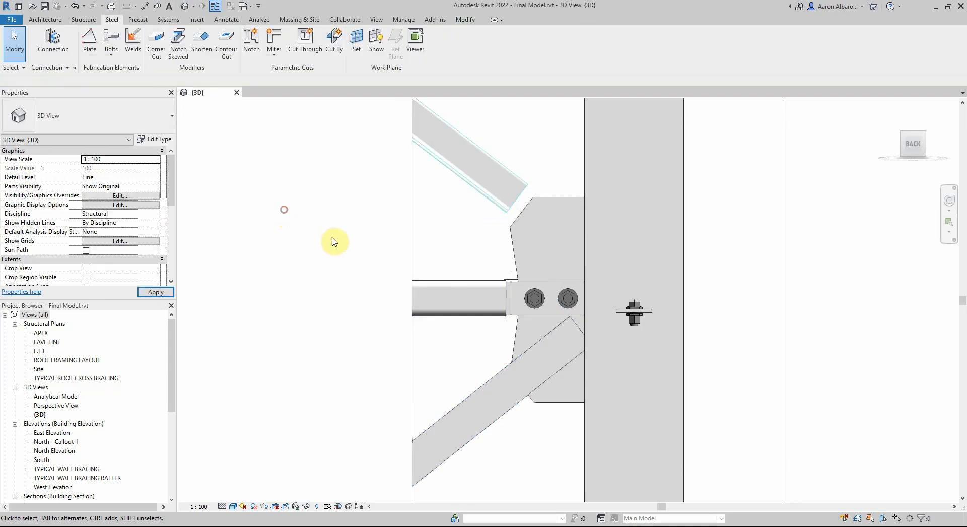
Edit the gusset plate's outline and delete the short vertical edge and the two slanted edges next to it facing the tube.
click(514, 258)
double_click(515, 259)
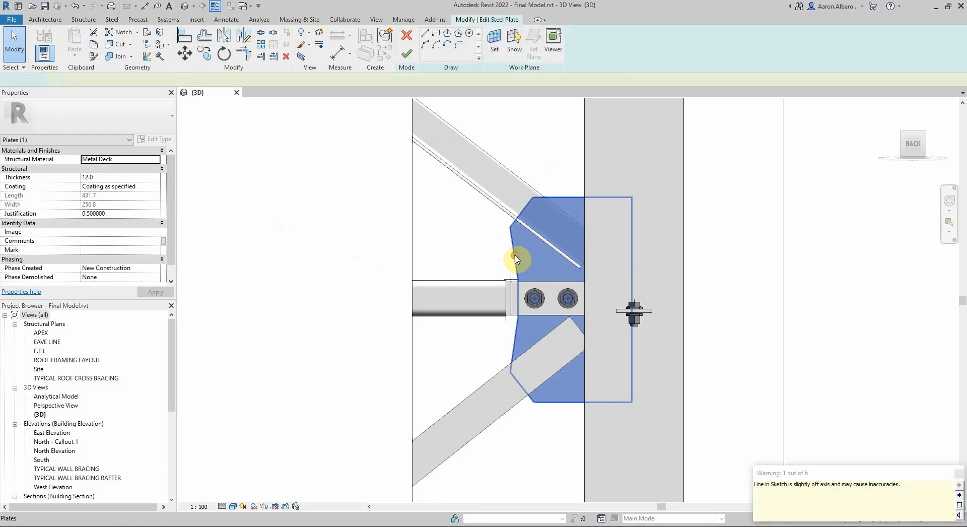
click(515, 258)
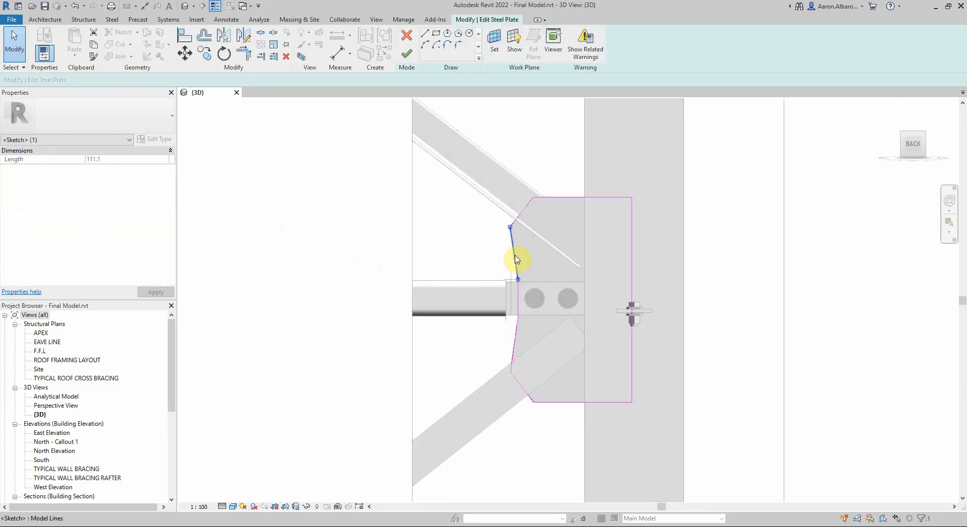
key(Escape)
click(521, 297)
key(Delete)
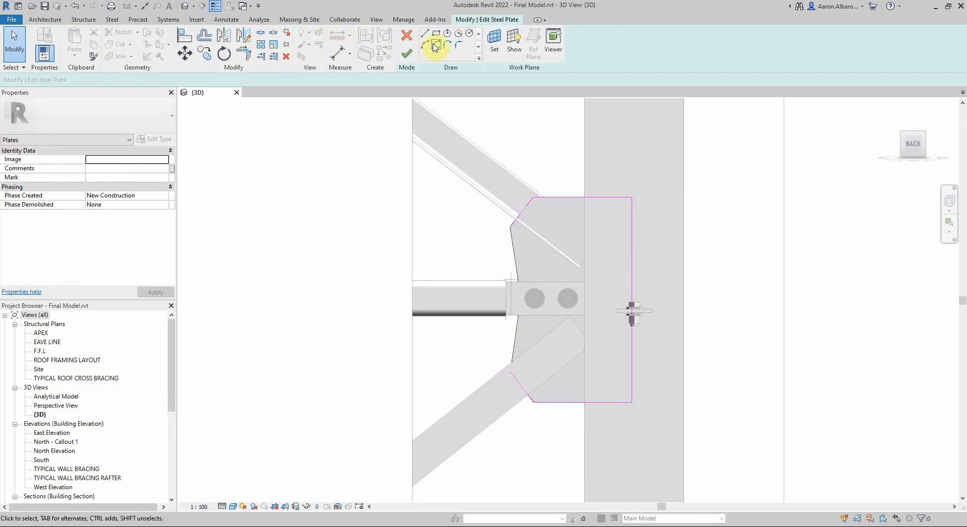
Draw one straight vertical edge about 305 mm long joining the two open corners of the gusset plate outline.
click(424, 33)
click(510, 228)
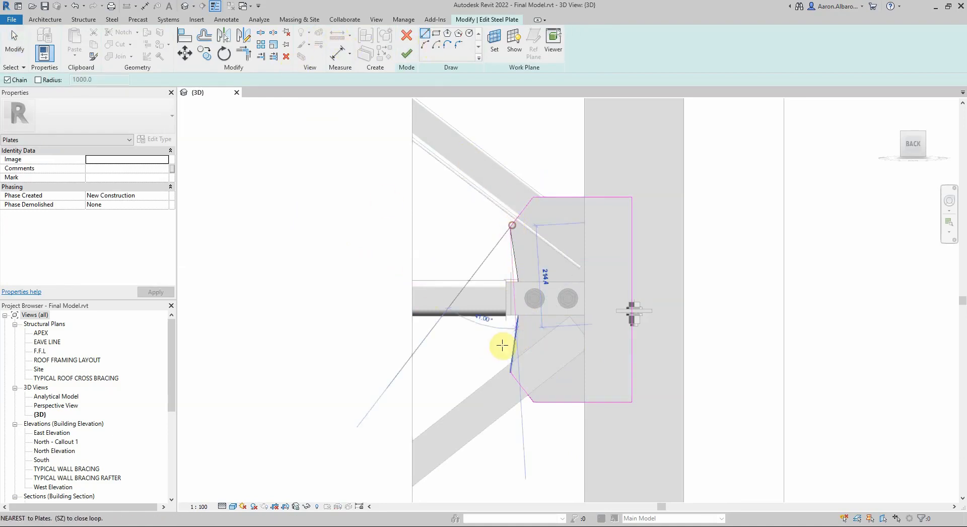
click(510, 372)
key(Escape)
key(Escape)
click(510, 256)
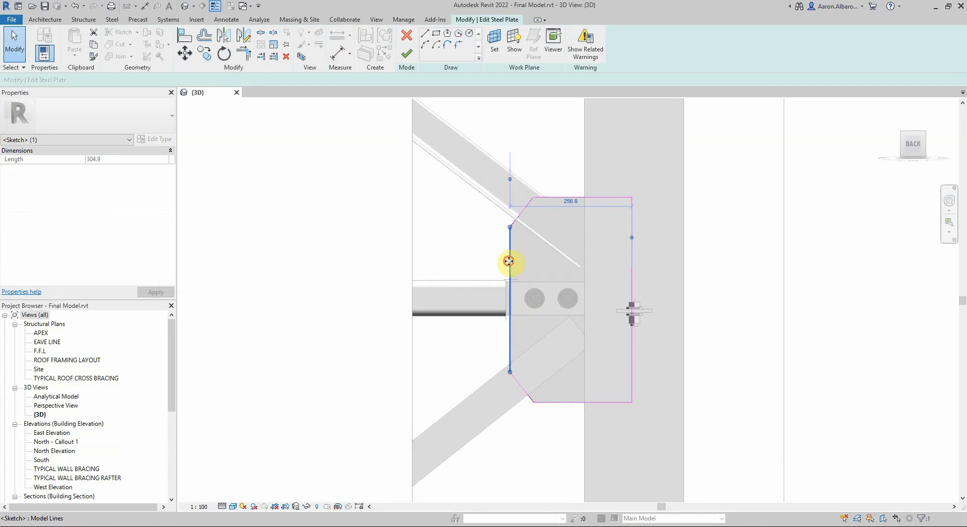
mouse_move(517, 262)
mouse_down()
mouse_move(529, 264)
mouse_move(509, 270)
mouse_up()
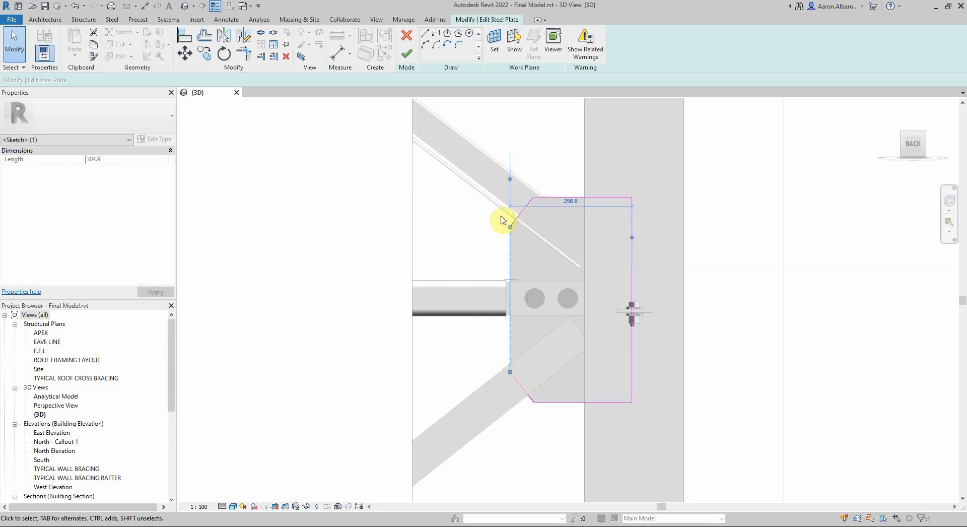
Move the gusset plate's upper and lower horizontal edges slightly upward and finish editing the outline.
click(559, 197)
drag(559, 196, 561, 187)
click(510, 267)
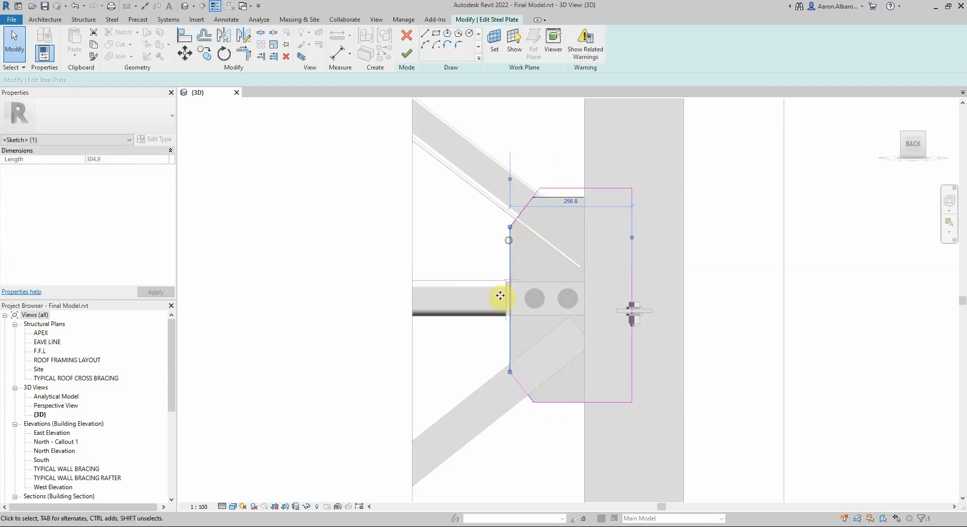
click(559, 402)
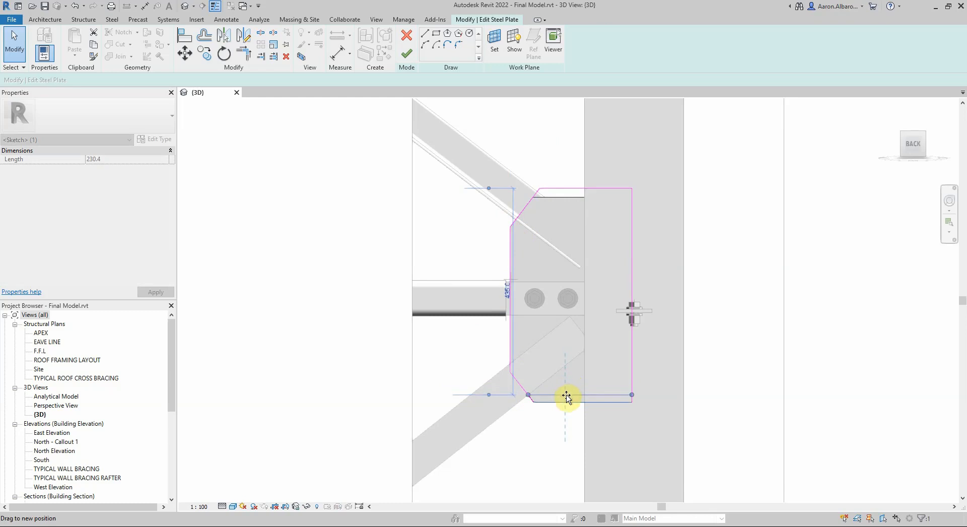
click(510, 335)
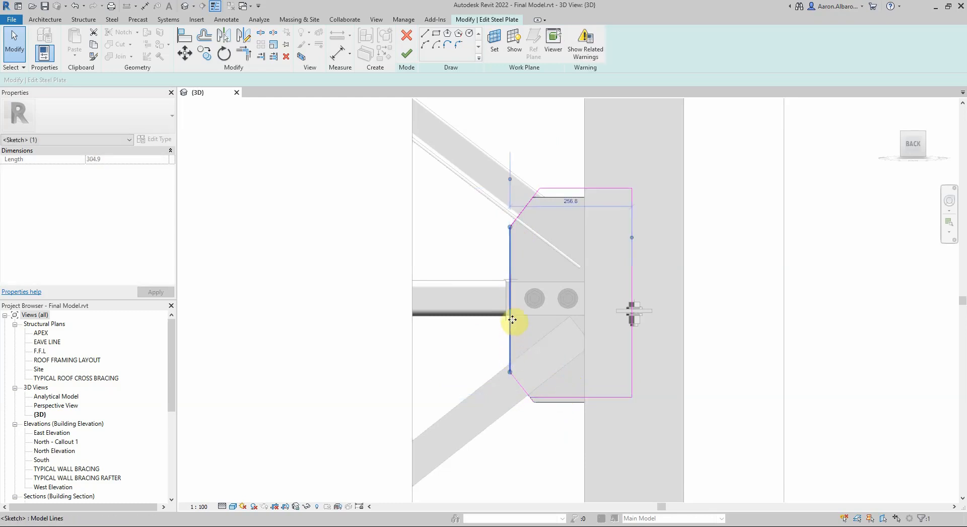
mouse_move(512, 319)
mouse_down()
mouse_move(523, 324)
mouse_move(503, 325)
mouse_move(510, 325)
mouse_up()
click(544, 428)
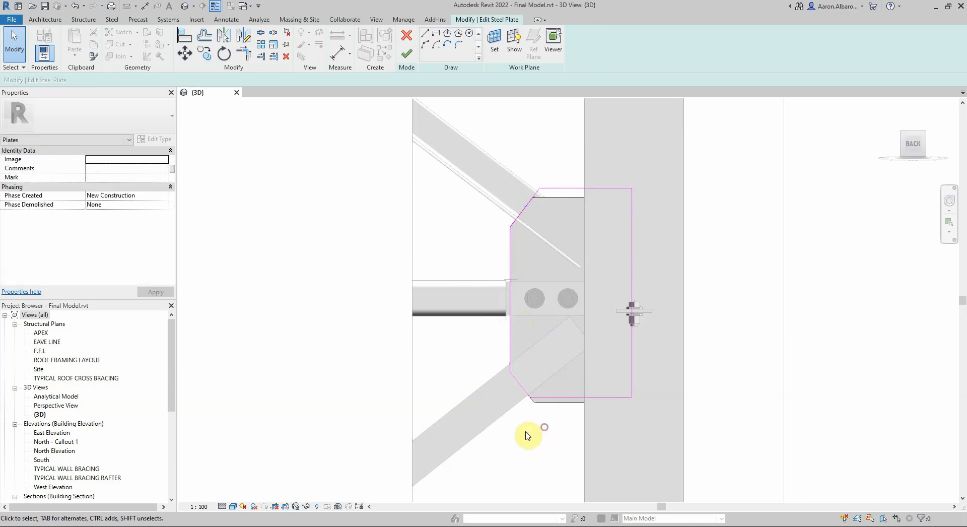
click(406, 53)
click(322, 242)
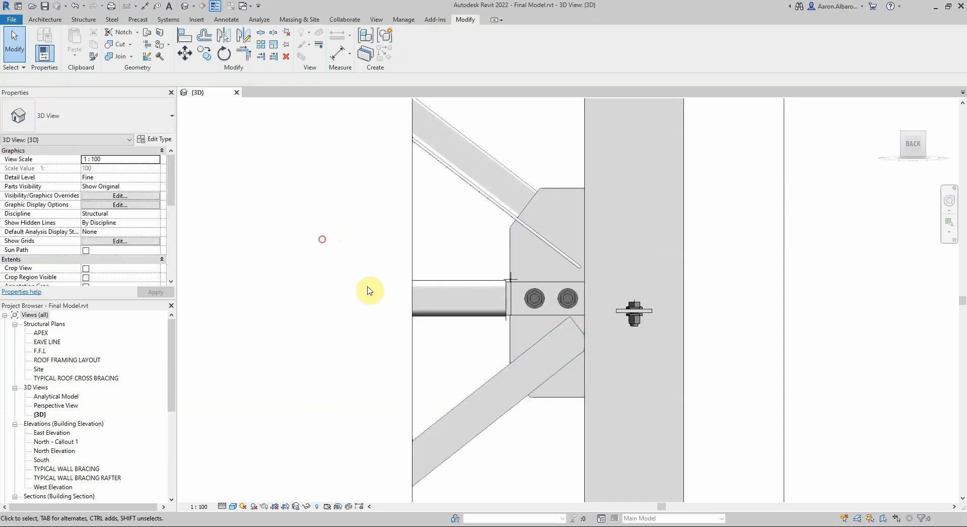
Turn off the 3D view's section box and orient the whole model to a right-back isometric view.
click(525, 233)
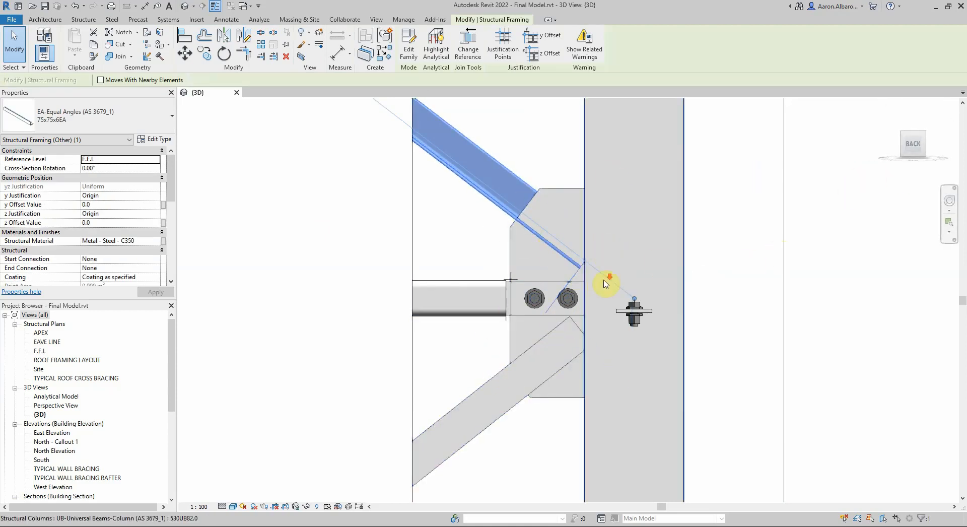
click(333, 222)
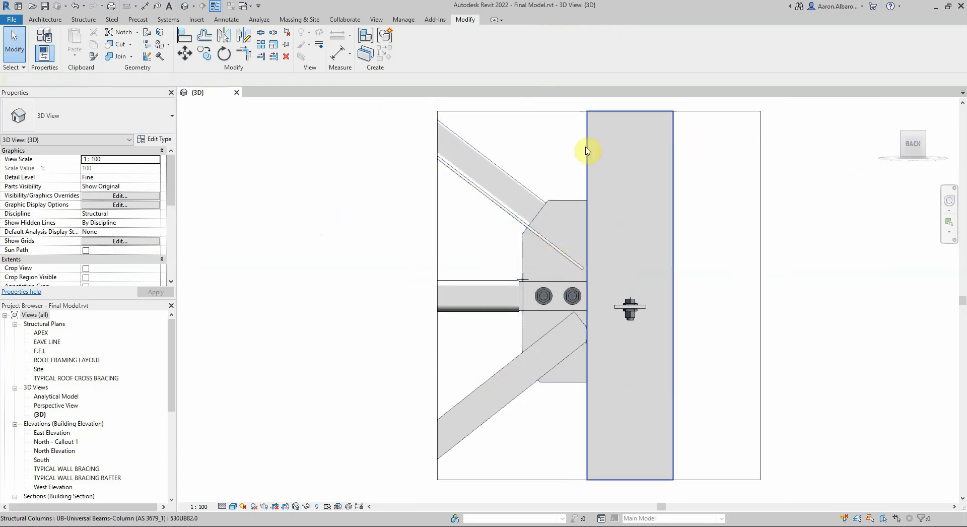
scroll(90, 270, down, 3)
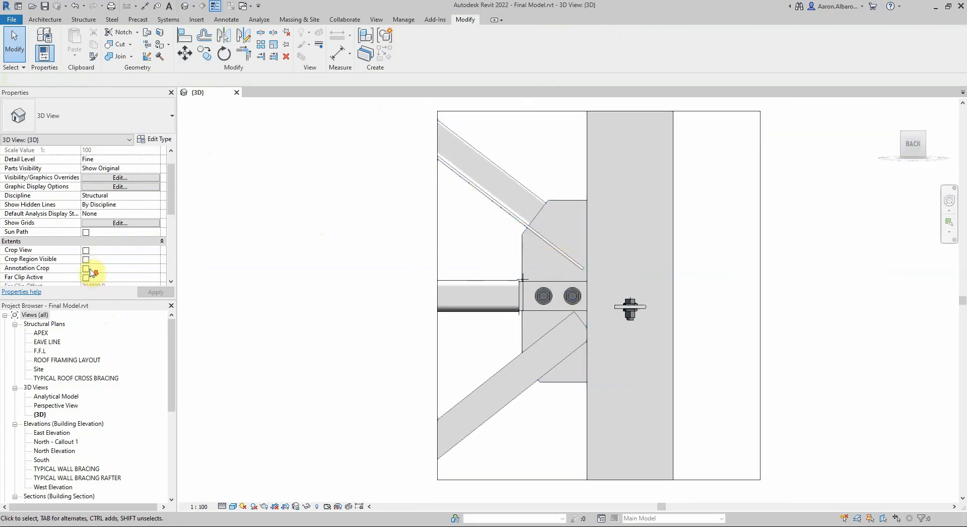
click(87, 251)
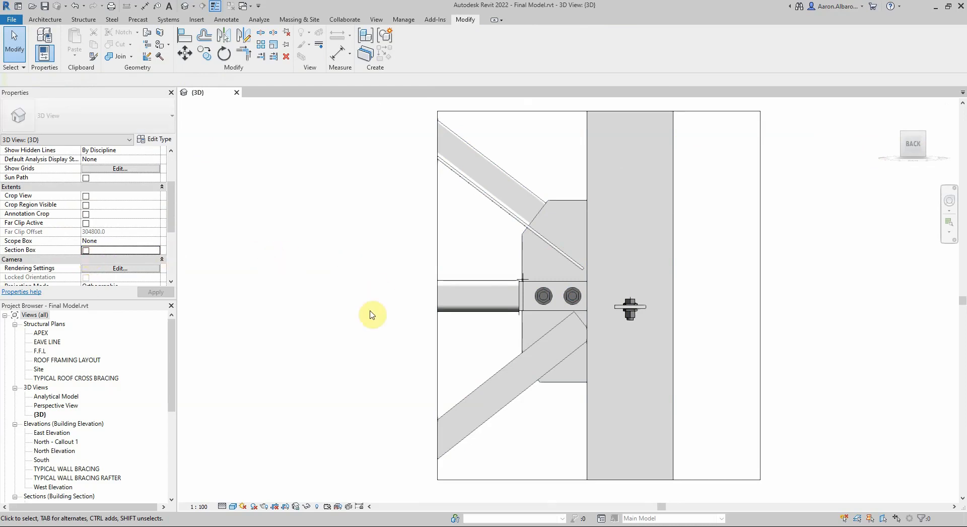
click(902, 139)
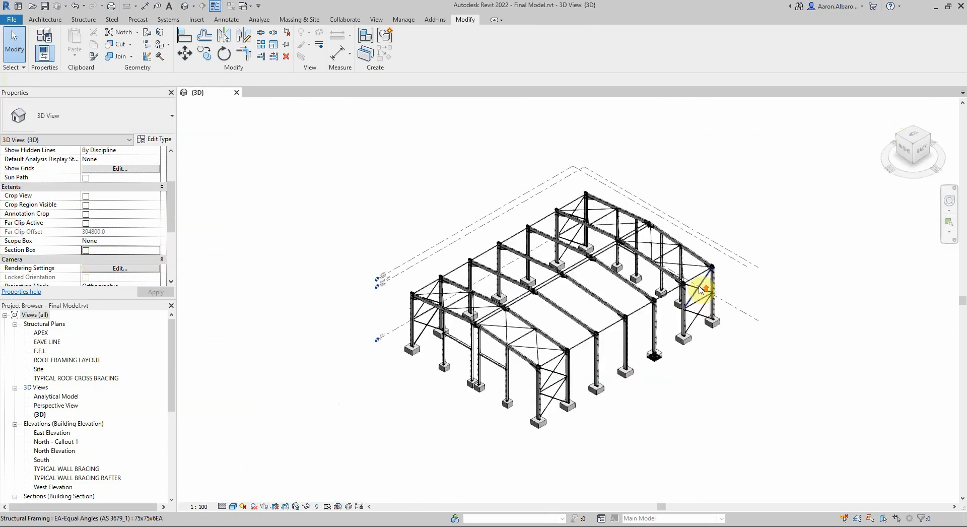
Inspect the reworked gusset connection at the column and the point where the diagonal angle braces cross.
scroll(700, 291, up, 10)
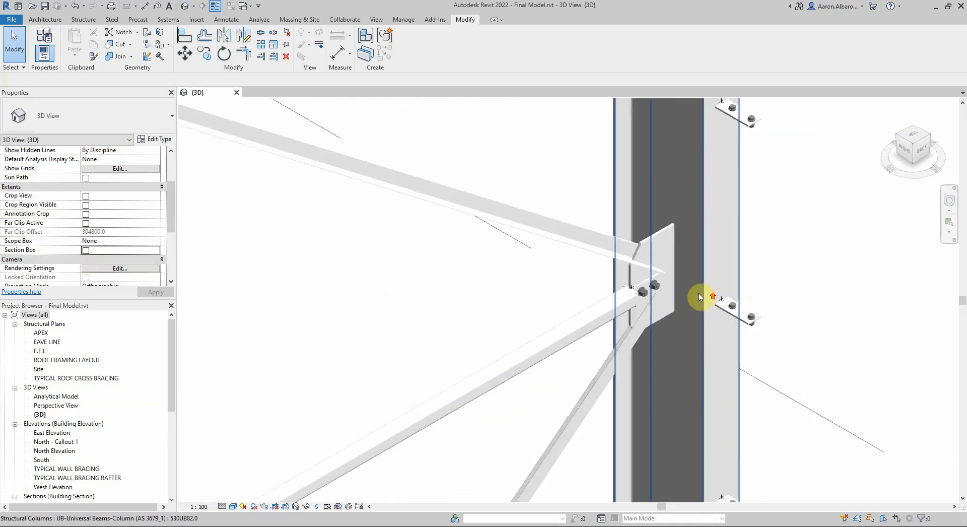
scroll(700, 297, up, 3)
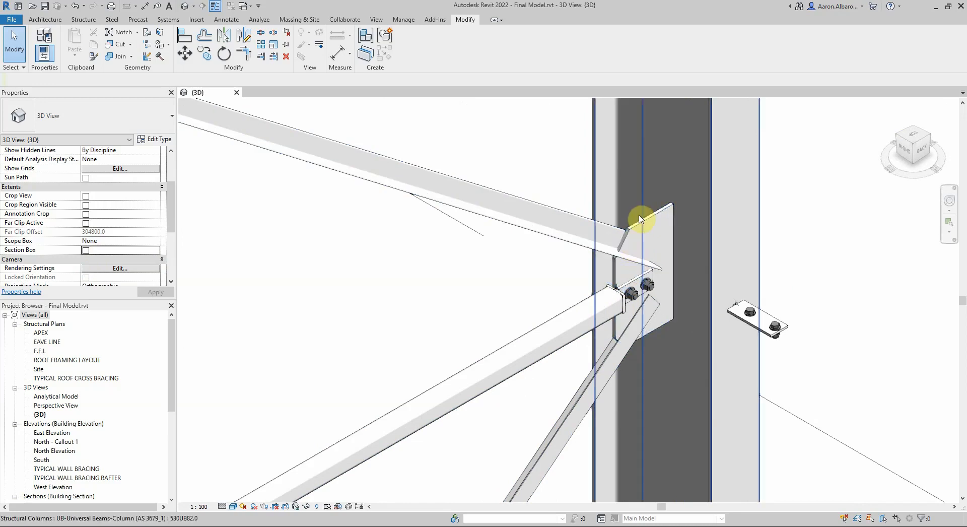
scroll(633, 287, down, 8)
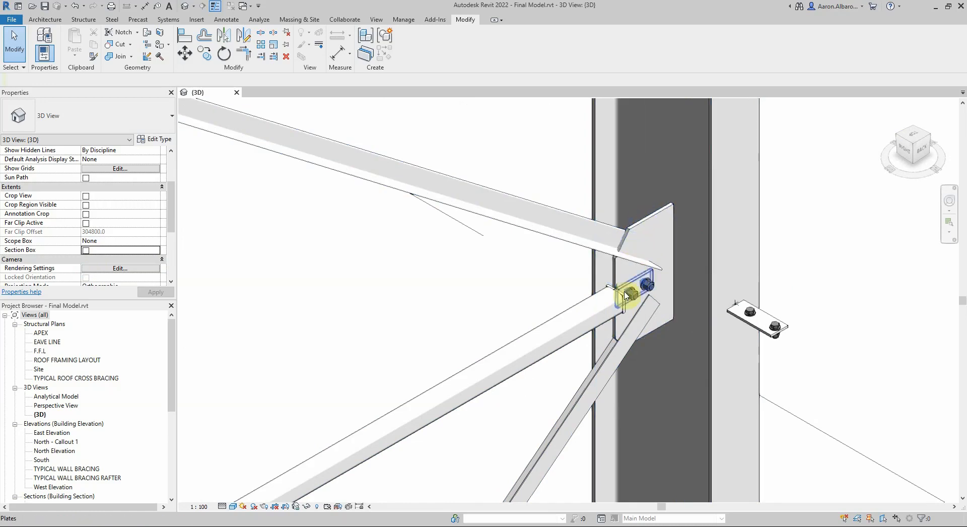
scroll(504, 433, up, 3)
scroll(483, 456, up, 4)
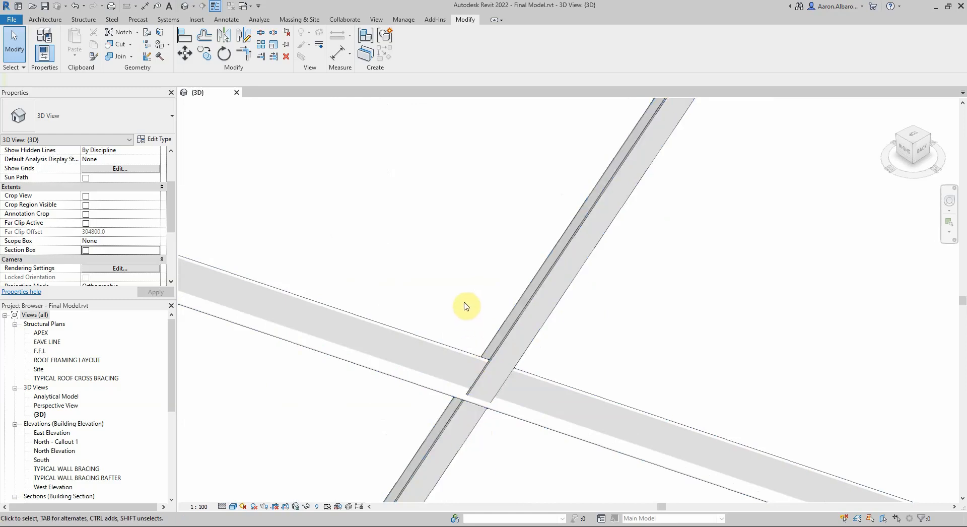
Isolate the column's brace connection, with its gusset plate, tube and two diagonal angles, inside a section box.
scroll(443, 328, down, 6)
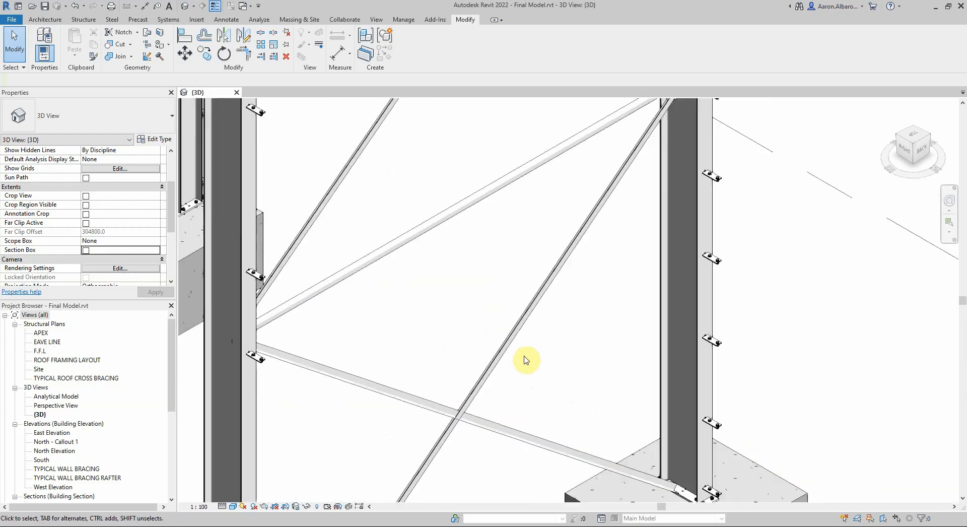
scroll(643, 205, down, 3)
scroll(676, 151, up, 5)
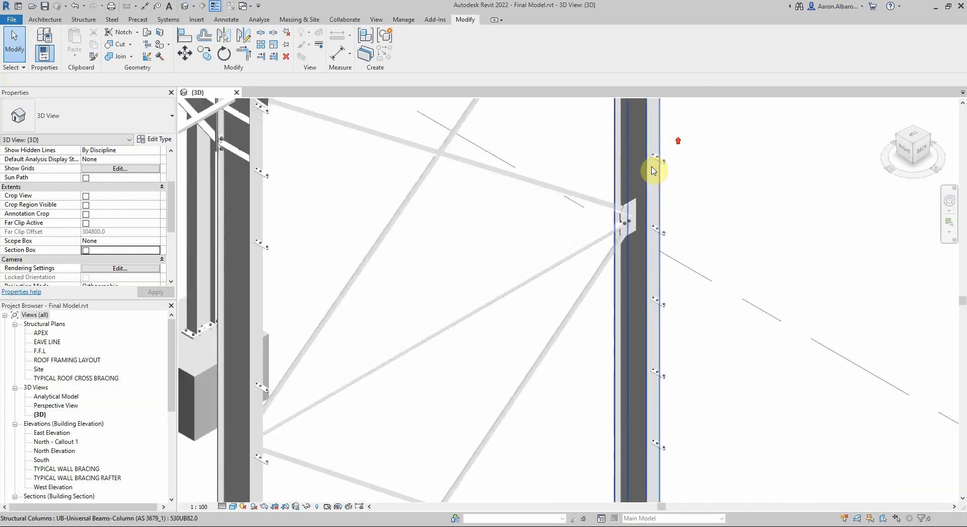
click(646, 187)
drag(557, 186, 680, 320)
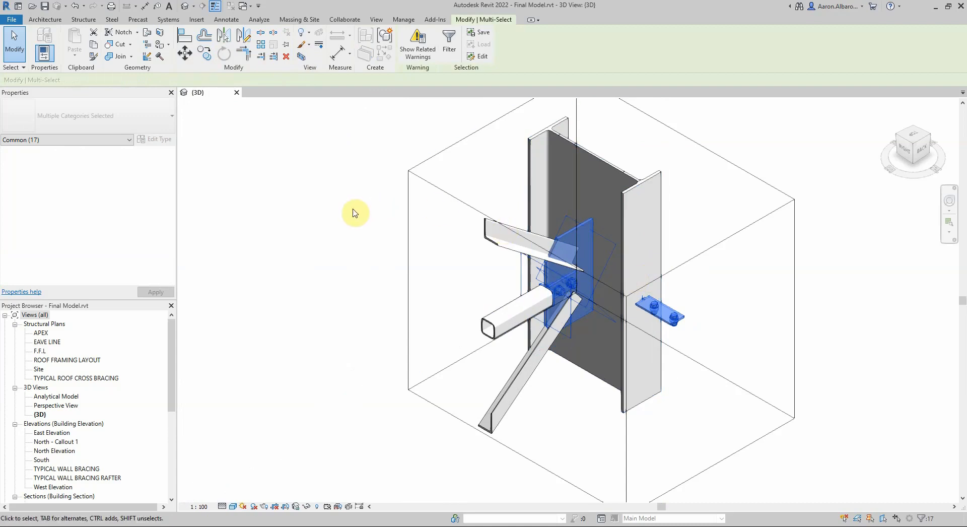
click(352, 209)
Temporarily hide the column and the separate bolted cleat beside the gusset connection.
click(616, 169)
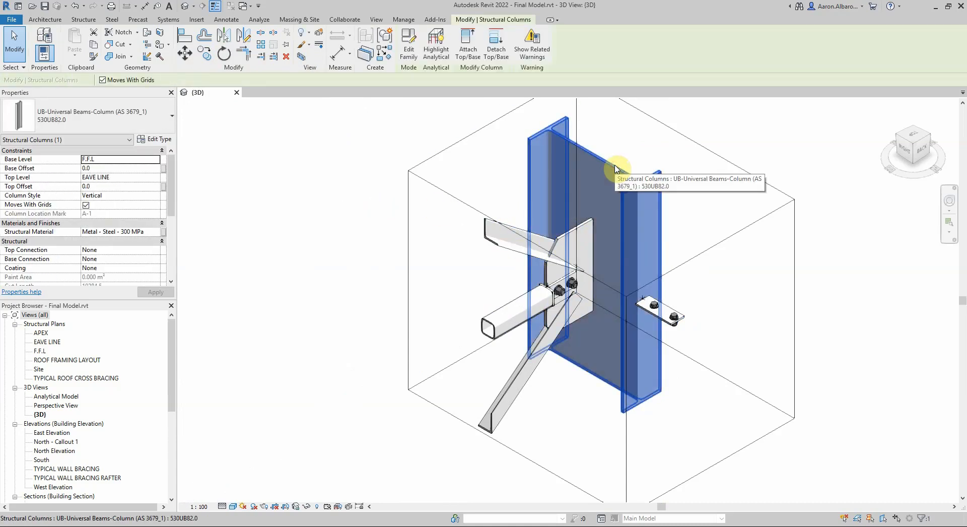
key(h)
key(h)
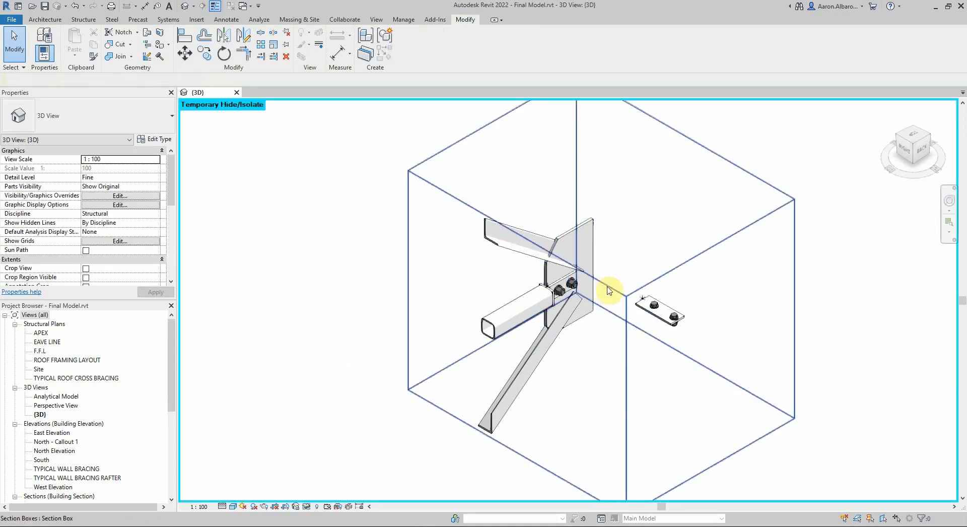
drag(624, 252, 718, 384)
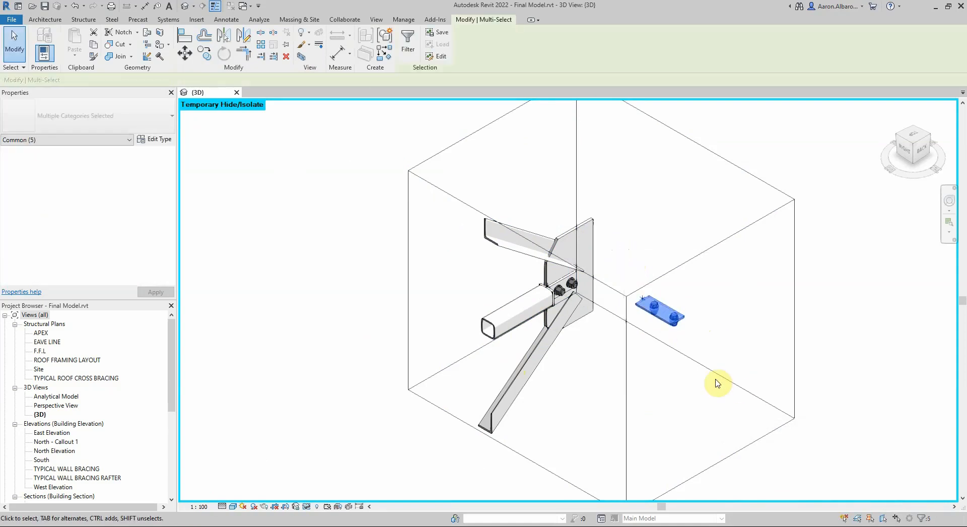
key(h)
key(h)
click(330, 237)
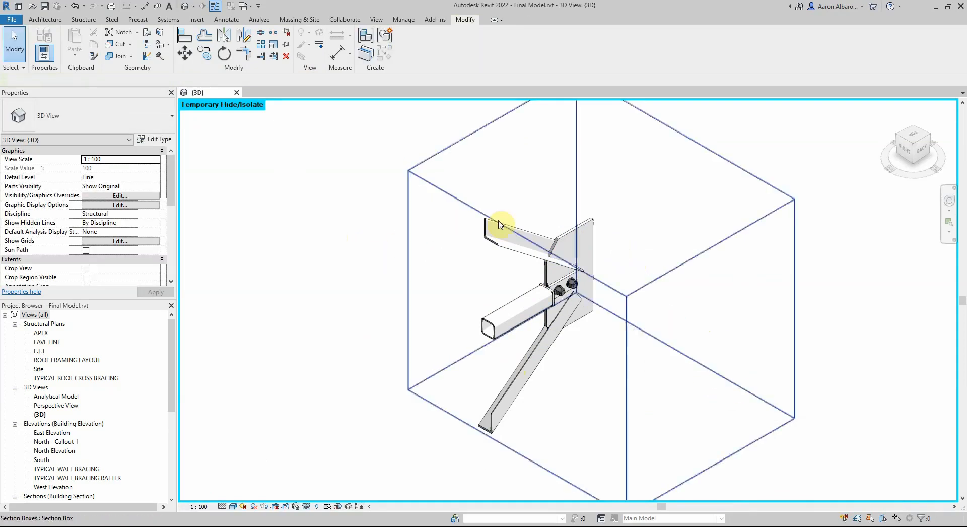
Orient the 3D view to the left side and examine how the lower angle brace meets the gusset plate.
scroll(501, 228, up, 2)
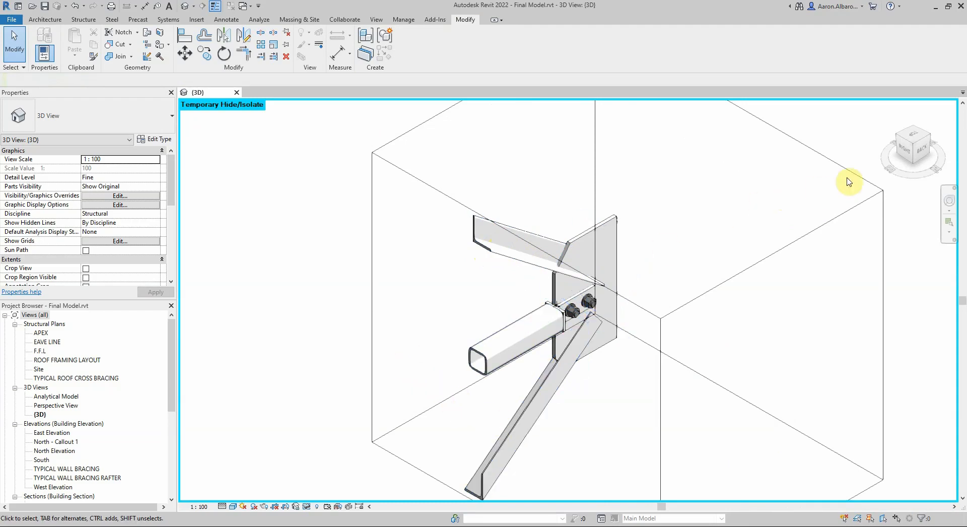
click(734, 277)
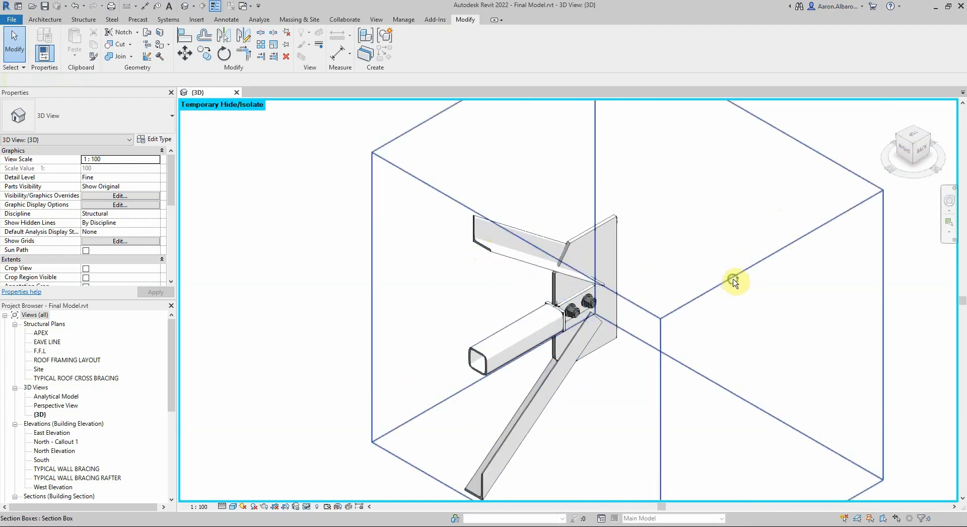
shift+middle_drag(733, 276, 357, 270)
click(644, 453)
scroll(641, 363, up, 3)
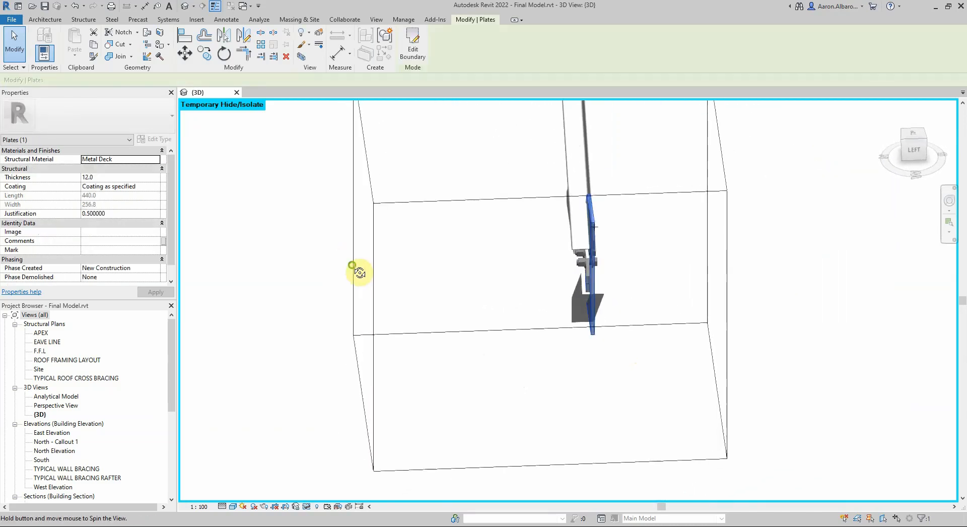
scroll(591, 297, up, 2)
click(590, 297)
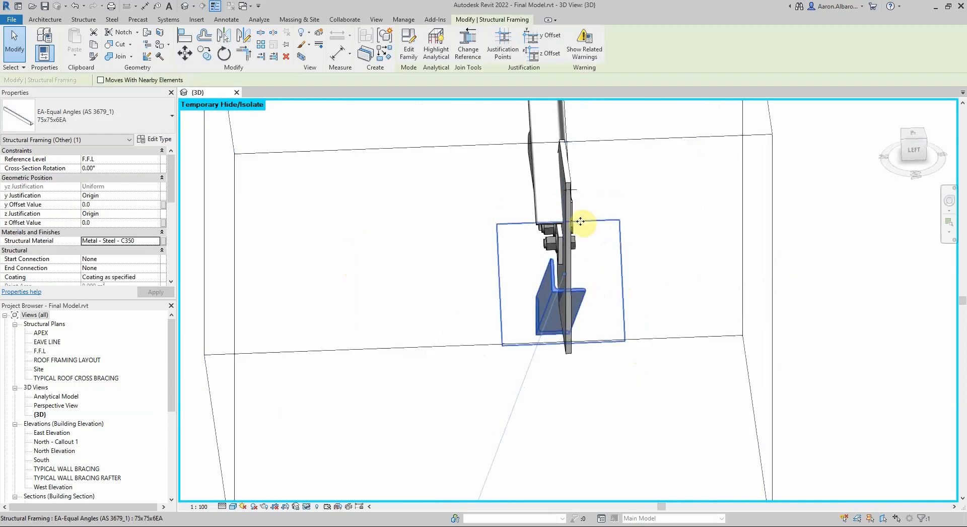
click(915, 152)
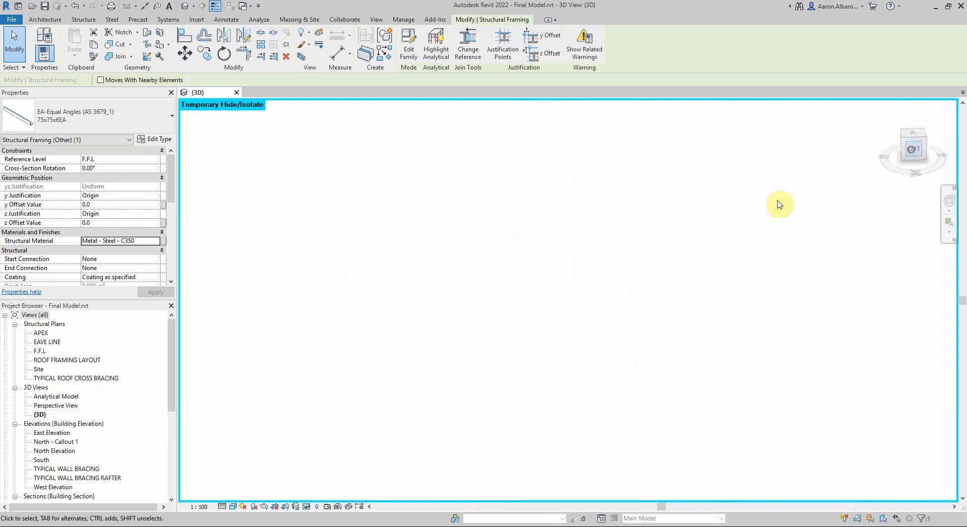
scroll(569, 221, up, 3)
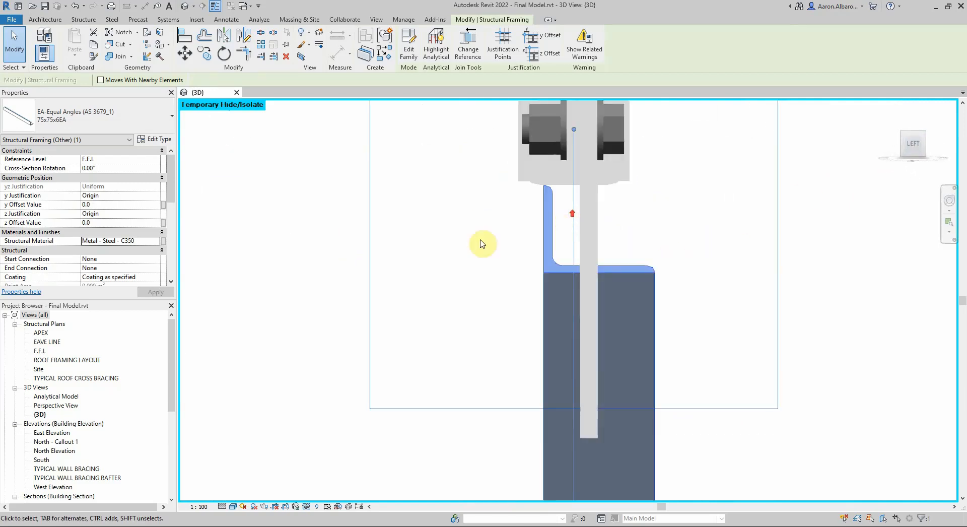
click(430, 305)
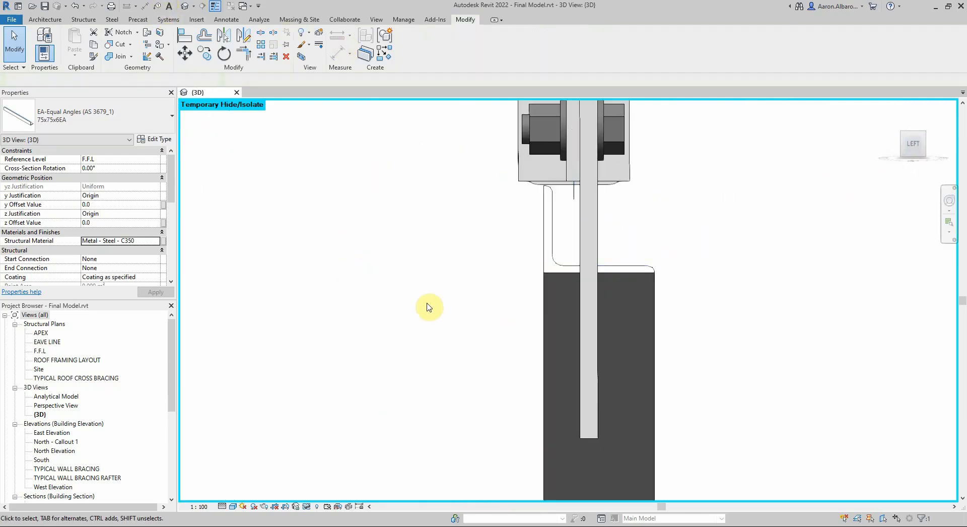
Try a y offset of -30 for the lower diagonal angle brace.
click(548, 243)
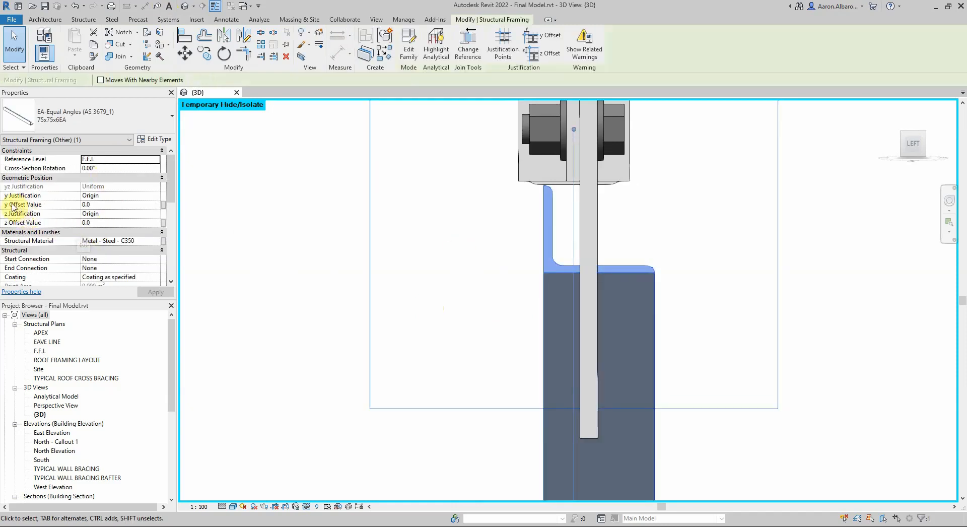
click(102, 205)
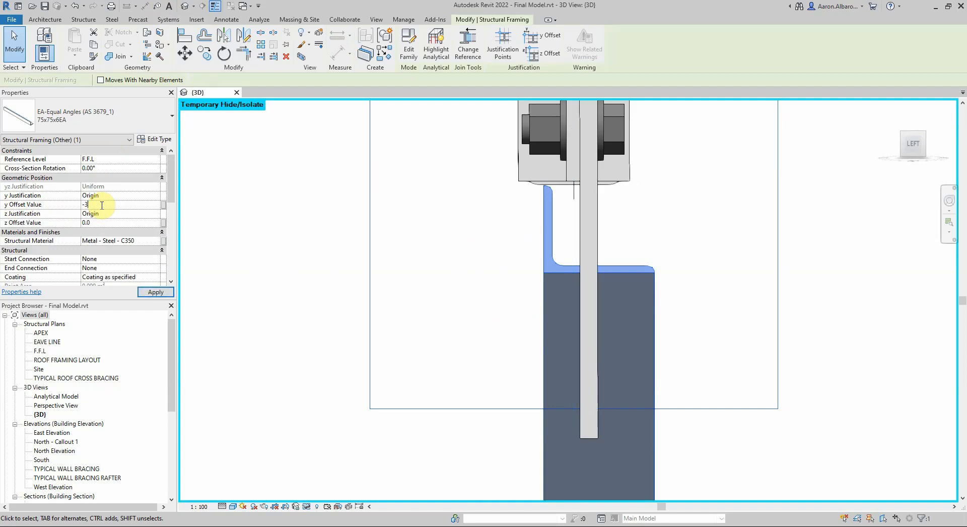
text(-30)
click(431, 306)
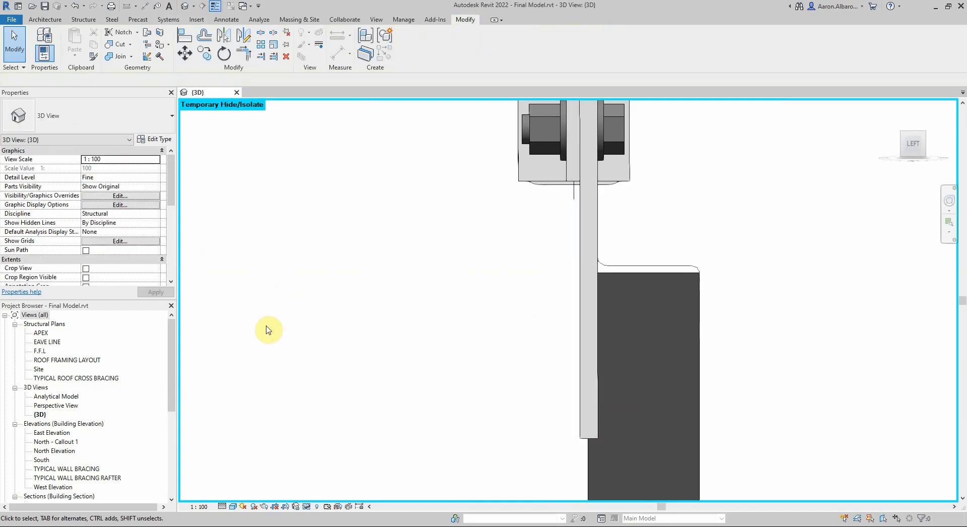
Change the lower diagonal angle brace's y offset to -35 and refine it to -40.
click(672, 276)
click(115, 204)
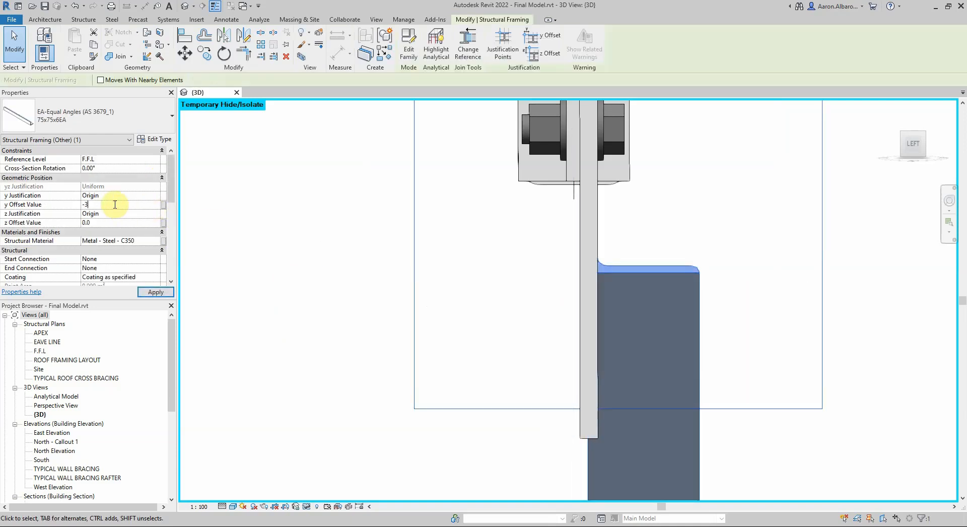
text(-35)
key(Return)
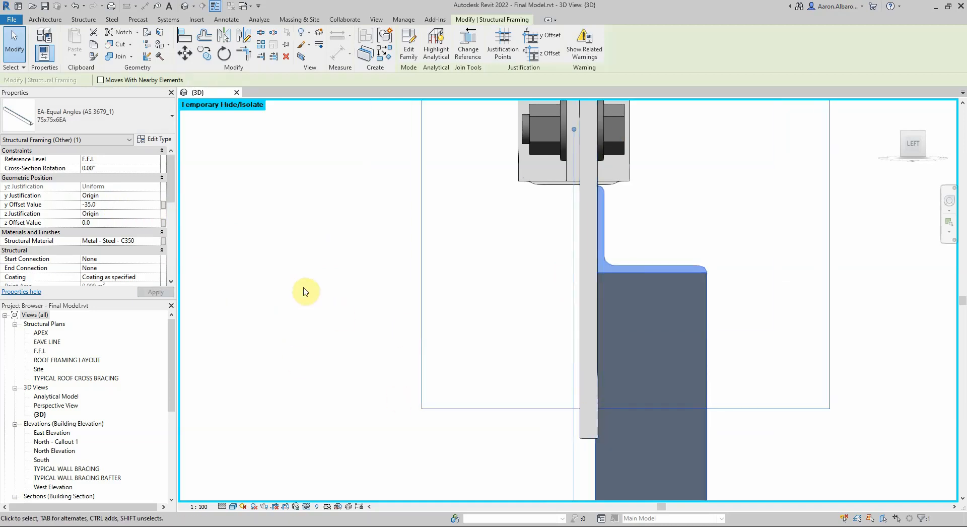
click(124, 207)
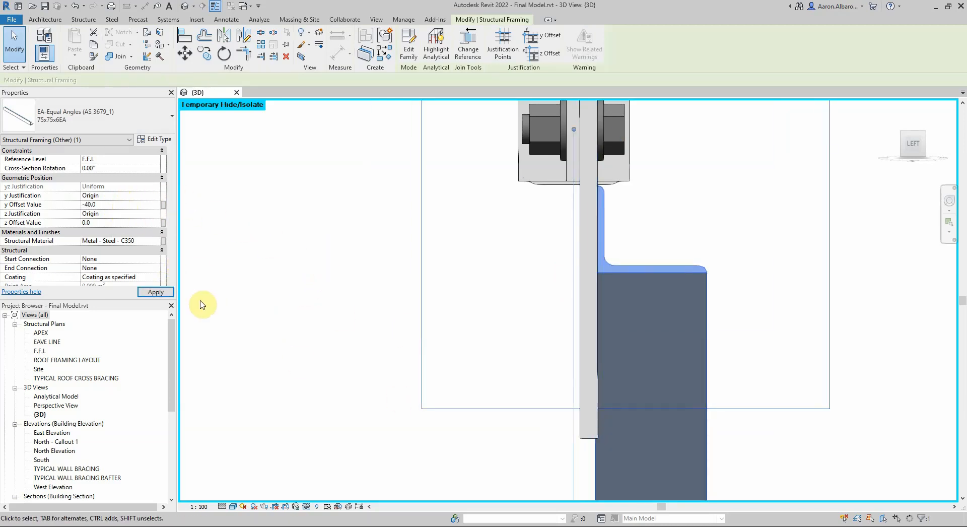
key(Return)
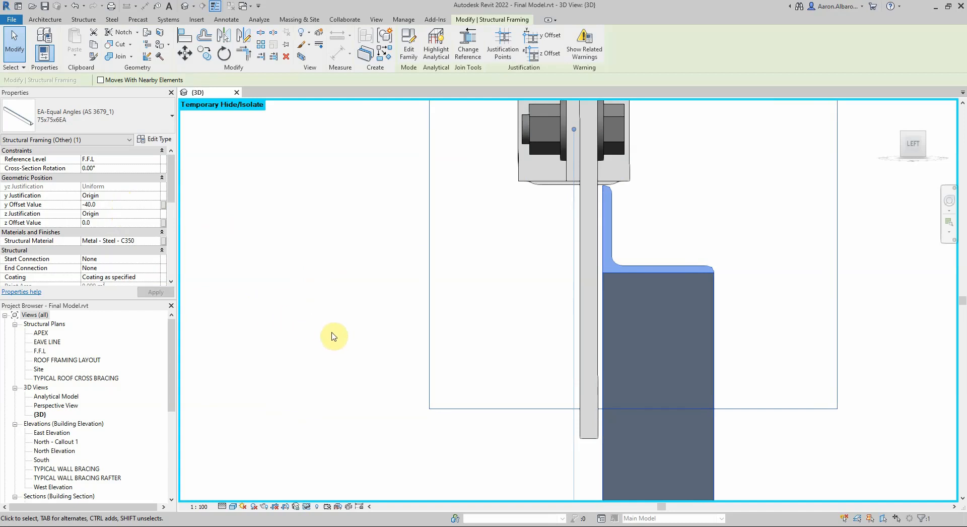
Set the upper diagonal angle brace's y offset to -20.
scroll(428, 339, down, 4)
click(478, 216)
scroll(479, 216, up, 2)
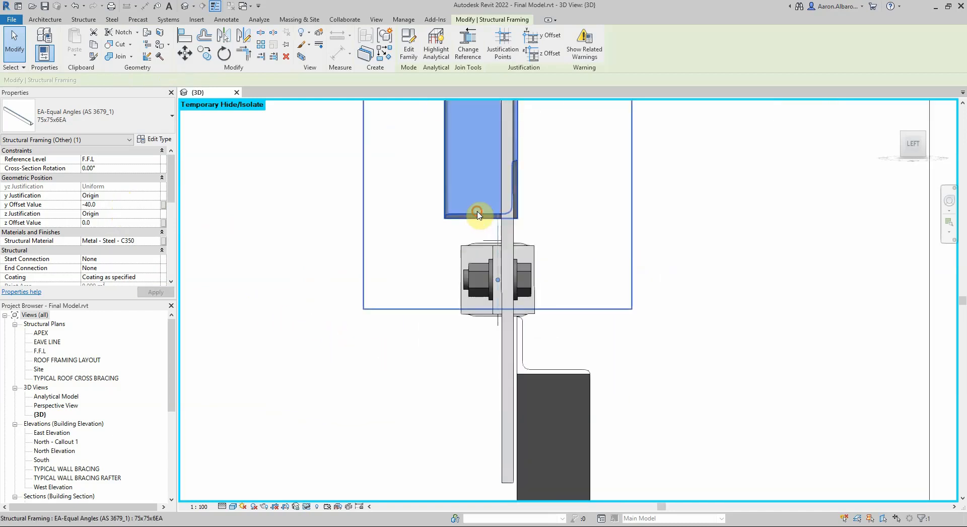
click(108, 204)
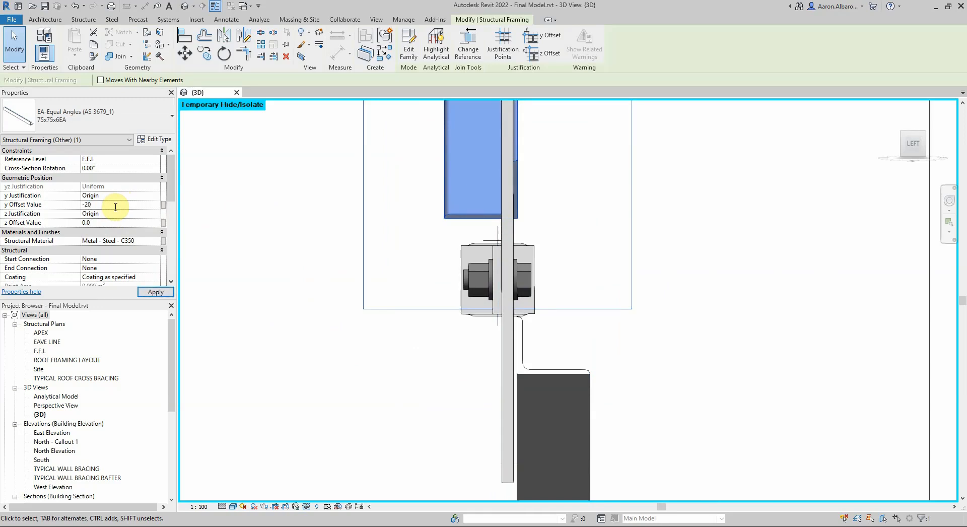
text(-20)
click(317, 218)
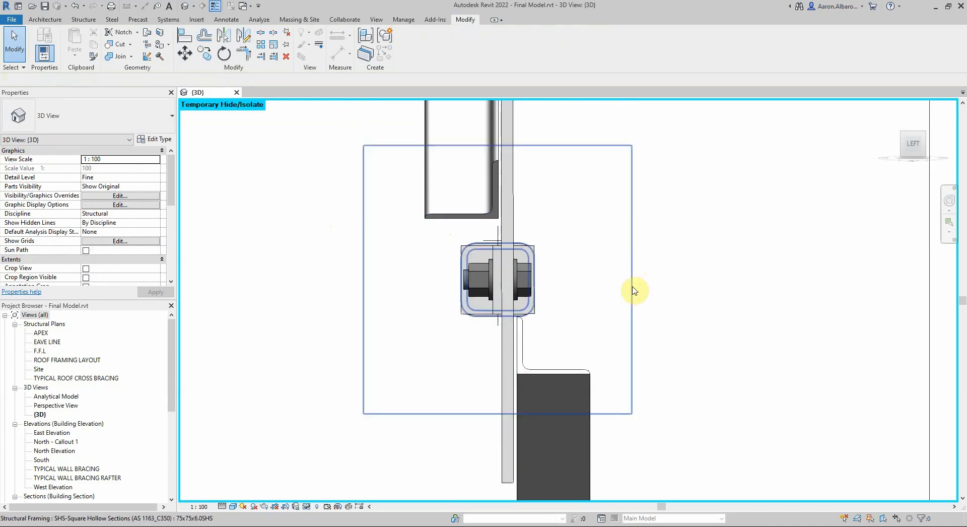
Begin a bolt pattern that joins the upper diagonal angle brace to the face of the gusset plate.
scroll(590, 300, down, 1)
shift+middle_drag(517, 306, 609, 430)
scroll(607, 216, down, 6)
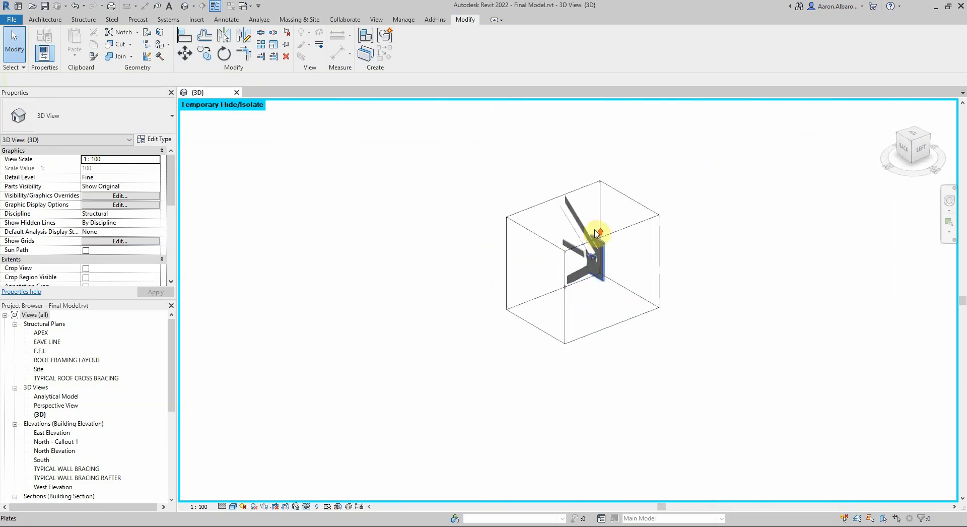
scroll(611, 277, up, 8)
click(585, 308)
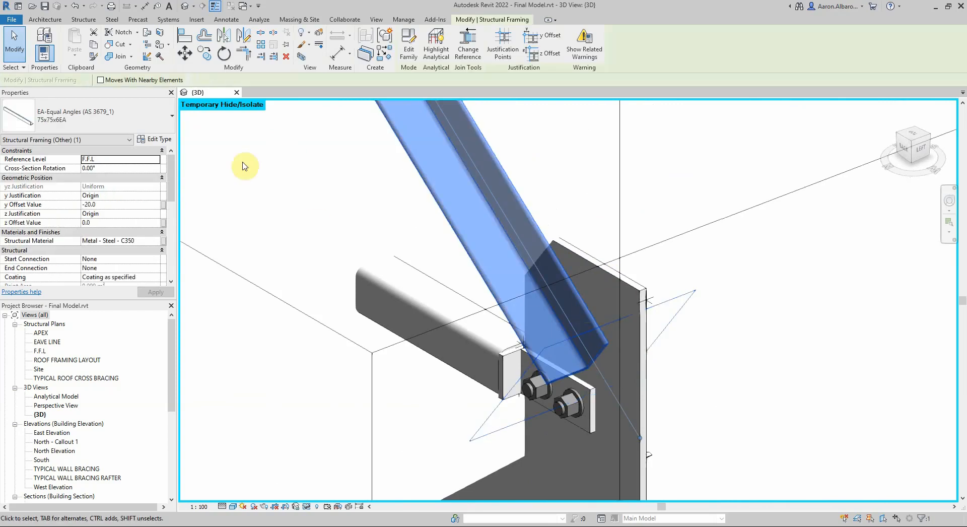
click(273, 169)
click(112, 20)
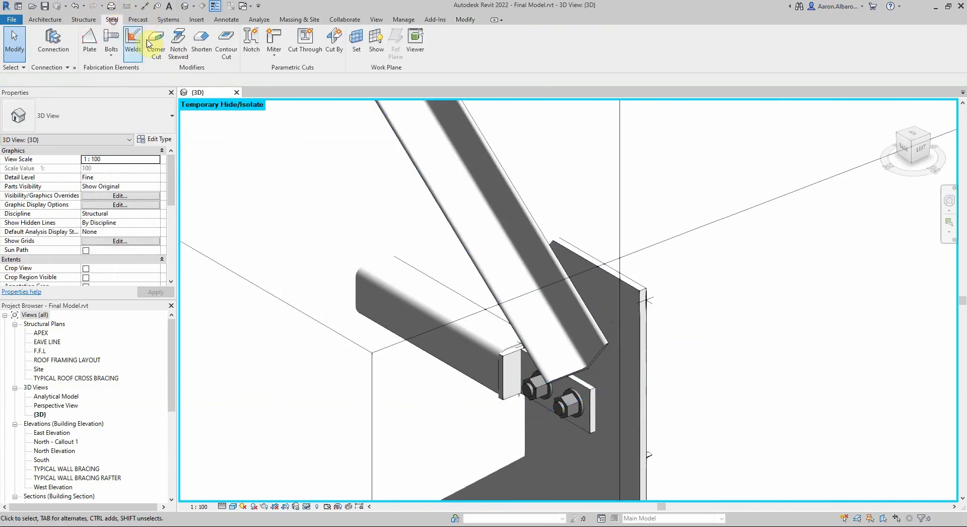
click(539, 228)
ctrl+click(585, 260)
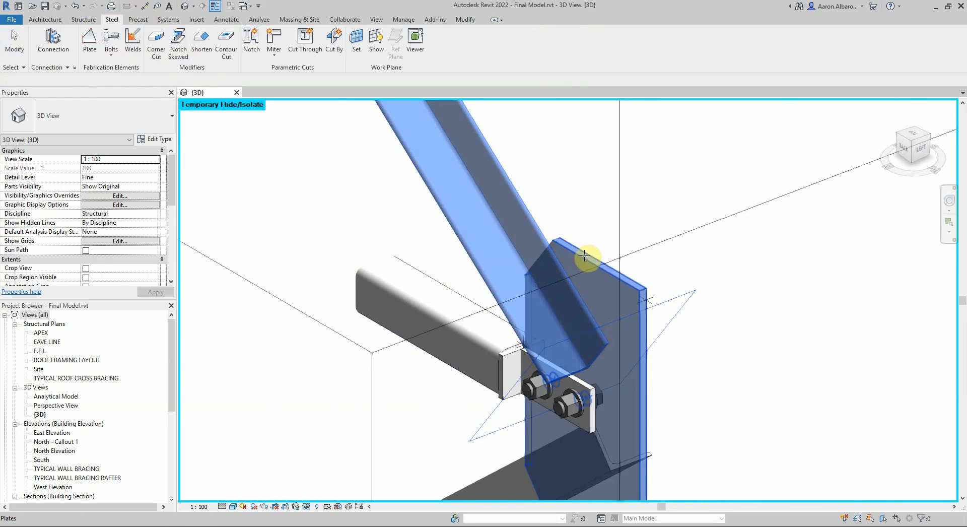
key(Return)
click(563, 250)
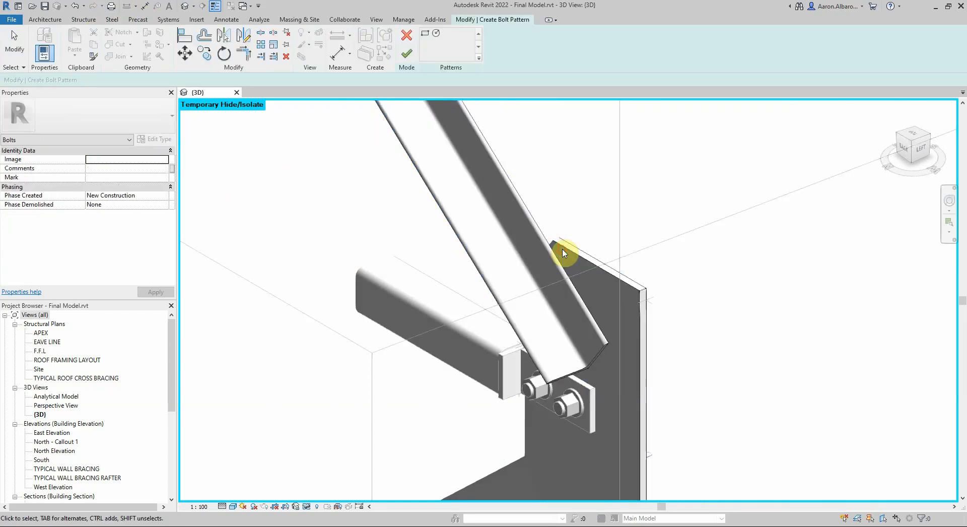
From the back view, draw a rectangular bolt pattern about 160 by 60 mm over the upper brace's end and finish it.
click(908, 148)
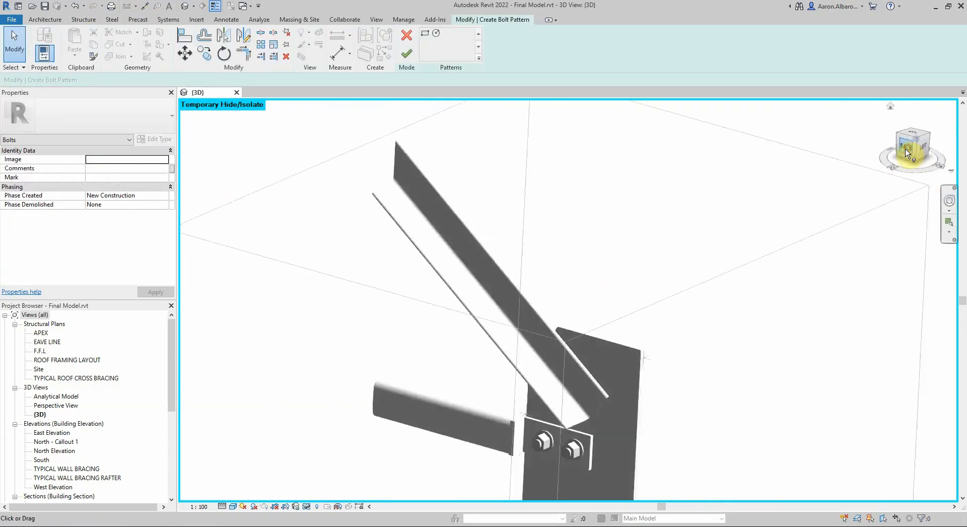
scroll(606, 292, up, 3)
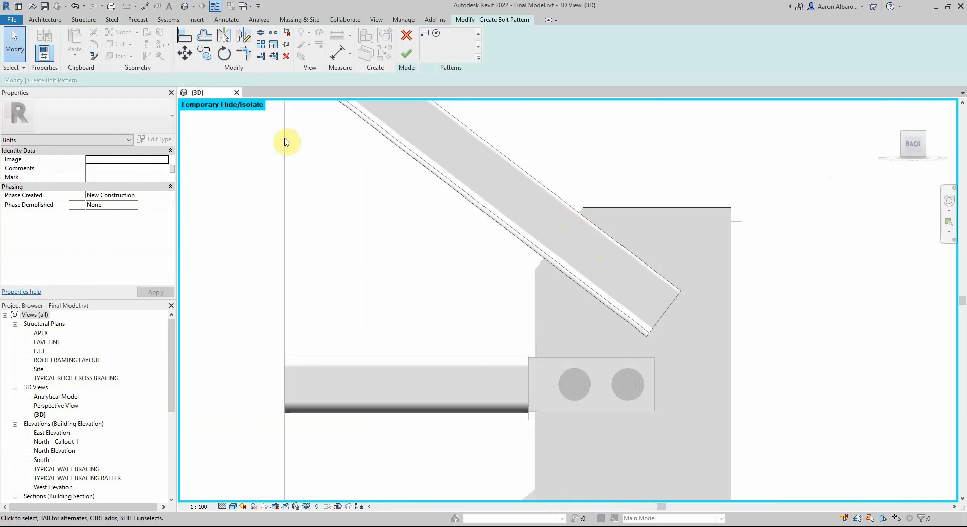
click(426, 35)
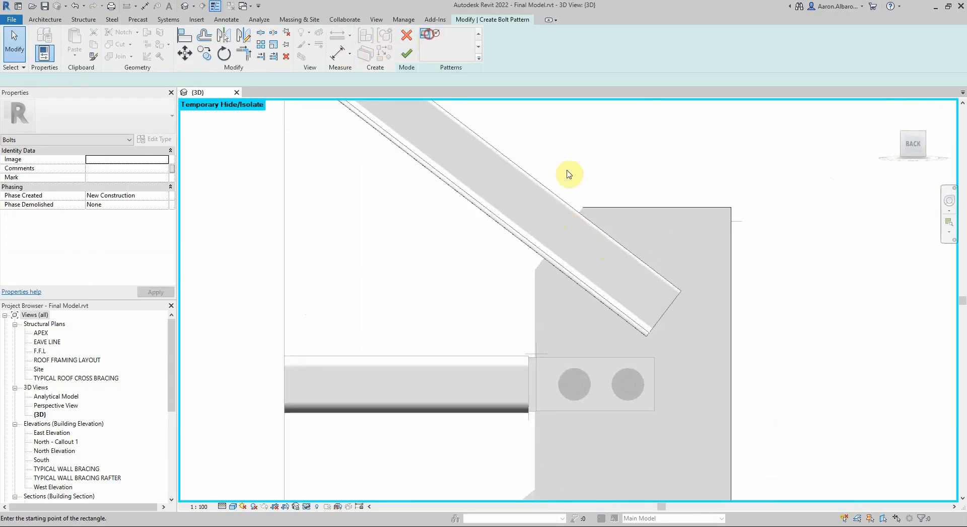
click(678, 290)
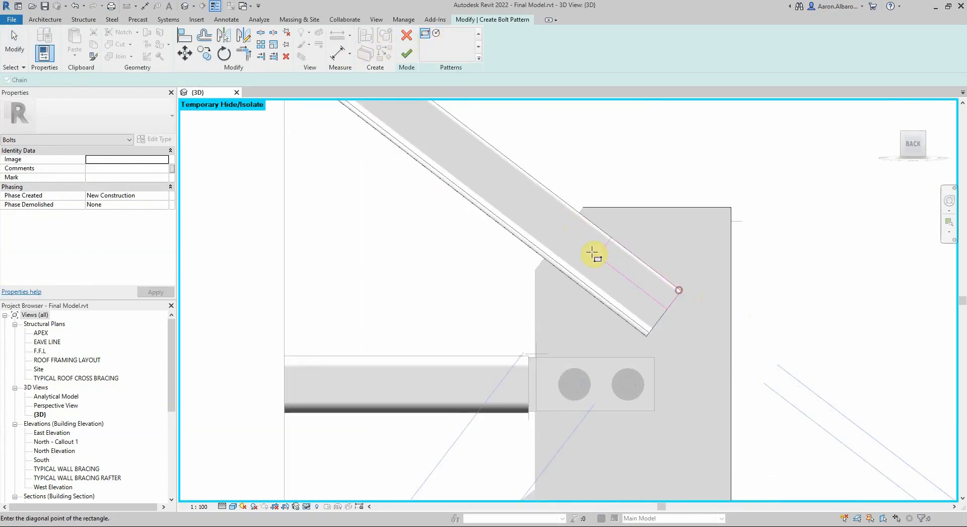
click(556, 257)
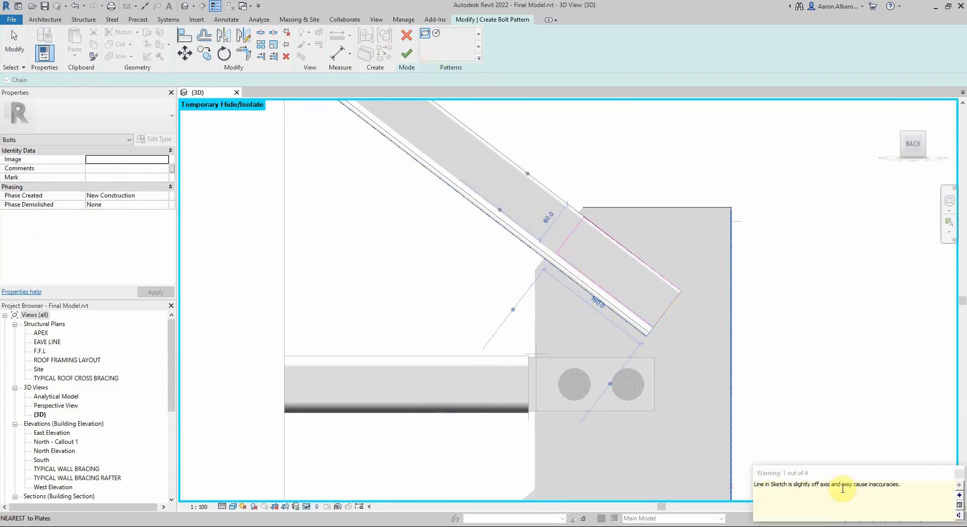
click(407, 54)
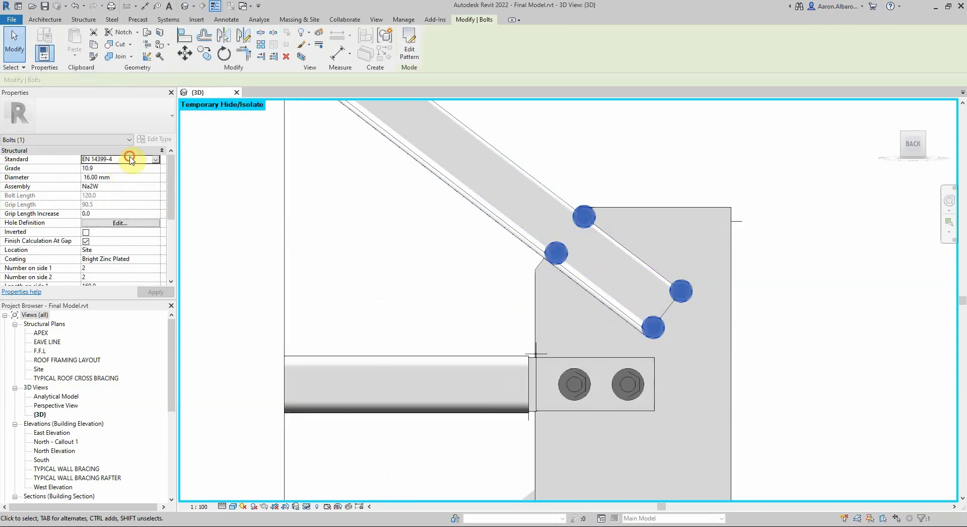
Set the upper brace's bolts to standard AS 1252, diameter 20 mm and grade 8.8/S.
click(156, 159)
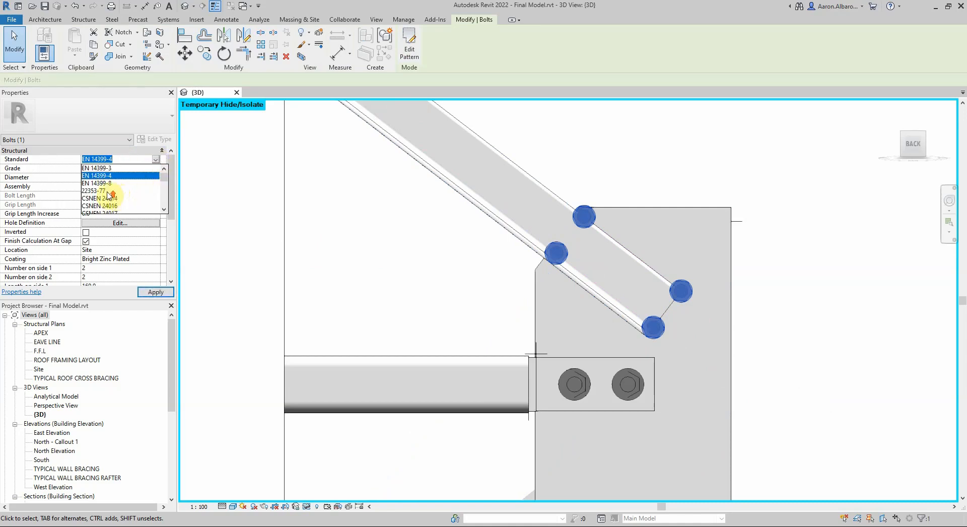
scroll(109, 196, down, 10)
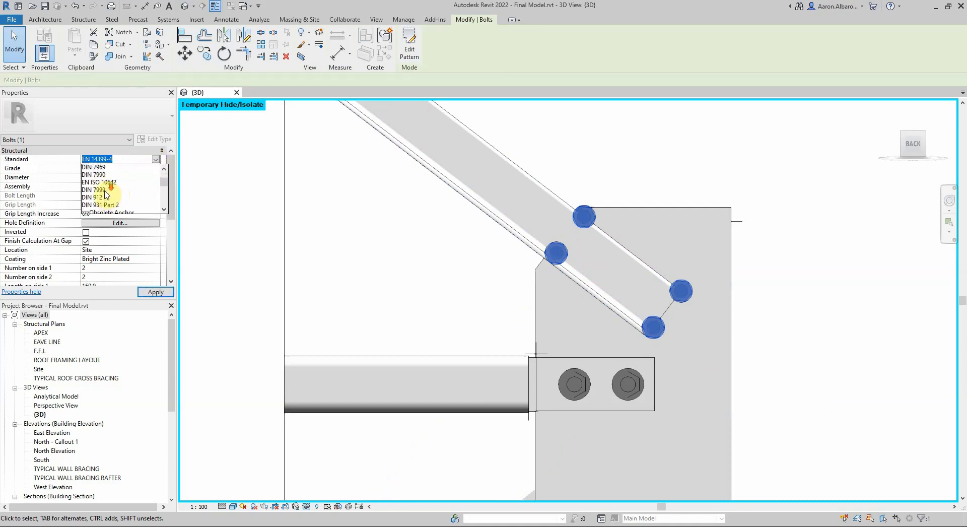
scroll(106, 194, down, 6)
click(107, 190)
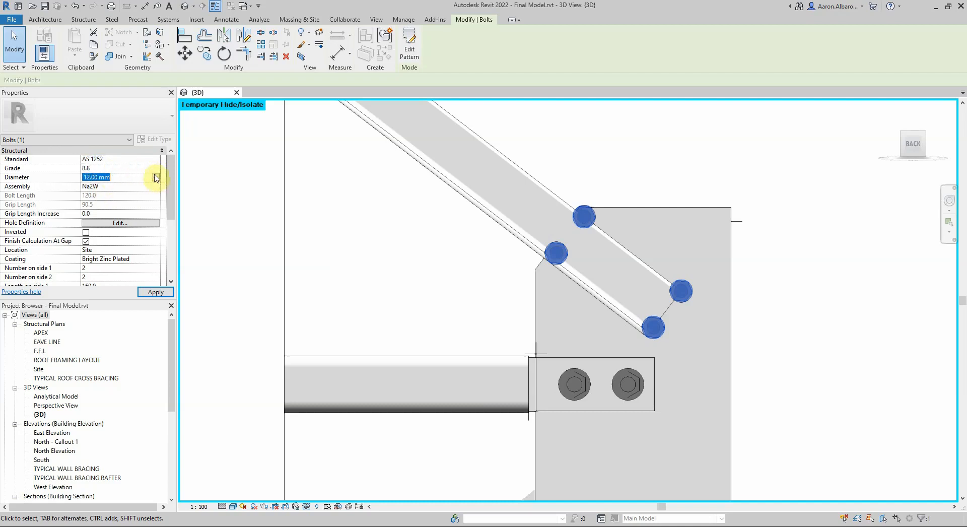
click(157, 177)
click(109, 201)
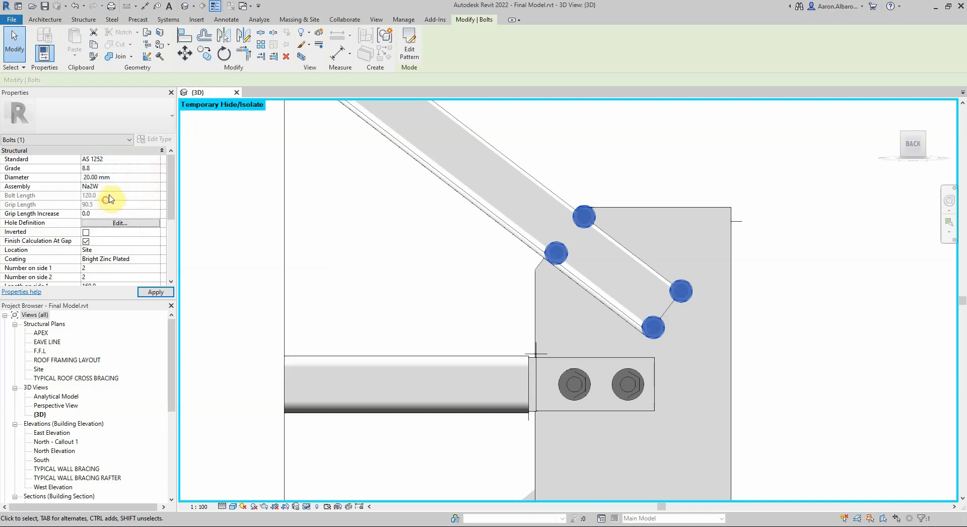
click(157, 168)
click(112, 190)
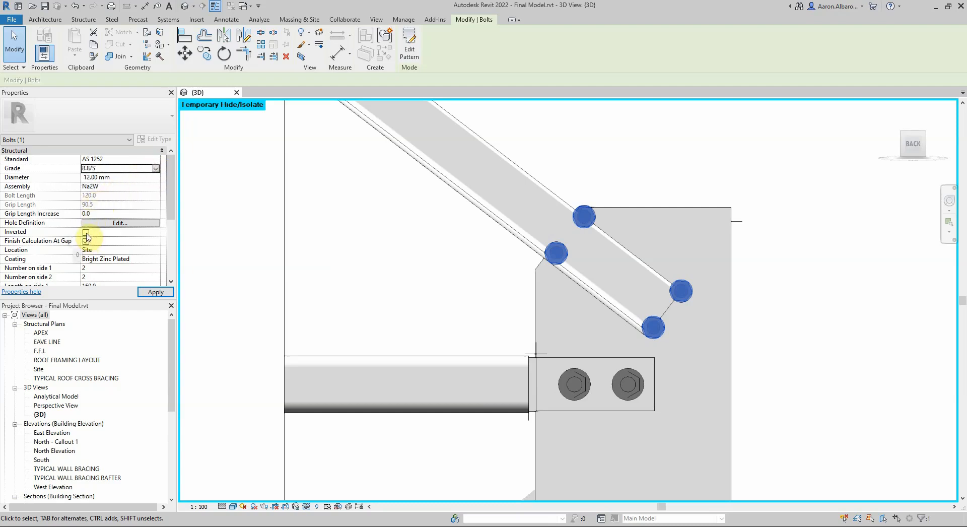
Set the pattern's number on side 2 to 1, intermediate distance on side 1 to 70 and edge distance on side 1 to 35, and apply.
scroll(110, 202, down, 4)
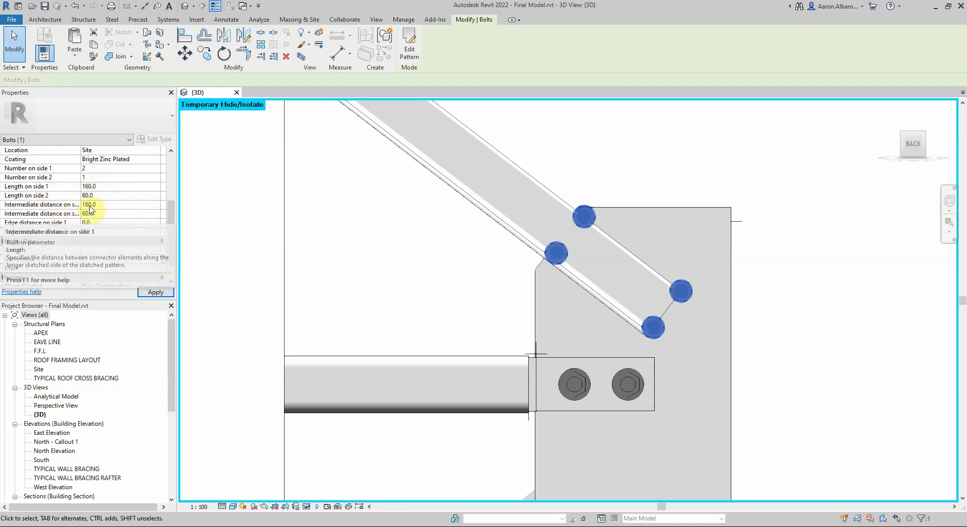
click(88, 205)
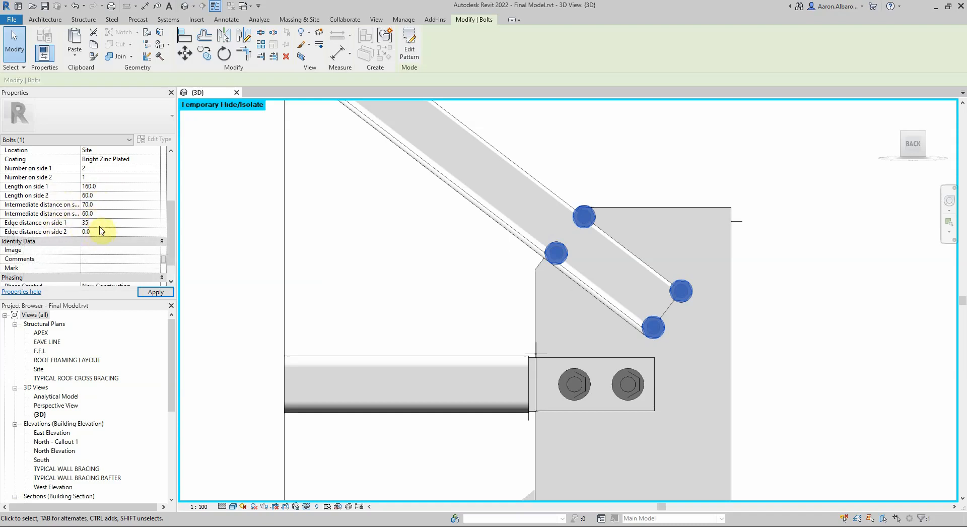
click(154, 292)
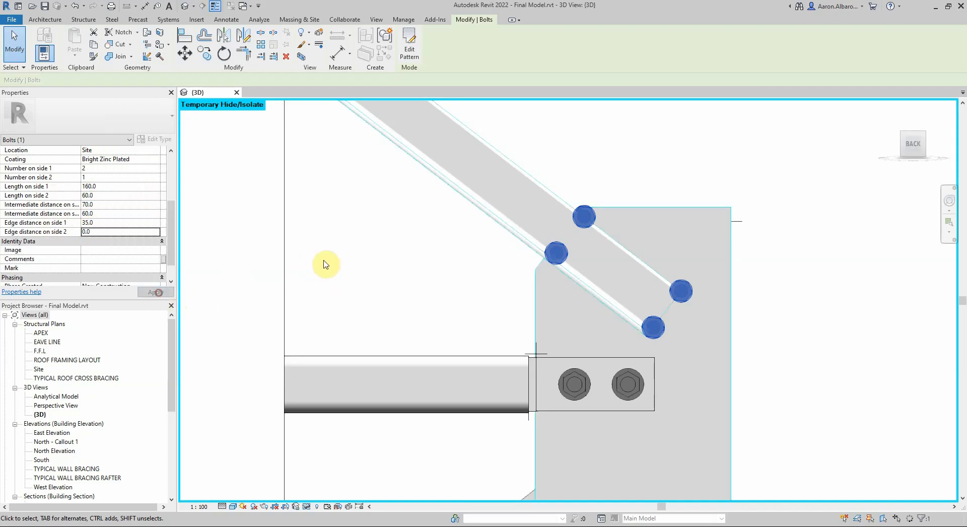
Set the diameter of the upper brace's two bolts to 20 mm and review their remaining pattern settings.
scroll(135, 192, up, 4)
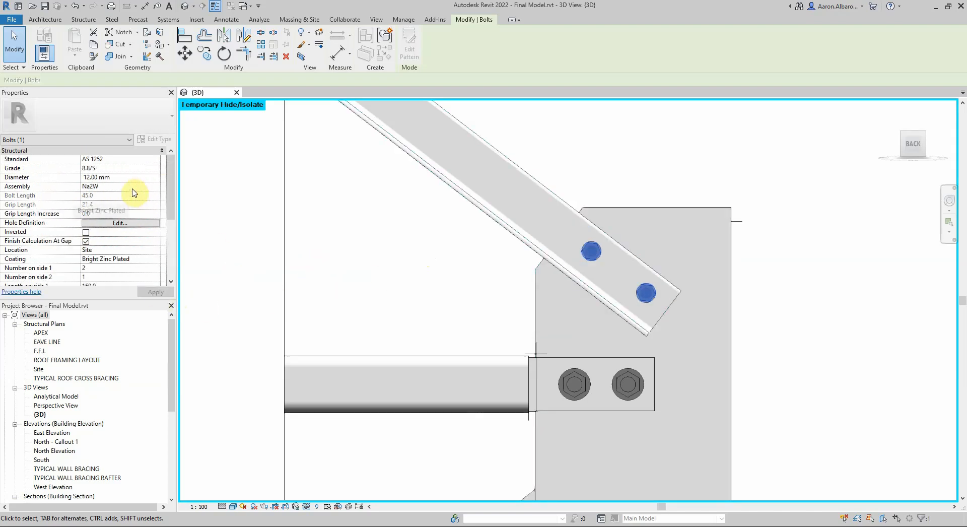
click(156, 178)
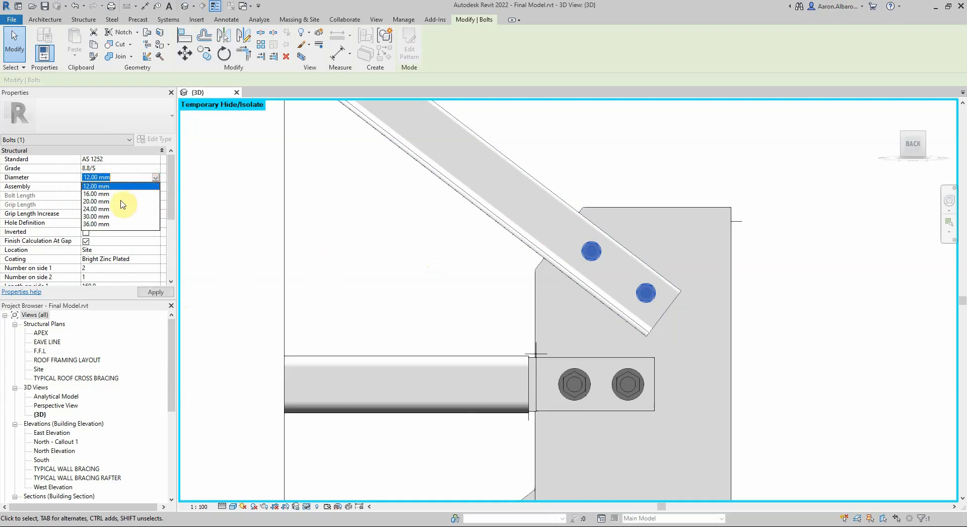
click(103, 201)
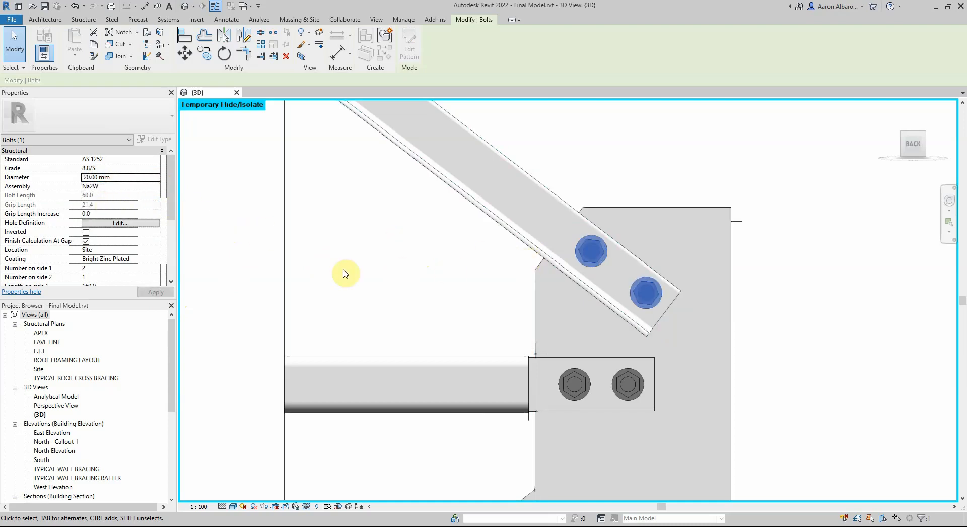
scroll(108, 196, down, 4)
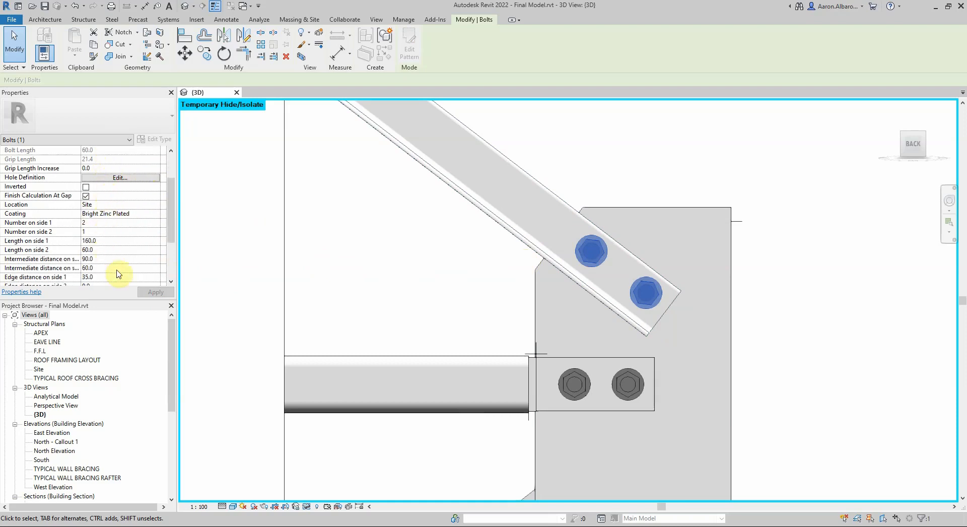
Begin a bolt pattern that joins the lower diagonal angle brace to the face of the gusset plate.
scroll(383, 249, down, 3)
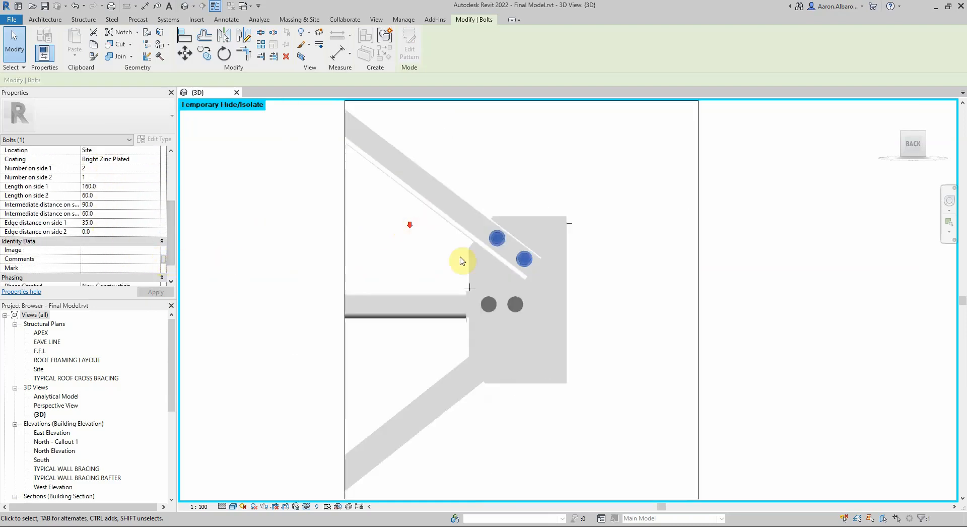
click(453, 386)
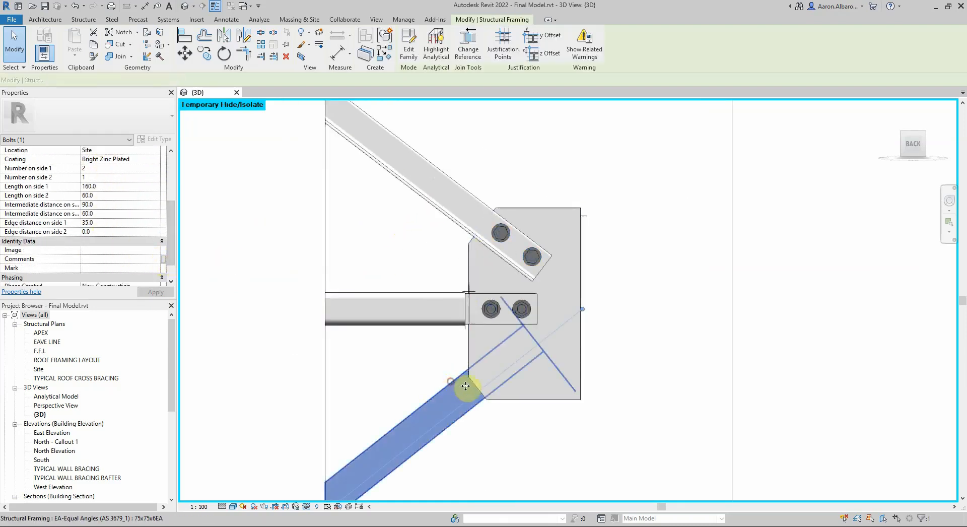
ctrl+click(511, 398)
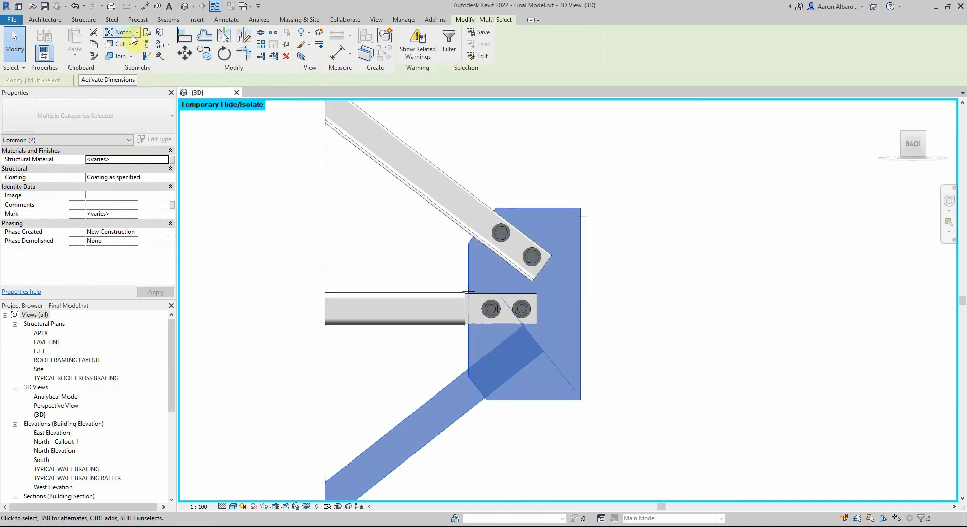
click(84, 20)
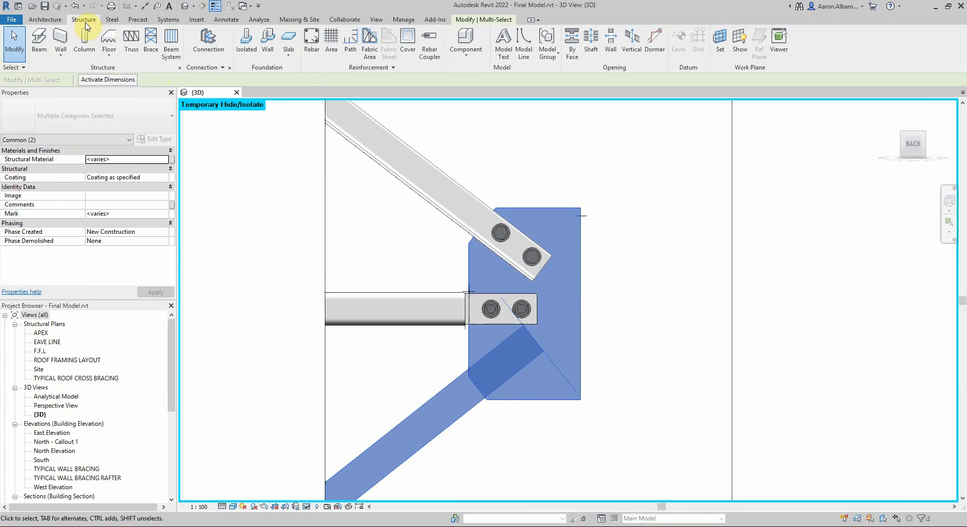
click(117, 20)
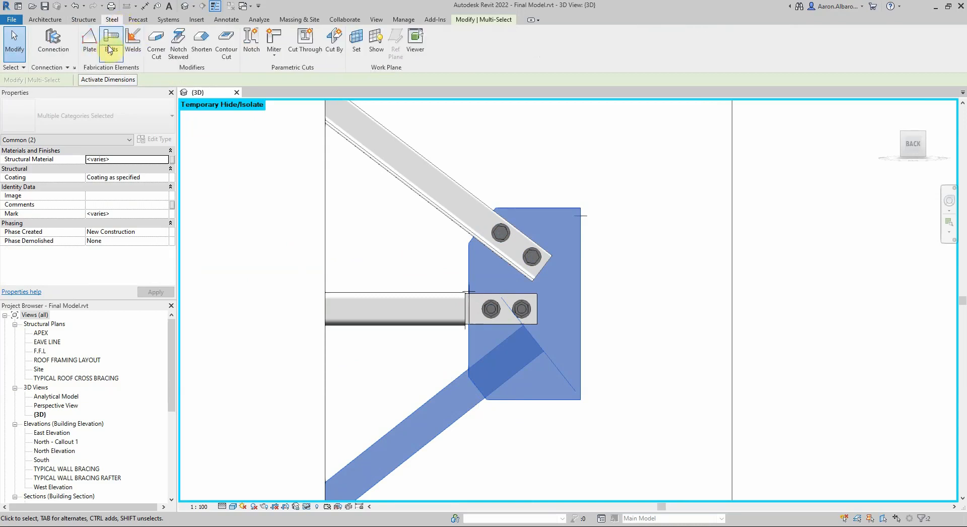
click(112, 38)
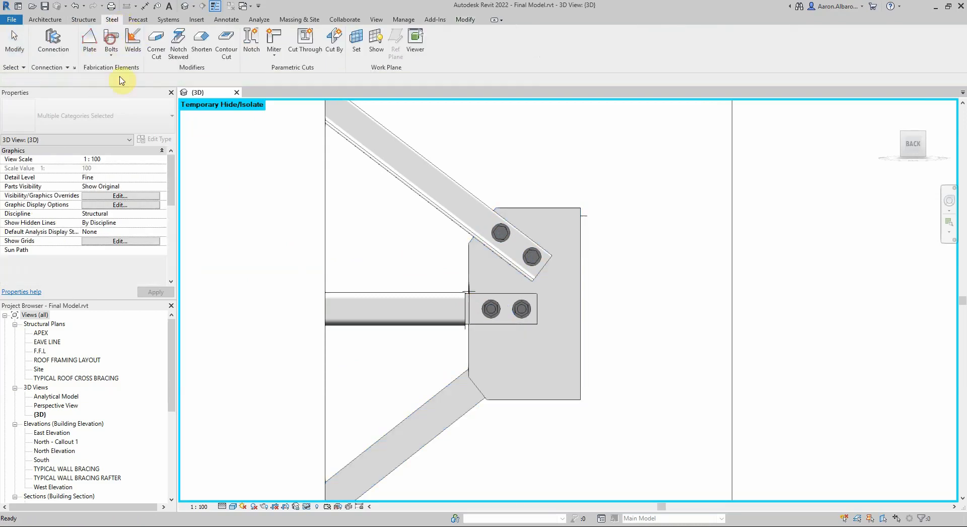
click(470, 356)
ctrl+click(456, 379)
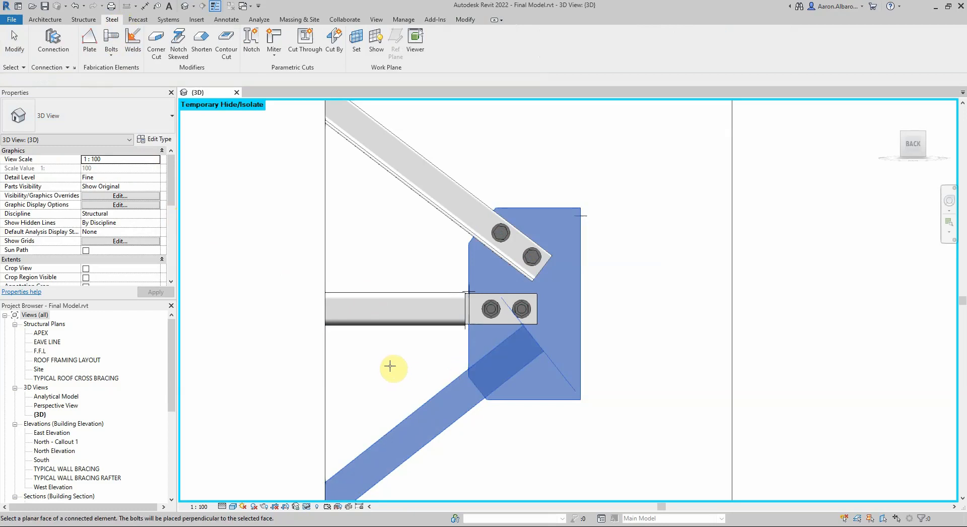
click(538, 393)
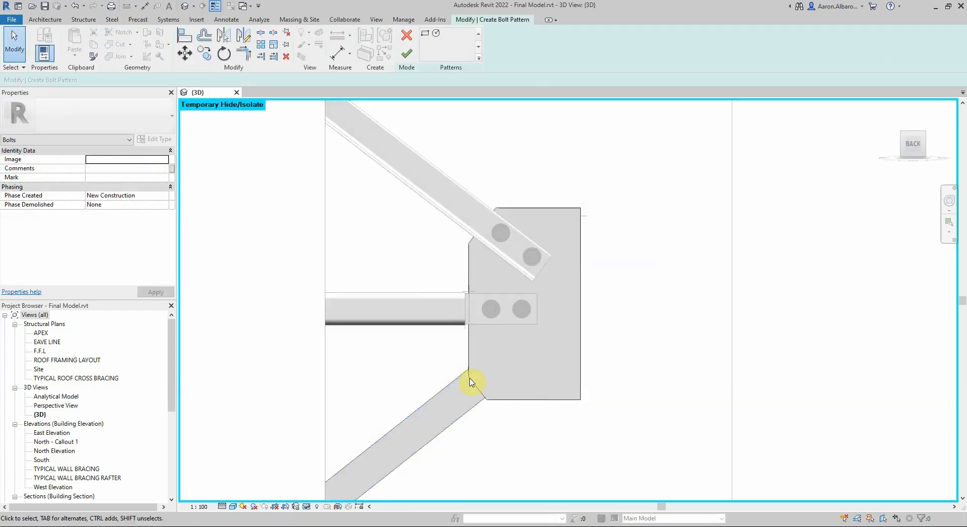
Draw a rectangular bolt pattern about 180 by 85 mm on the gusset plate, starting where the lower brace's upper edge meets the plate.
click(425, 36)
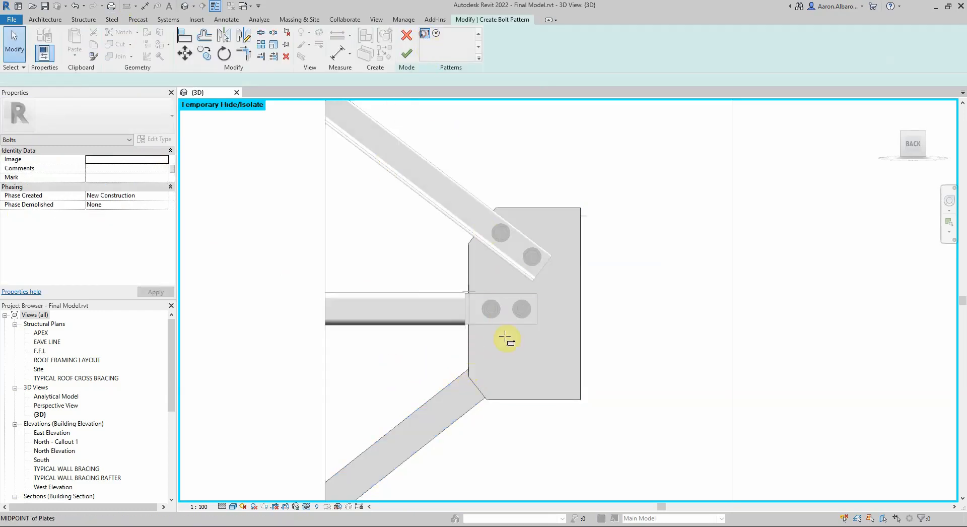
click(469, 369)
scroll(515, 368, up, 5)
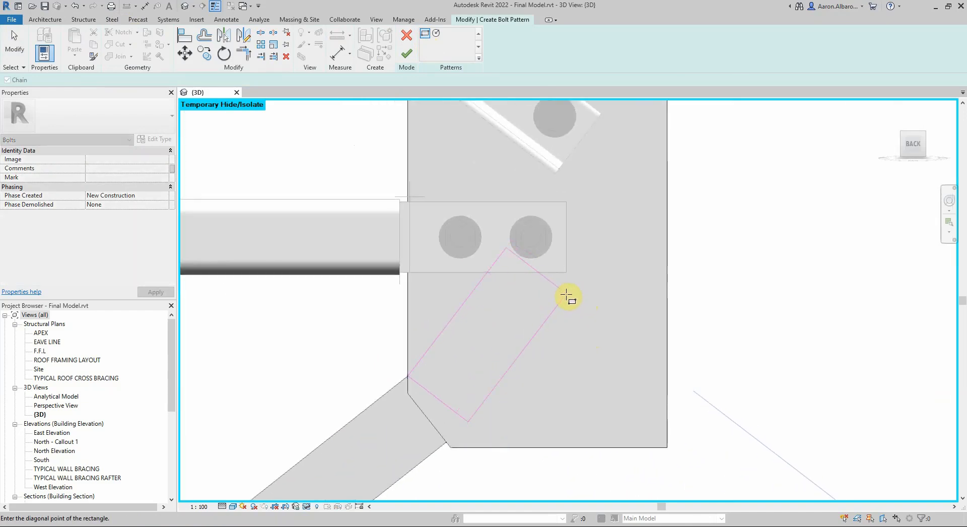
click(587, 285)
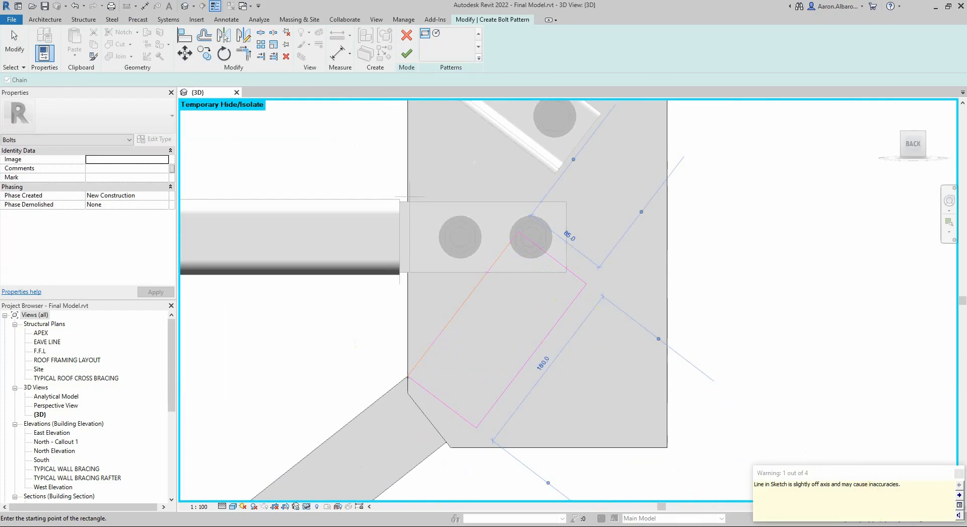
click(598, 394)
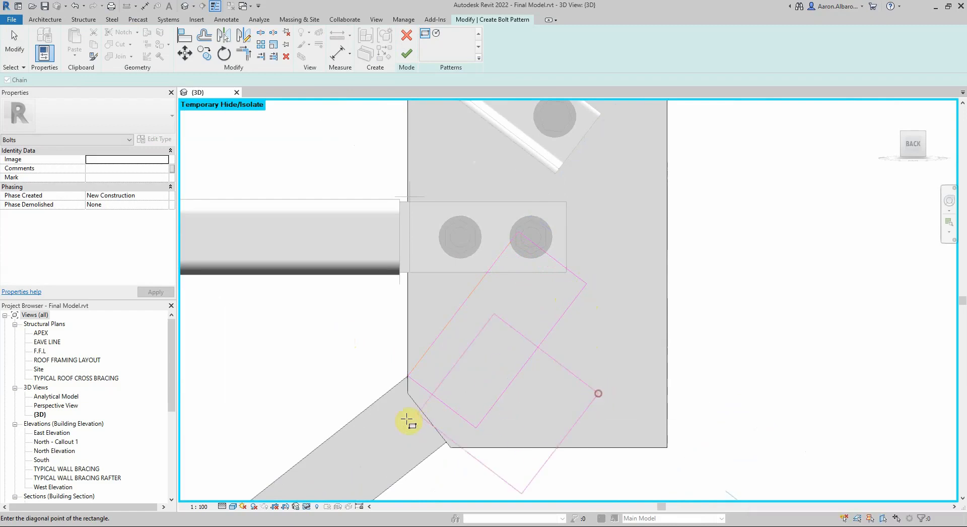
Show the view in wireframe and rotate the rectangle 14° about its starting corner to align it with the lower brace.
click(243, 507)
click(250, 451)
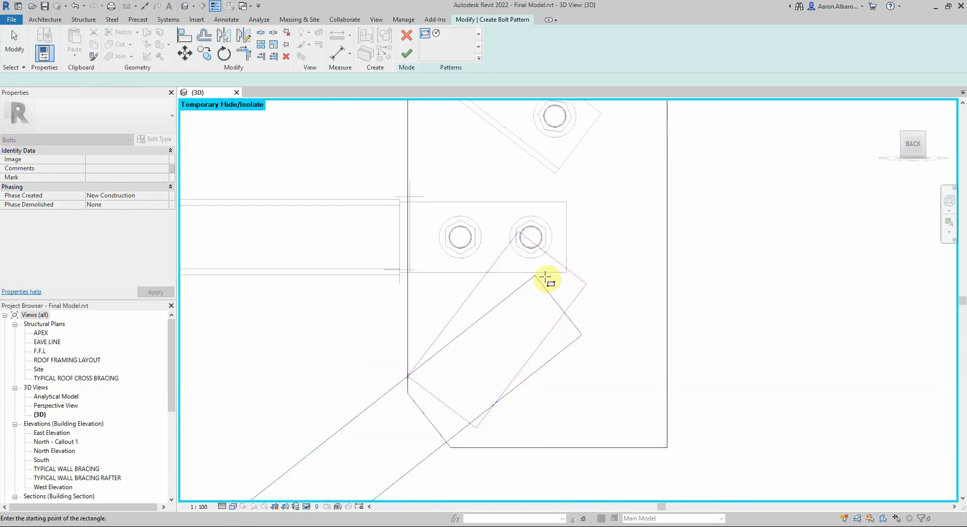
click(224, 53)
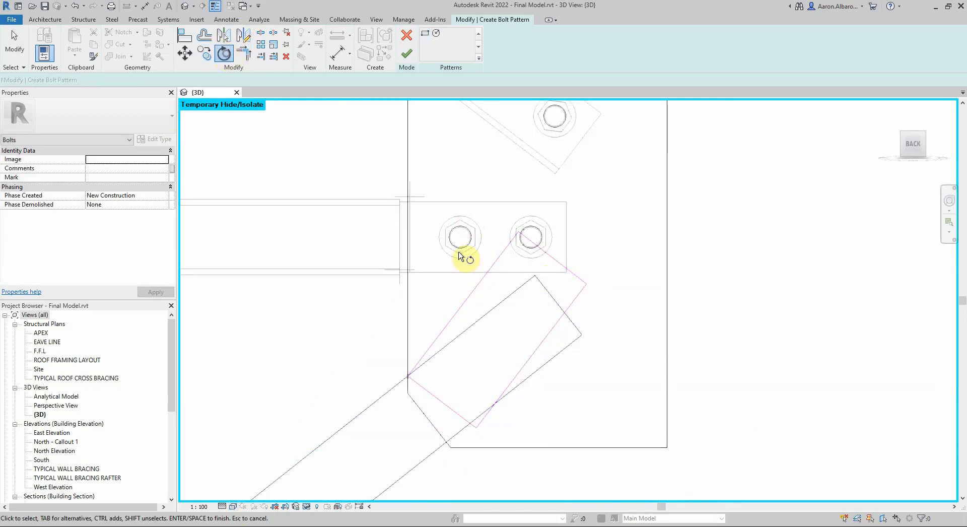
mouse_move(398, 182)
mouse_down()
mouse_move(621, 421)
mouse_move(633, 451)
mouse_up()
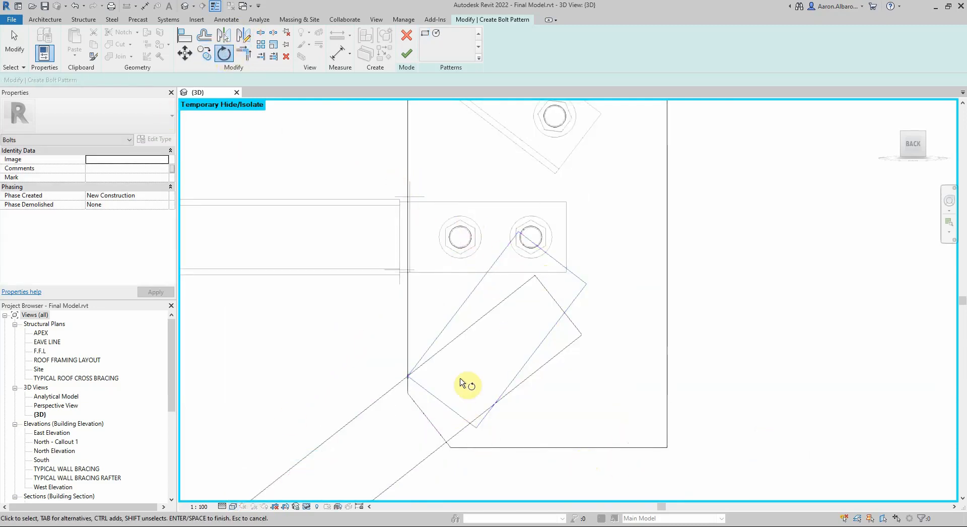
key(Return)
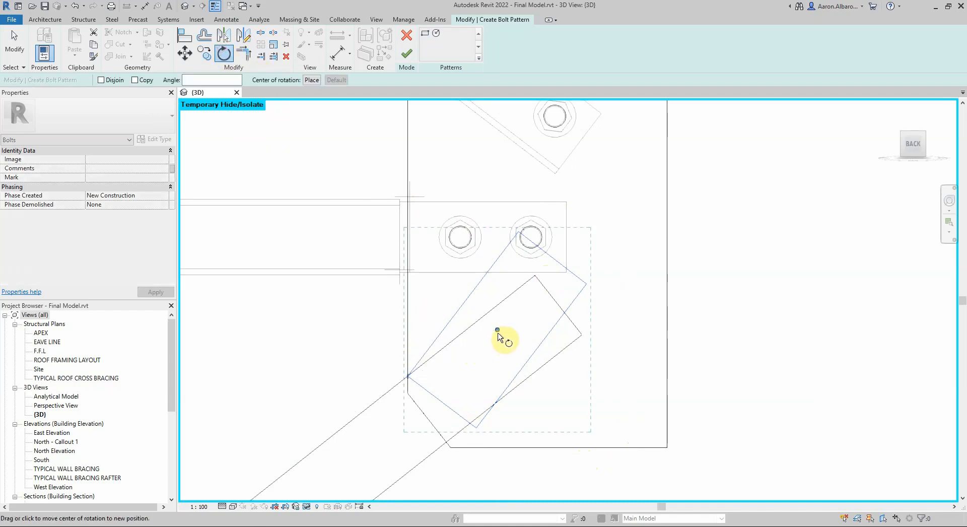
click(408, 376)
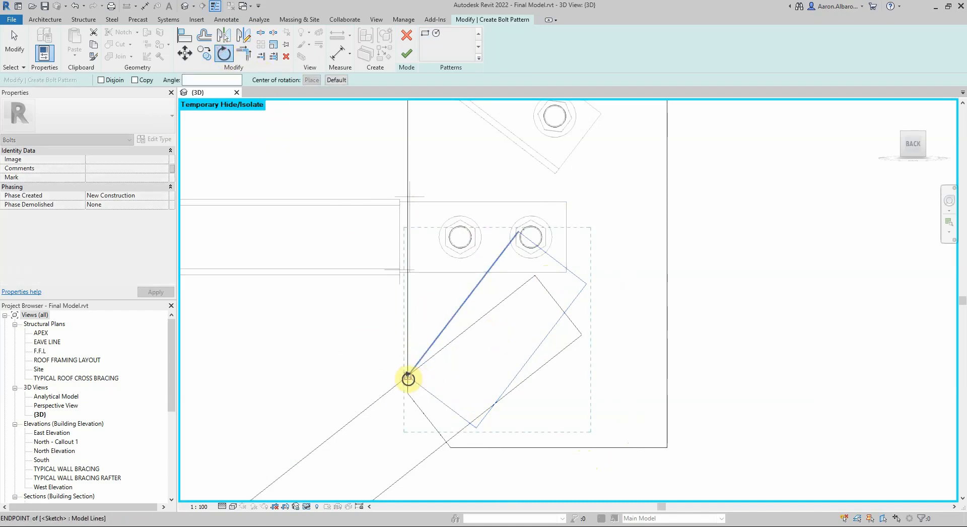
click(509, 239)
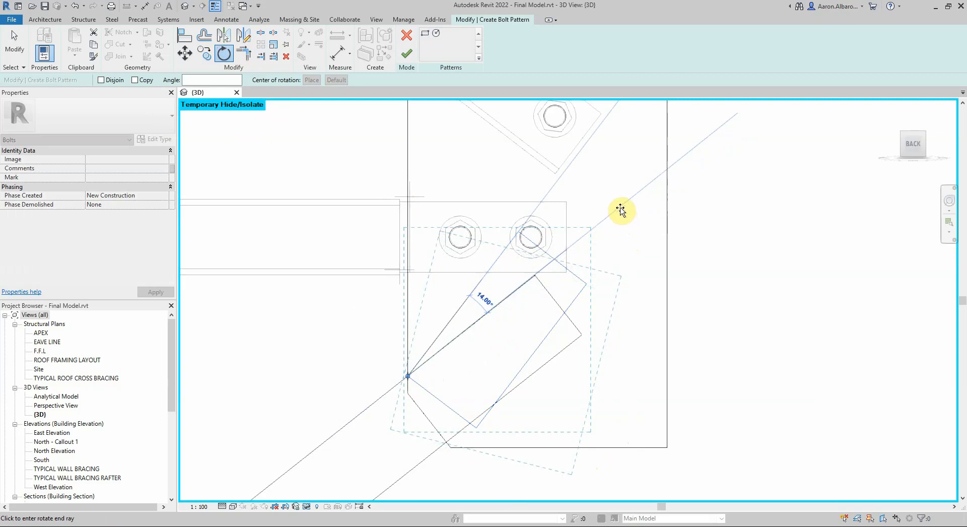
click(620, 207)
Fit the rectangle's long and end sides to the lower brace's outline, about 160 by 75 mm, and finish the bolt pattern.
click(527, 393)
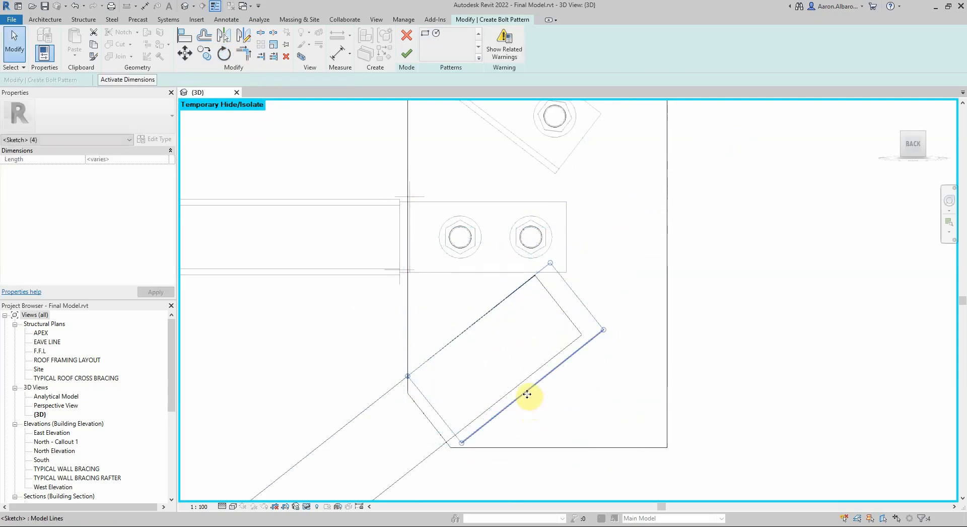
drag(527, 394, 520, 384)
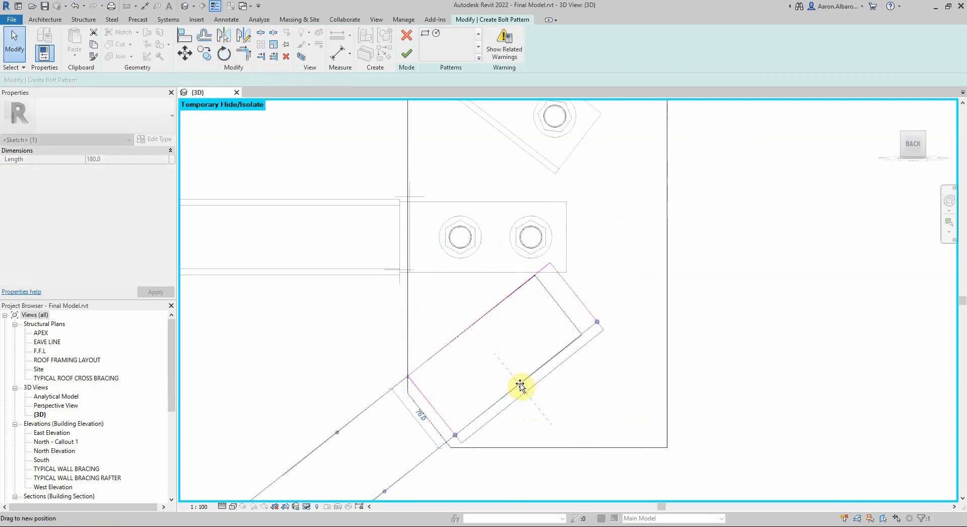
click(561, 308)
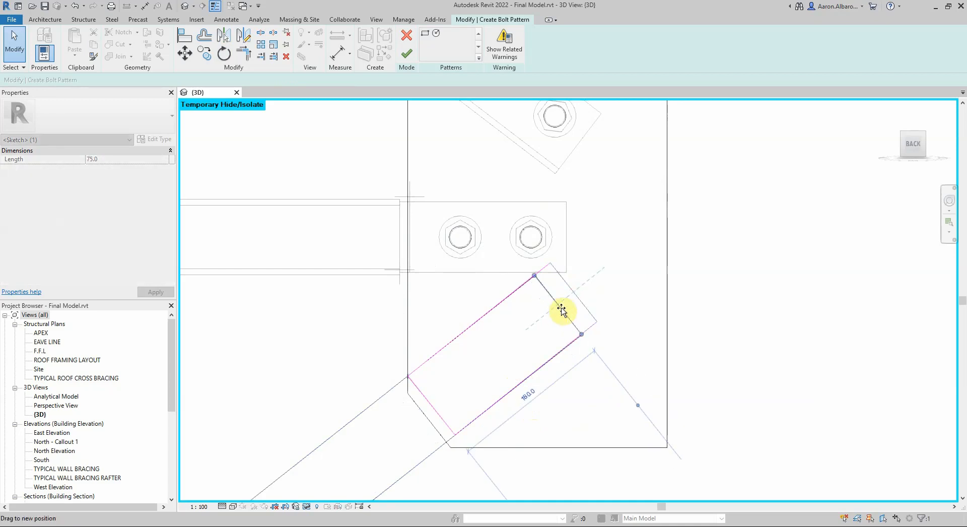
click(407, 56)
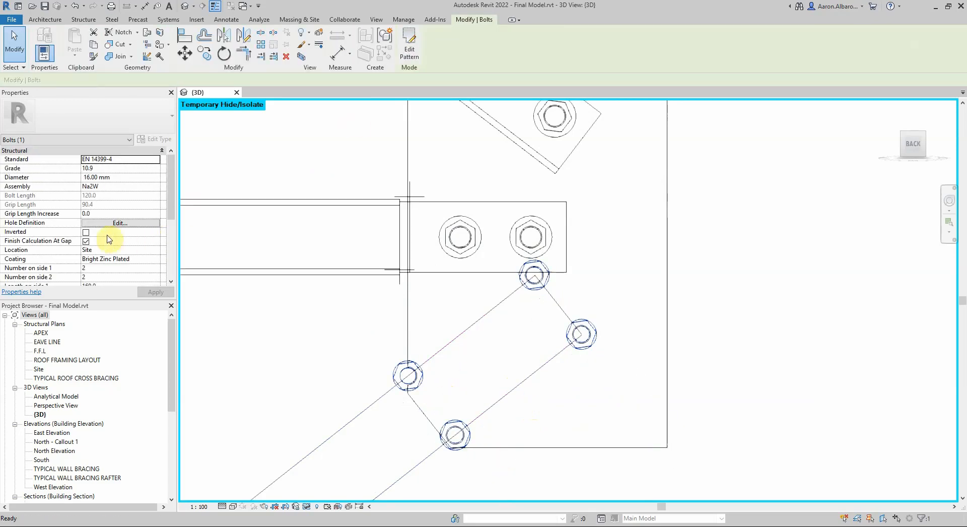
Set the lower brace's bolts to standard AS 1252, grade 8.8/S and a diameter of 20 mm.
click(155, 160)
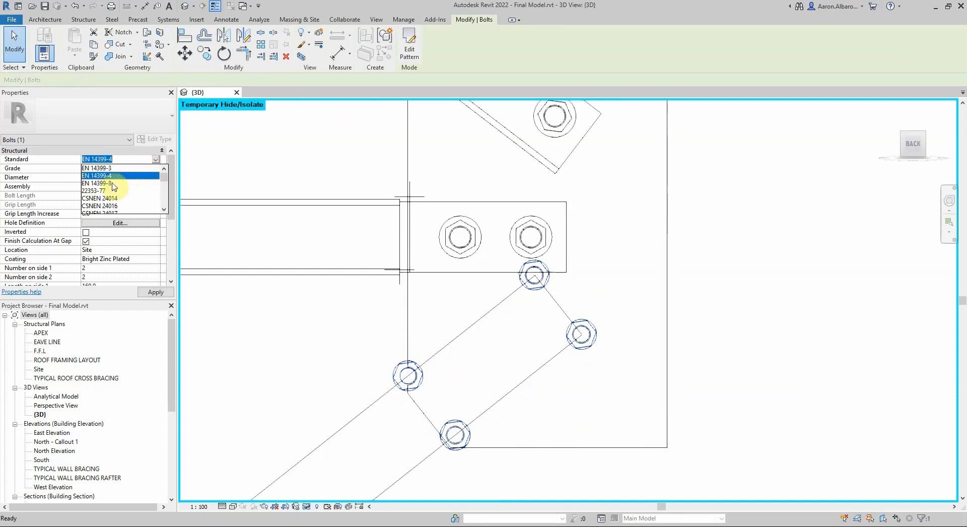
scroll(109, 190, down, 1)
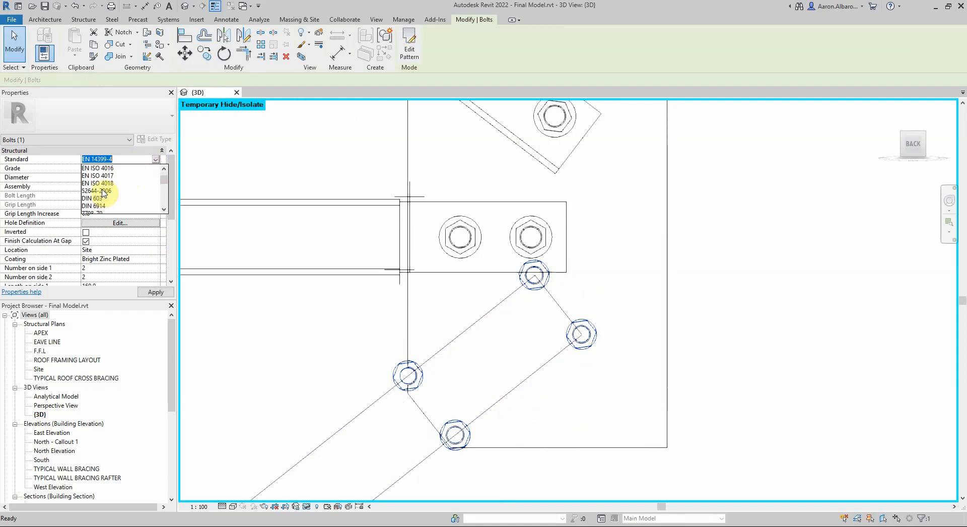
scroll(103, 193, up, 3)
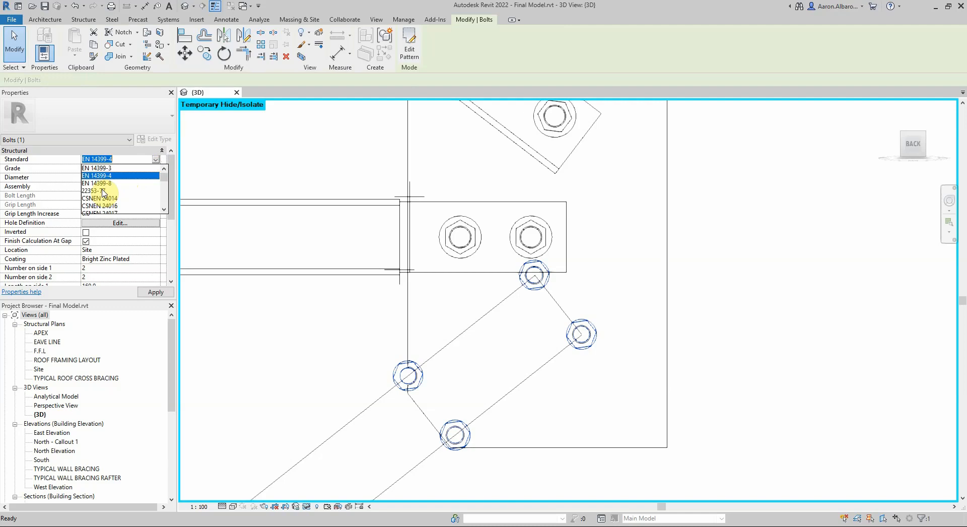
text(AS 1252)
click(99, 178)
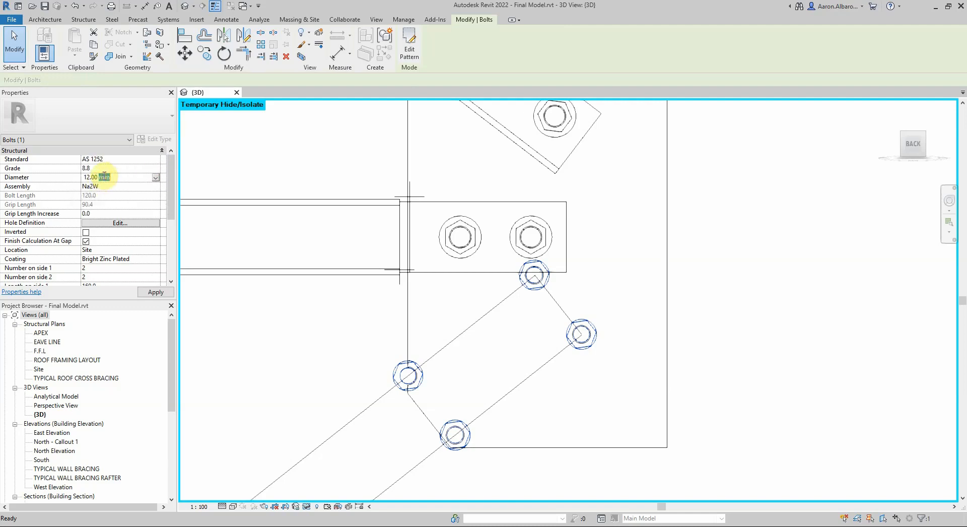
click(156, 177)
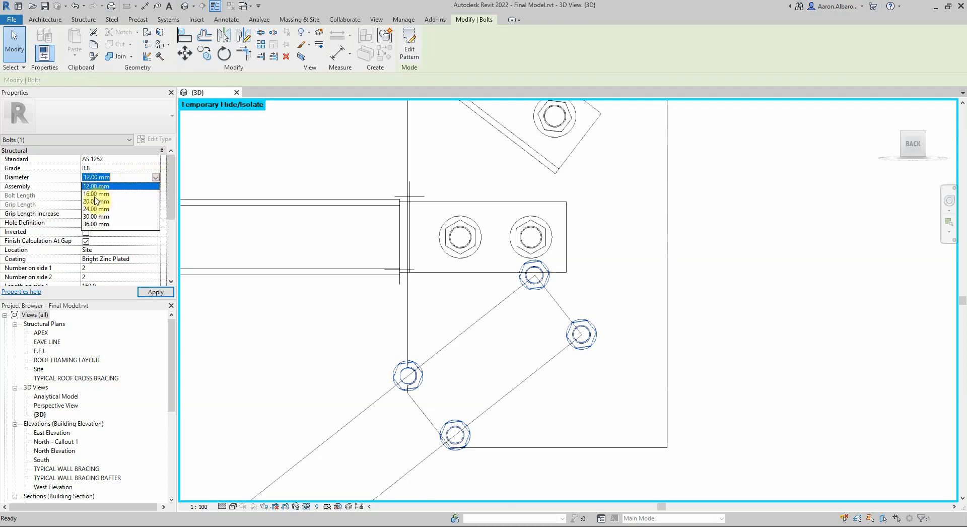
click(91, 199)
click(157, 168)
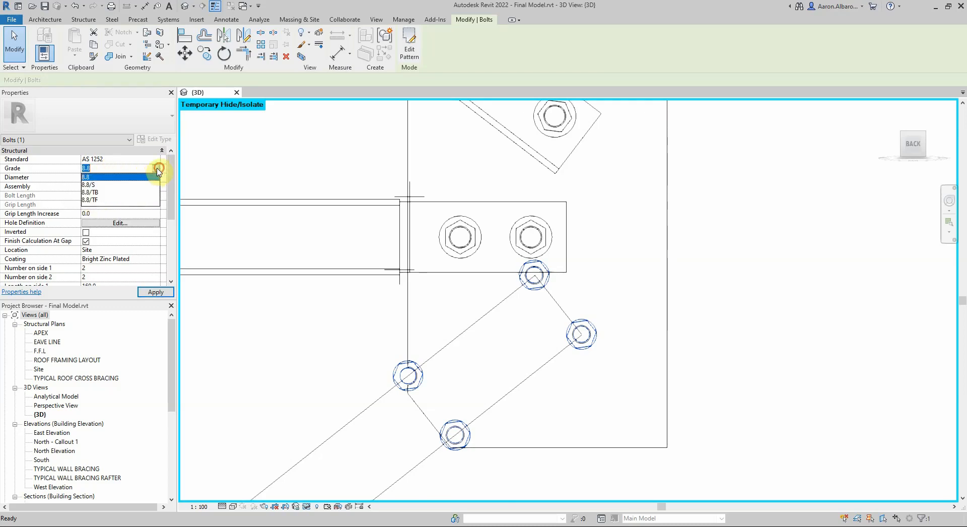
click(109, 185)
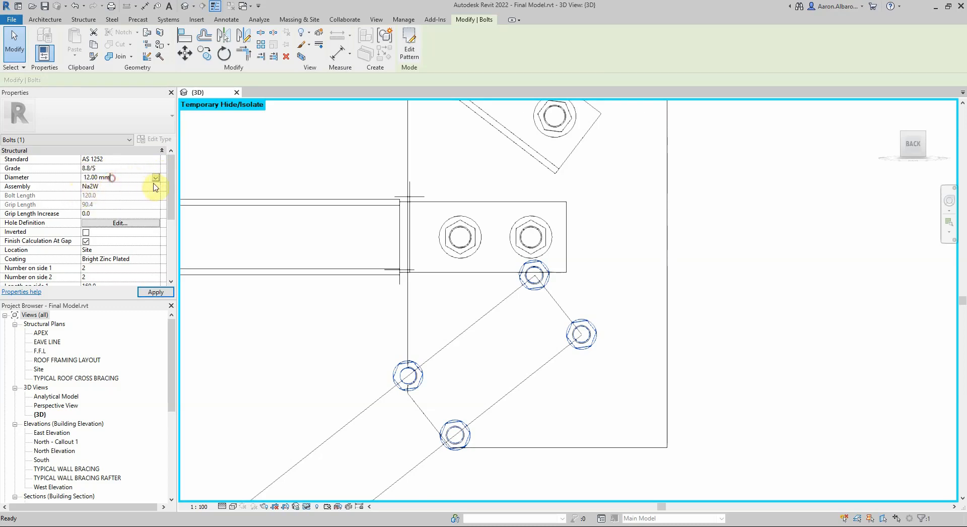
click(157, 178)
click(98, 201)
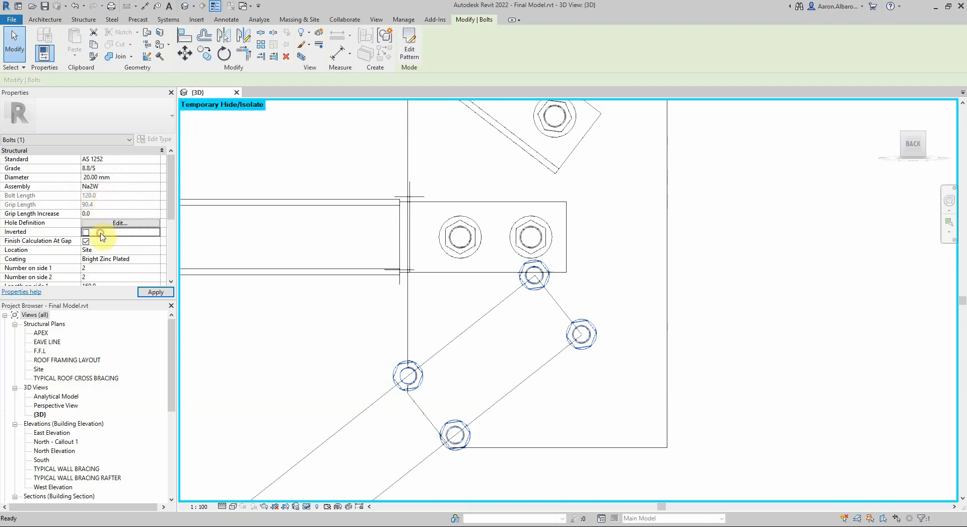
Lay the bolts out as two on side 1 and one on side 2, with 70 mm intermediate and 35 mm edge distance on side 1.
scroll(69, 257, down, 1)
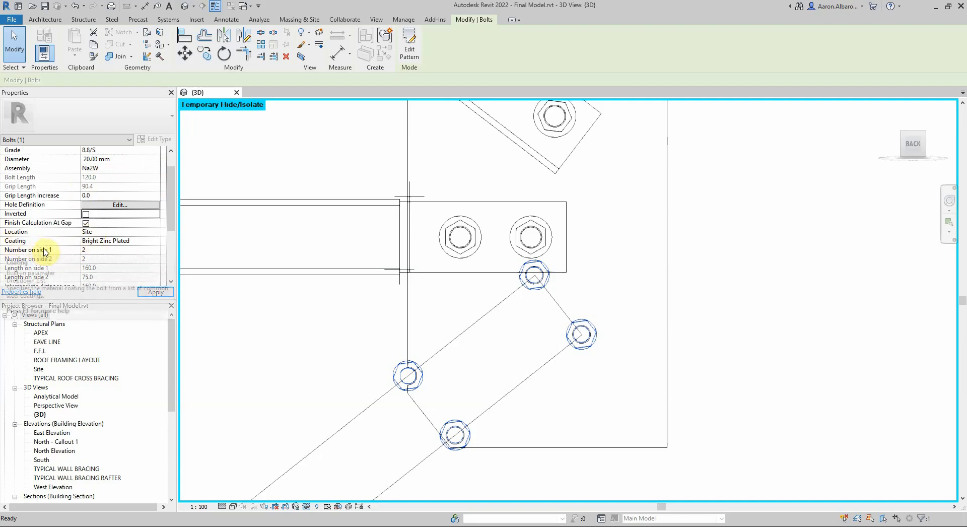
scroll(96, 240, down, 1)
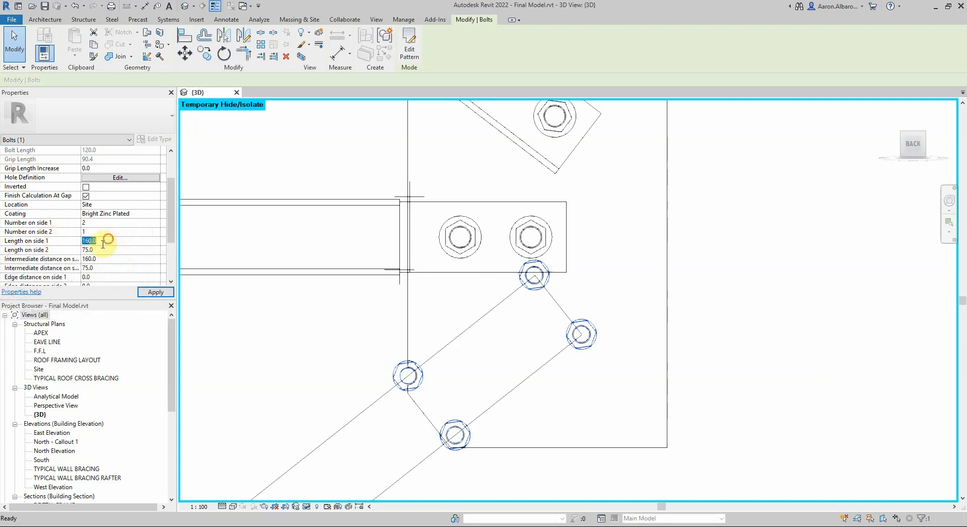
scroll(49, 250, down, 1)
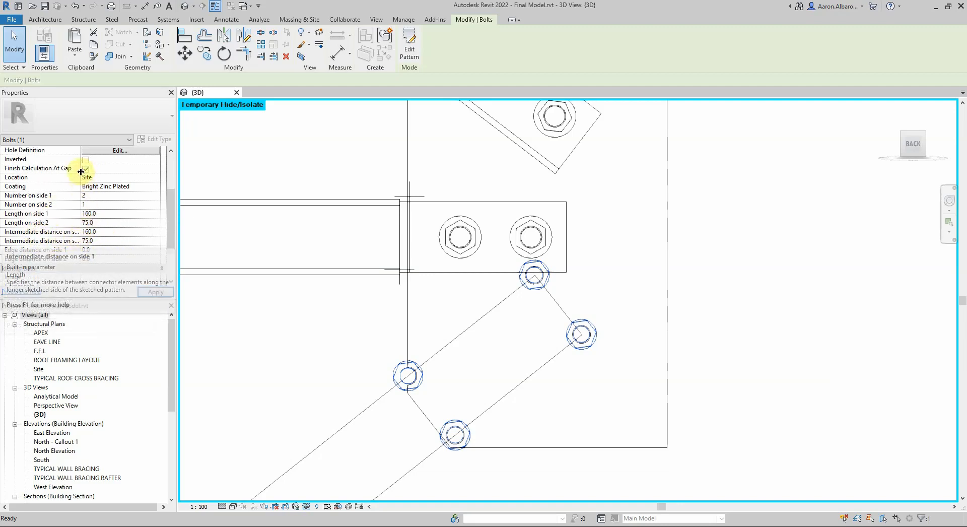
drag(91, 170, 91, 170)
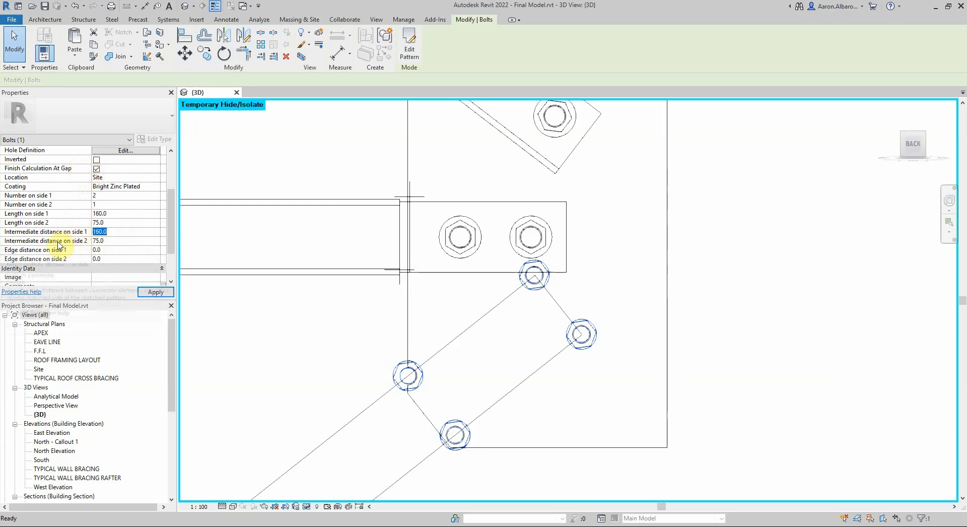
text(70)
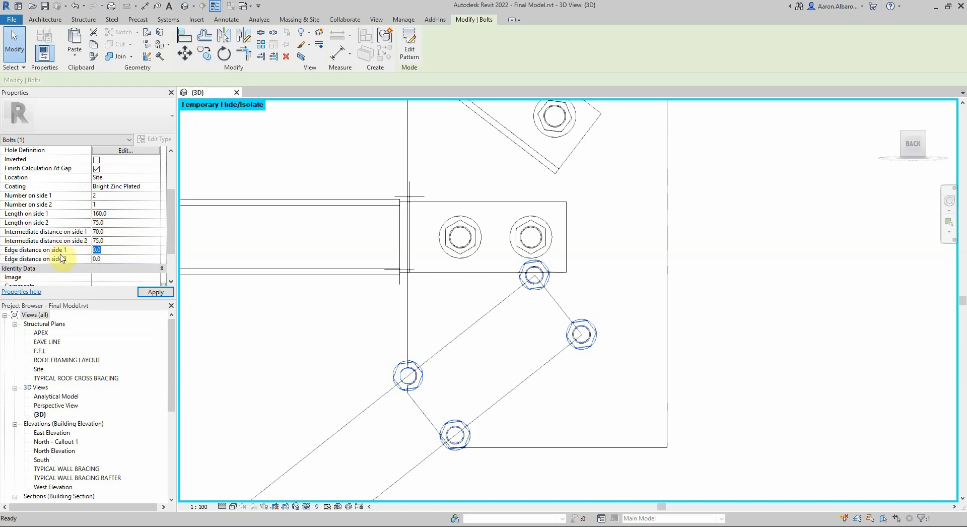
click(146, 294)
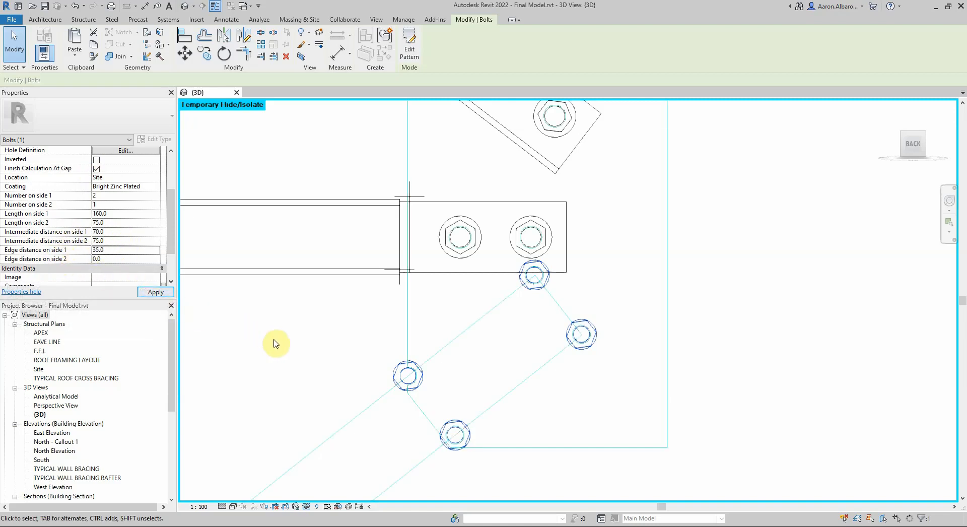
scroll(473, 332, down, 5)
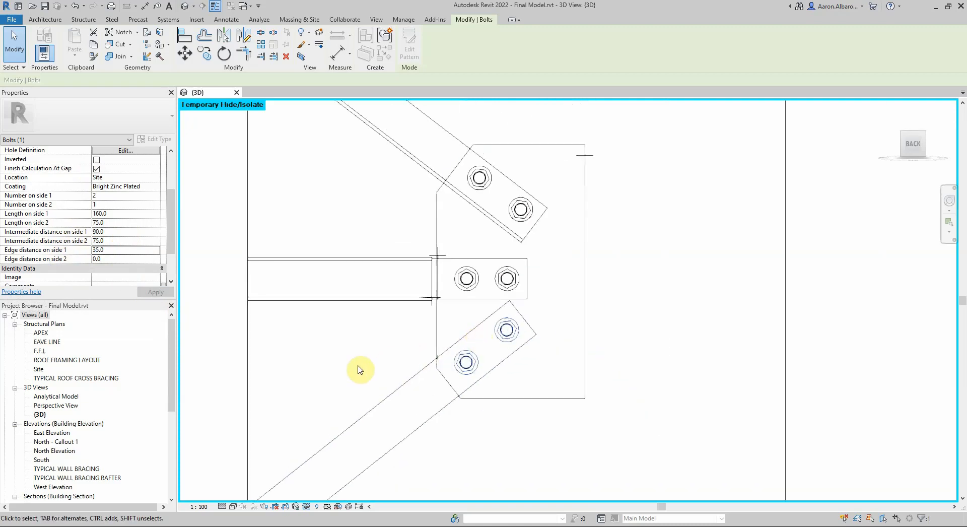
scroll(510, 323, down, 3)
scroll(506, 364, up, 3)
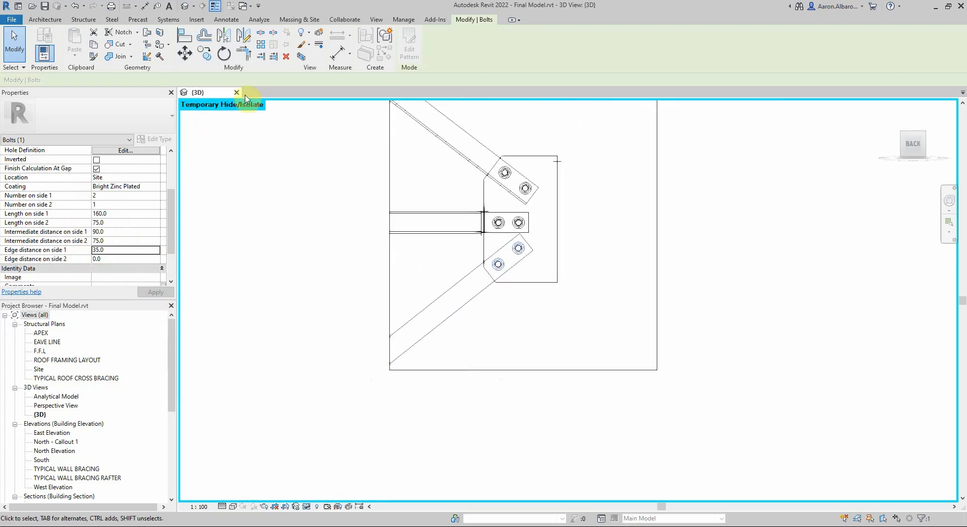
click(305, 194)
scroll(403, 240, down, 2)
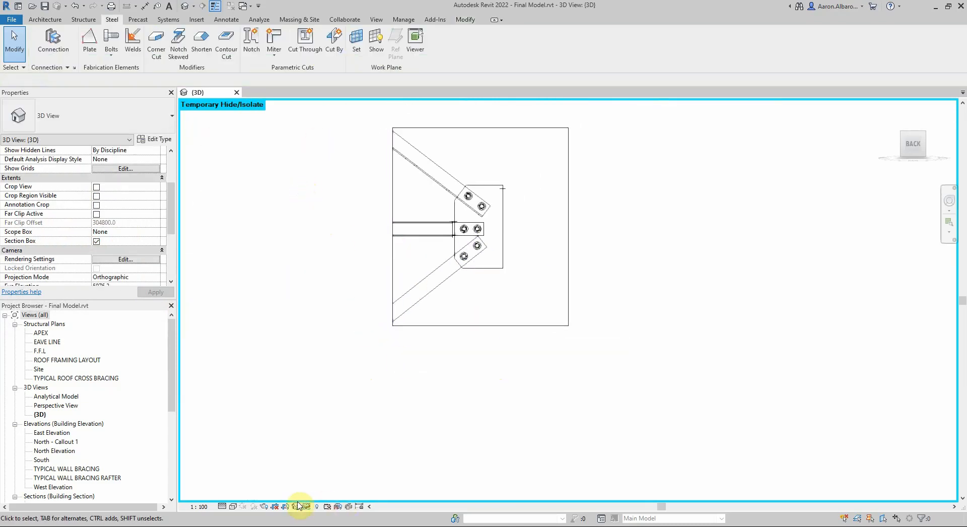
click(317, 506)
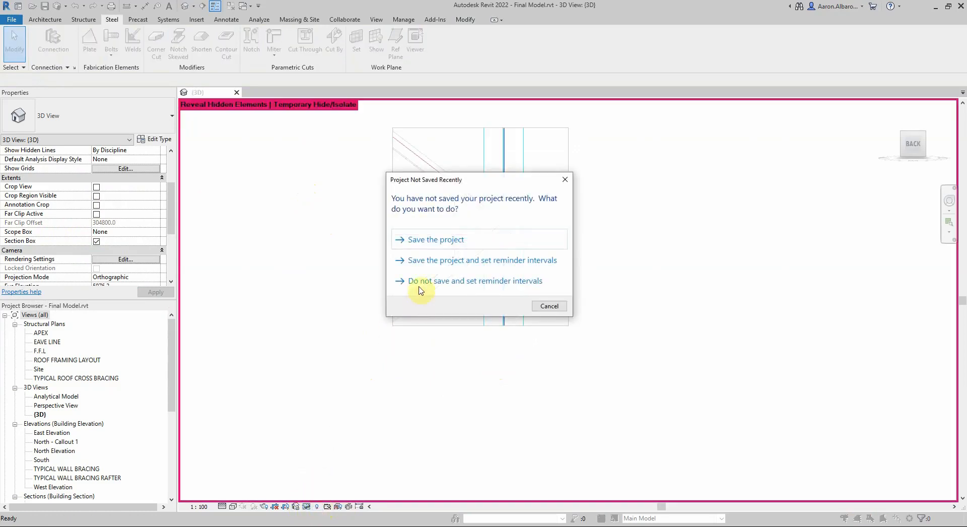
click(563, 182)
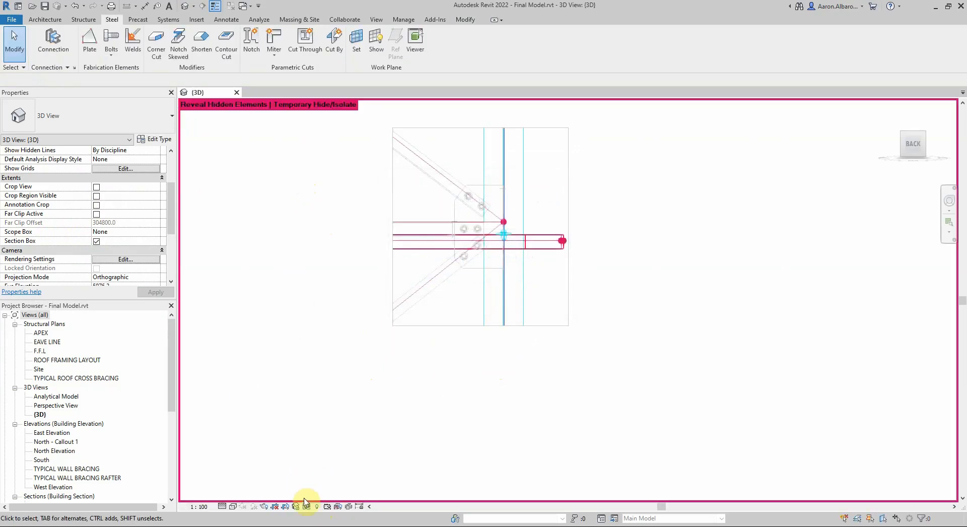
click(316, 506)
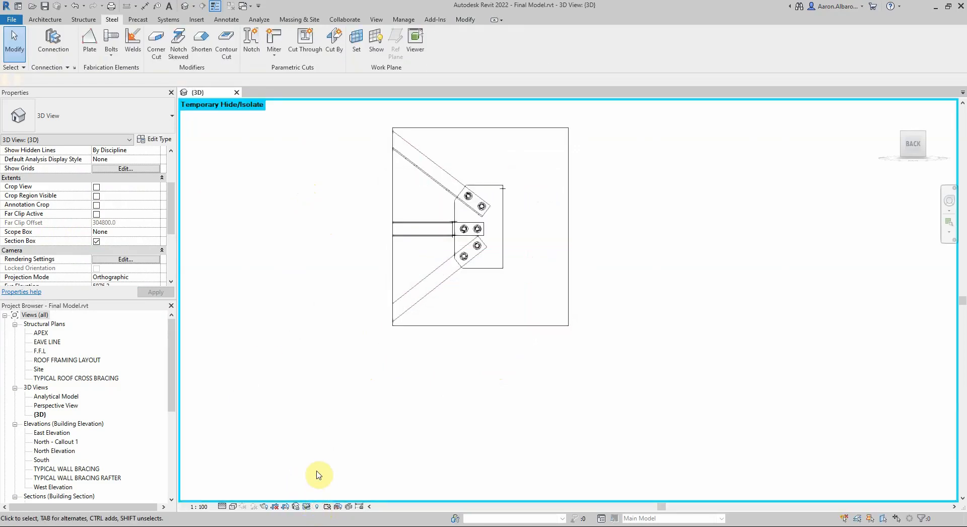
Reset the temporary hide/isolate so all elements are shown, and turn off the 3D view's section box.
click(306, 507)
click(312, 496)
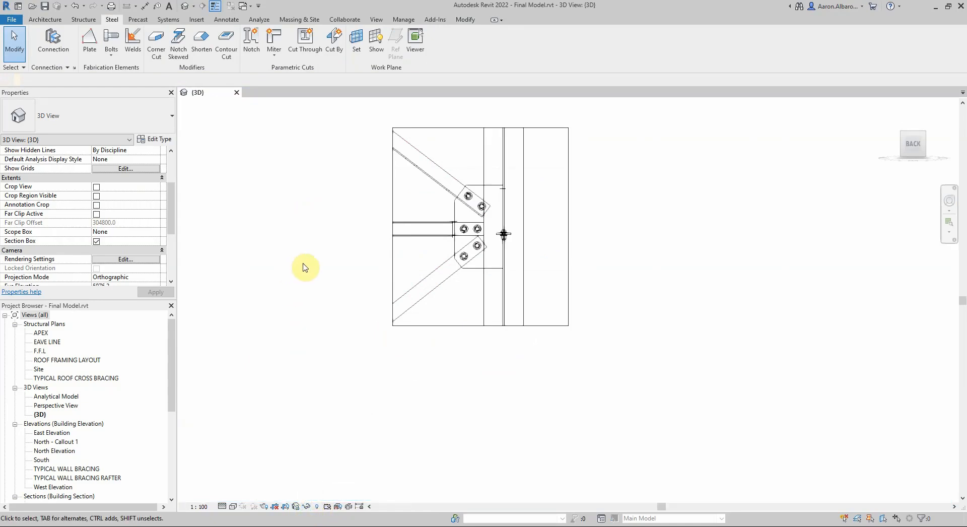
click(926, 134)
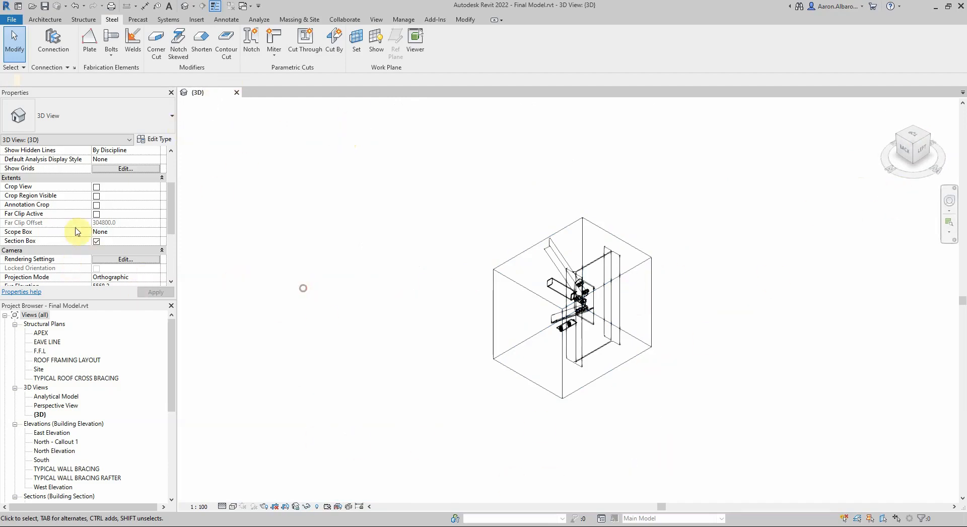
click(96, 242)
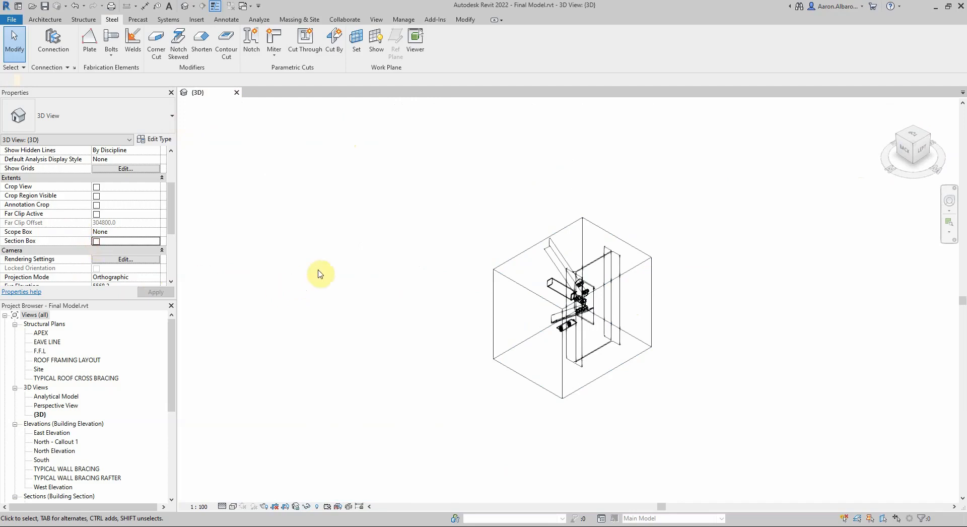
Display the 3D model in the Shaded visual style around the column's gusset connection.
click(233, 506)
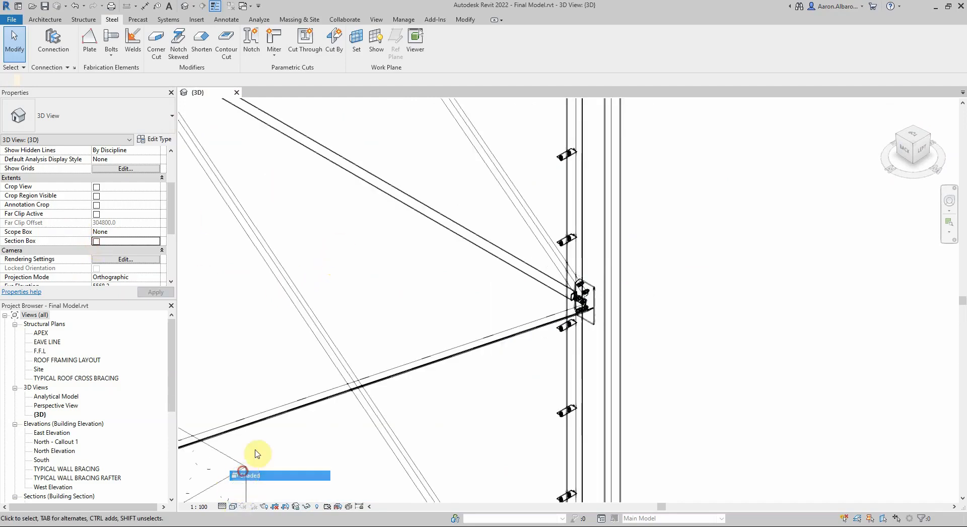
click(247, 475)
shift+middle_drag(434, 334, 611, 358)
scroll(554, 311, up, 6)
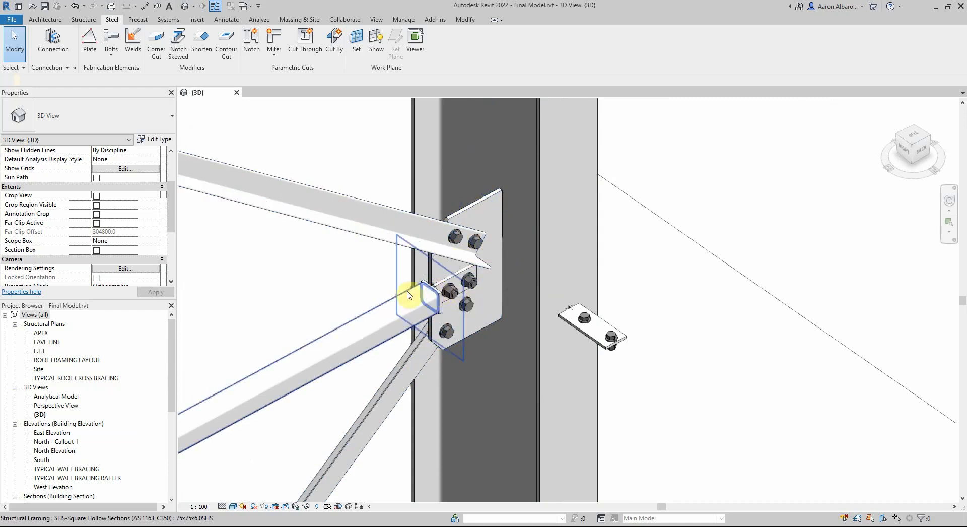
Examine the wall's diagonal angle braces, where they cross and where they meet the columns and the gusset plate.
scroll(468, 246, down, 4)
scroll(615, 254, down, 8)
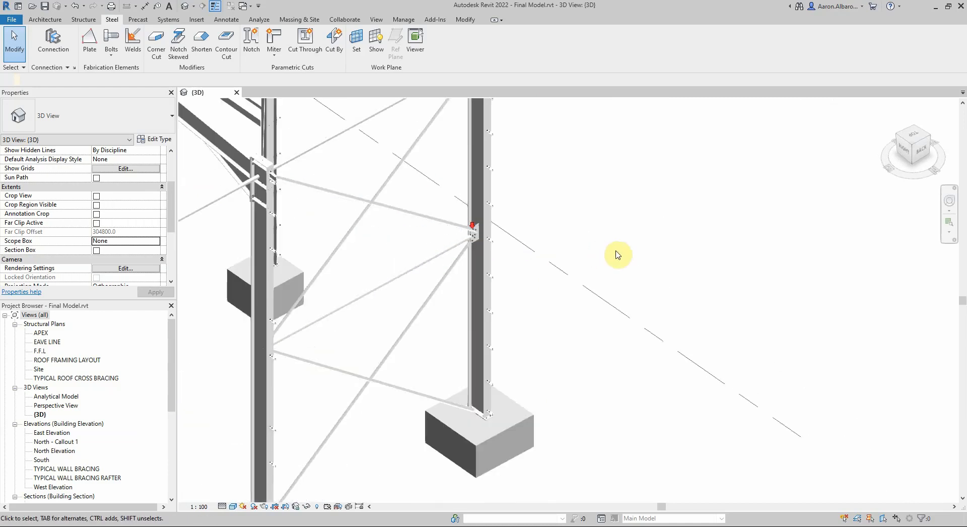
scroll(559, 254, up, 3)
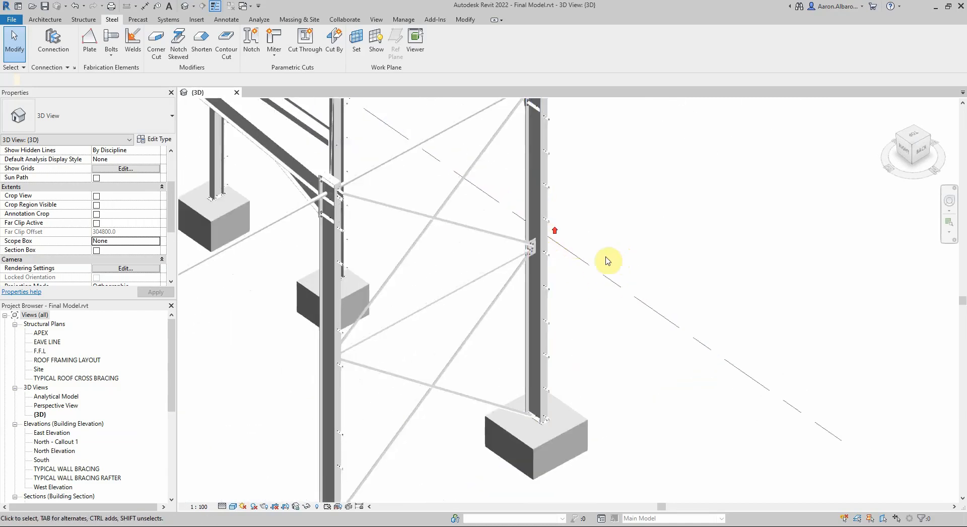
shift+middle_drag(615, 264, 470, 271)
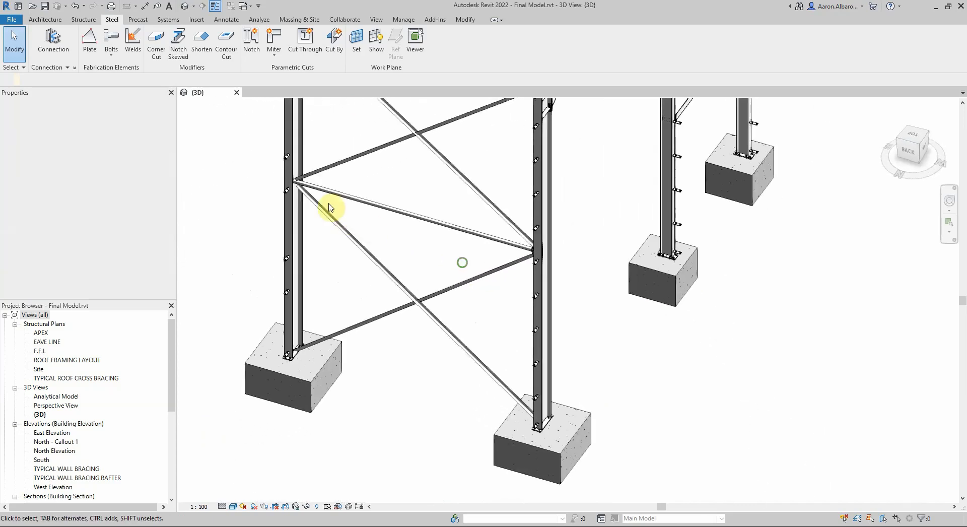
scroll(518, 228, up, 5)
scroll(313, 335, down, 8)
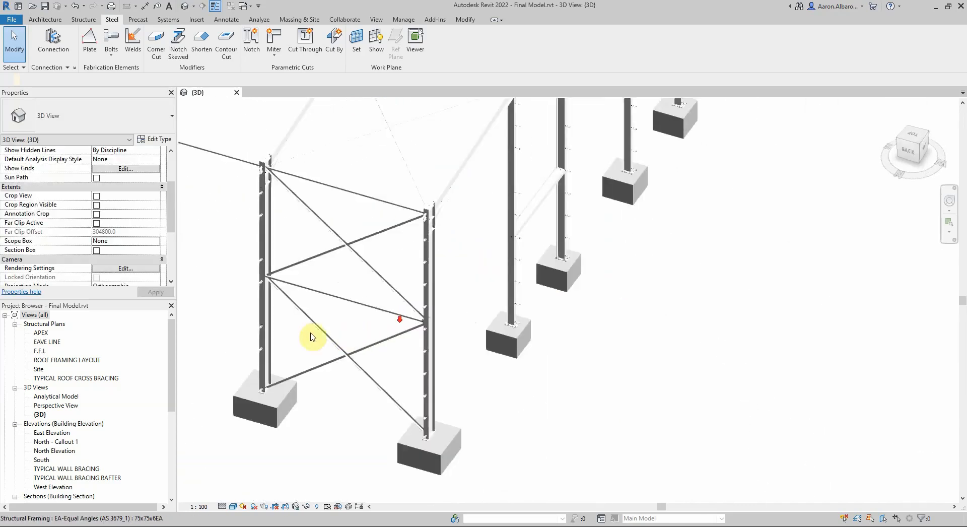
scroll(448, 184, up, 5)
scroll(448, 179, down, 3)
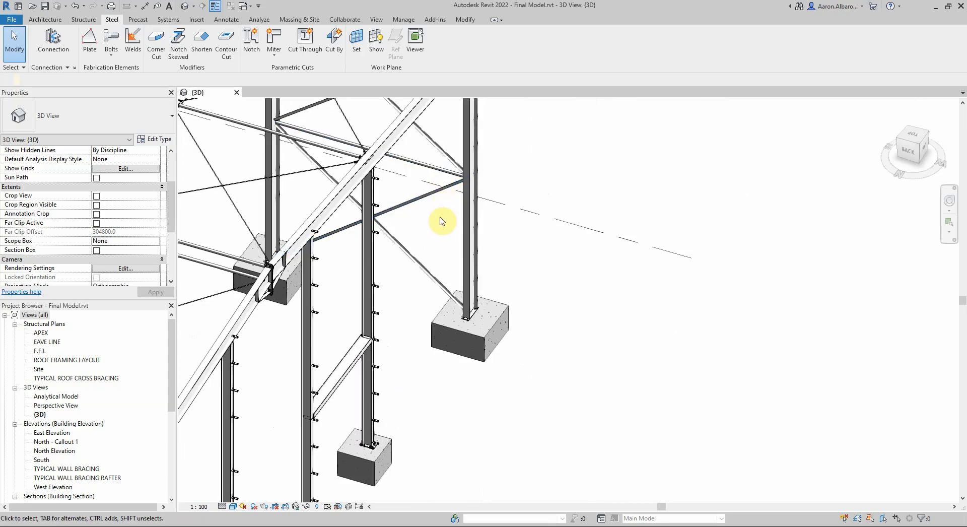
shift+middle_drag(440, 218, 488, 274)
scroll(366, 248, up, 3)
scroll(351, 255, up, 1)
scroll(389, 287, up, 4)
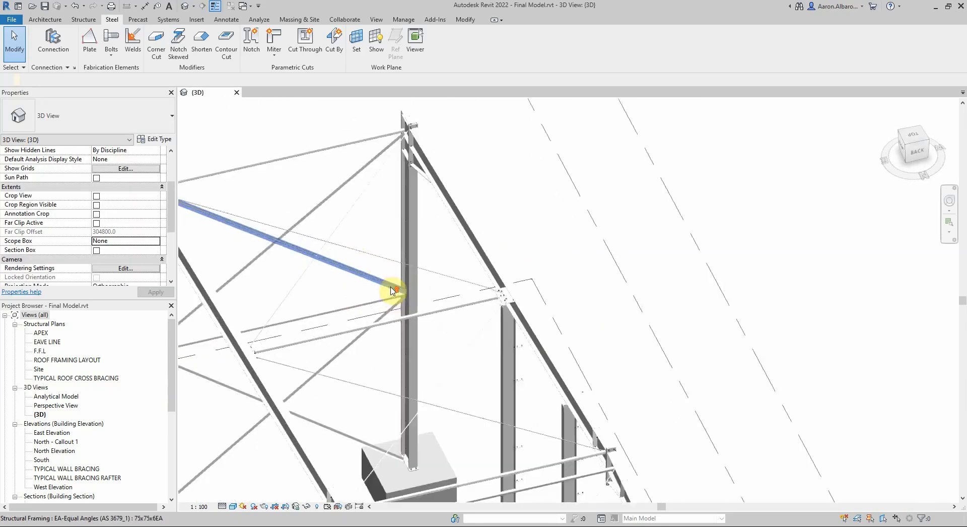
scroll(423, 244, down, 5)
scroll(454, 358, up, 2)
scroll(448, 387, up, 6)
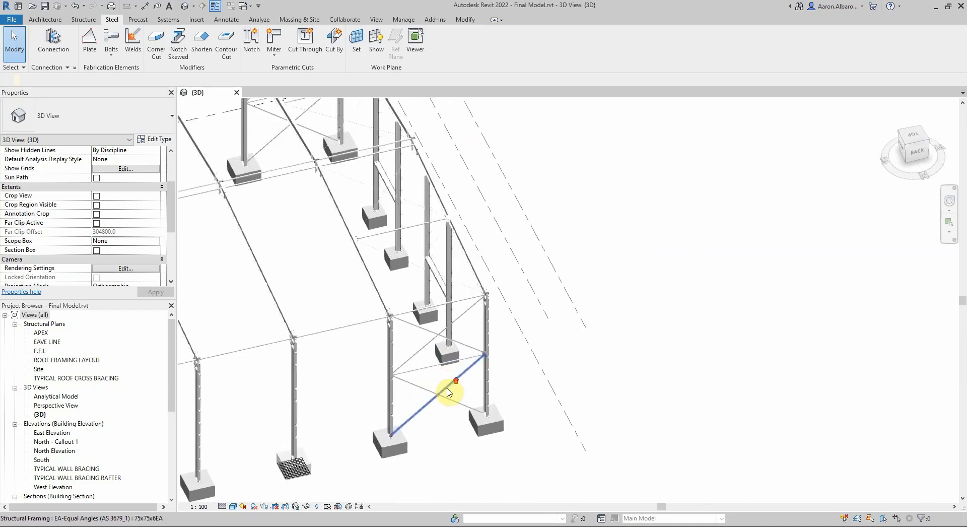
scroll(450, 390, up, 5)
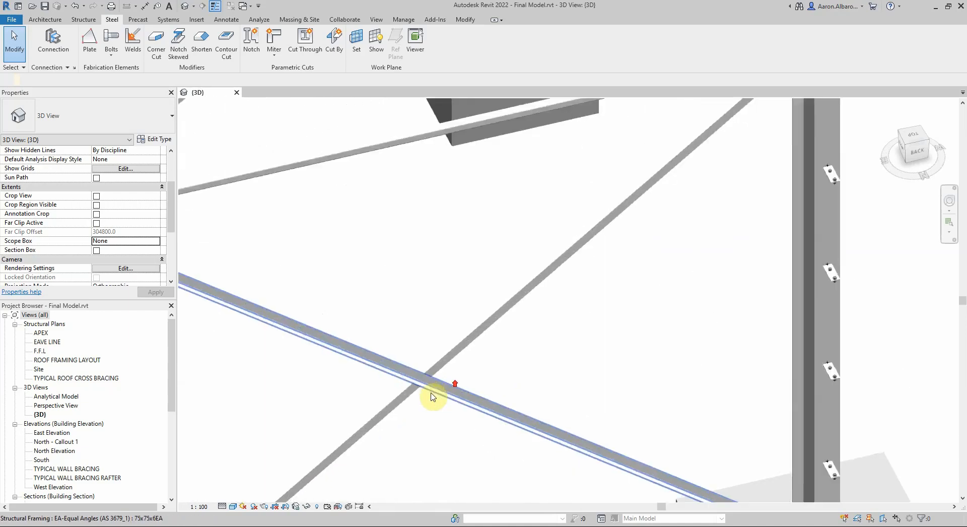
scroll(468, 348, down, 3)
scroll(568, 300, down, 1)
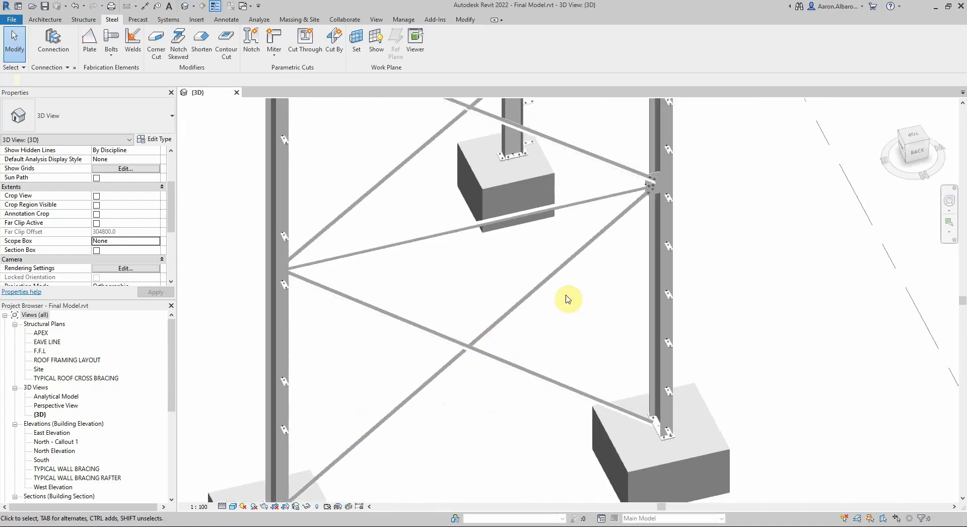
scroll(654, 190, up, 3)
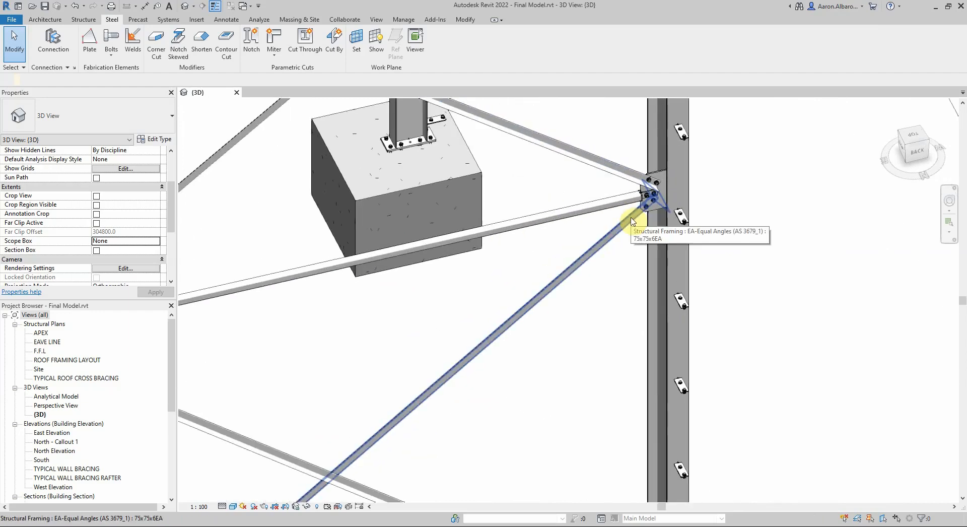
Set the y Offset Value to -20 for the 75x75x6EA diagonal brace running down to the base of the column.
scroll(638, 216, up, 2)
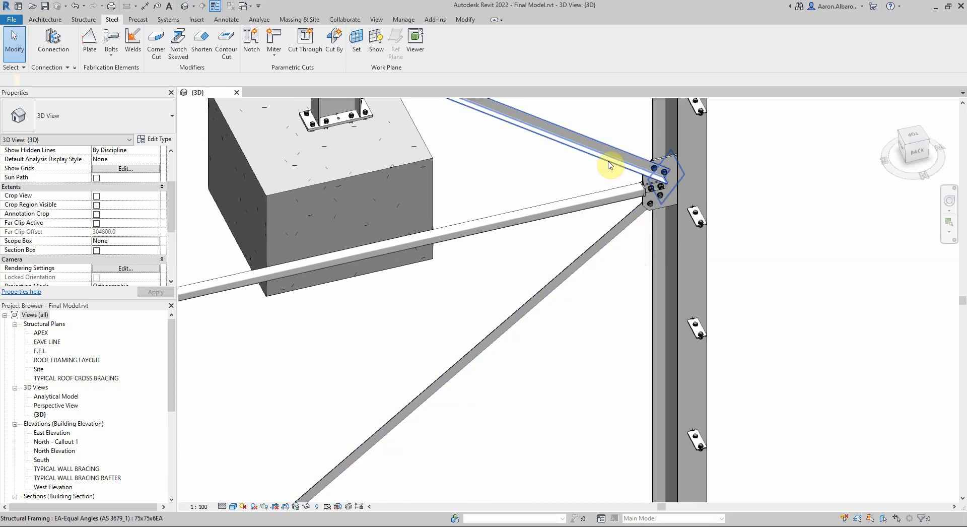
scroll(609, 165, down, 4)
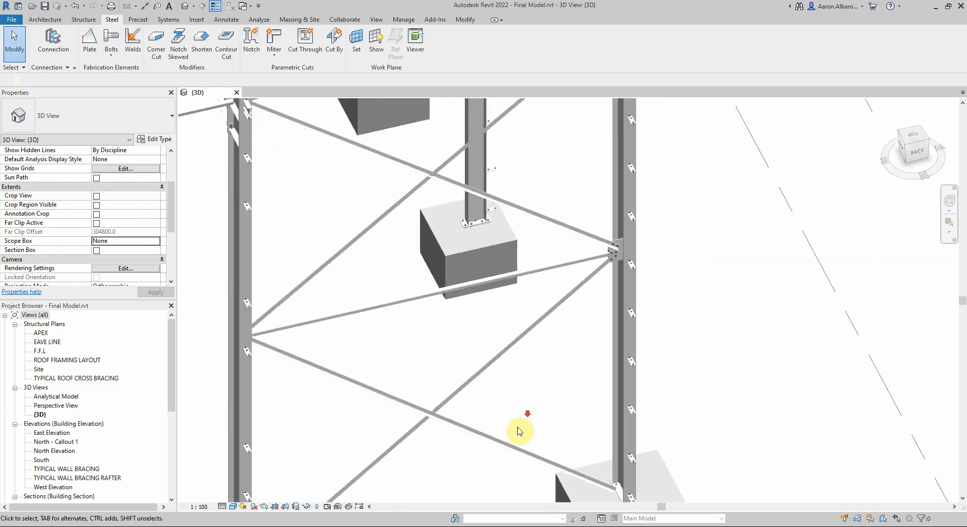
scroll(463, 441, up, 3)
click(464, 426)
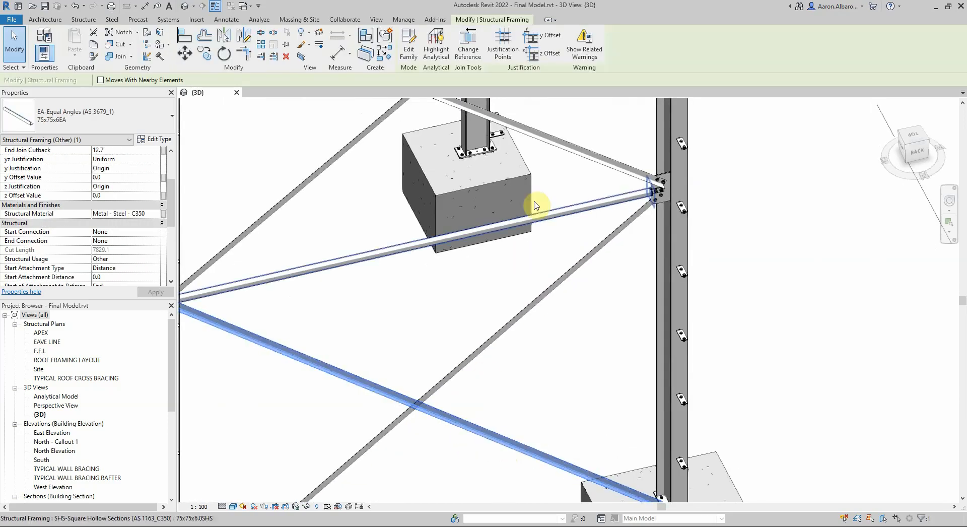
click(112, 178)
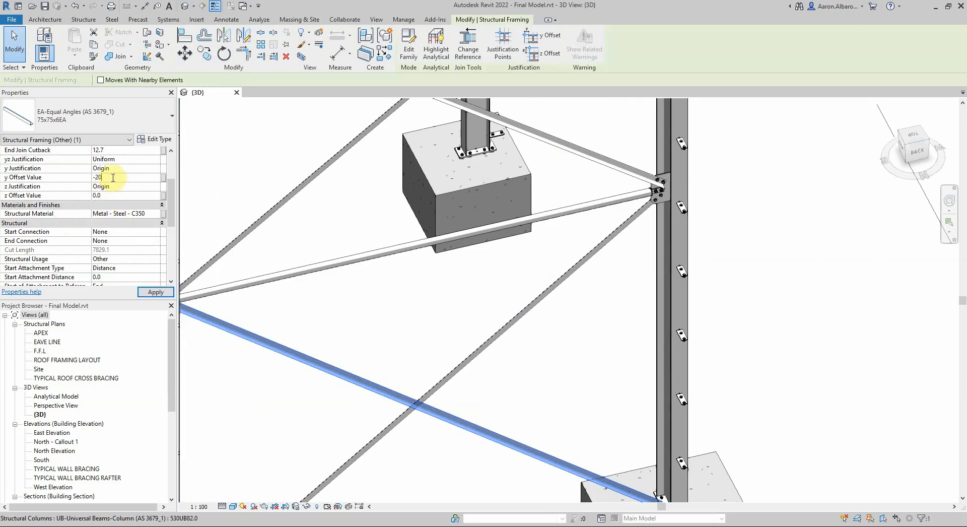
click(443, 440)
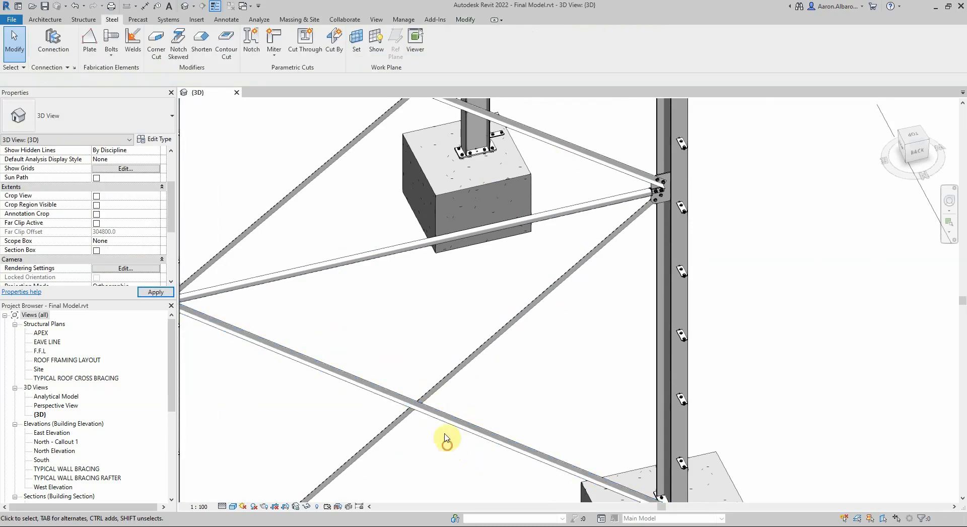
Select both crossing angle braces in the lower wall bay and isolate their surroundings with a selection box.
scroll(432, 408, up, 5)
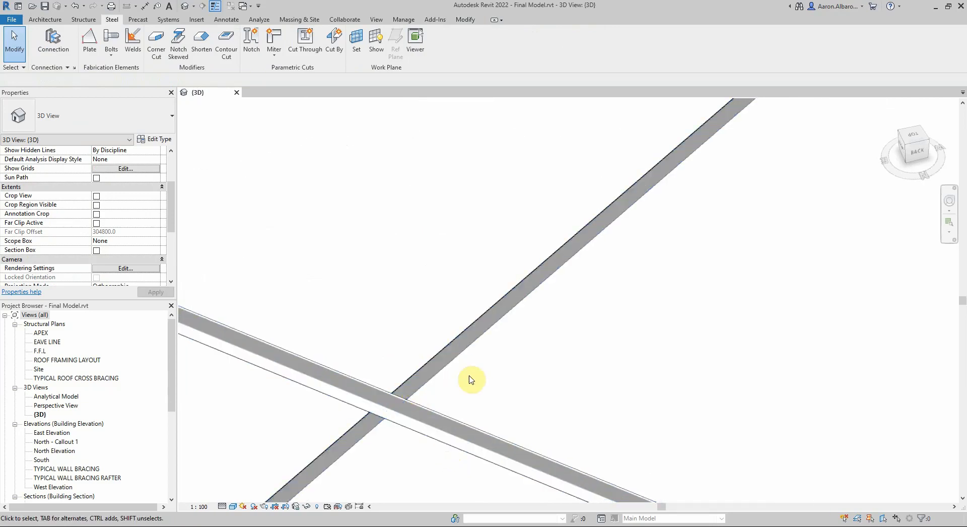
drag(469, 375, 315, 460)
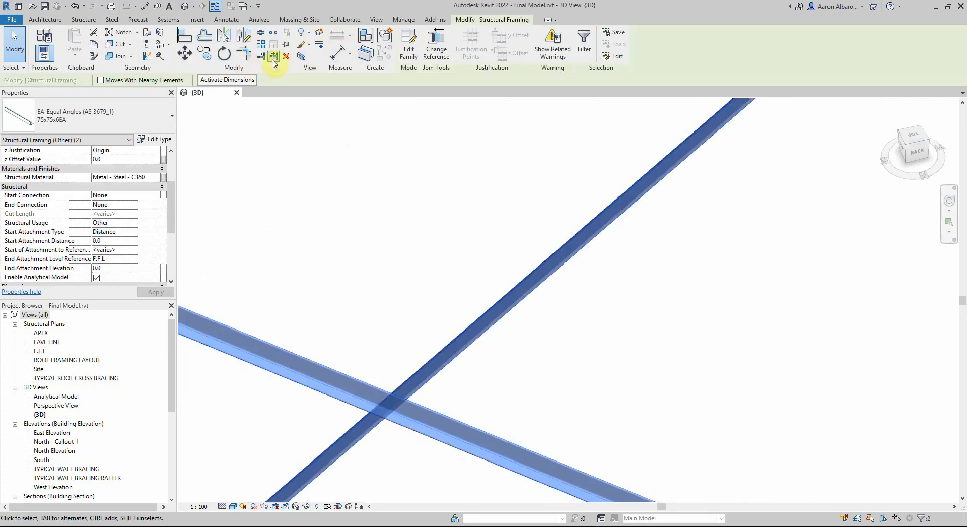
click(302, 56)
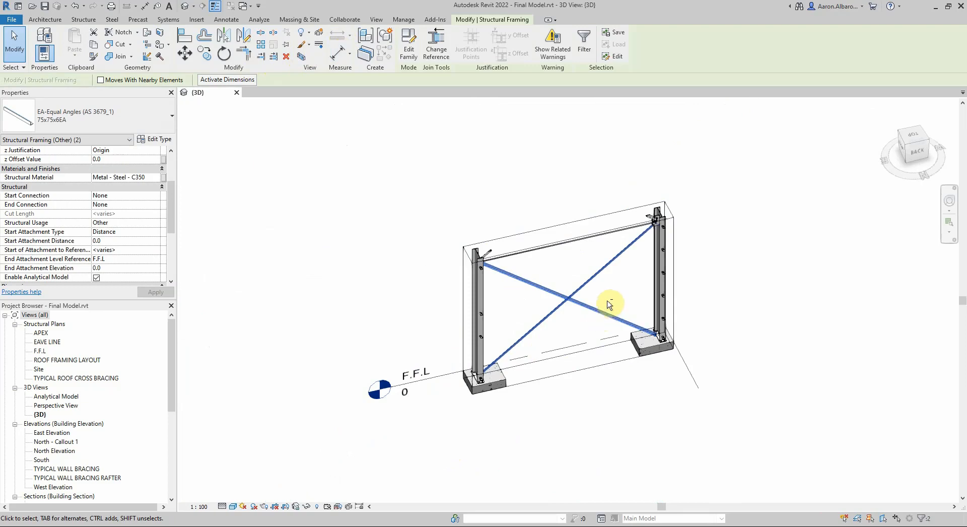
Examine the boxed brace bay from several angles, checking the offset between the crossing braces and the bolted gusset connection at the column.
shift+middle_drag(612, 309, 470, 211)
scroll(544, 323, up, 10)
scroll(501, 255, up, 10)
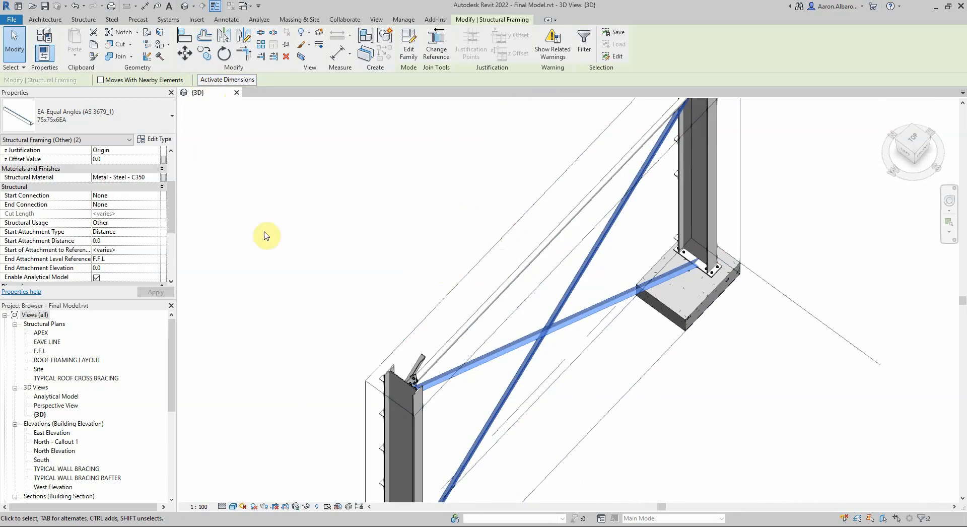
scroll(410, 268, down, 5)
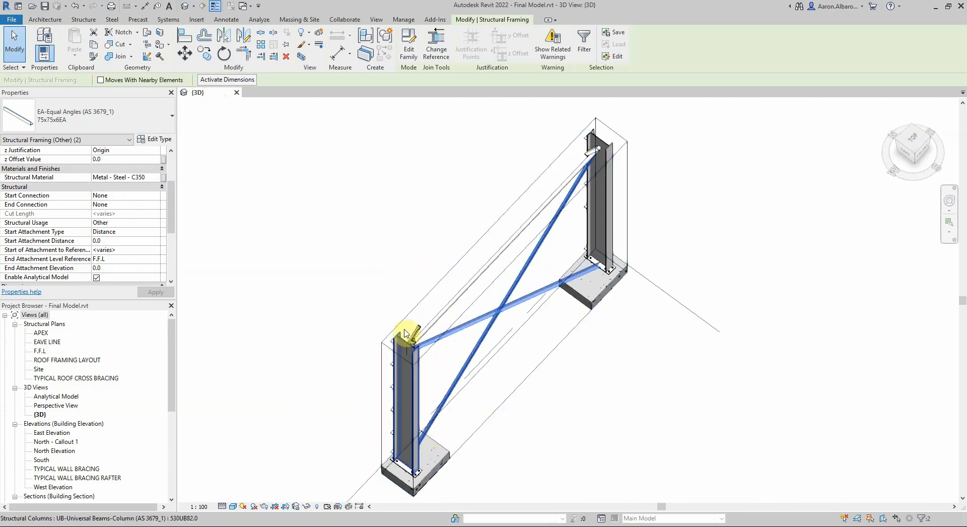
shift+middle_drag(402, 330, 406, 397)
shift+middle_drag(409, 357, 628, 237)
scroll(617, 223, up, 5)
scroll(616, 223, up, 4)
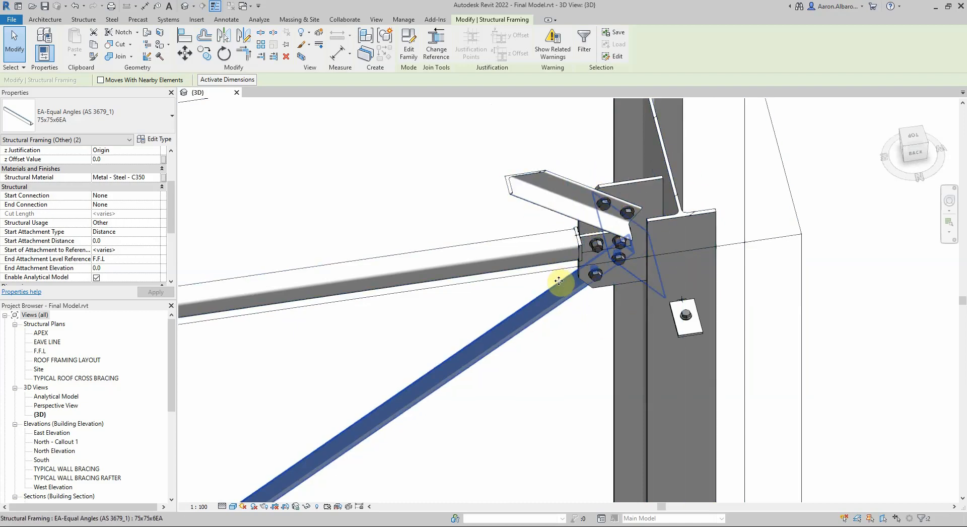
shift+middle_drag(596, 328, 613, 267)
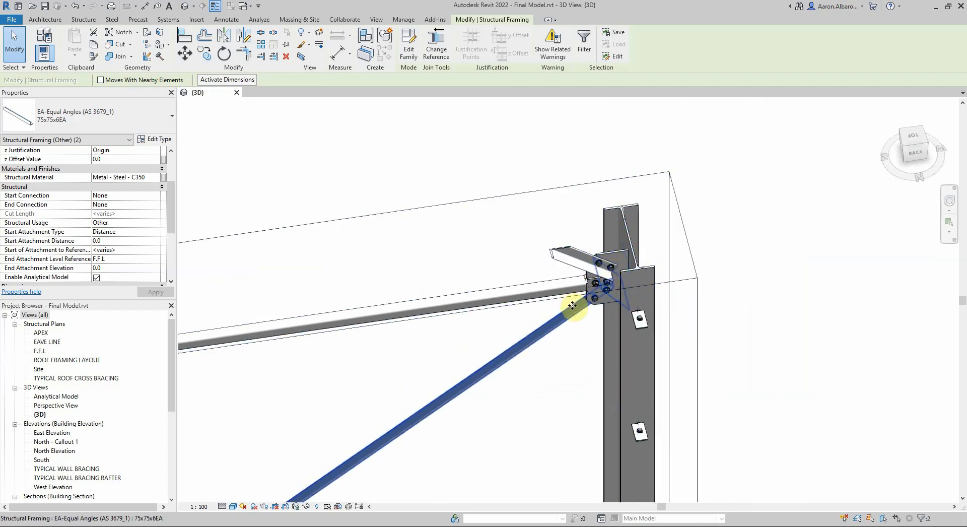